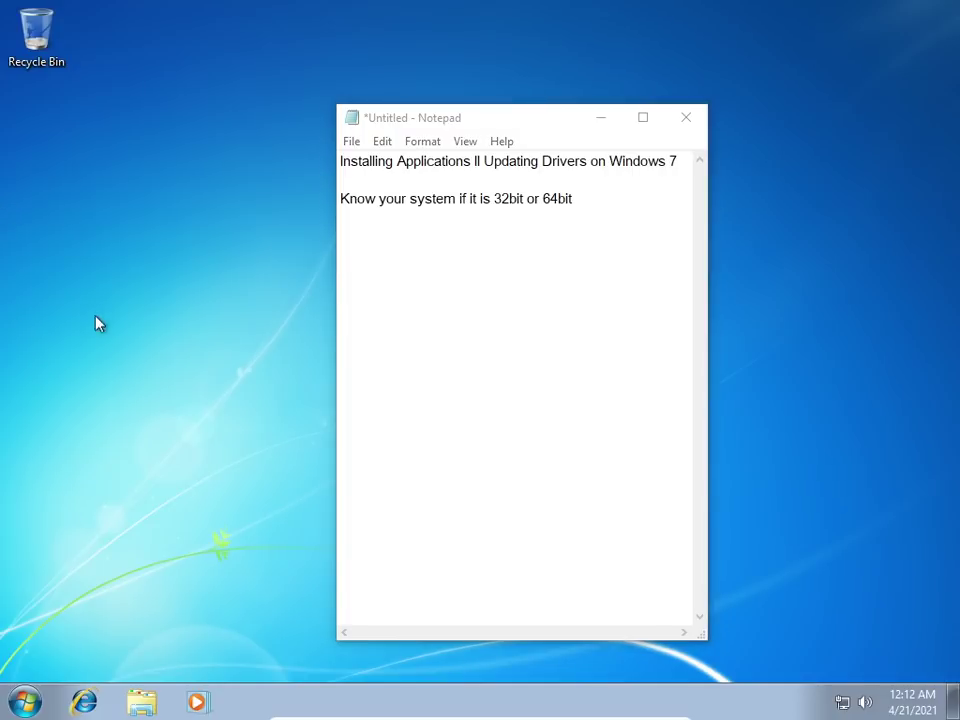
Add the line "msinfo32" to the note directly below the 32bit or 64bit reminder, followed by a blank line
left_click(531, 217)
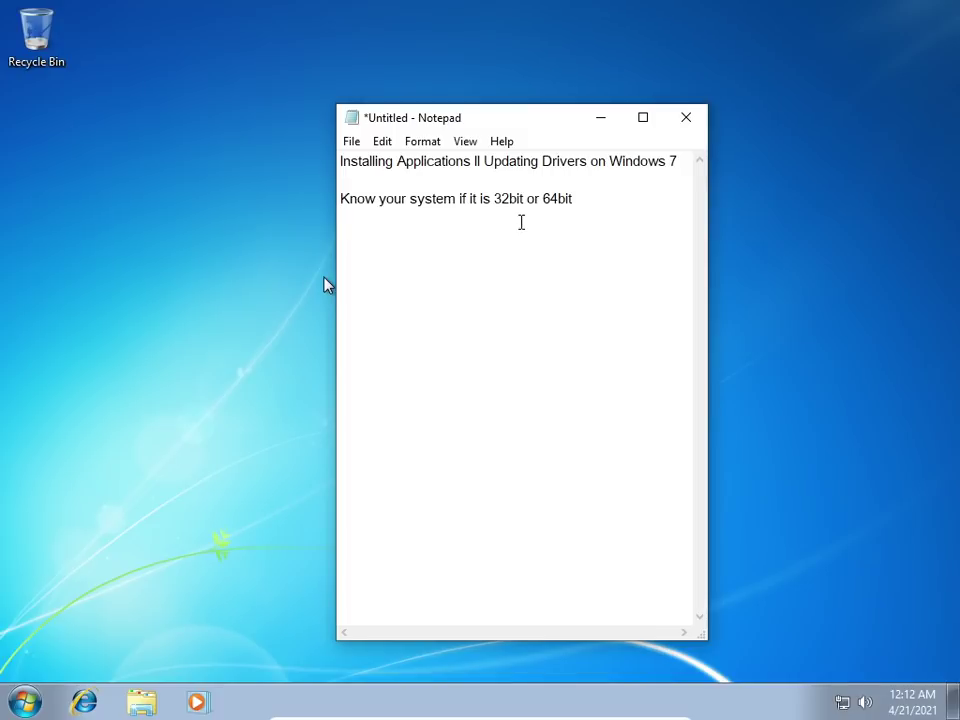
type("msinfo32")
key("Return")
key("Return")
left_click(43, 241)
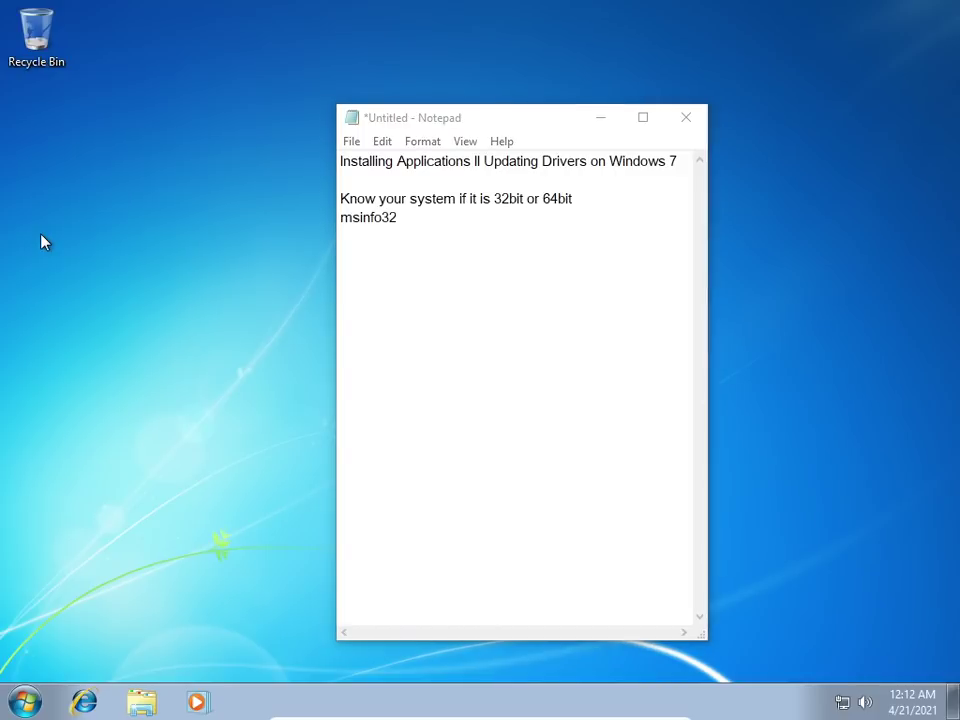
List Anti-Virus, Winrar, Adobe Reader, Browser, PowerISO, Office, Fonts Collections and VLC Media Player on separate lines below msinfo32 in the note
left_click(384, 251)
type("Anti-Virus Winrar Adobe Reader Browser PowerISO Office Fonts Collections VLC Media Player")
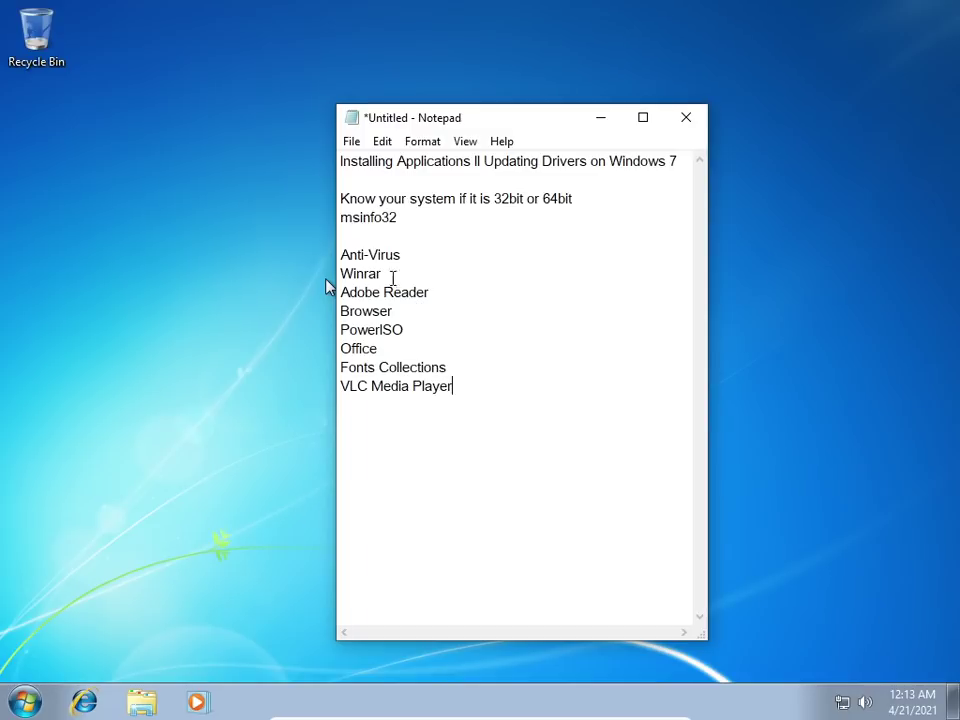
left_click(341, 255)
left_click_drag(341, 255, 459, 386)
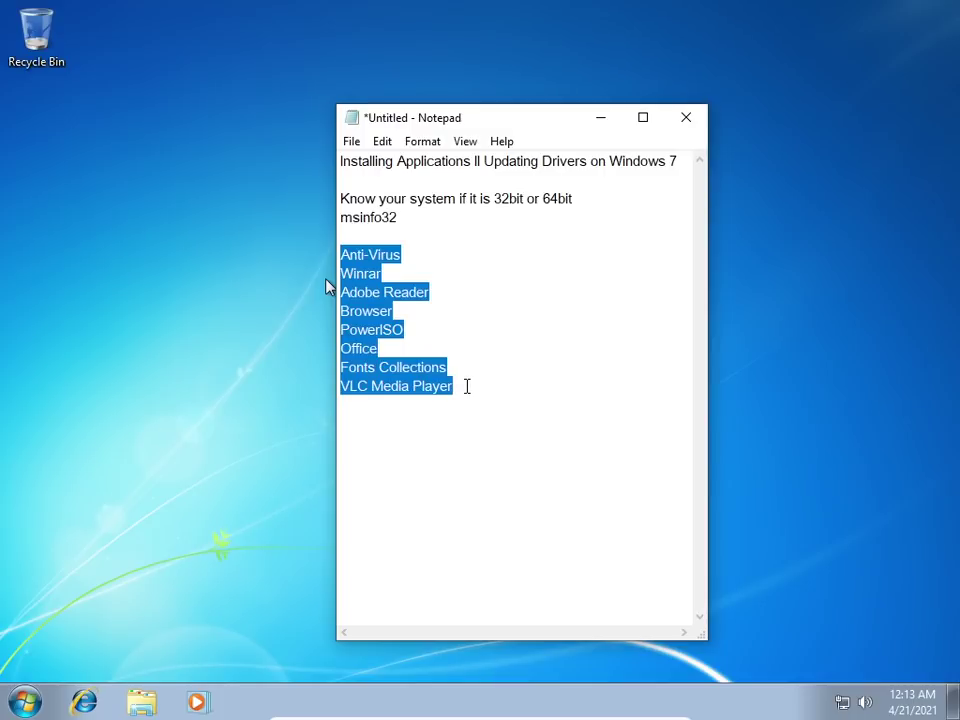
left_click(466, 386)
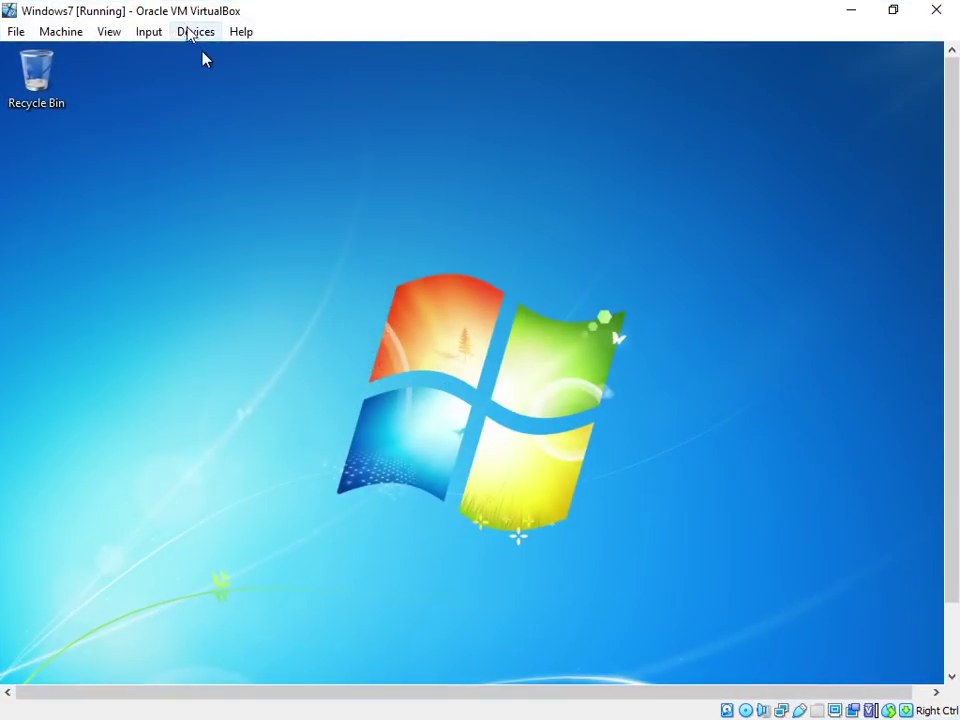
Switch to the VirtualBox Windows7 machine, attach the USB SanDisk 3.2Gen1 device to it and return to full-screen view
left_click(195, 32)
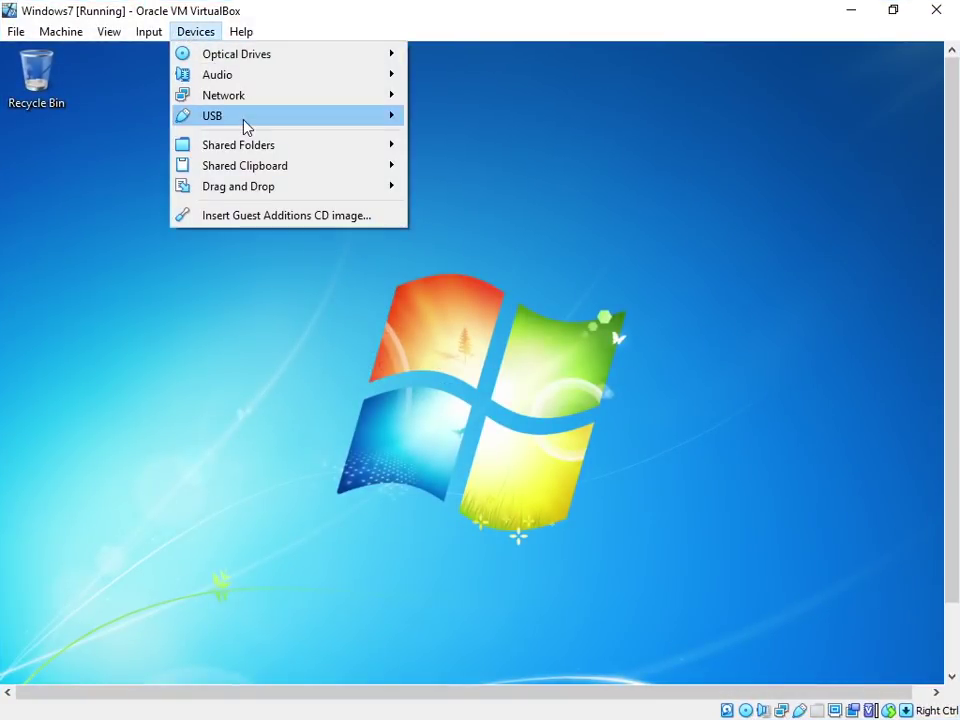
mouse_move(245, 124)
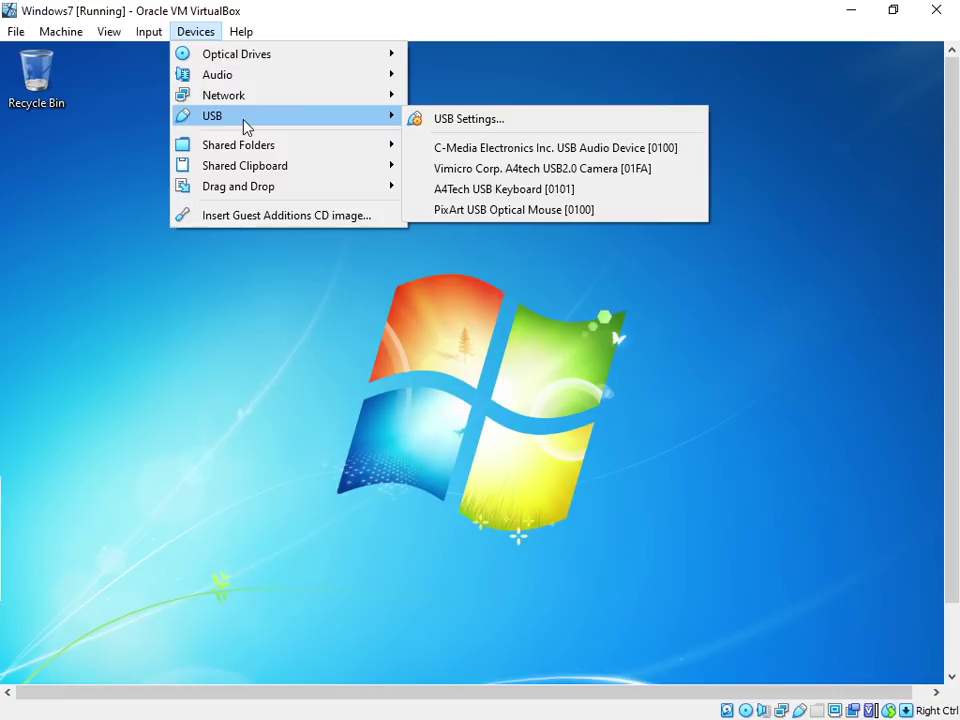
left_click(345, 125)
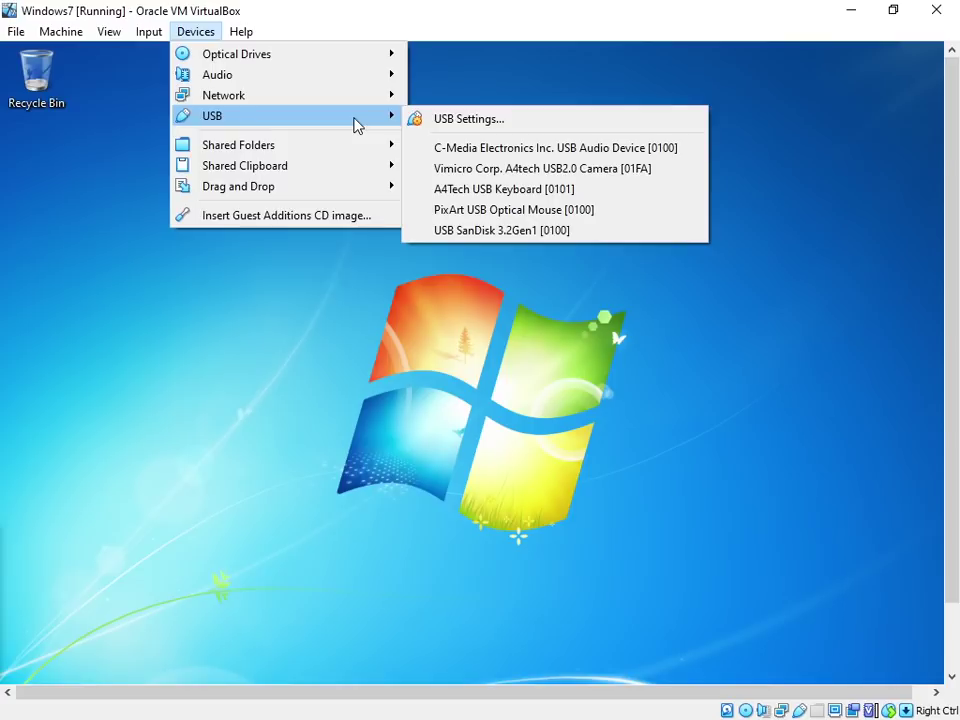
left_click(458, 231)
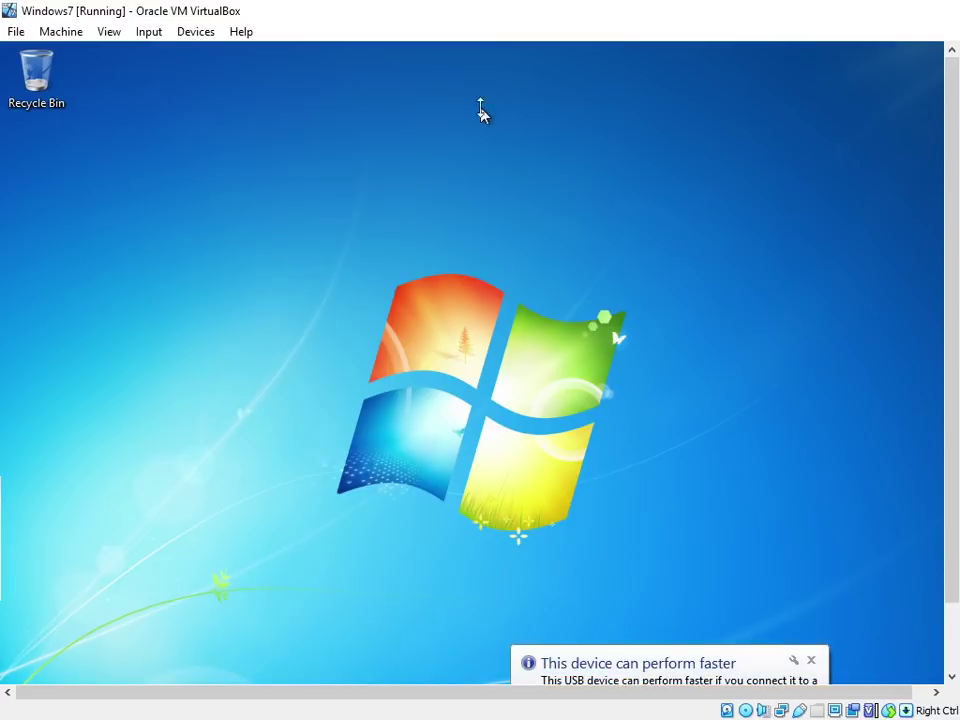
key("Control_R+f")
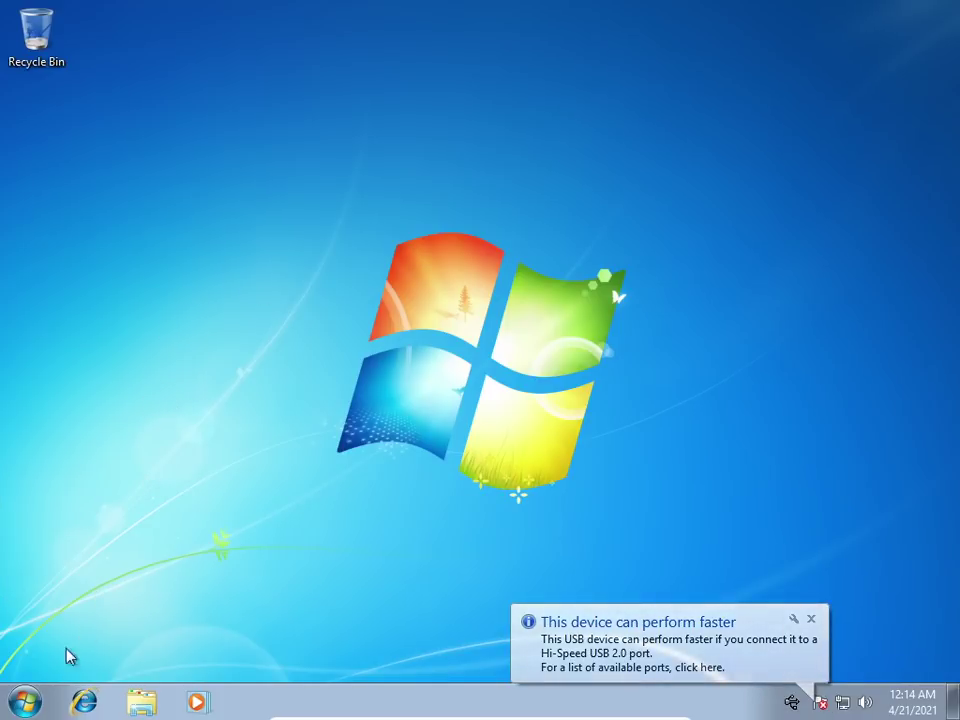
Open the contents of CD Drive (E:) from Computer
left_click(25, 703)
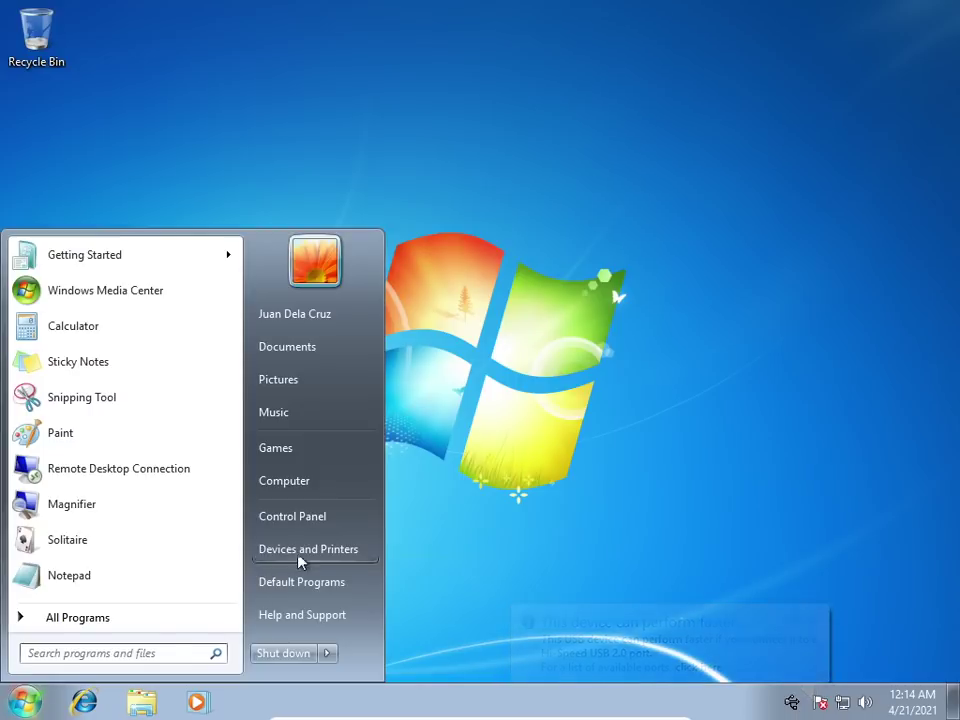
left_click(321, 493)
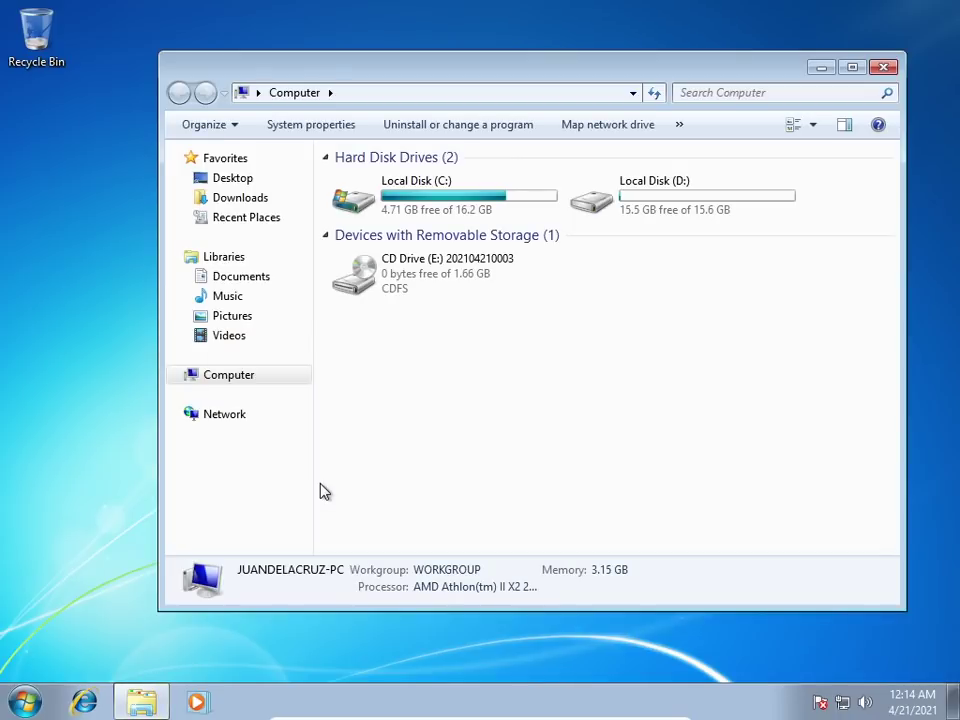
left_click(417, 273)
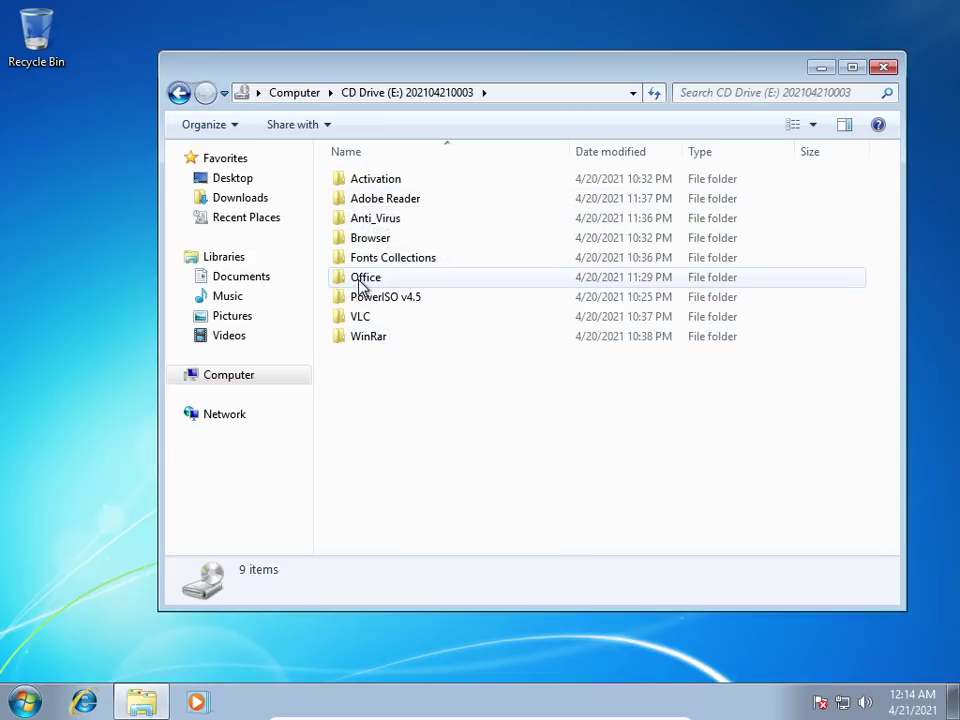
Review the installer folders on the CD drive, from Anti_Virus, WinRar, Adobe Reader and Browser to PowerISO, Office, Fonts Collections and VLC
left_click(390, 218)
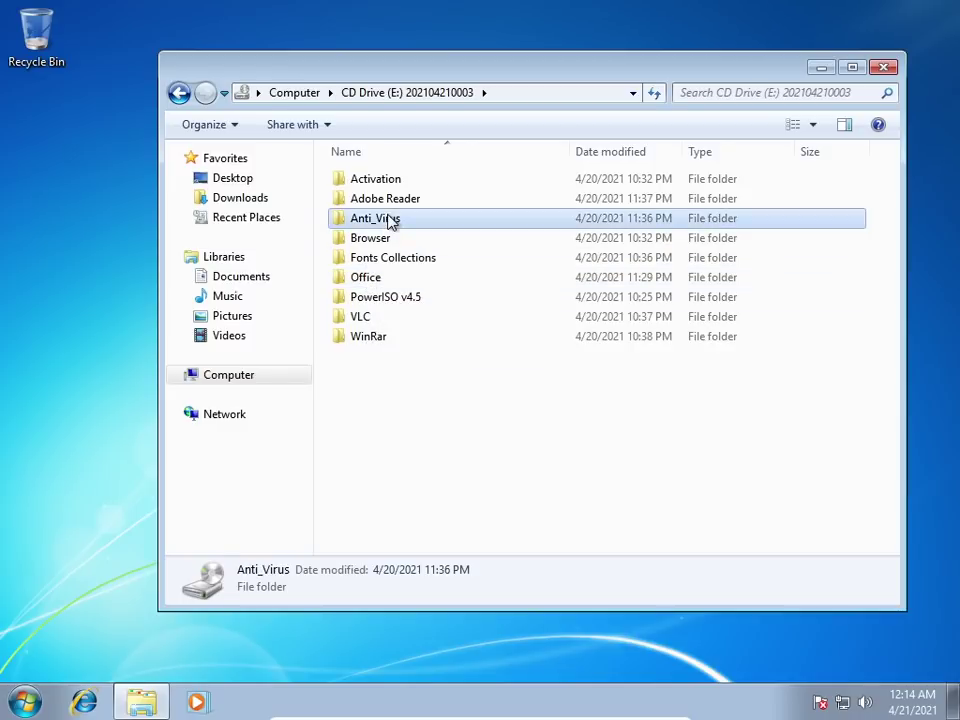
left_click(357, 342)
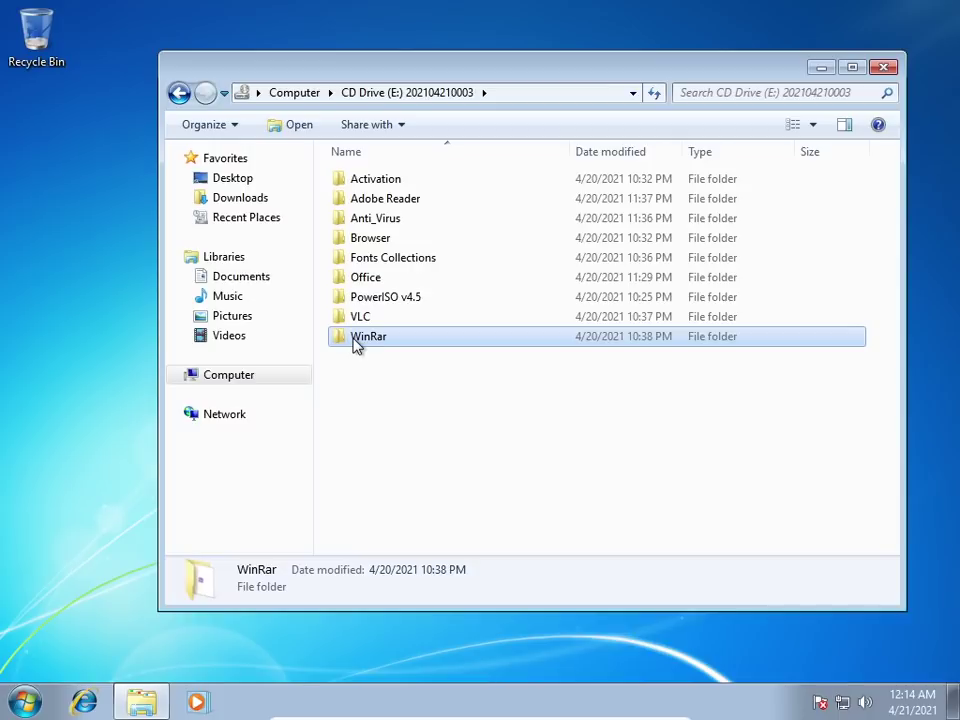
left_click(404, 204)
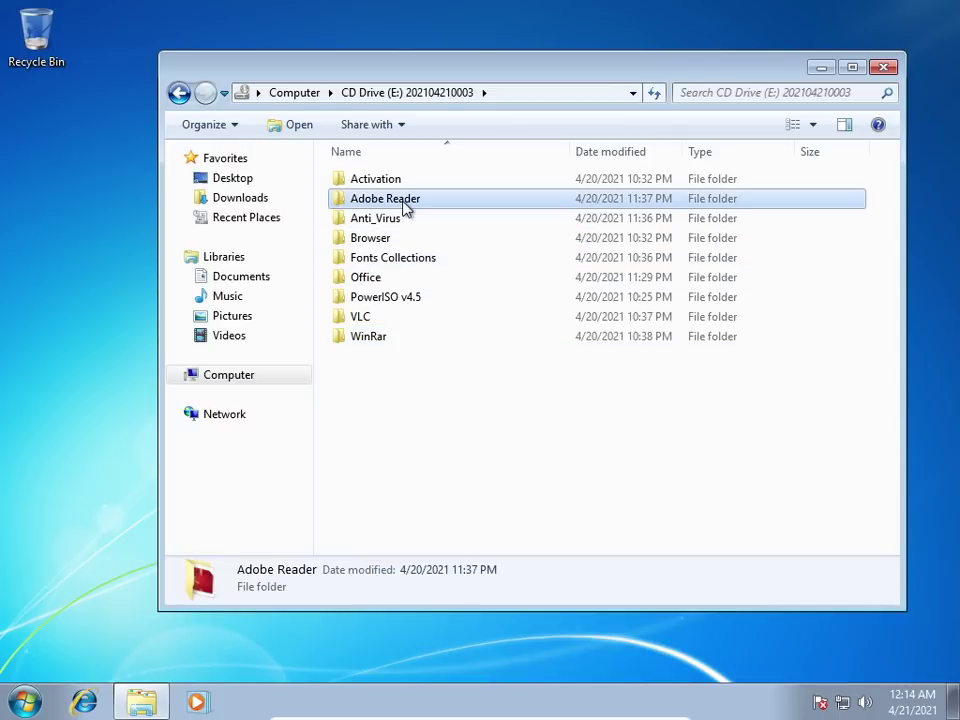
left_click(398, 243)
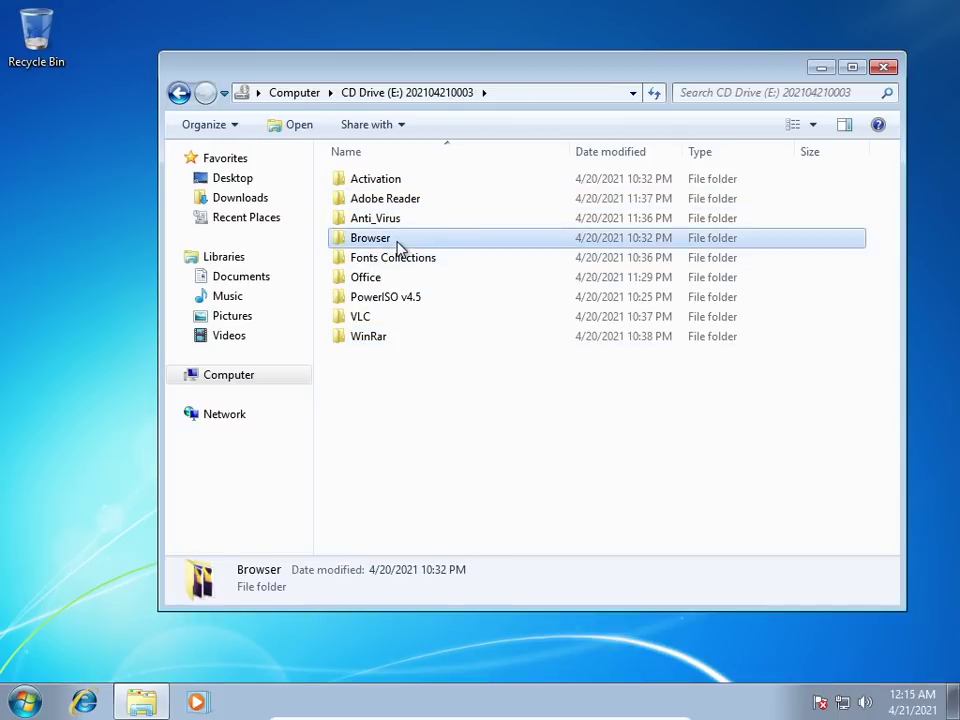
left_click(395, 303)
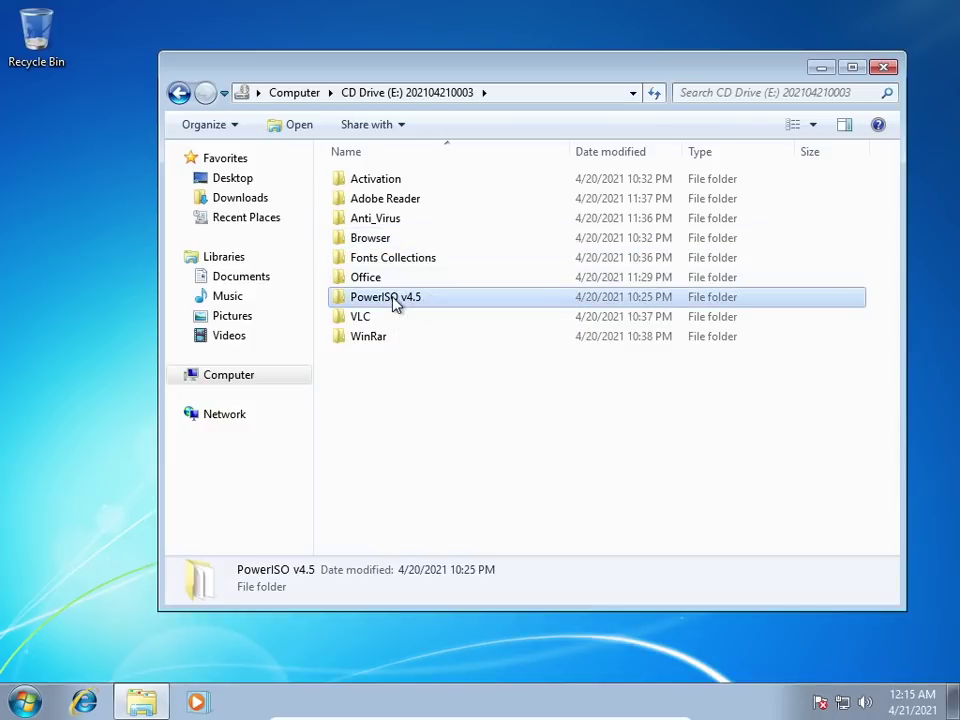
left_click(388, 279)
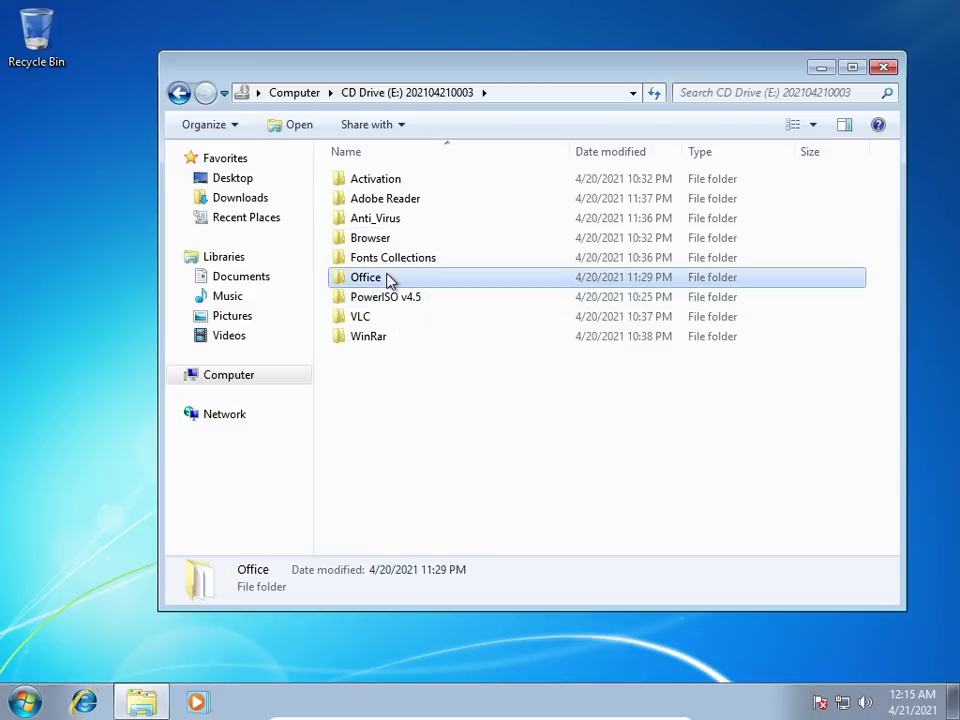
left_click(392, 260)
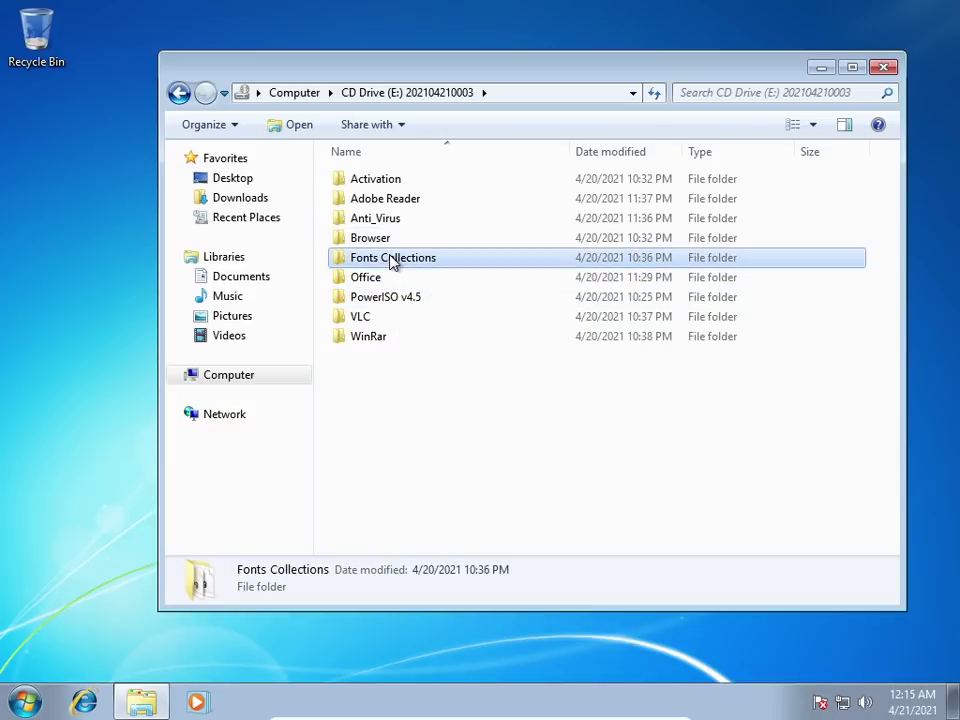
left_click(378, 281)
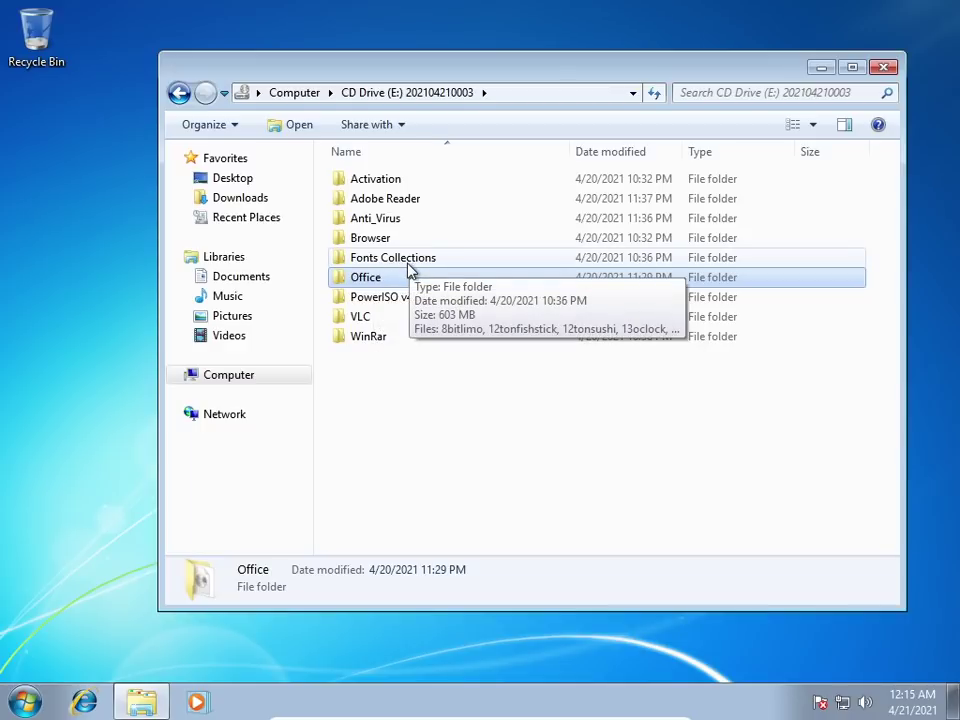
left_click(404, 259)
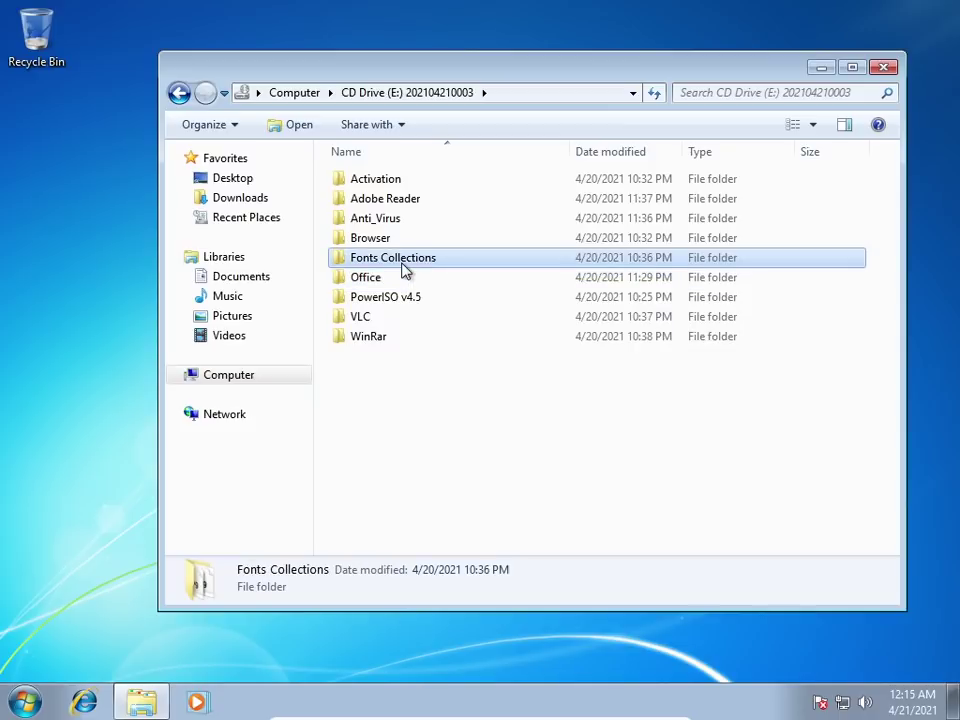
left_click(383, 327)
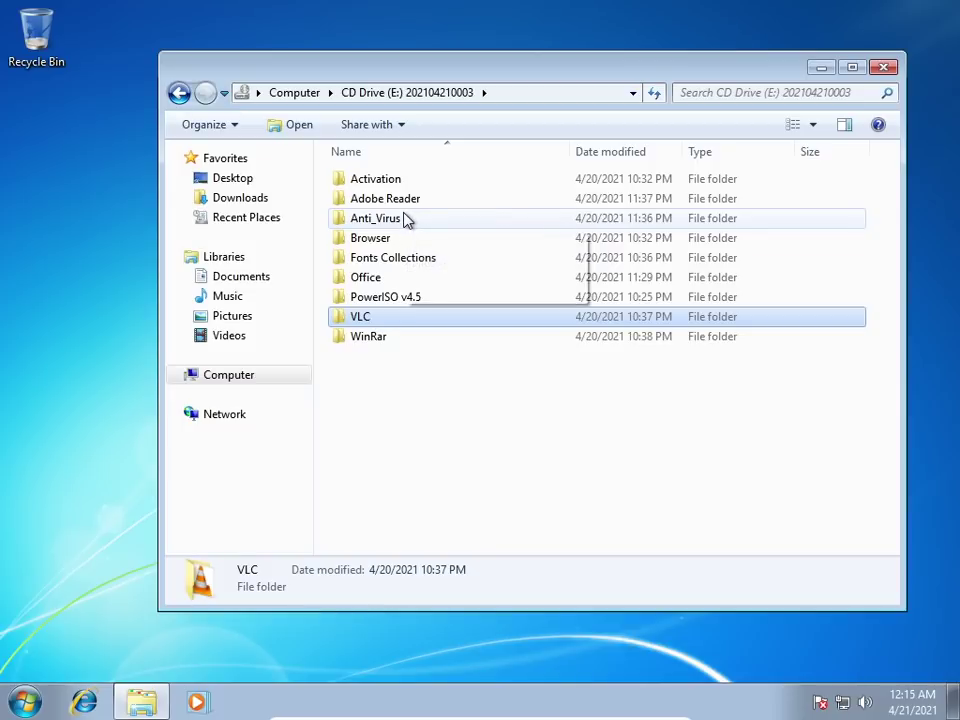
mouse_move(405, 220)
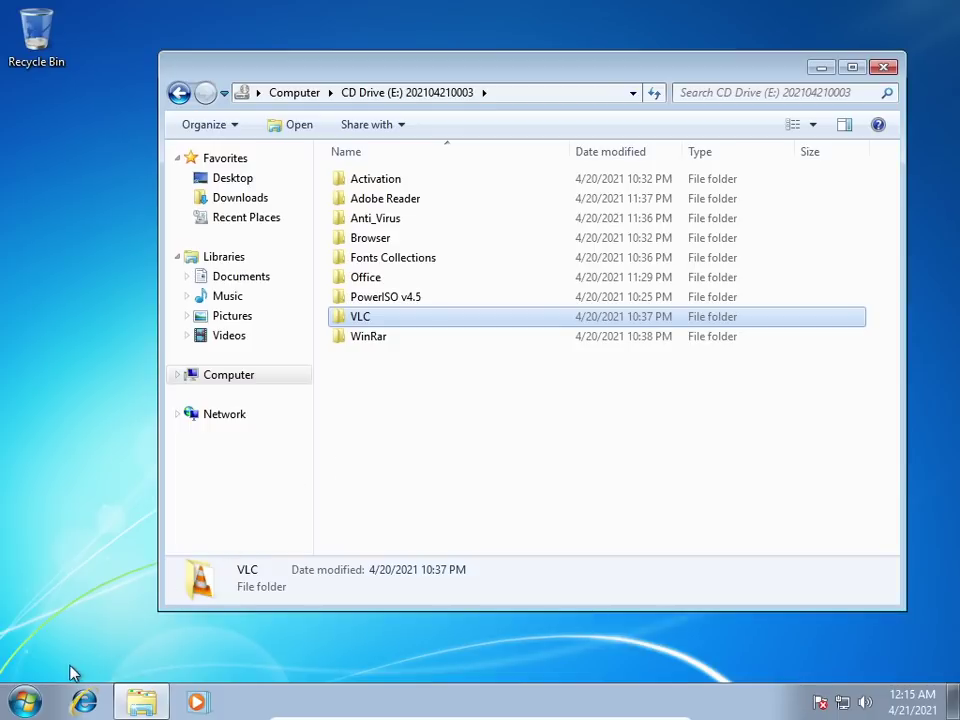
Run msinfo32 and examine the System Type entry in the system summary
left_click(29, 705)
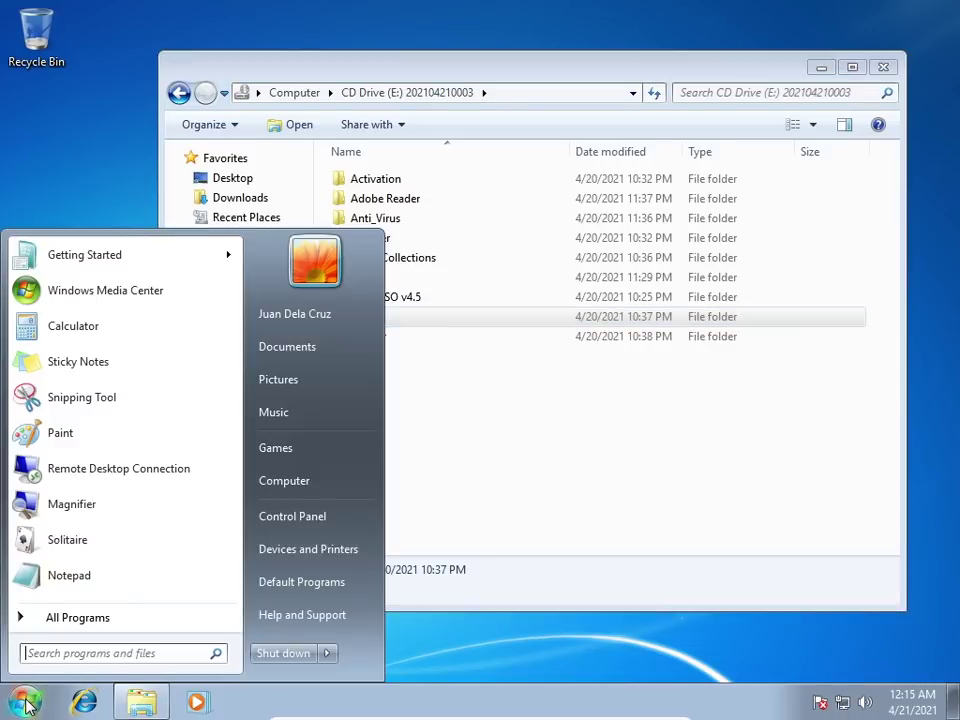
left_click(97, 654)
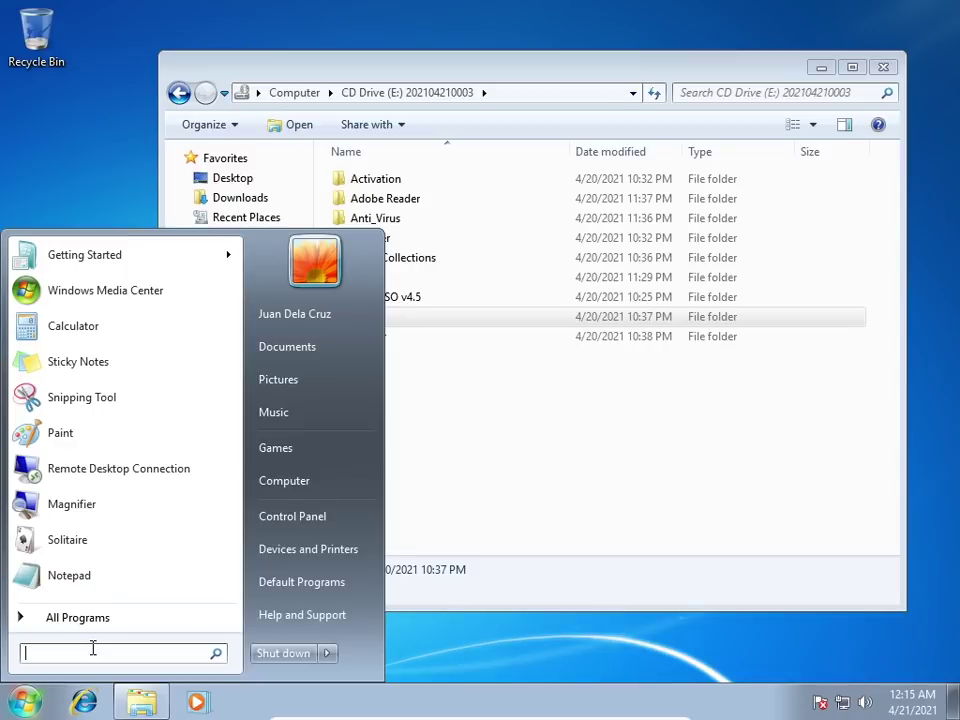
type("msin")
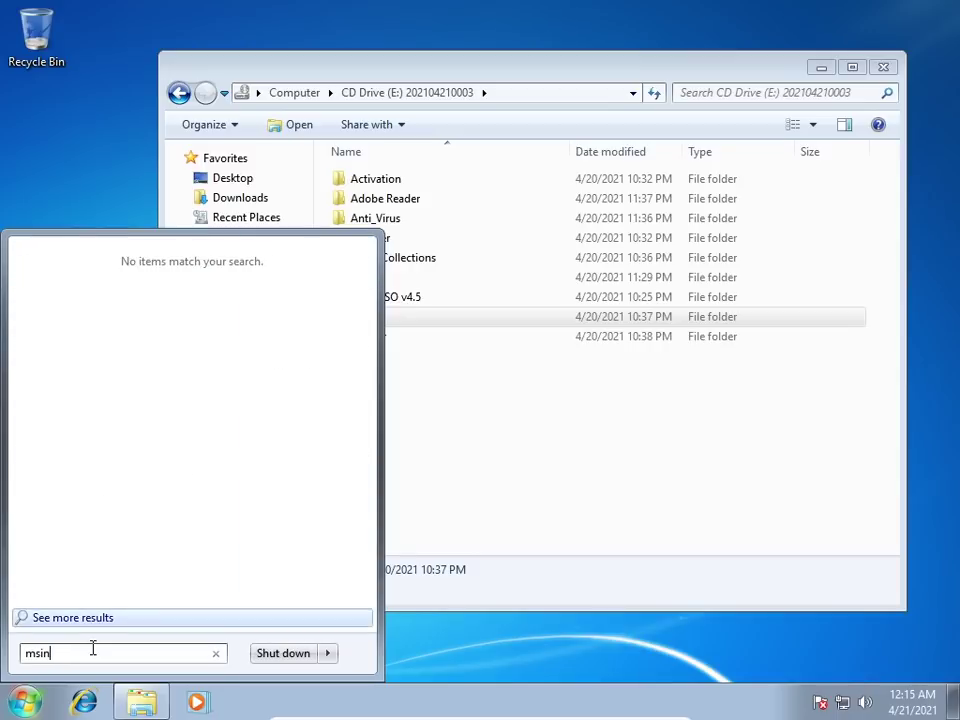
type("fo32")
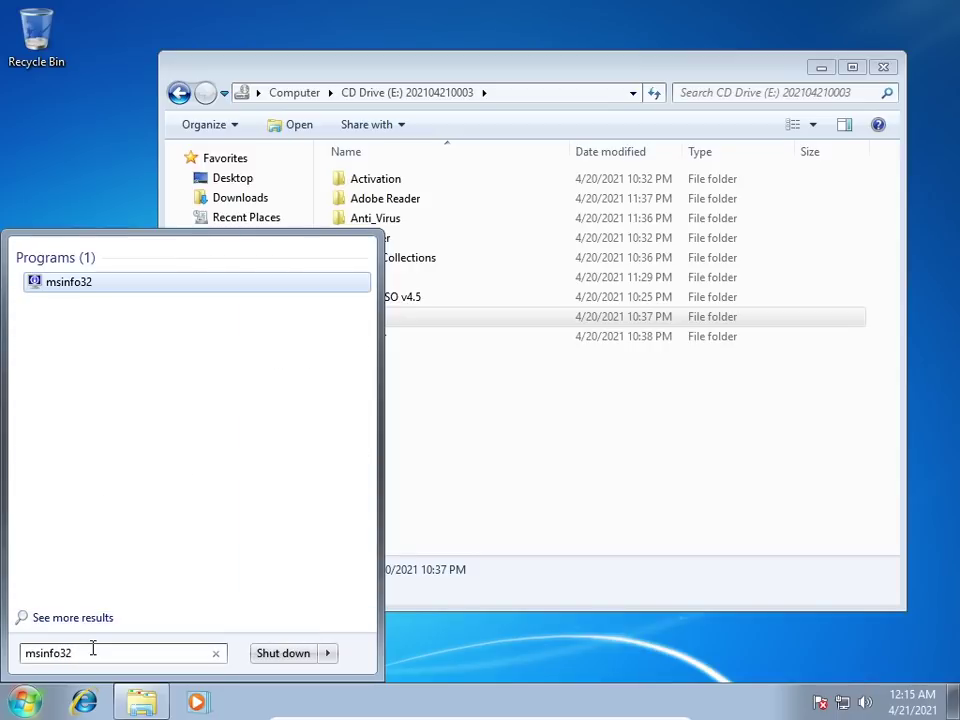
left_click(88, 287)
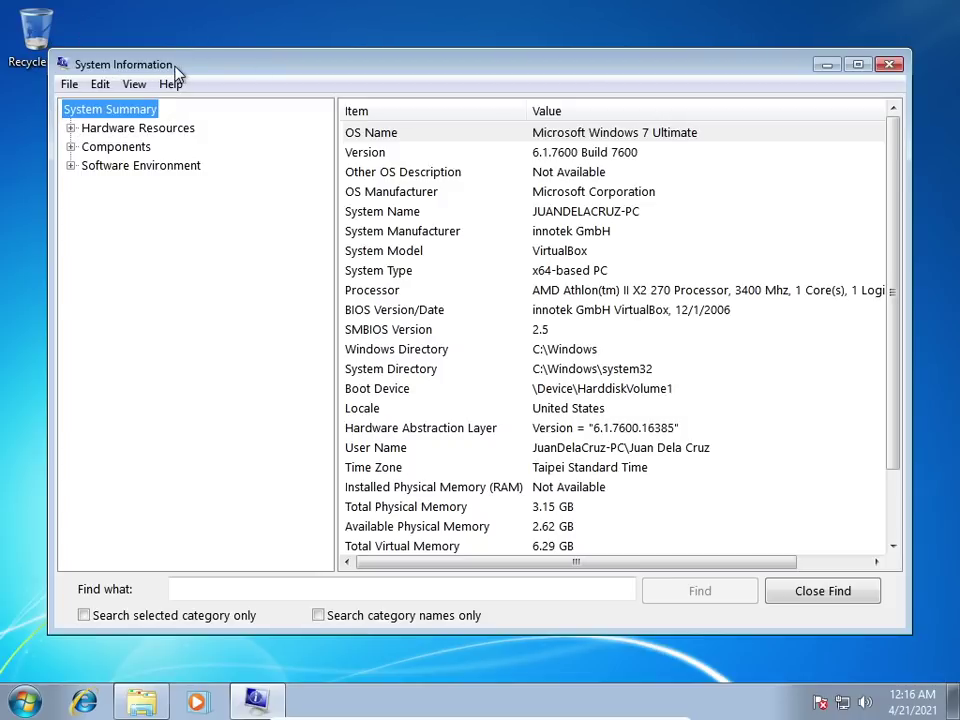
left_click(543, 283)
left_click(543, 283)
mouse_move(686, 568)
left_mouse_down()
mouse_move(813, 567)
mouse_move(677, 564)
left_mouse_up()
left_click_drag(889, 296, 829, 296)
View the Computer properties in a maximized window to check the system type and activation details, and close them
left_click(20, 702)
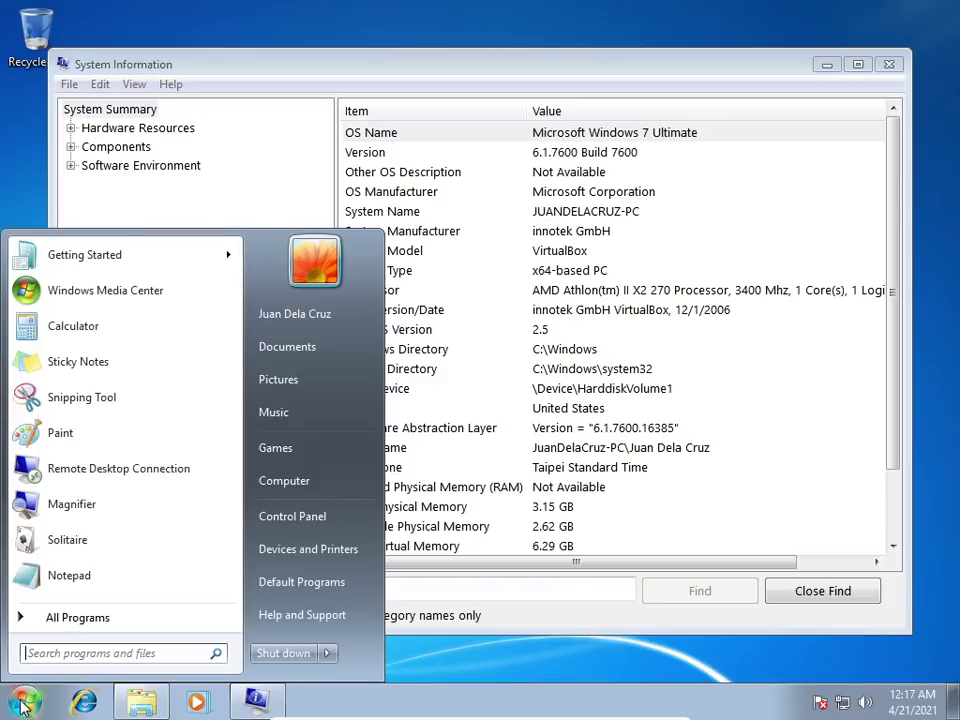
right_click(319, 490)
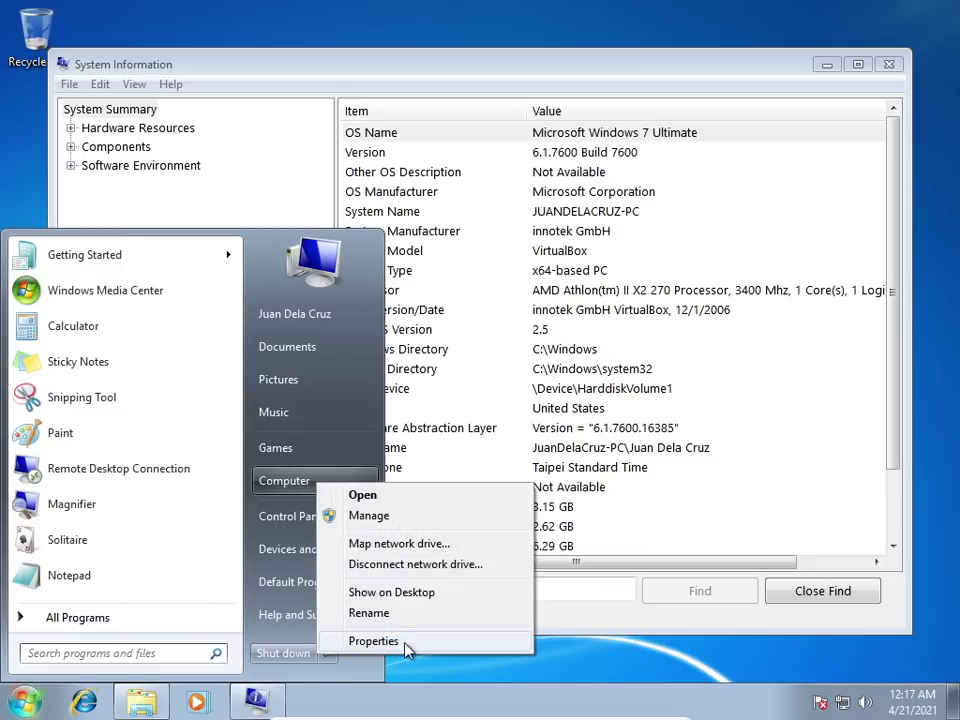
left_click(373, 641)
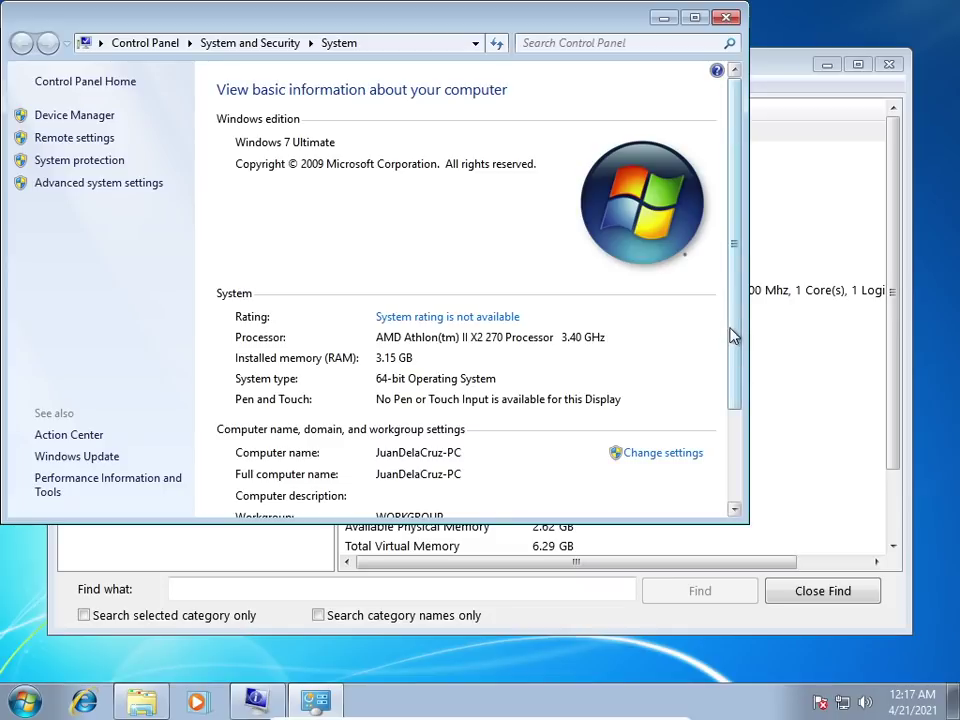
left_click_drag(733, 332, 733, 386)
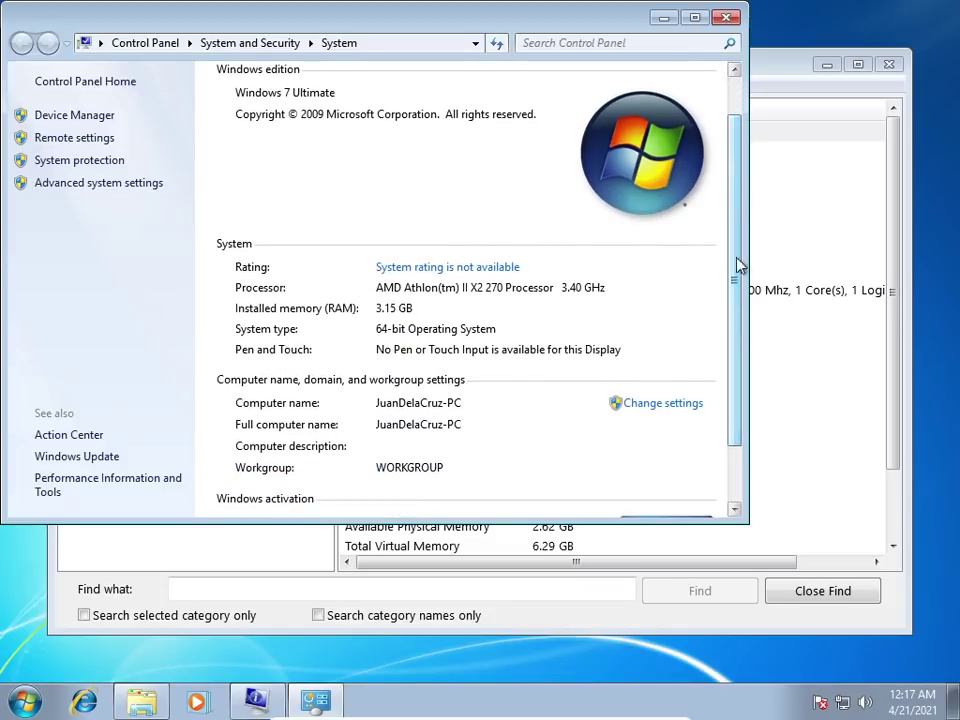
left_click(694, 18)
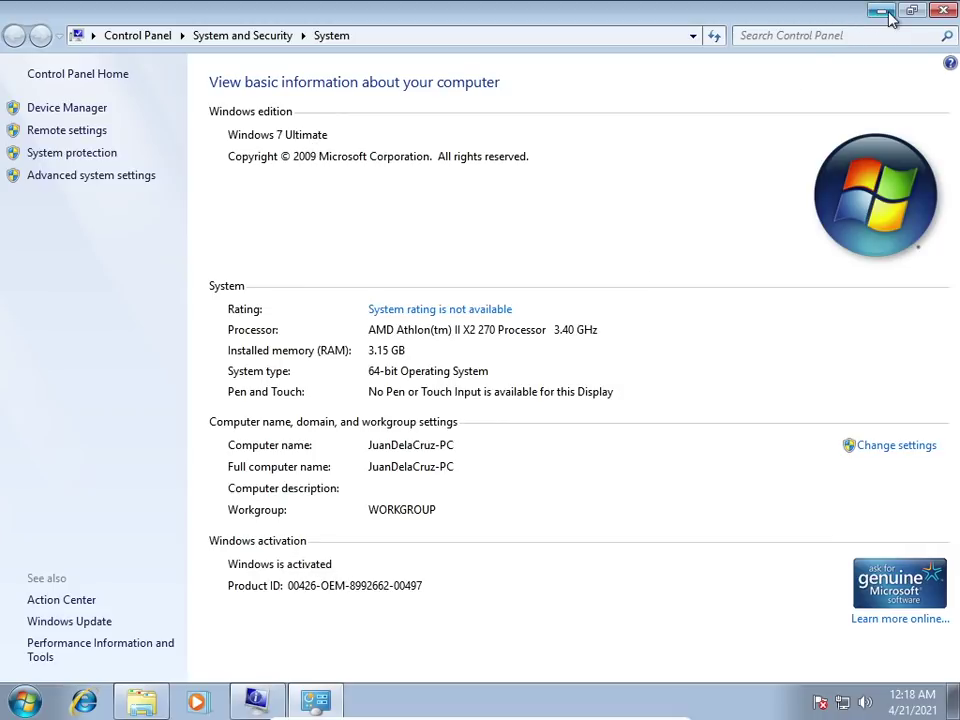
left_click(943, 12)
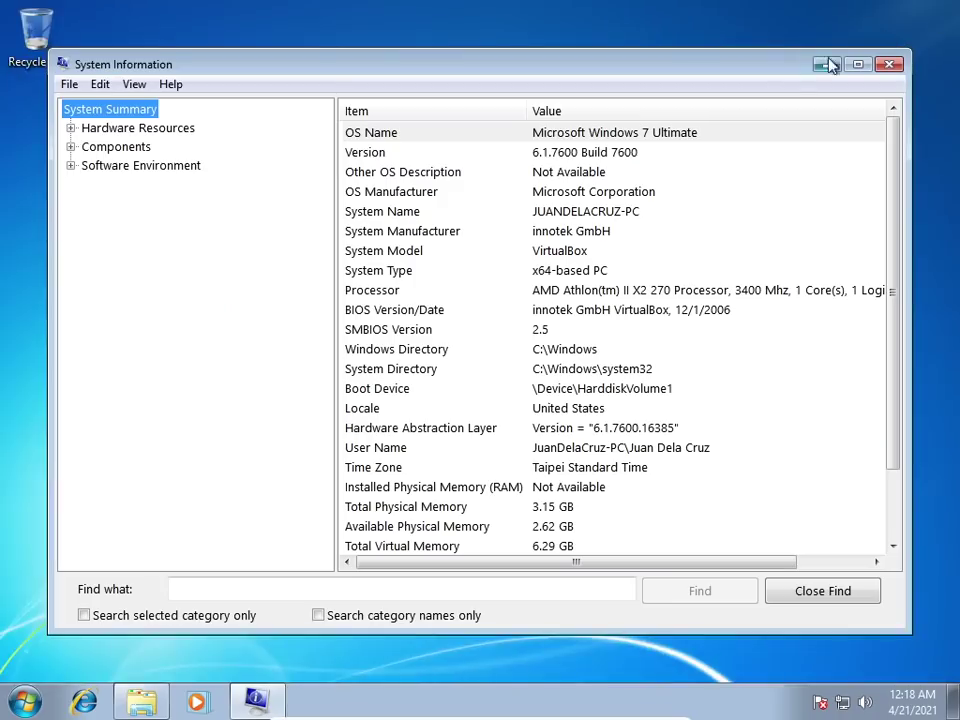
Close the System Information window and open the Anti_Virus folder on the CD drive
left_click(884, 67)
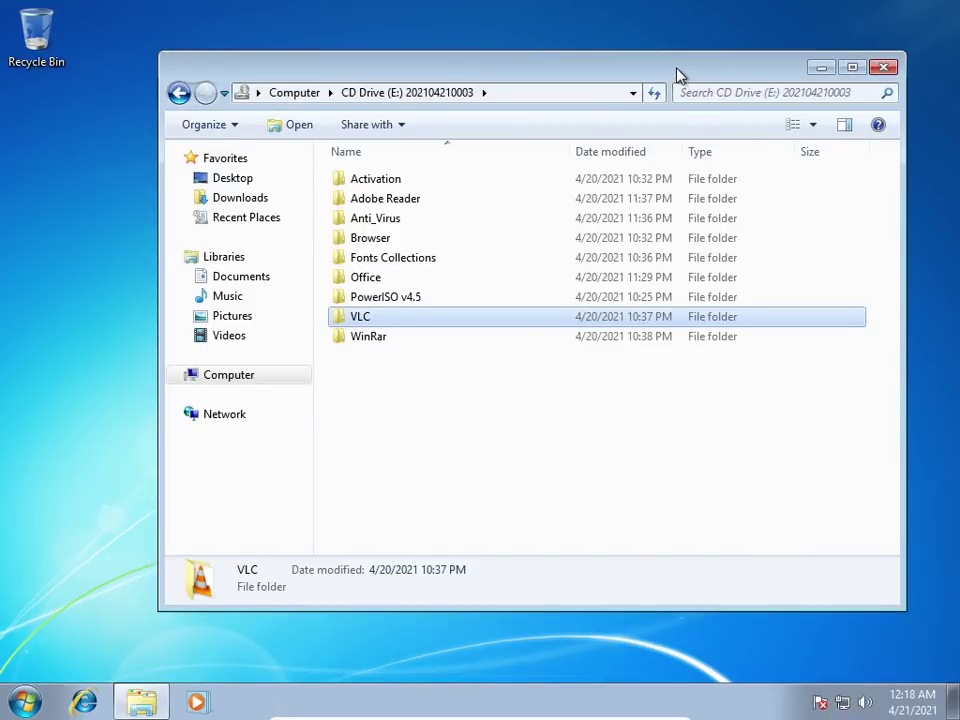
left_click_drag(676, 75, 647, 89)
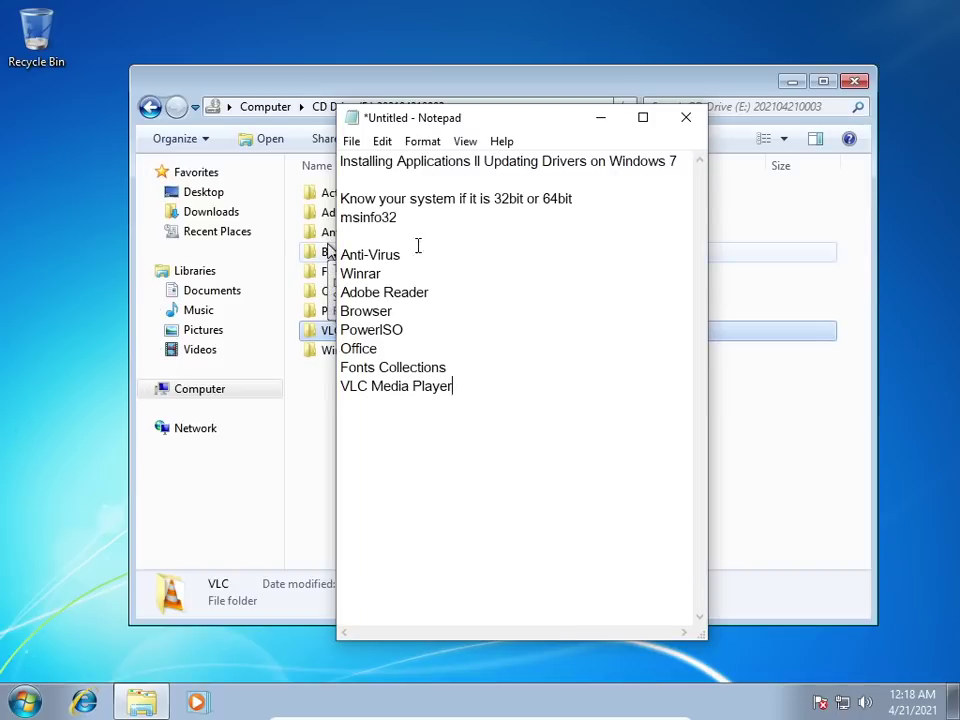
left_click_drag(510, 121, 0, 122)
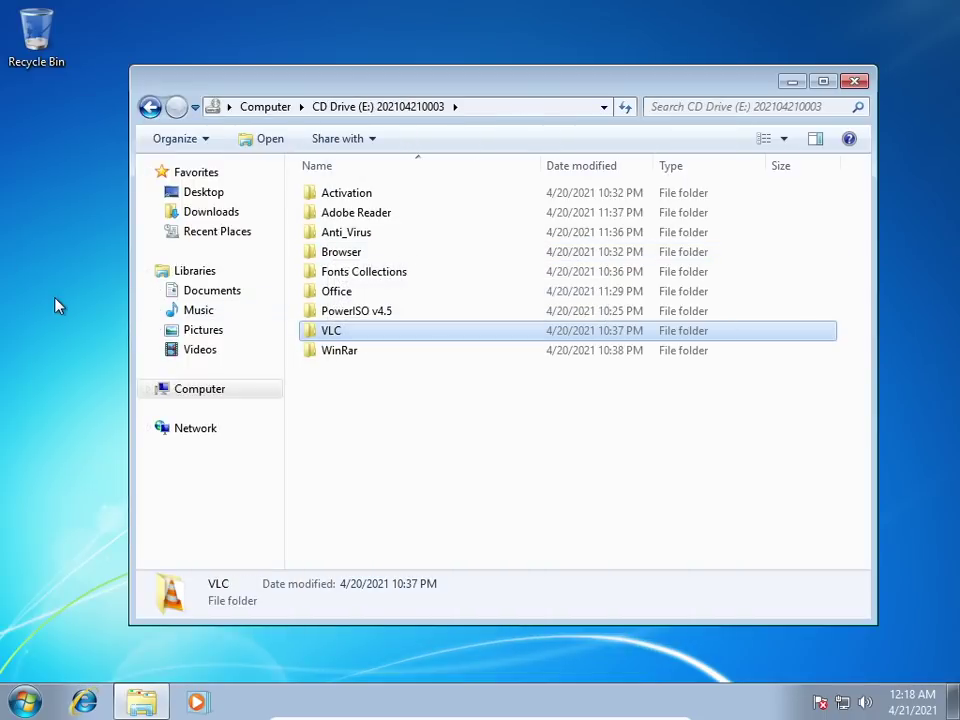
left_click(360, 200)
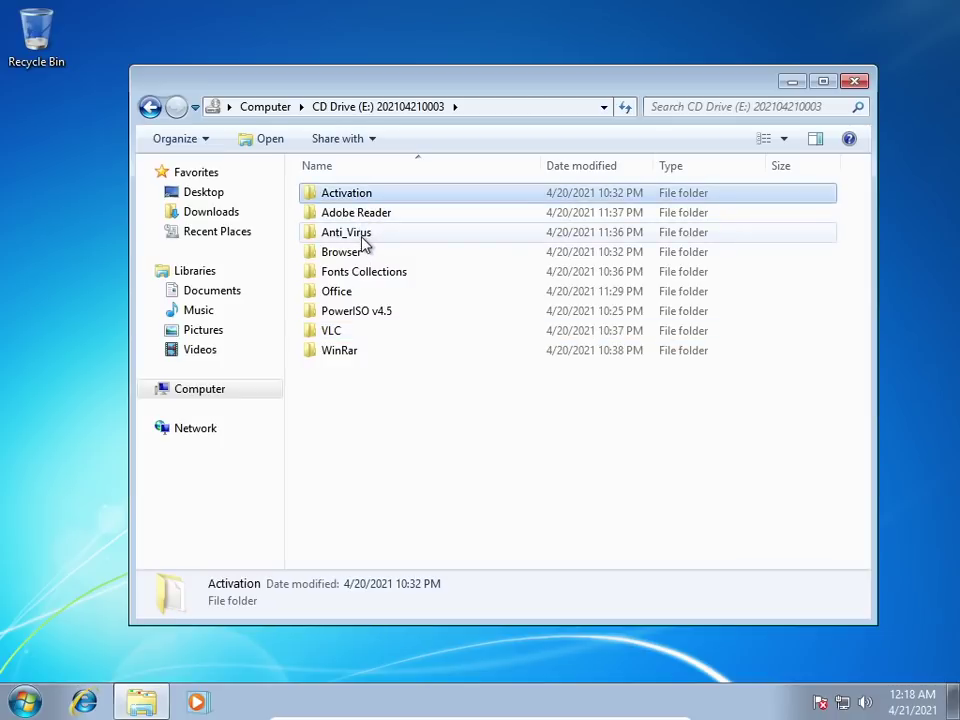
left_click(365, 235)
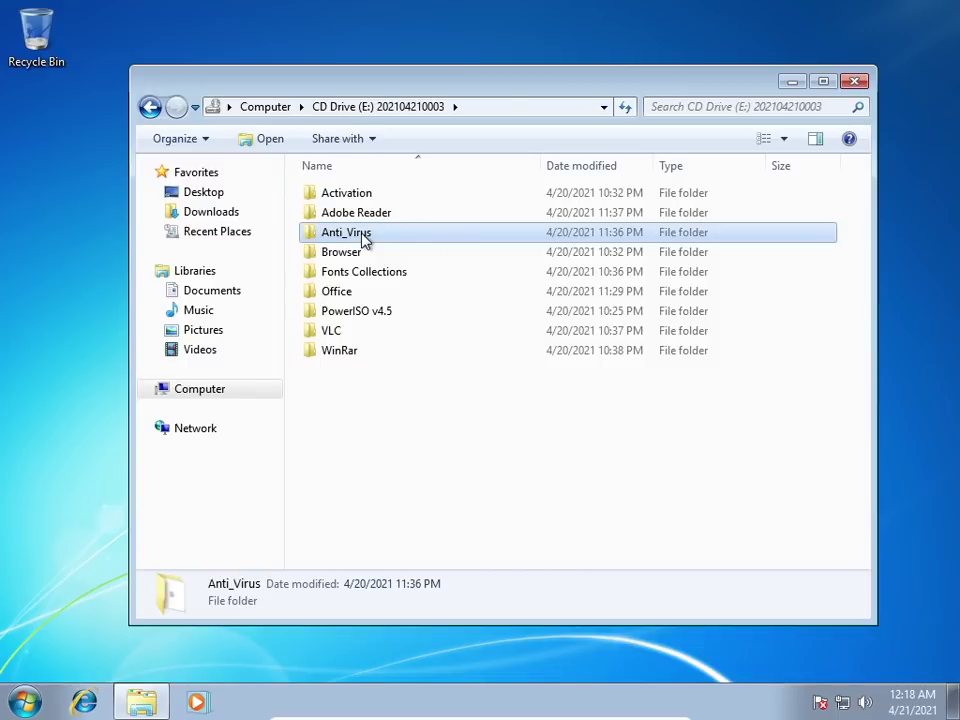
double_click(365, 238)
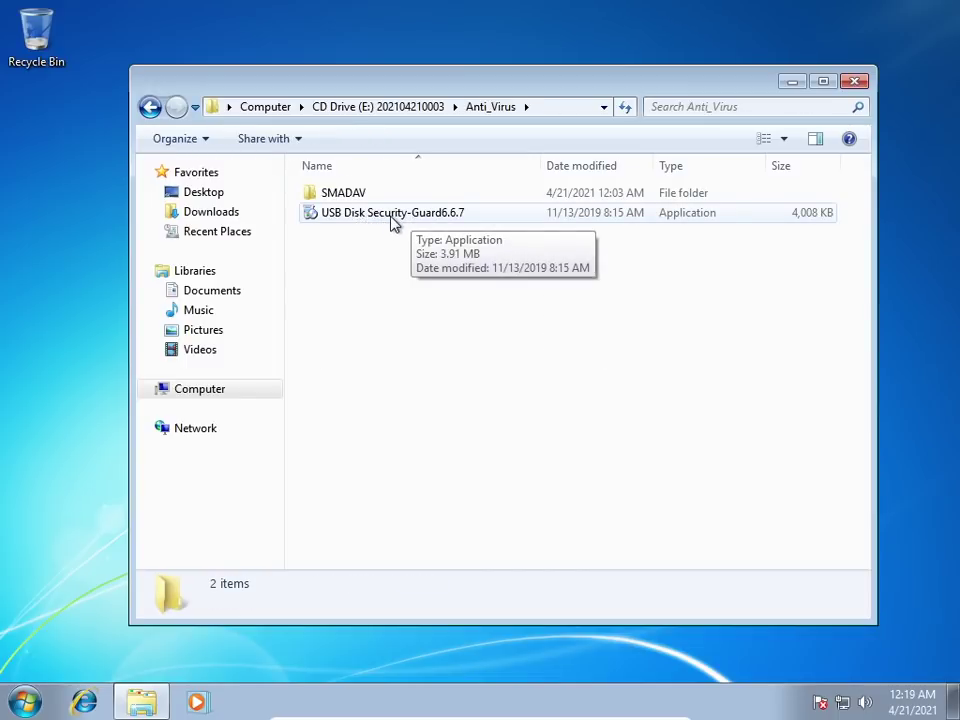
Launch the USB Disk Security-Guard6.6.7 installer, allow it to make changes and accept English as the setup language
left_click(396, 218)
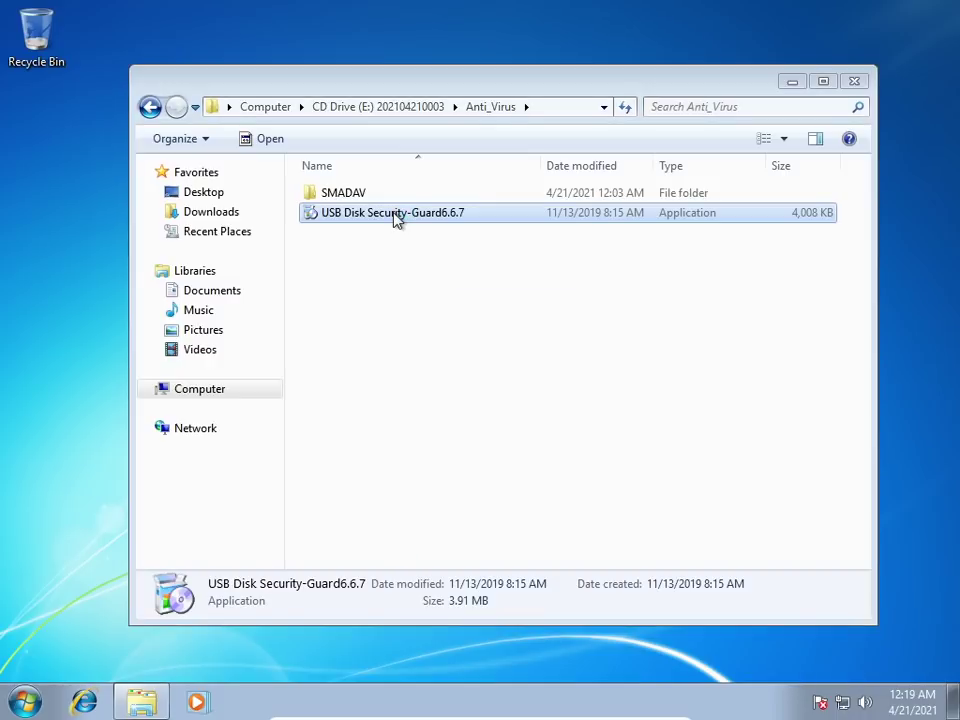
double_click(397, 220)
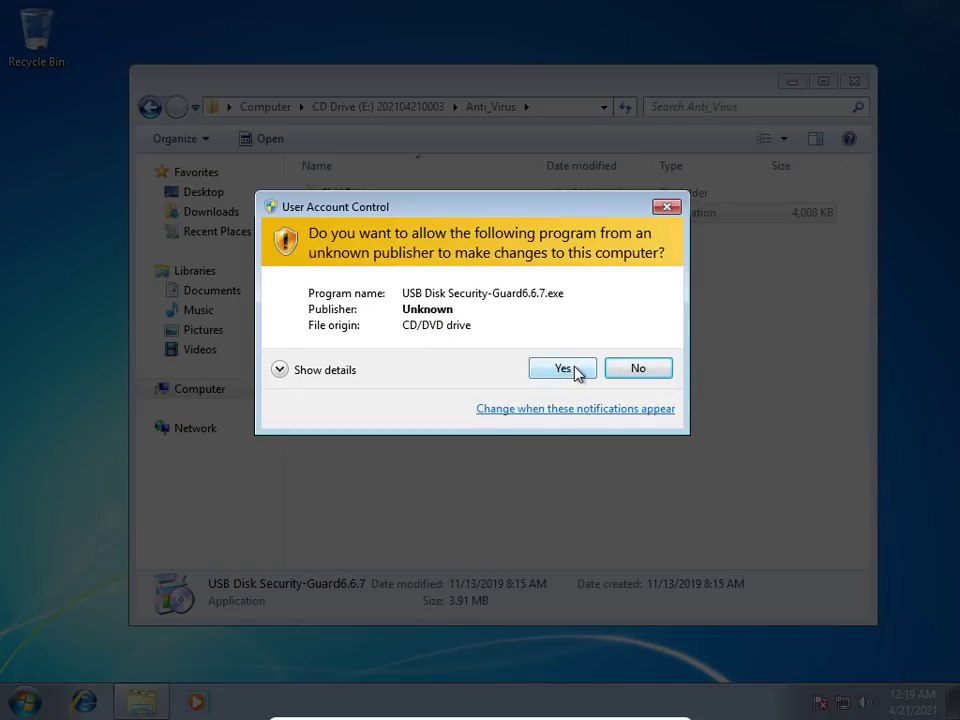
left_click(563, 369)
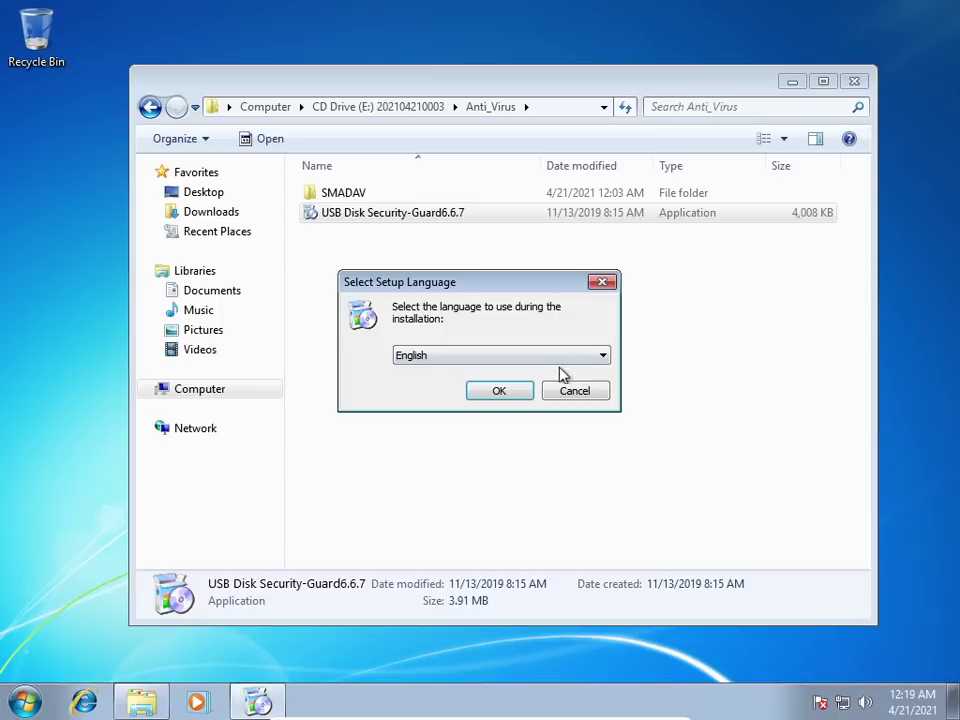
left_click(514, 395)
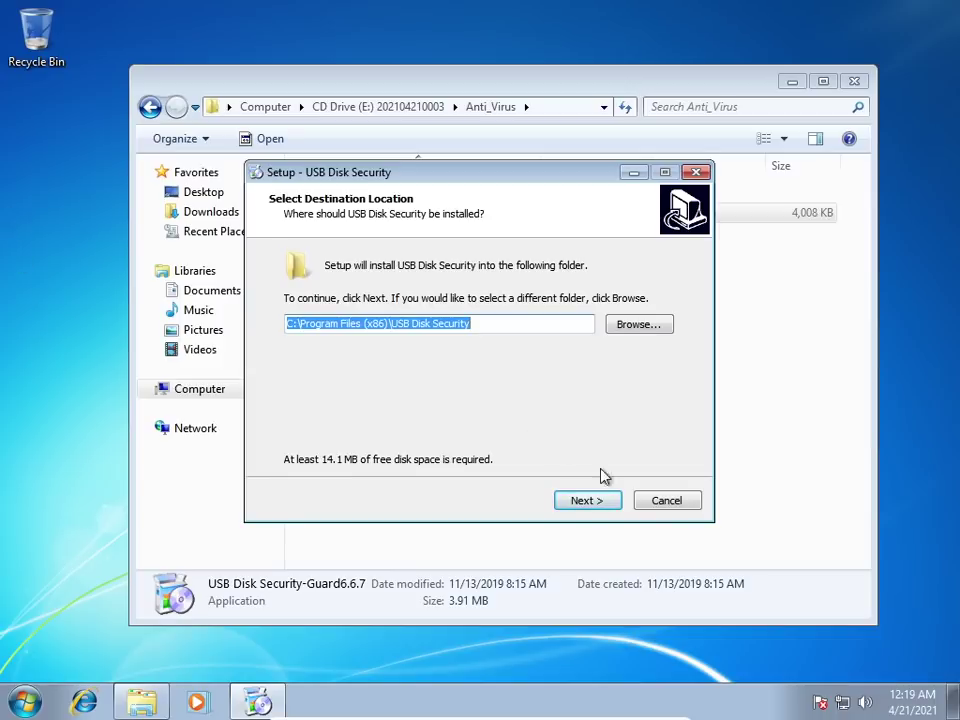
Install USB Disk Security in the default folder without the Linkzb start page, with desktop and Quick Launch icons, and finish the setup
left_click(606, 503)
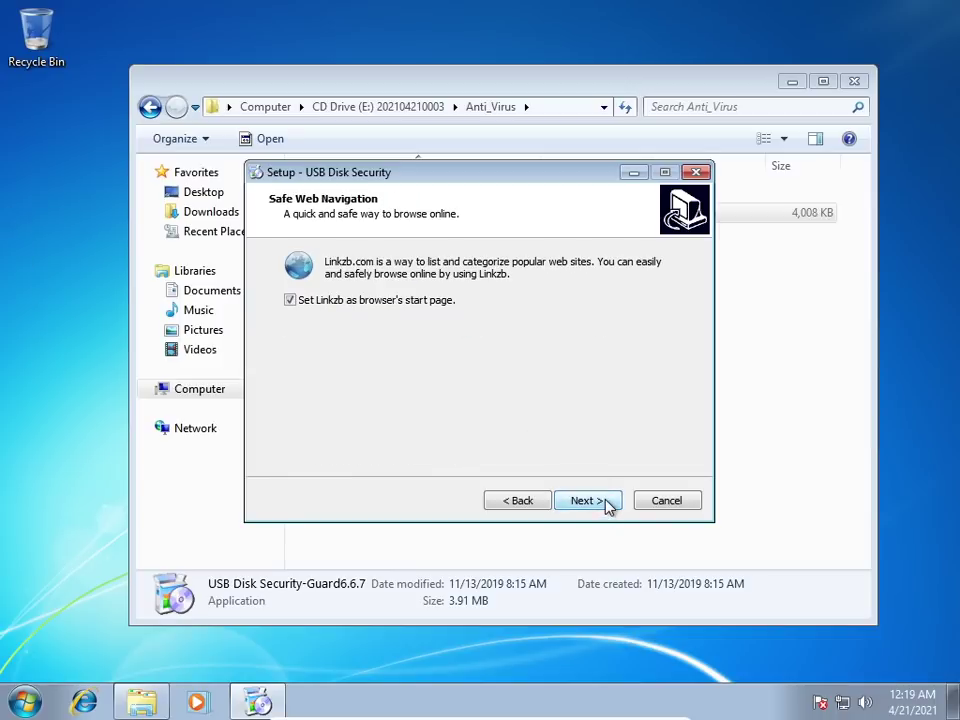
left_click(291, 301)
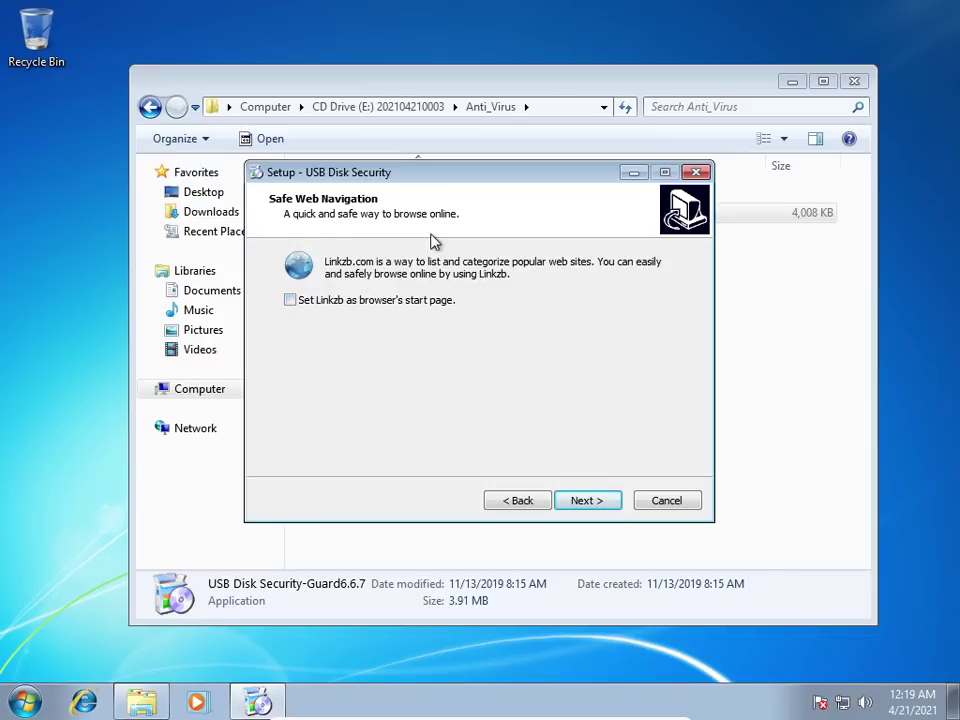
left_click(606, 505)
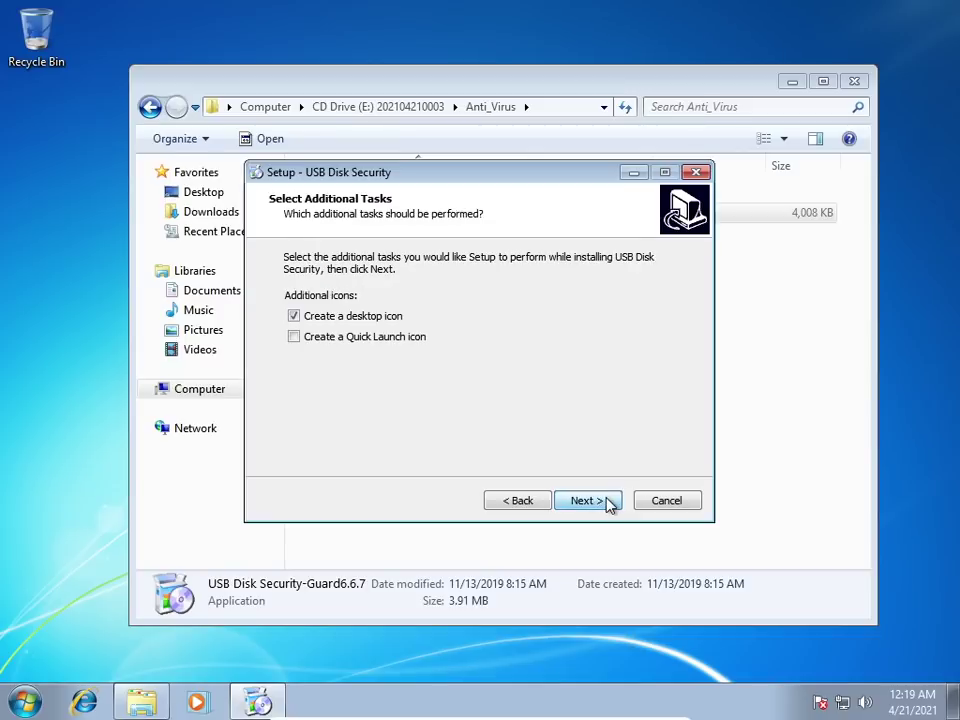
left_click(294, 340)
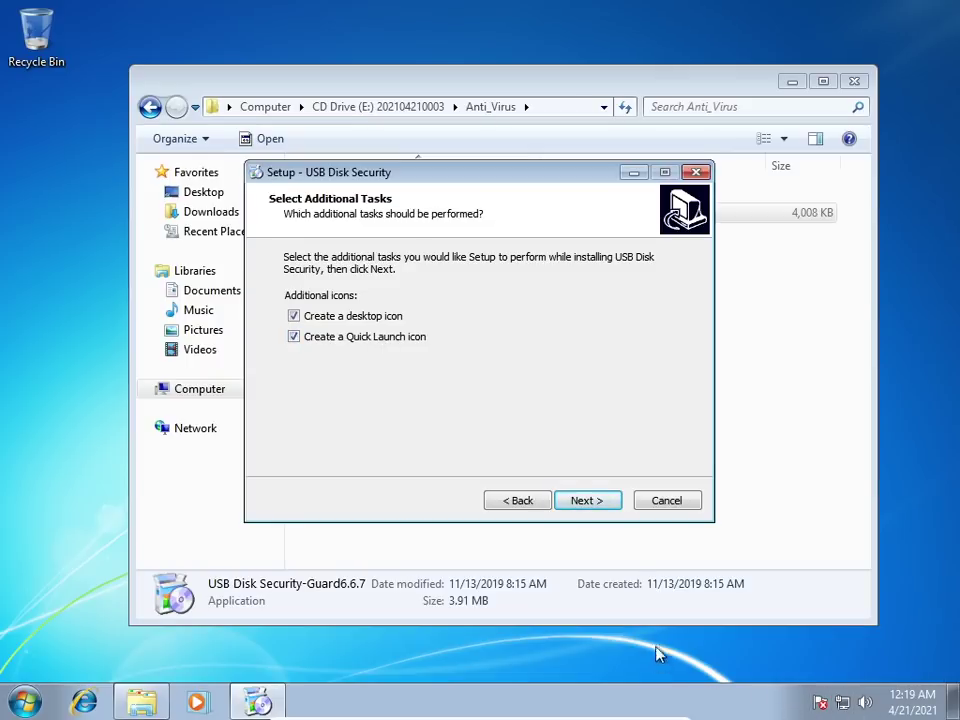
left_click(607, 505)
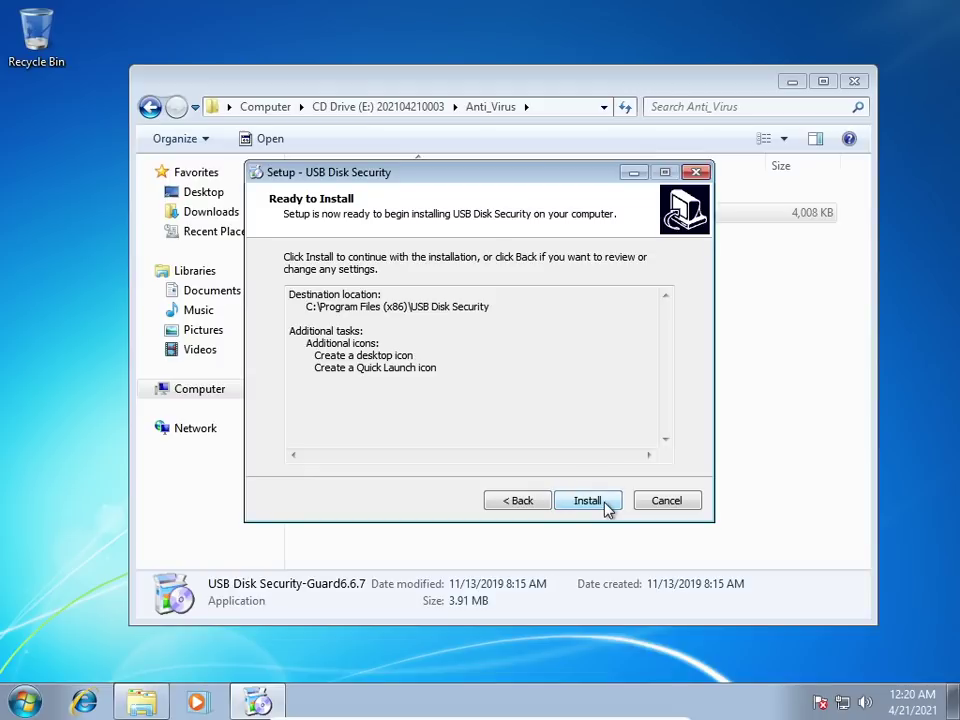
left_click(590, 501)
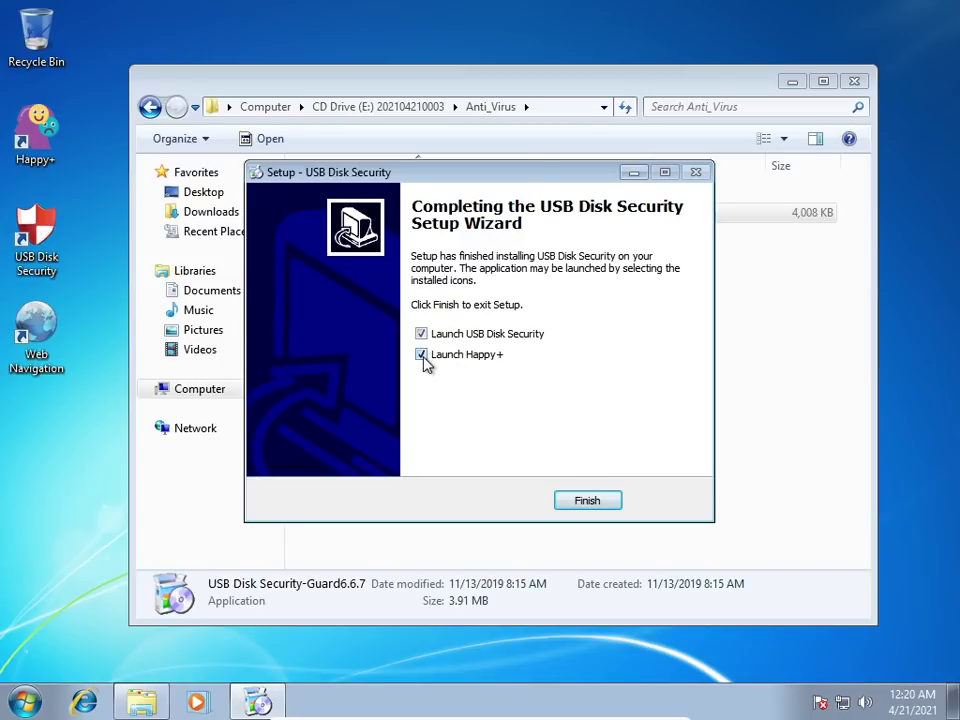
left_click(607, 501)
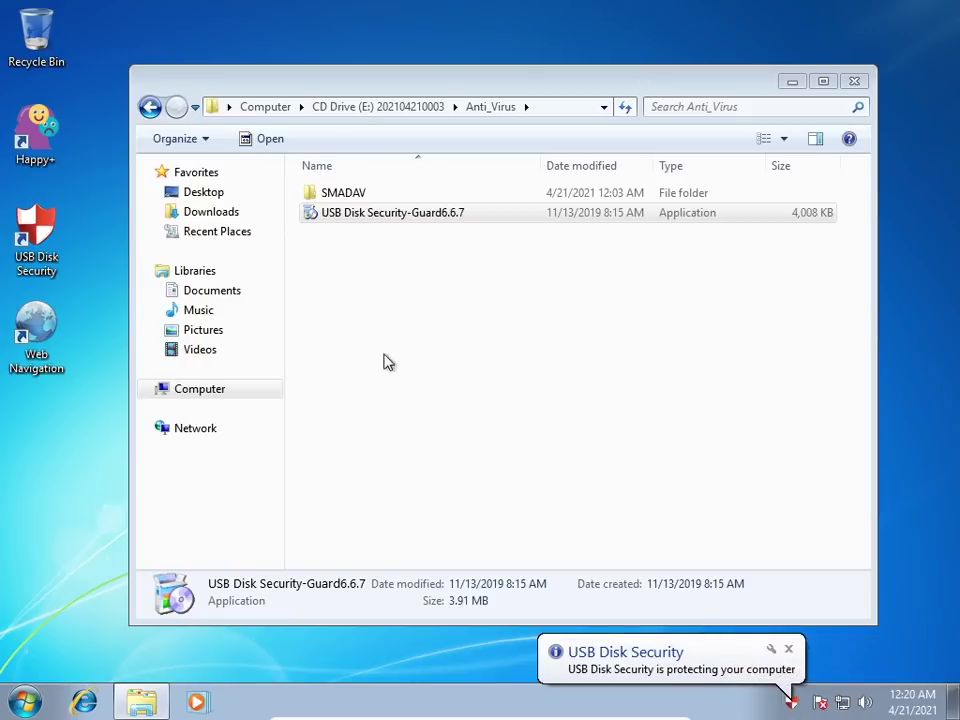
Launch SMADAV_2021rev1462 from the SMADAV folder, allow it to make changes and accept English as the setup language
double_click(350, 199)
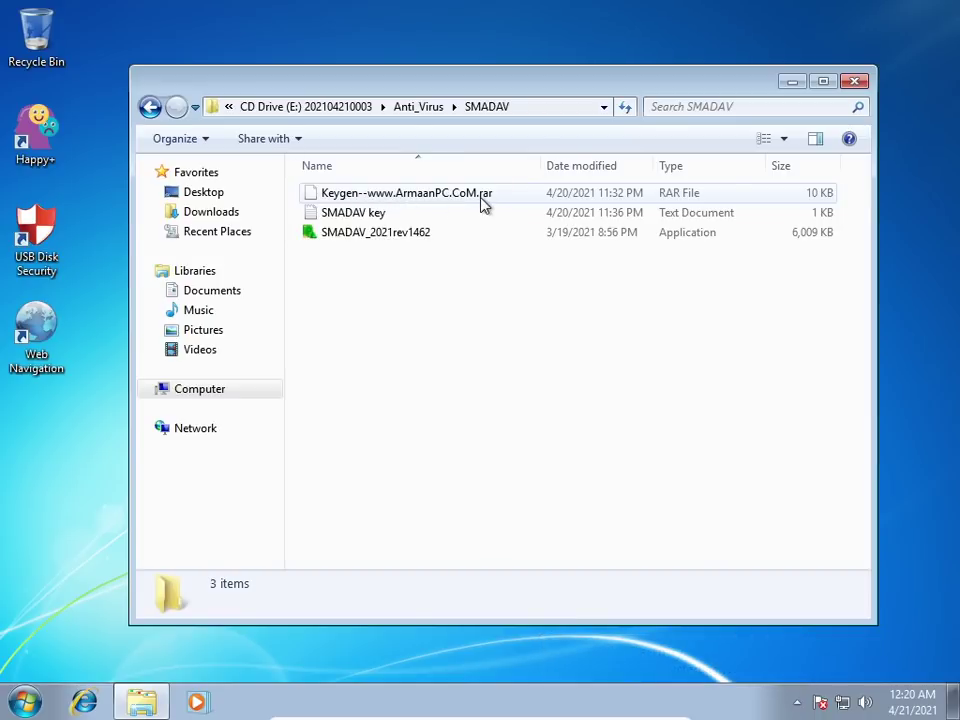
left_click(362, 238)
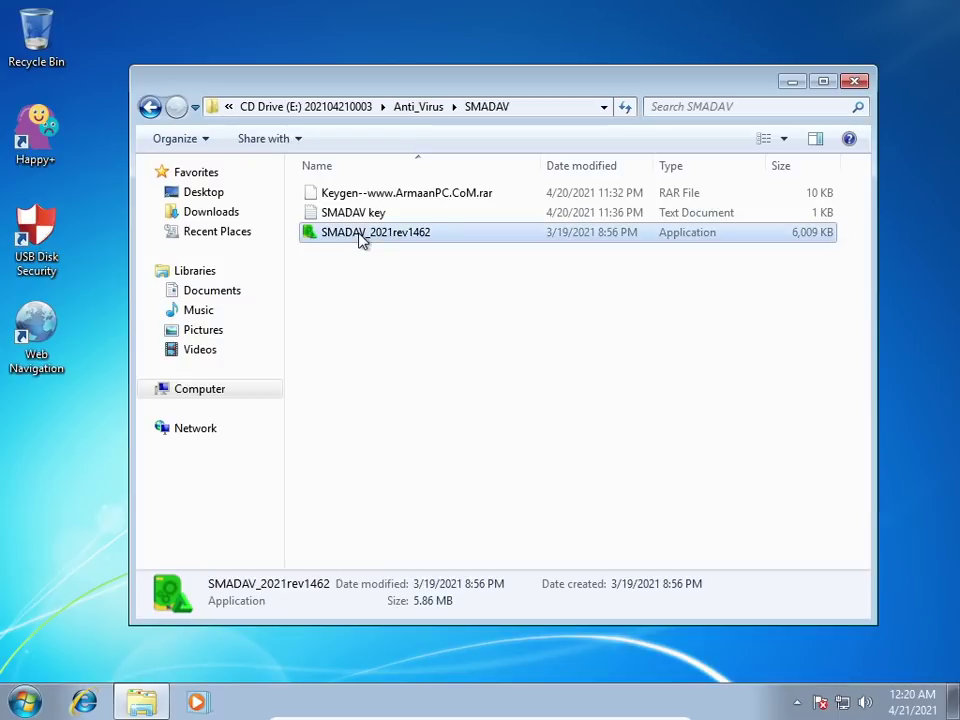
double_click(381, 240)
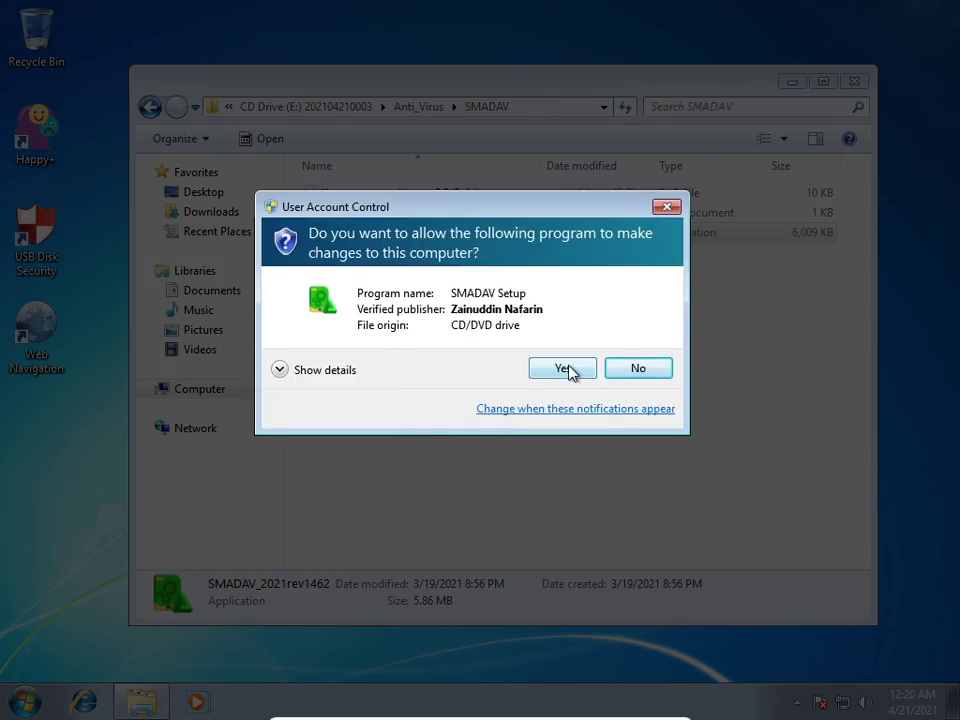
left_click(563, 369)
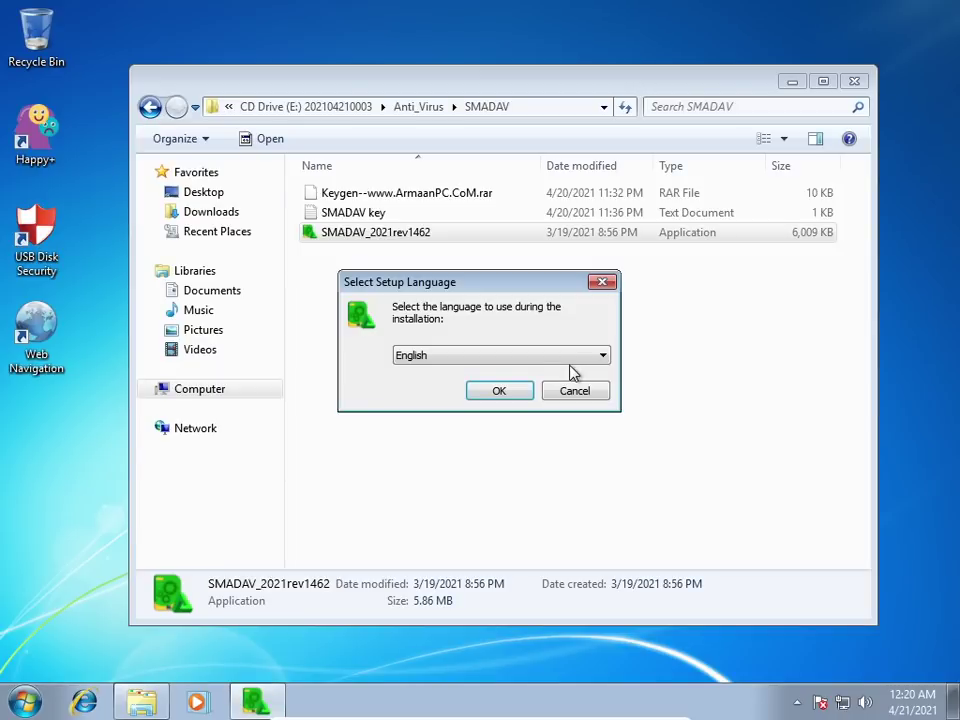
left_click(519, 396)
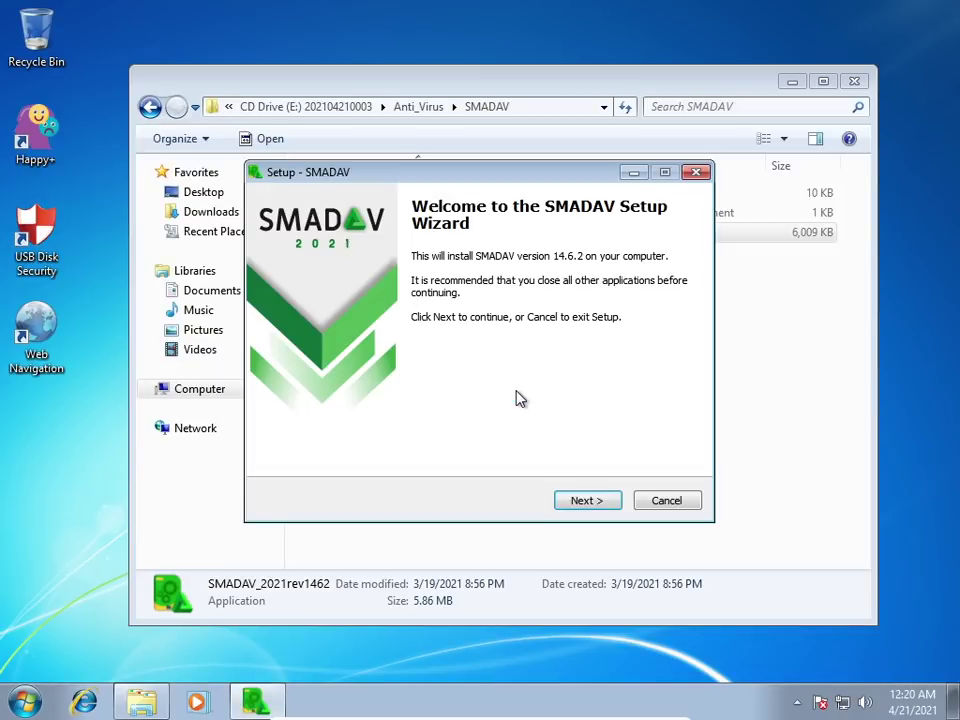
Accept the SMADAV license agreement and install the program with a desktop icon and sending of statistics allowed
left_click(586, 501)
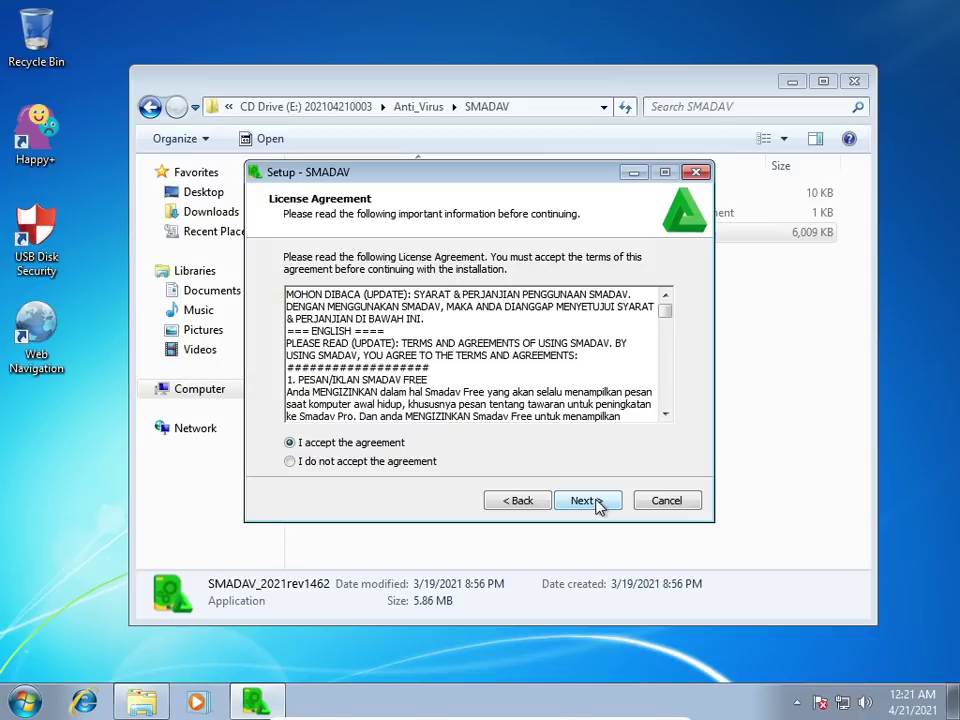
left_click(597, 506)
left_click(597, 506)
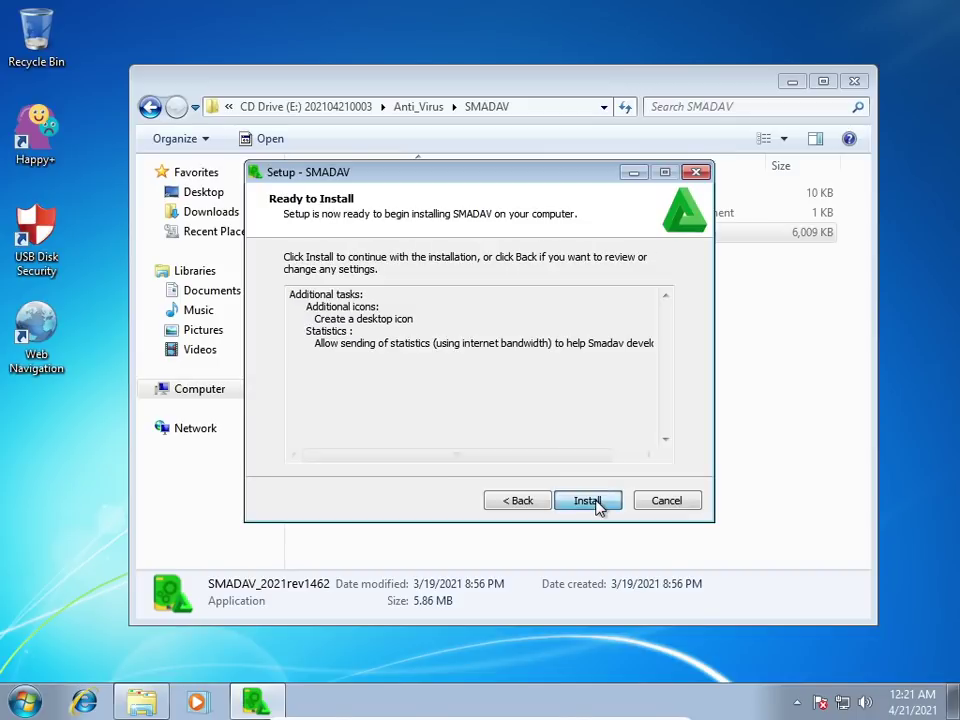
left_click(597, 506)
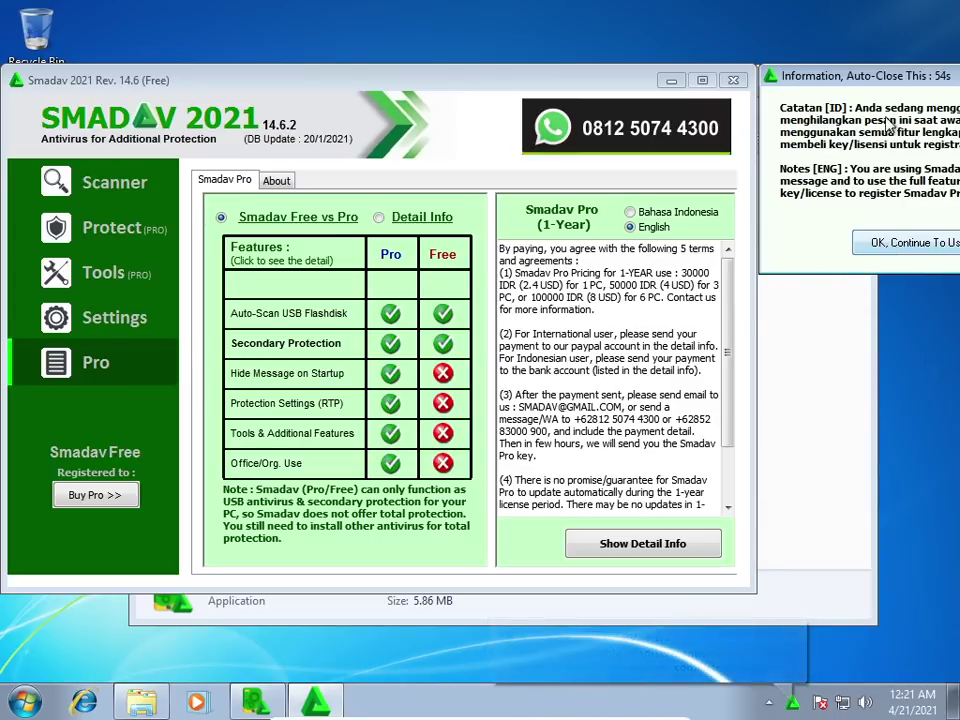
Dismiss the Smadav Free notice, close the Smadav window and finish the setup without launching SMADAV
left_click_drag(860, 75, 665, 75)
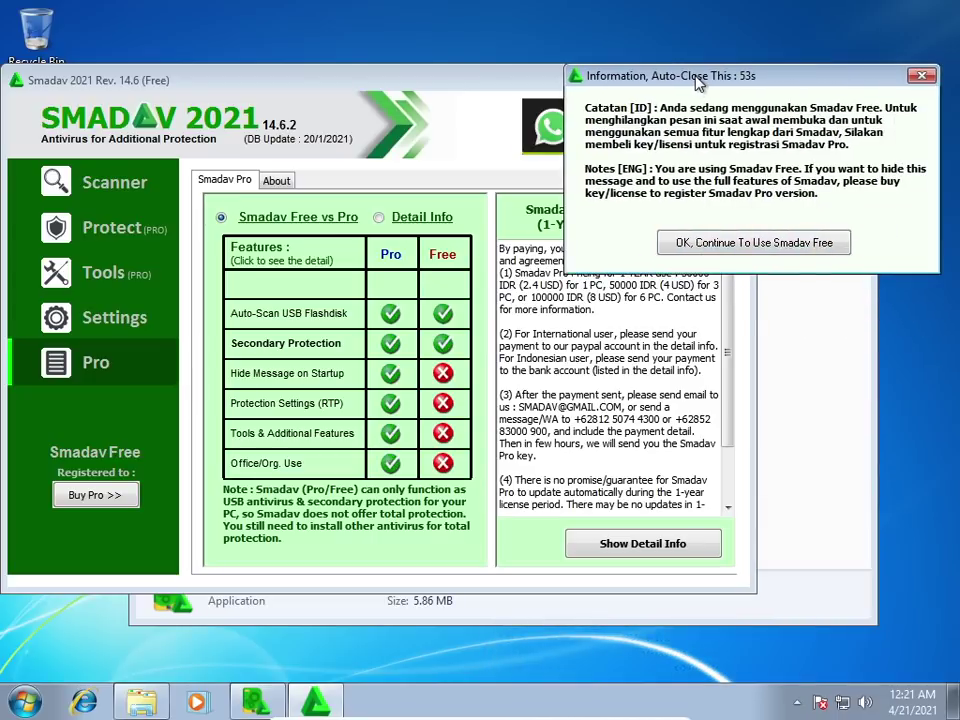
left_click(776, 254)
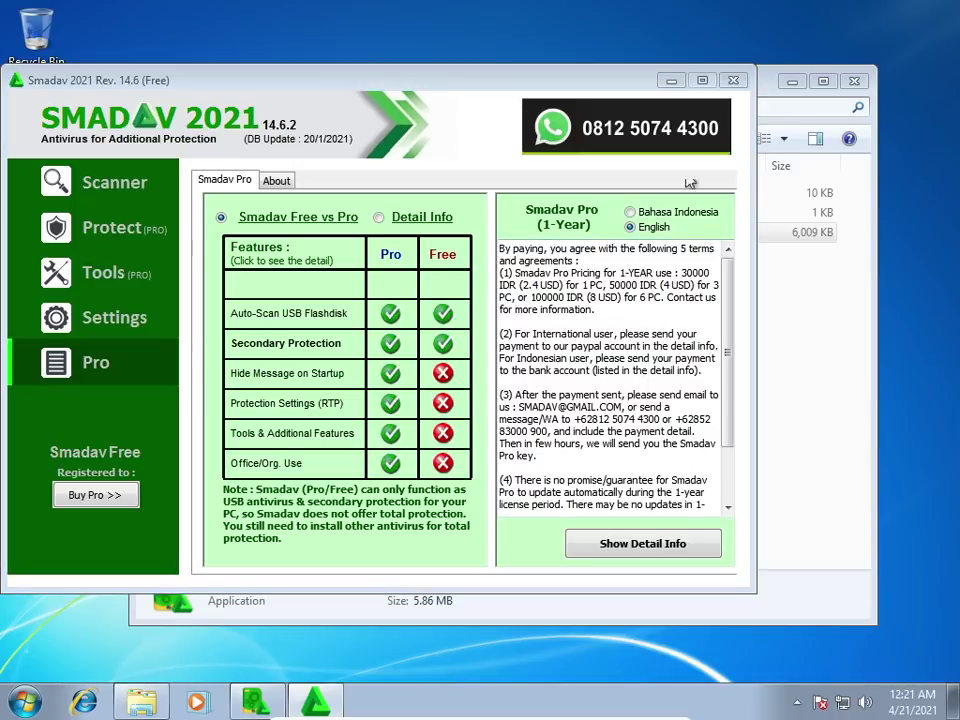
left_click(733, 84)
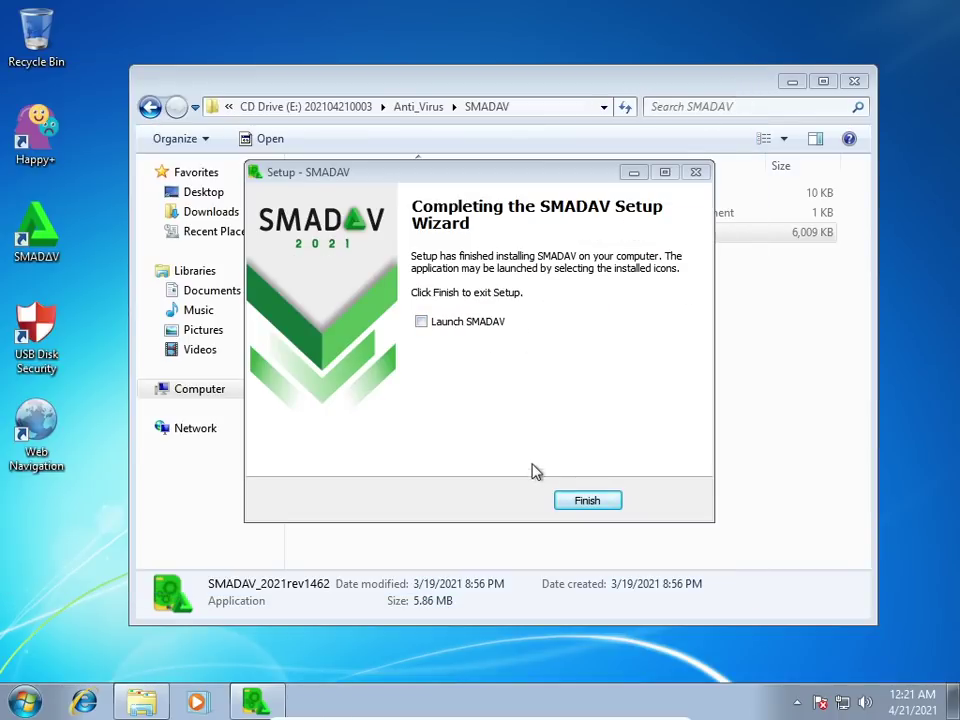
left_click(590, 504)
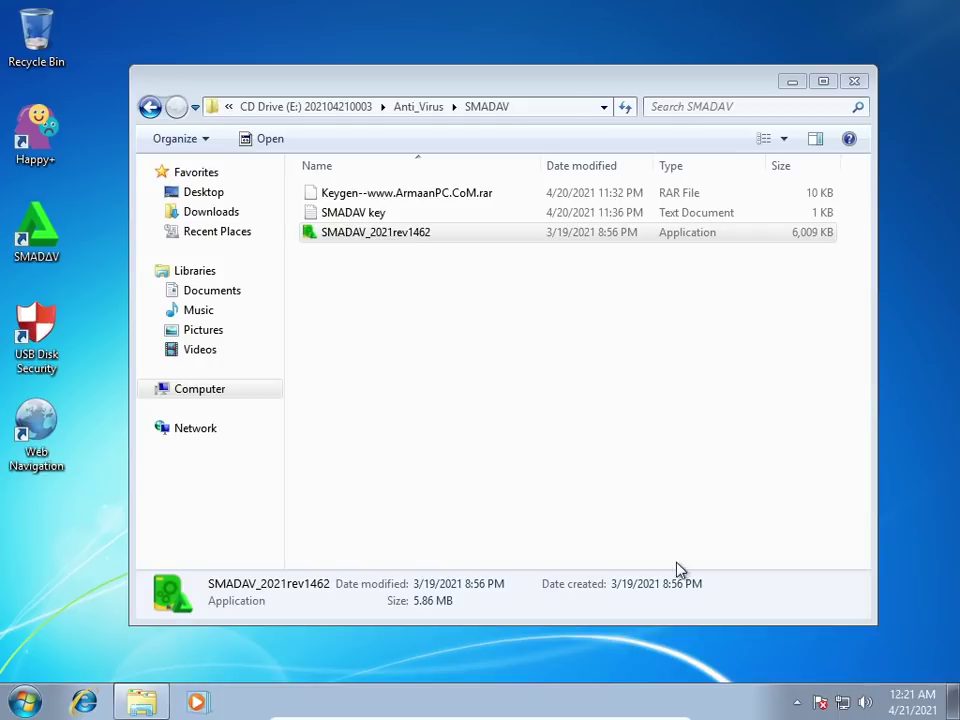
Check the hidden notification area icons for the two installed antivirus programs
left_click(797, 702)
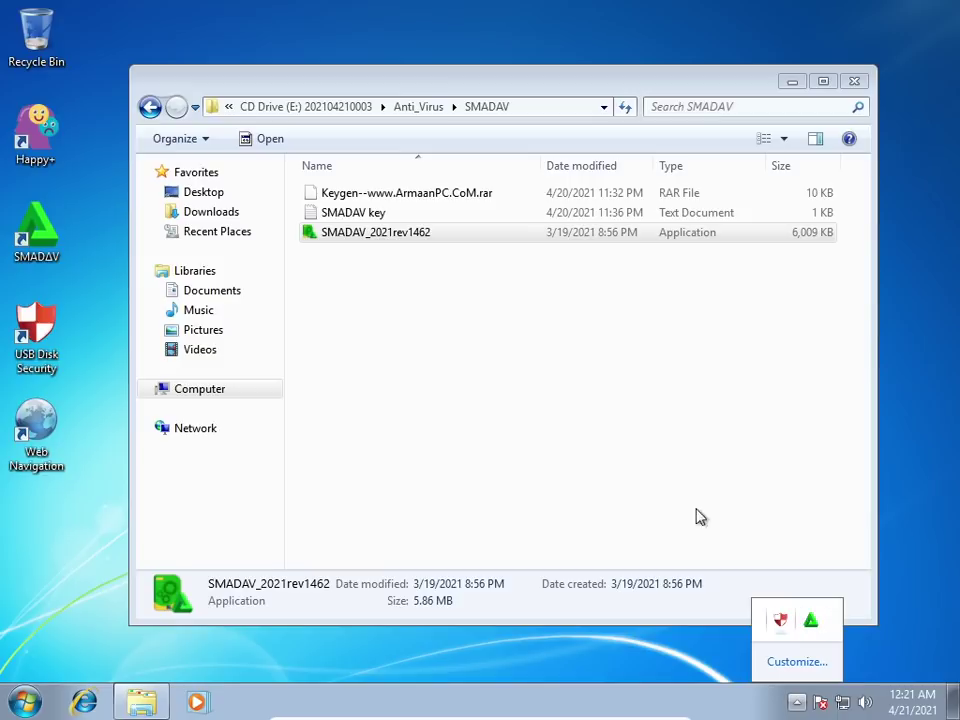
left_click(447, 312)
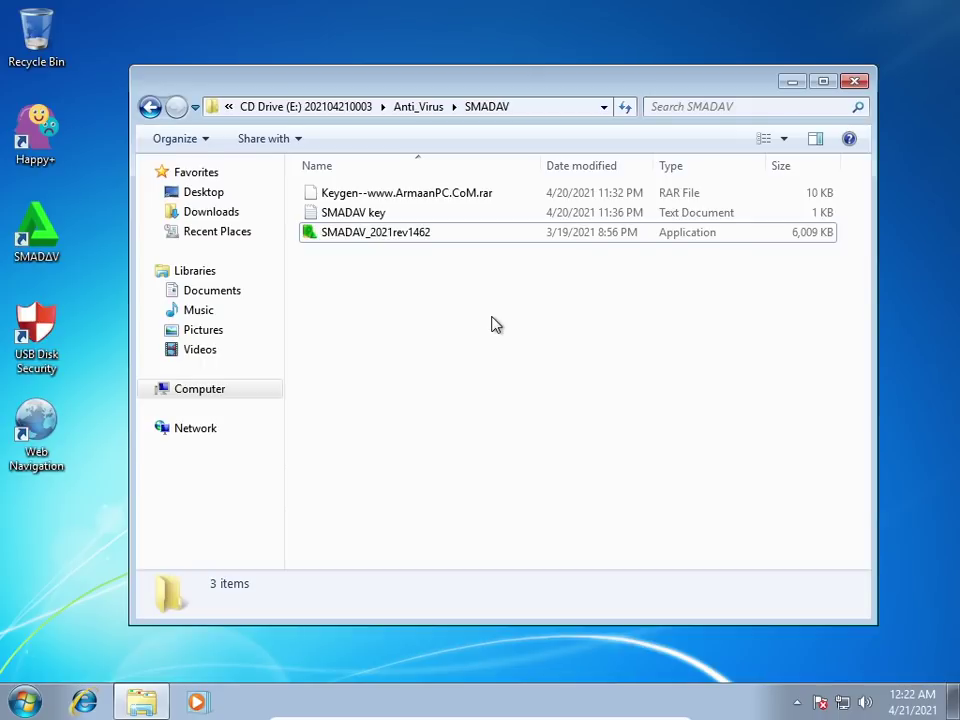
Open the SMADAV key text file, move its window lower and bring the SMADAV folder window back to the front
double_click(385, 216)
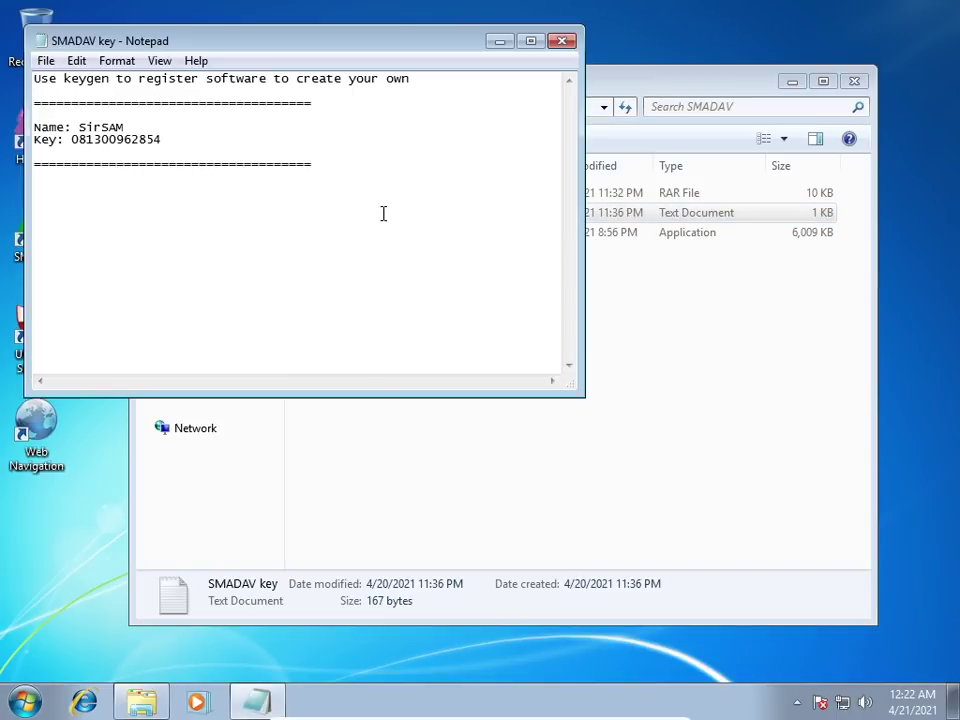
left_click_drag(377, 50, 397, 220)
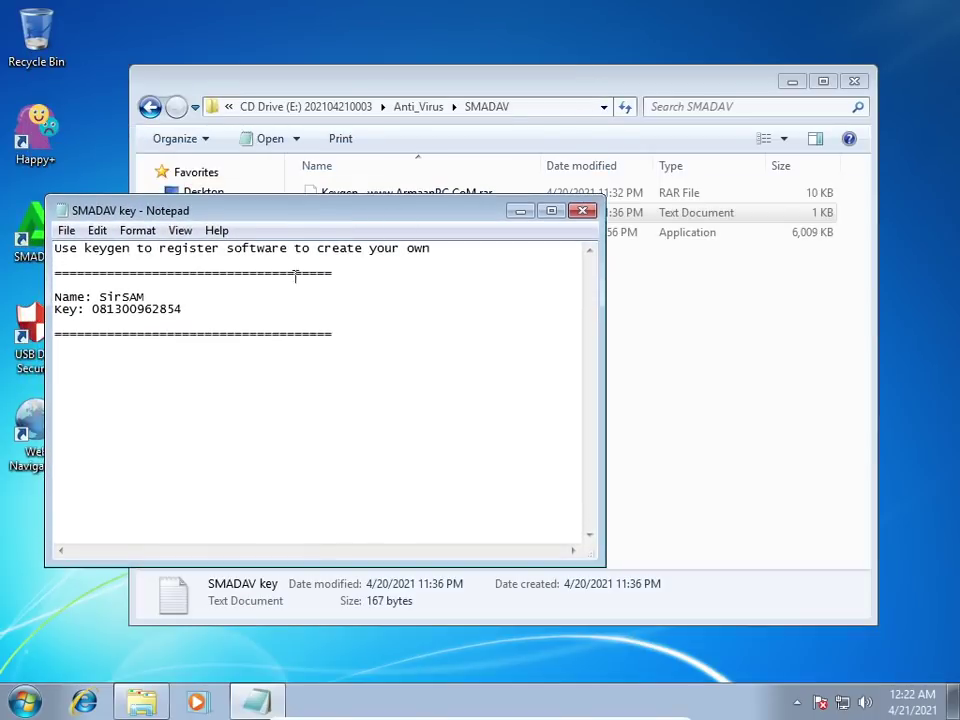
left_click(371, 82)
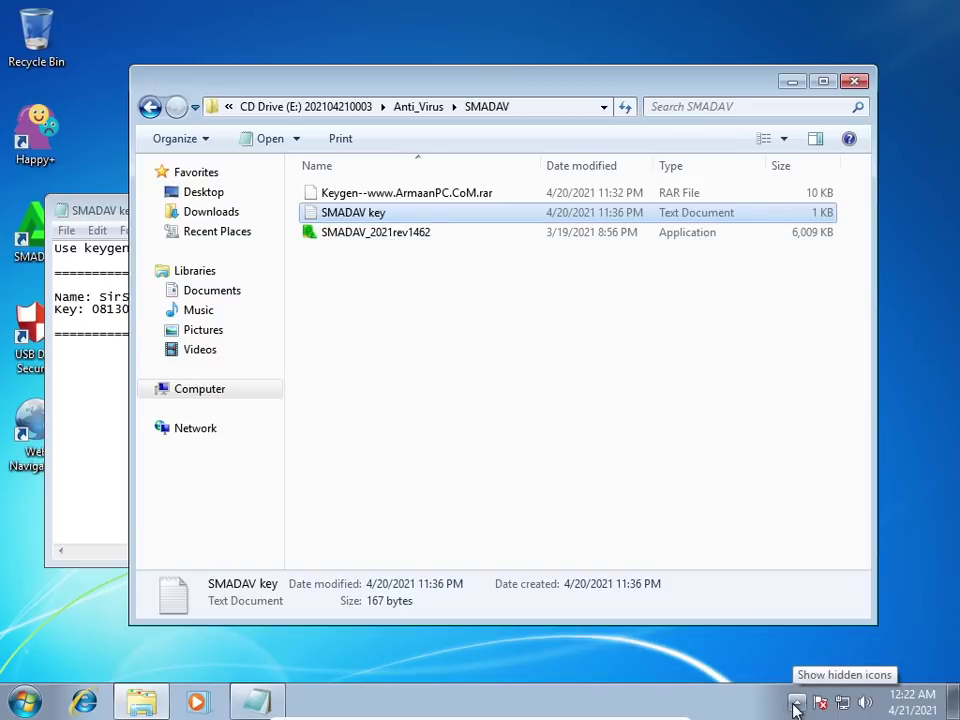
Open the main Smadav window from the hidden notification area and dismiss the Smadav Free notice
left_click(796, 704)
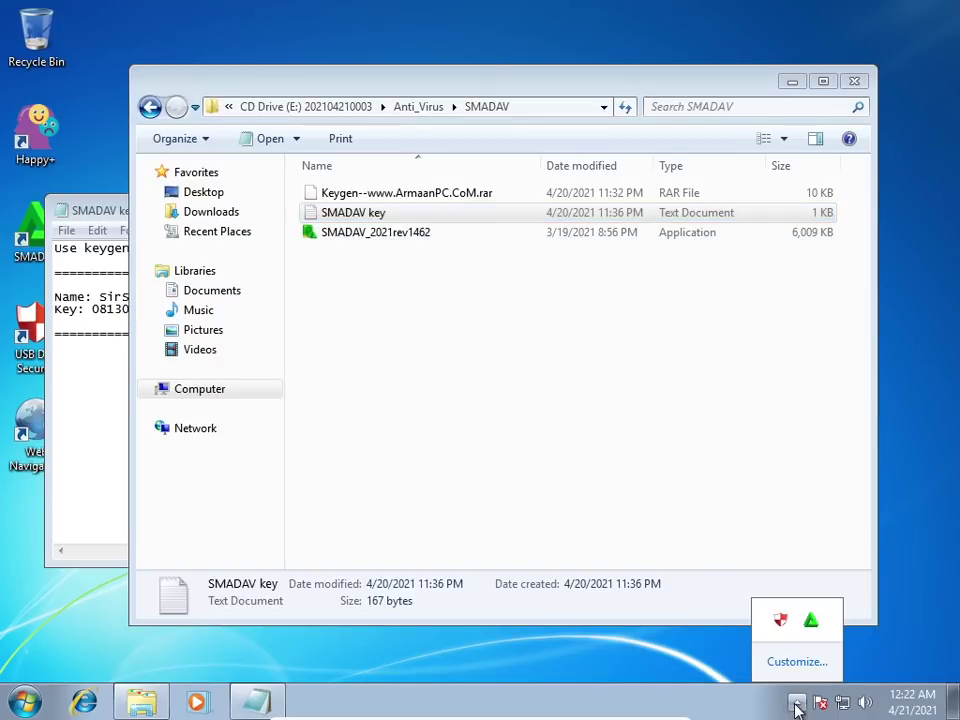
left_click(811, 623)
left_click(782, 710)
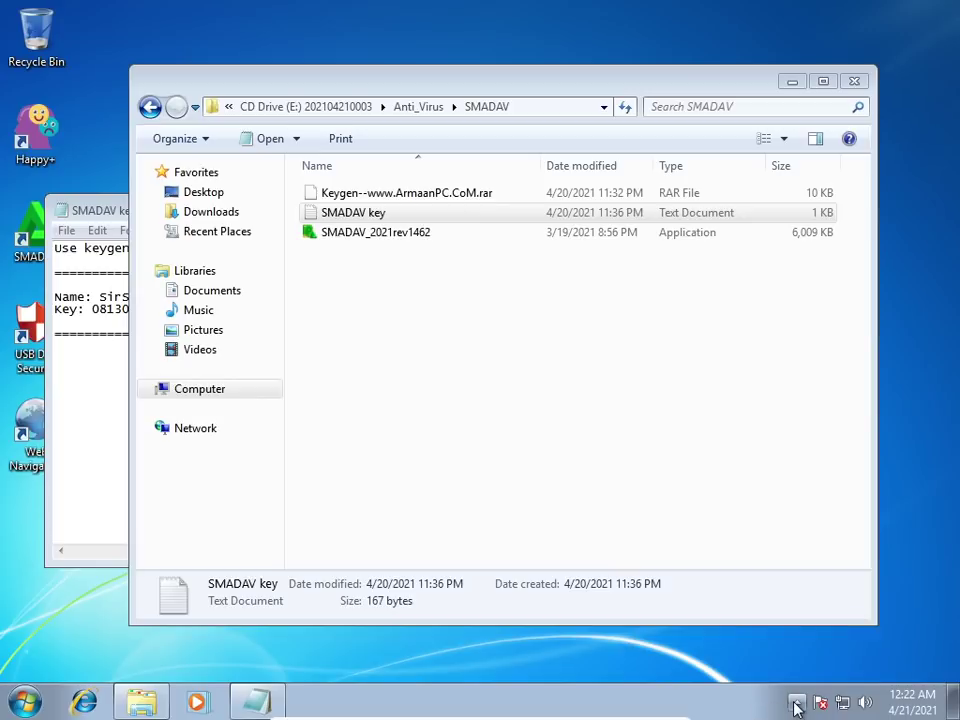
left_click(798, 705)
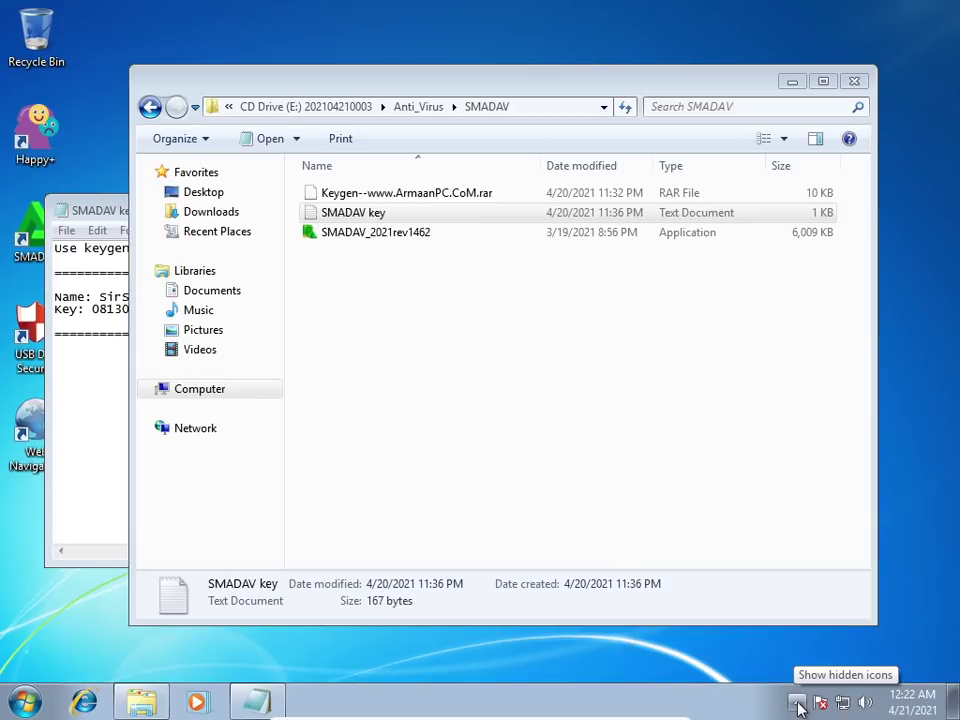
left_click(797, 704)
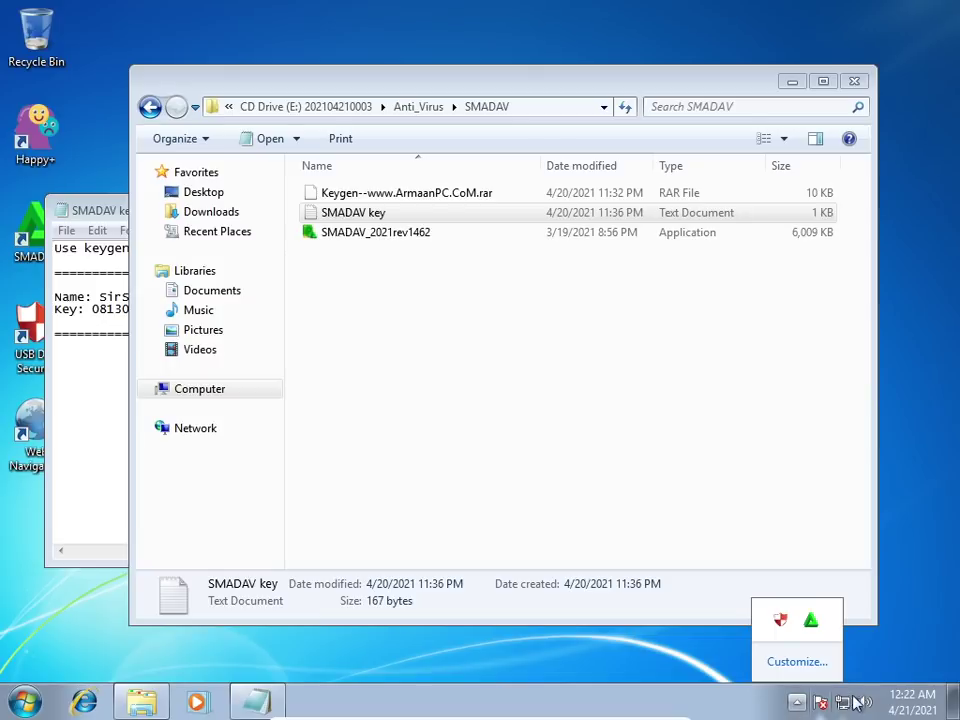
double_click(812, 622)
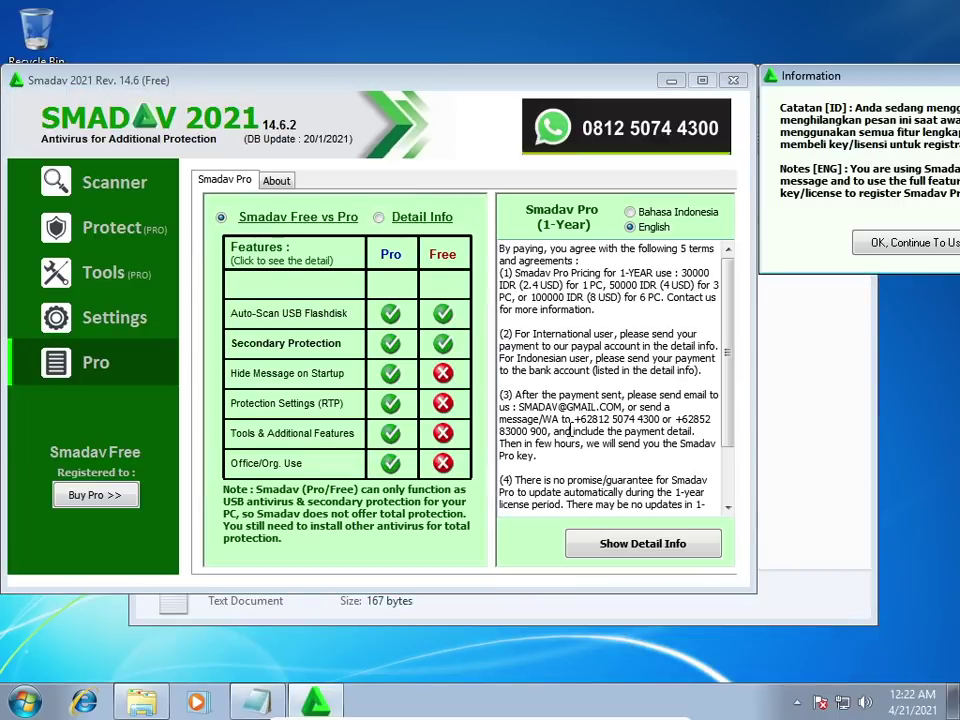
left_click(890, 248)
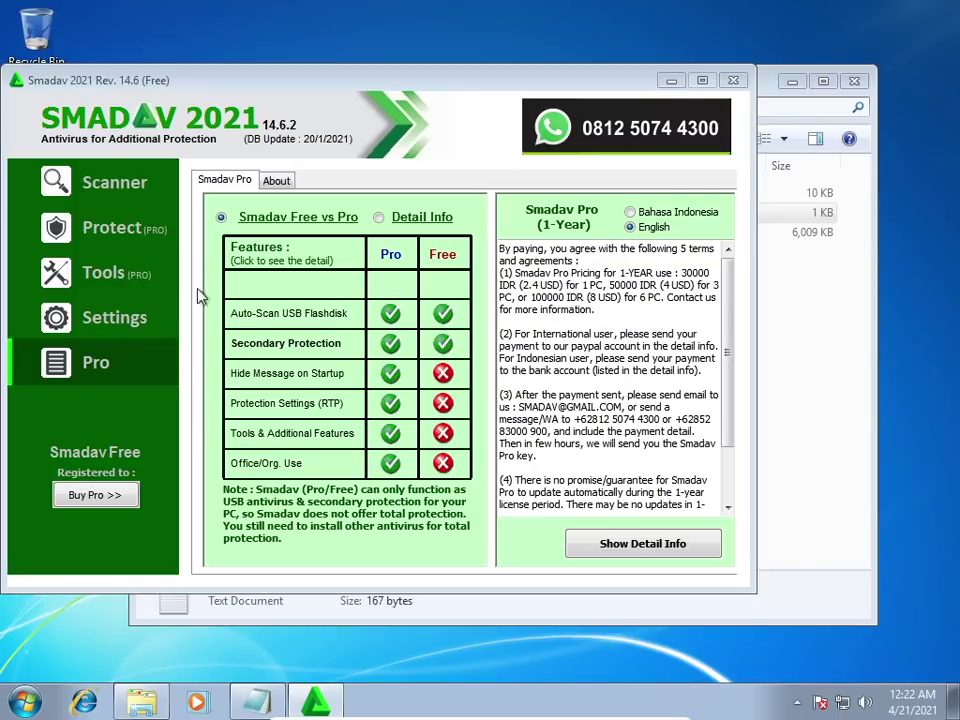
Open Smadav's general settings and copy the registration name from the SMADAV key file into the Pro registration's name field
left_click(100, 332)
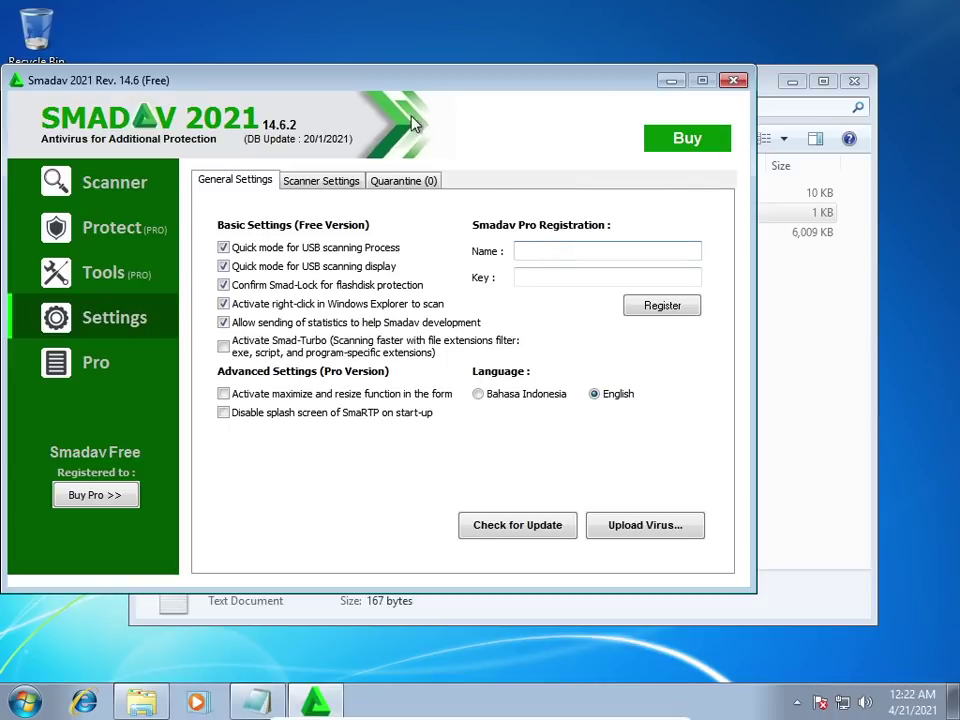
left_click_drag(408, 81, 513, 160)
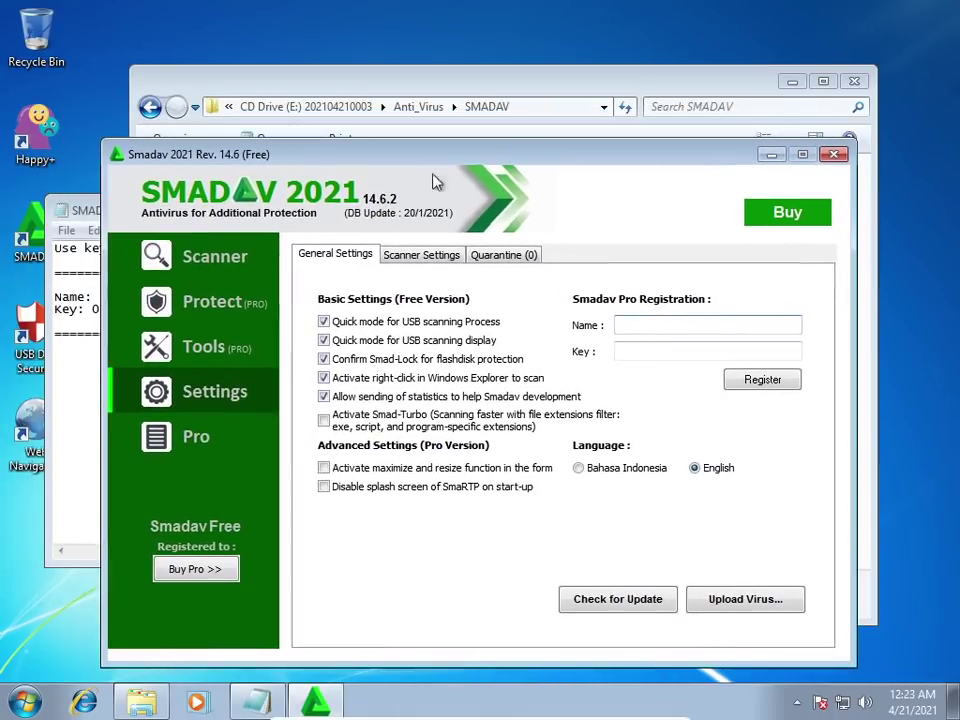
left_click(95, 210)
left_click_drag(105, 212, 88, 218)
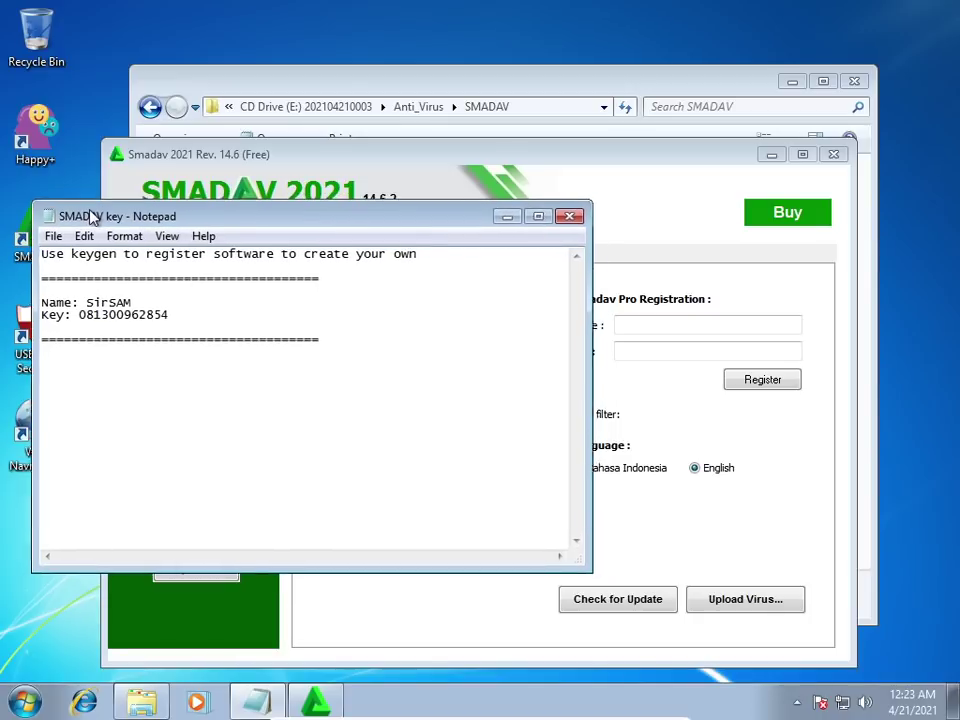
left_click_drag(139, 304, 83, 306)
key("ctrl+c")
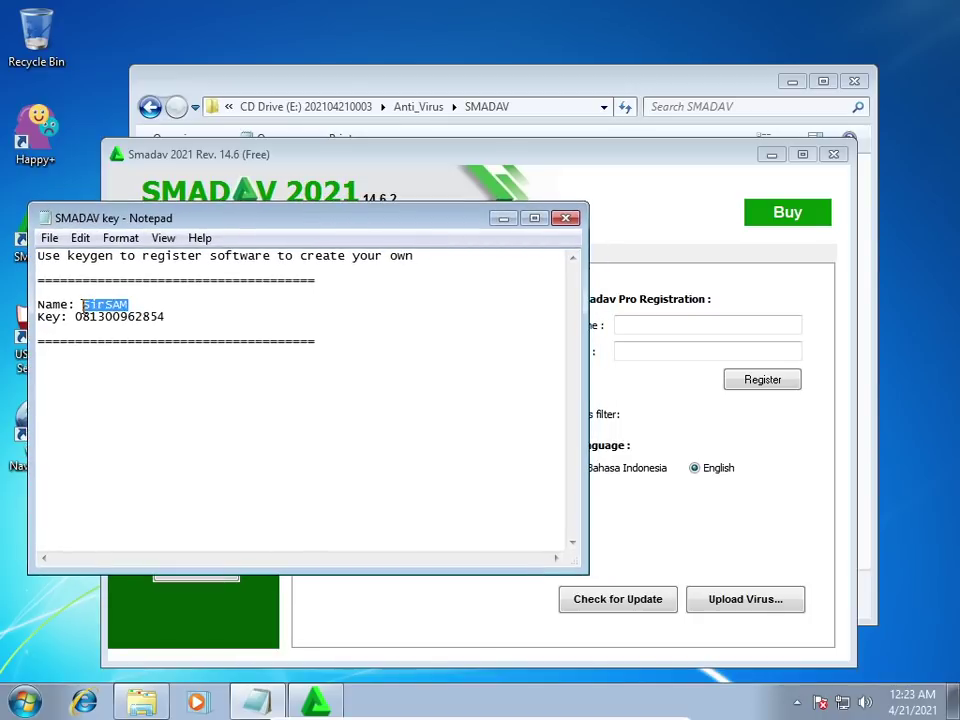
left_click(672, 325)
key("ctrl+v")
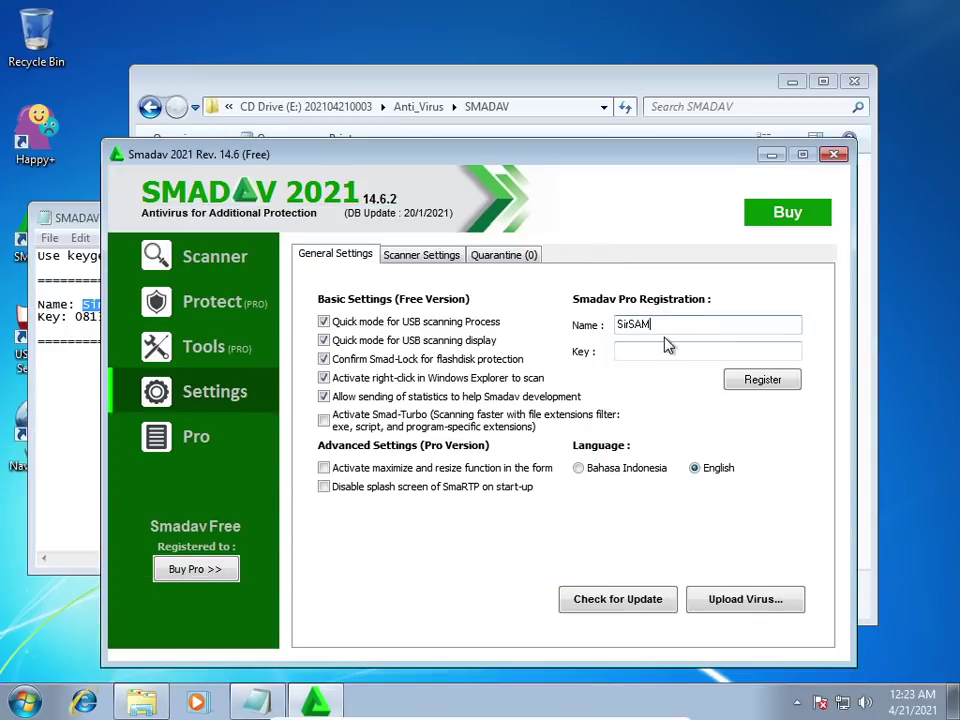
Copy the licence key from the SMADAV key file into the registration key field, register Smadav Pro and acknowledge the confirmation
left_click(77, 323)
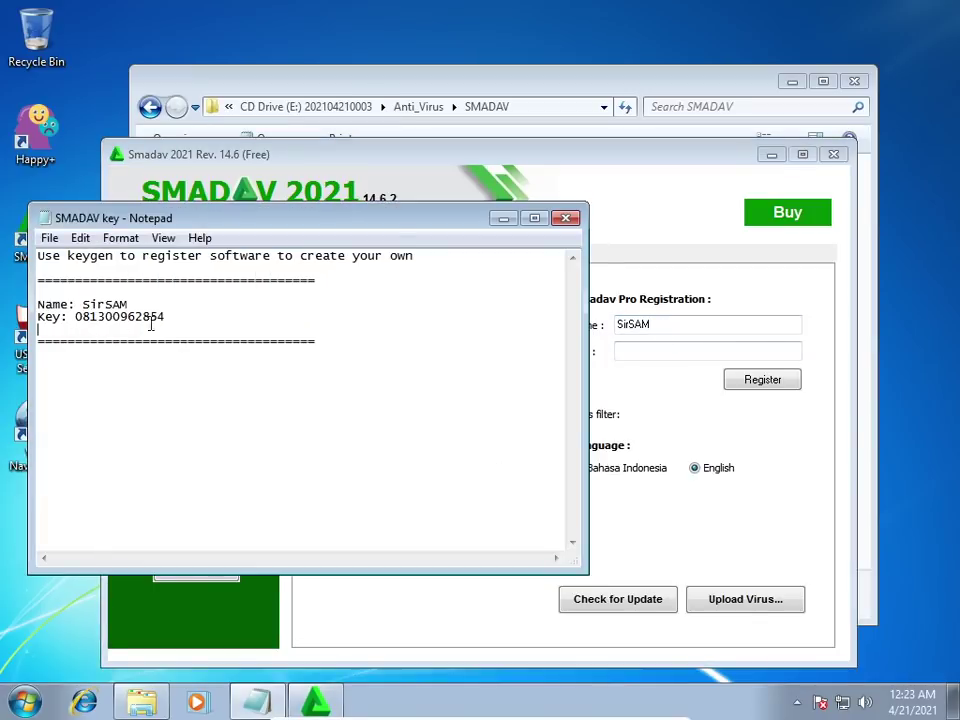
left_click_drag(169, 317, 77, 318)
key("ctrl+c")
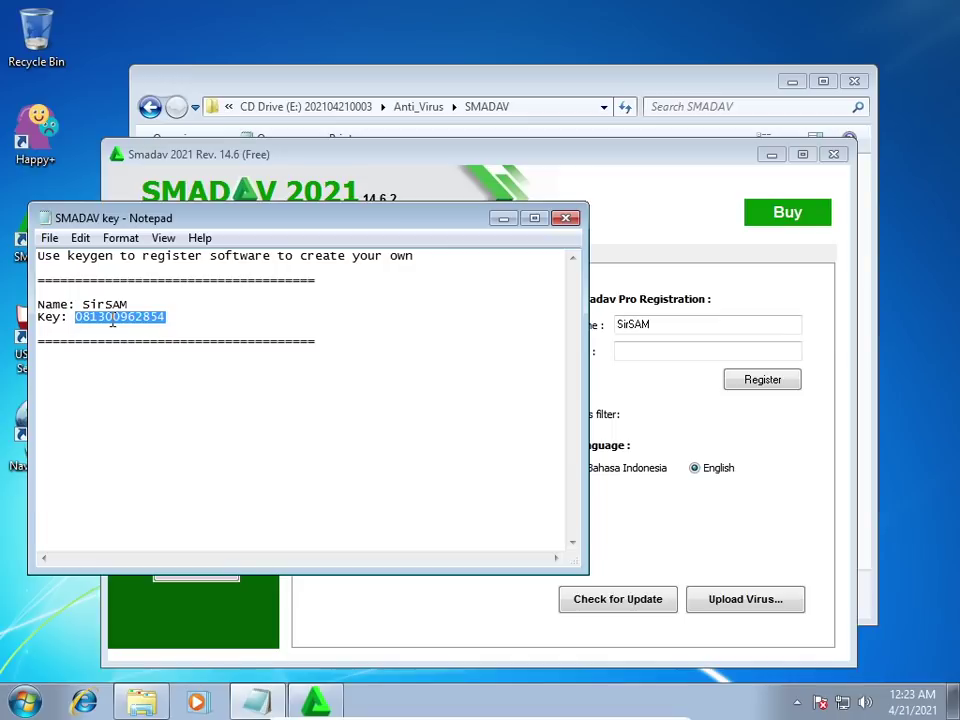
left_click(647, 350)
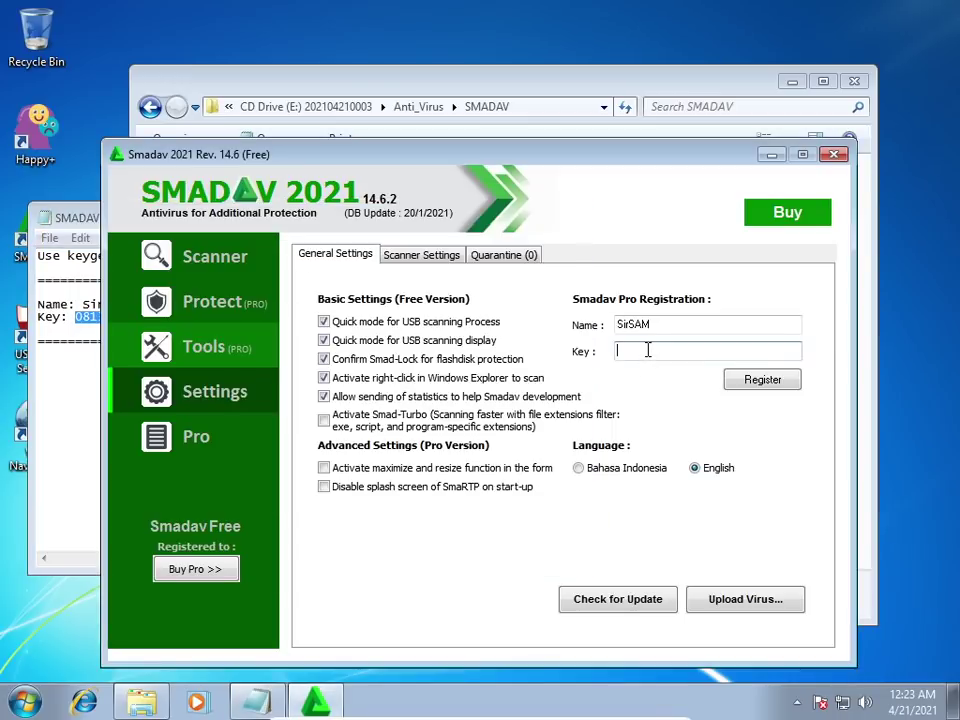
key("ctrl+v")
left_click(762, 380)
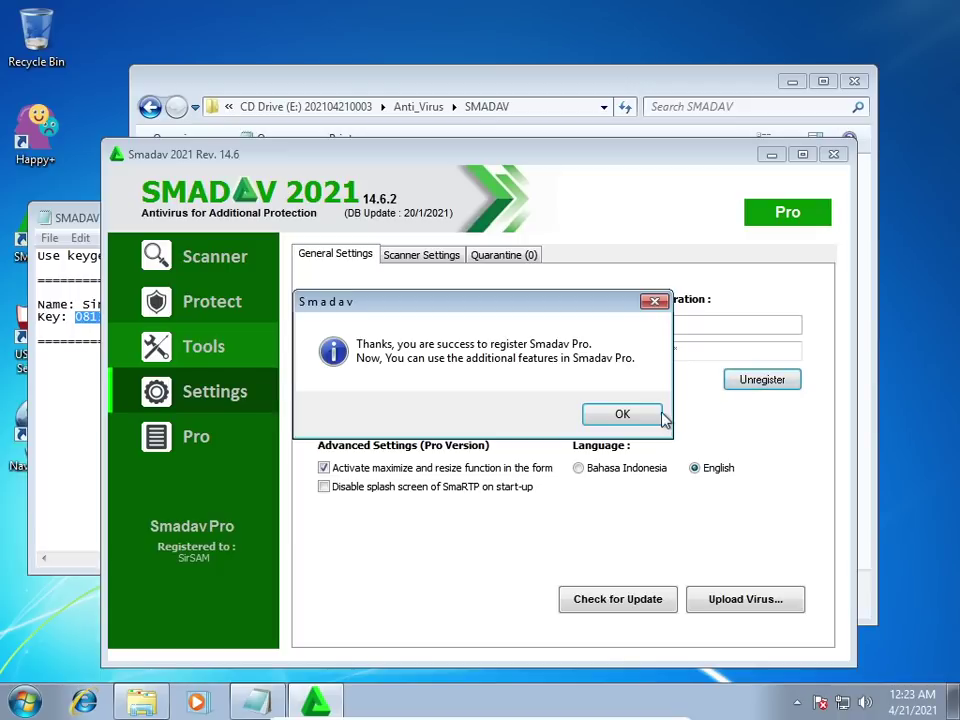
left_click(622, 414)
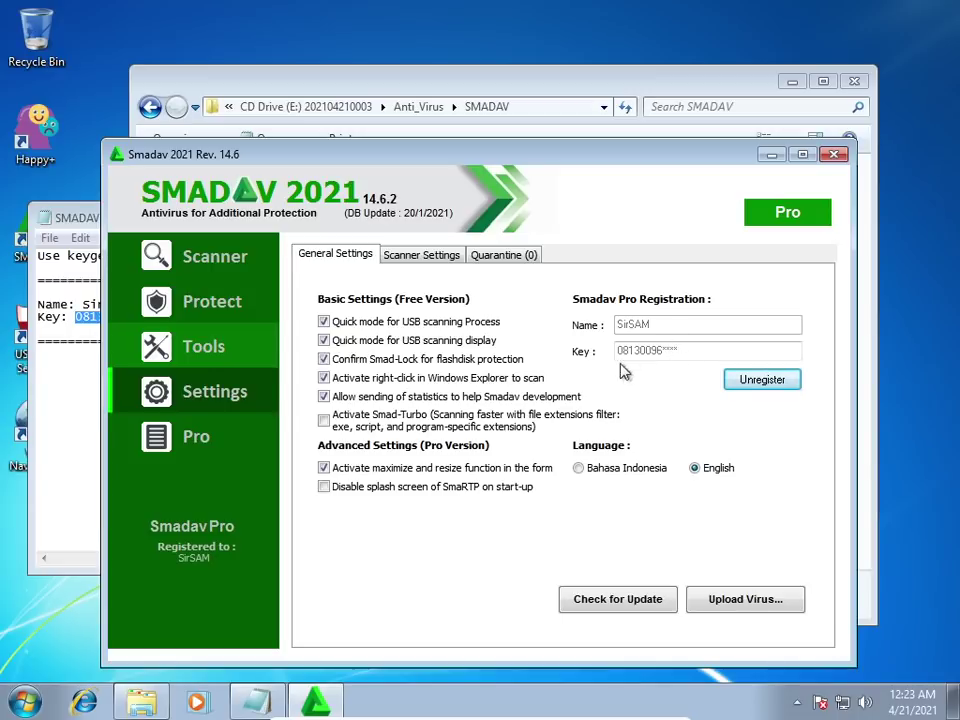
Close the Smadav window and the SMADAV key file, and clear the file selection in the SMADAV folder
left_click(834, 157)
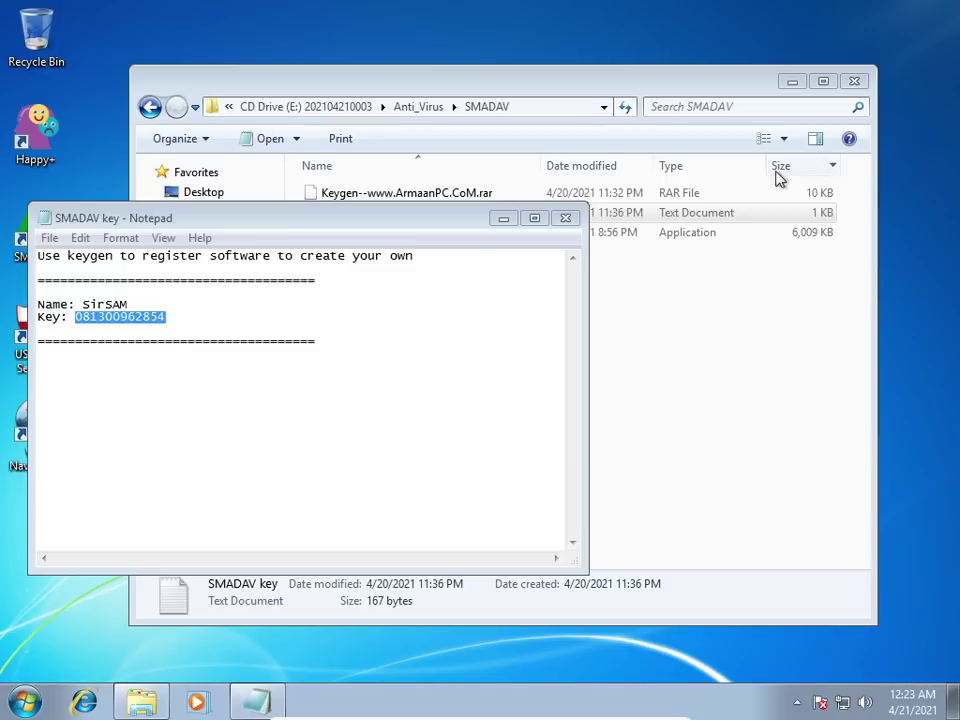
left_click(568, 220)
left_click(450, 292)
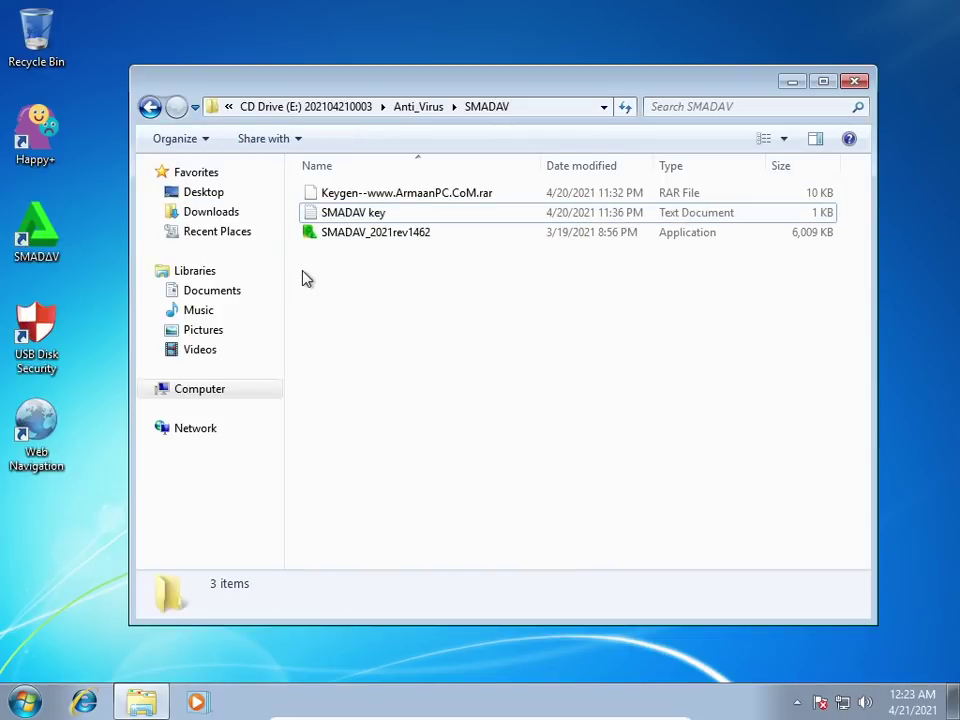
Run the WinRAR installer from the WinRar folder of CD Drive (E:) and allow it to make changes
left_click(150, 107)
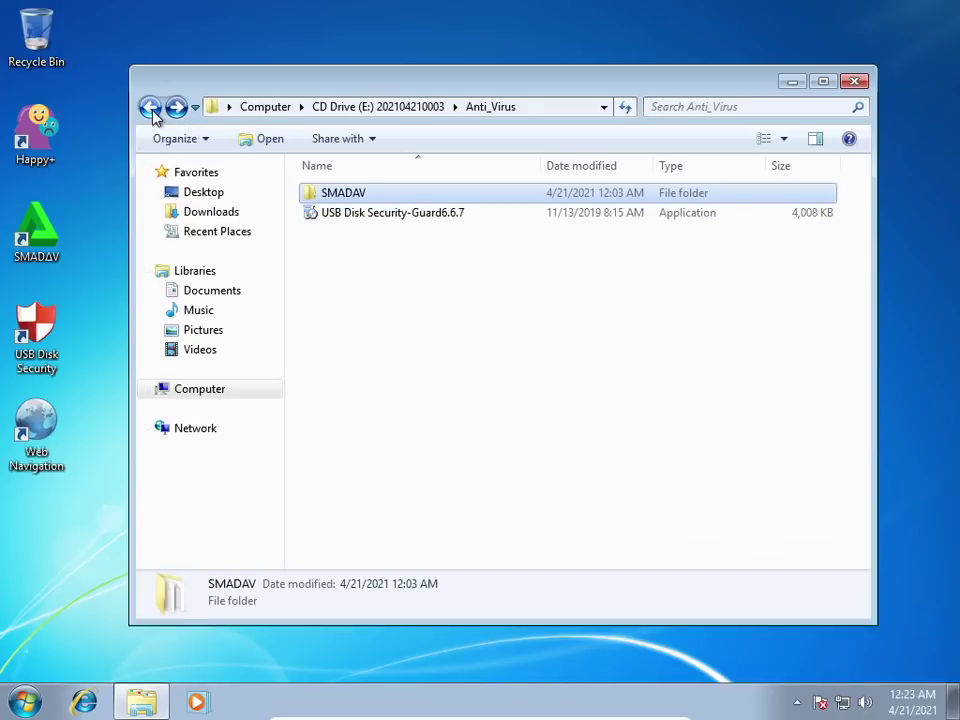
left_click(150, 107)
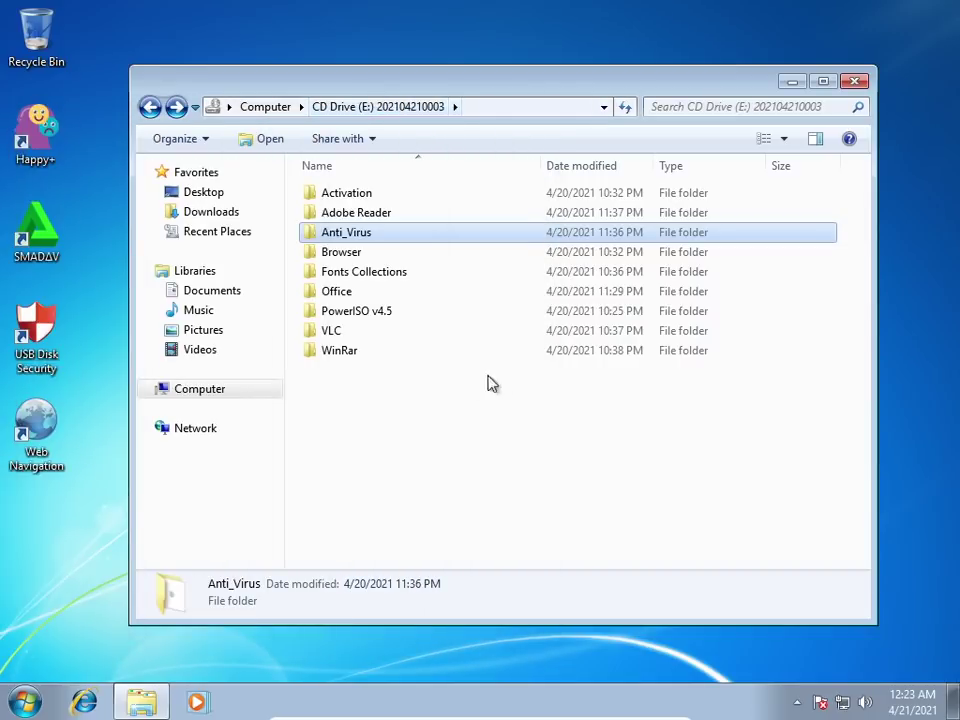
left_click(356, 354)
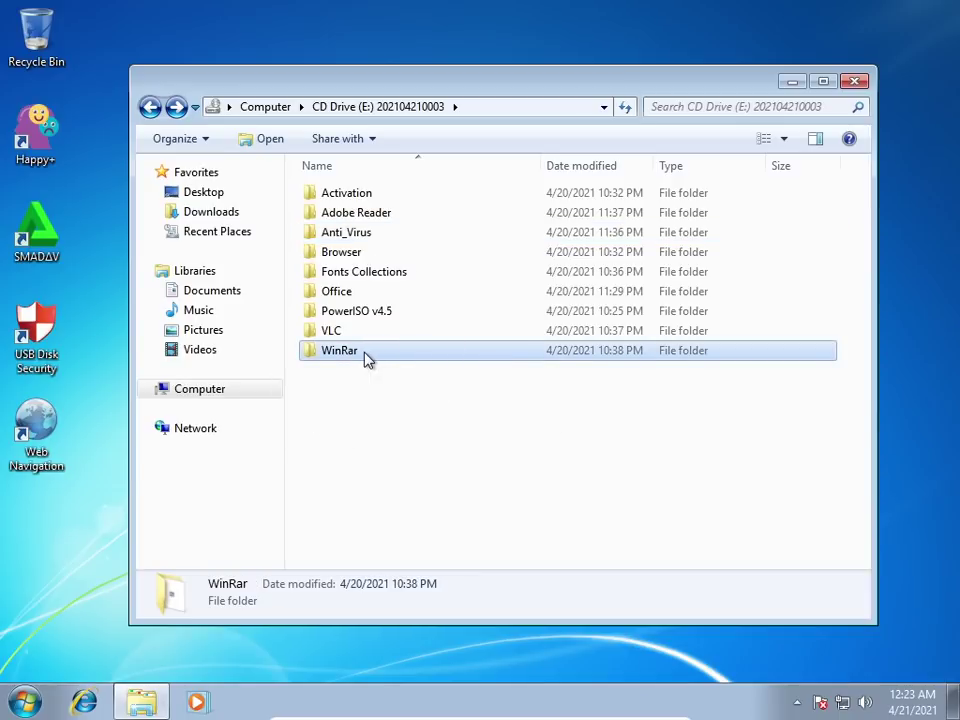
double_click(362, 356)
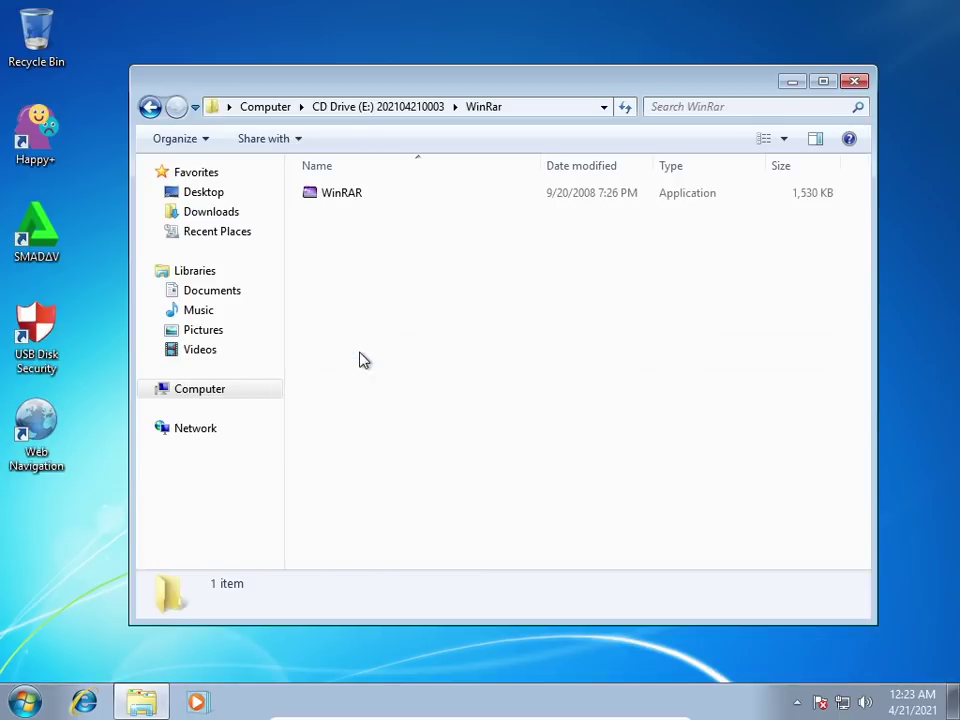
double_click(358, 196)
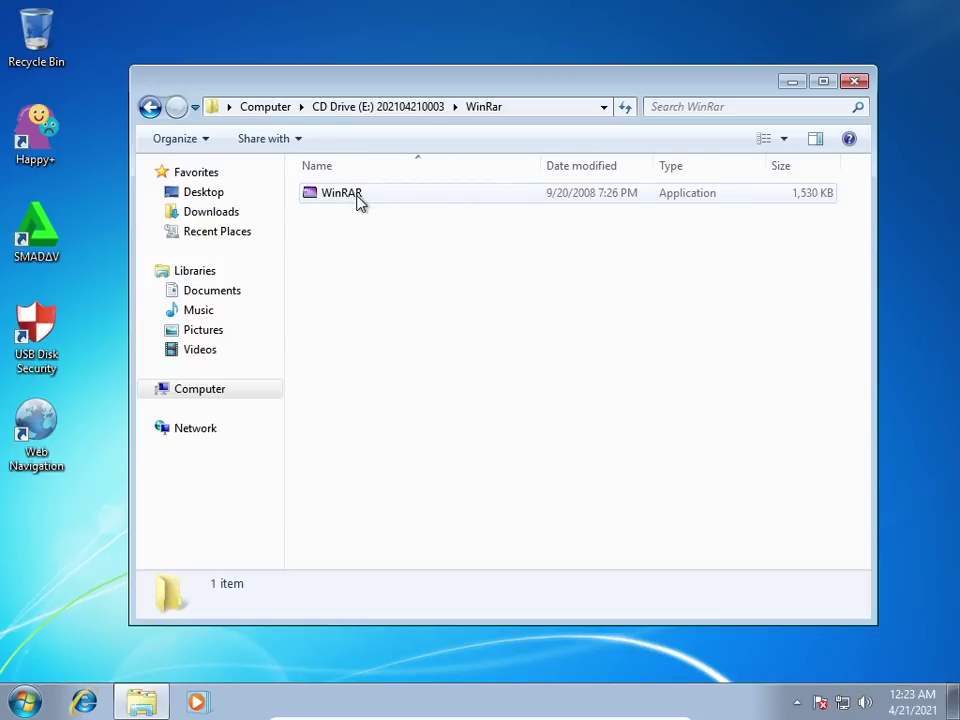
left_click(357, 204)
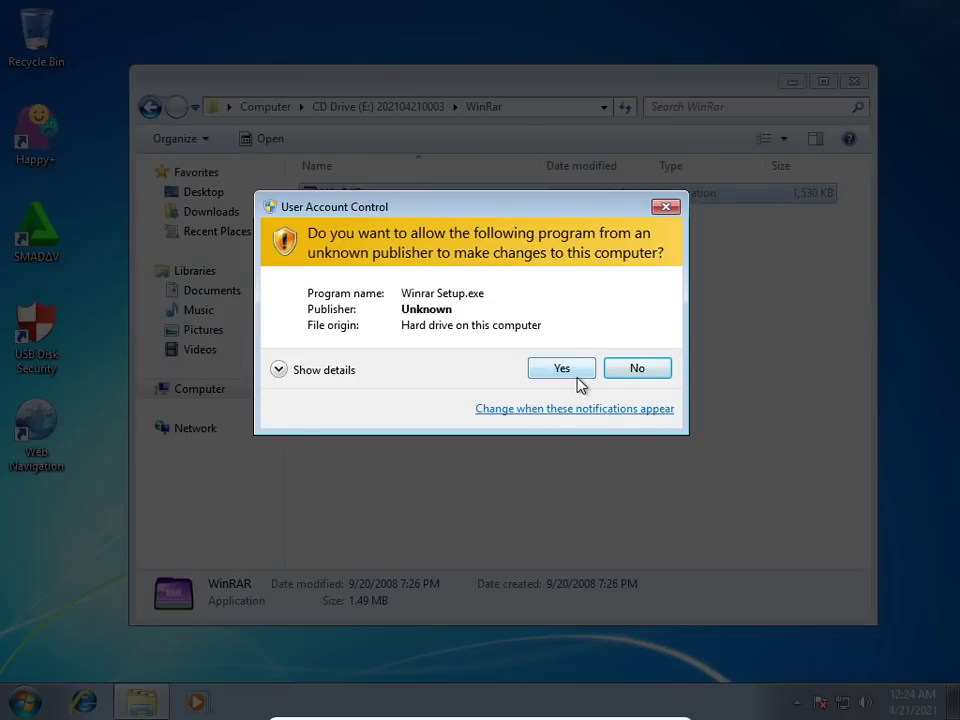
left_click(580, 370)
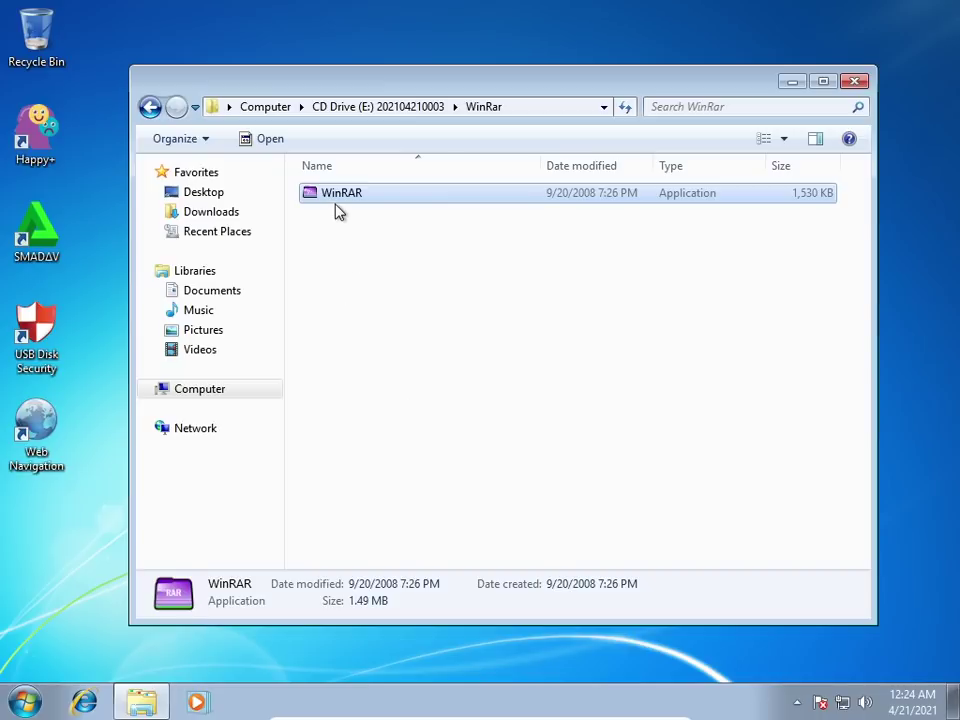
Return to the CD drive's root folder and highlight Adobe Reader as the current item in the application checklist
left_click(150, 108)
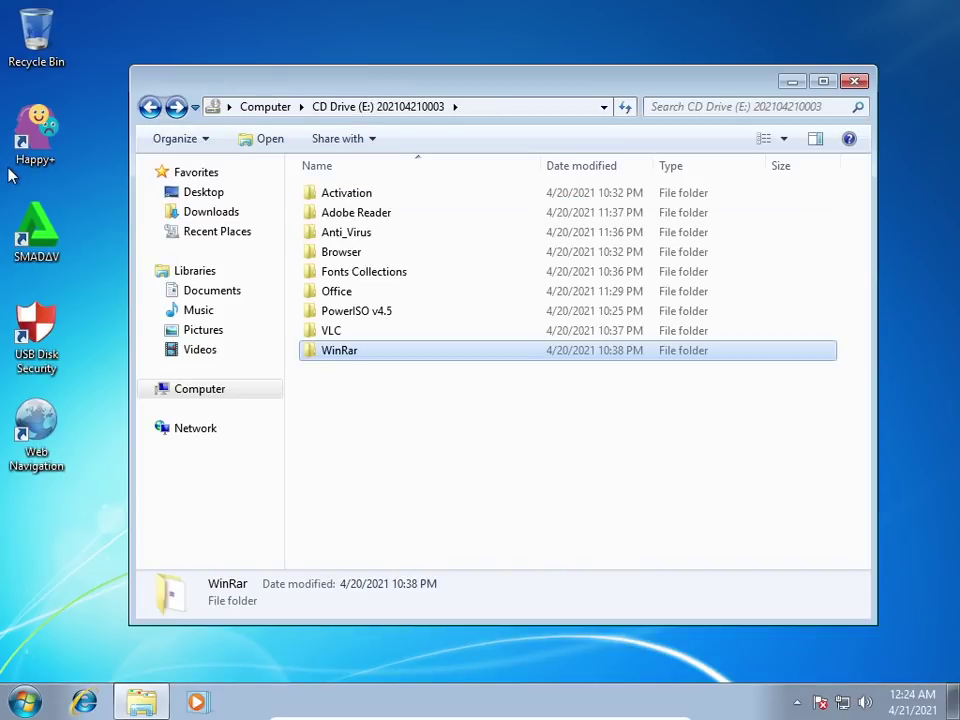
key("alt+Tab")
left_click_drag(144, 116, 366, 104)
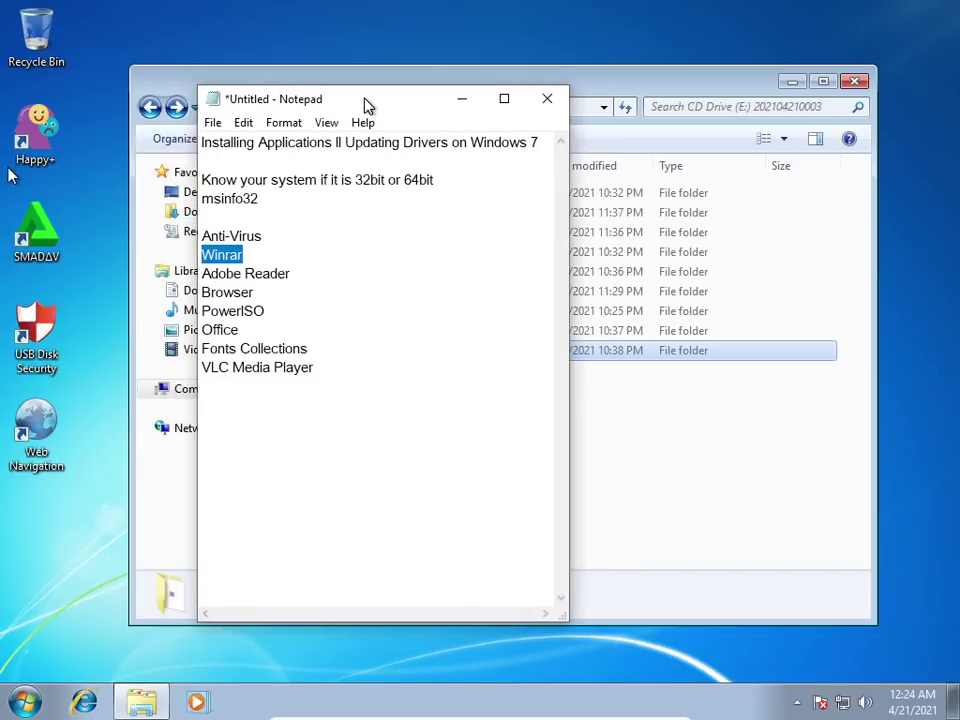
left_click_drag(307, 273, 201, 273)
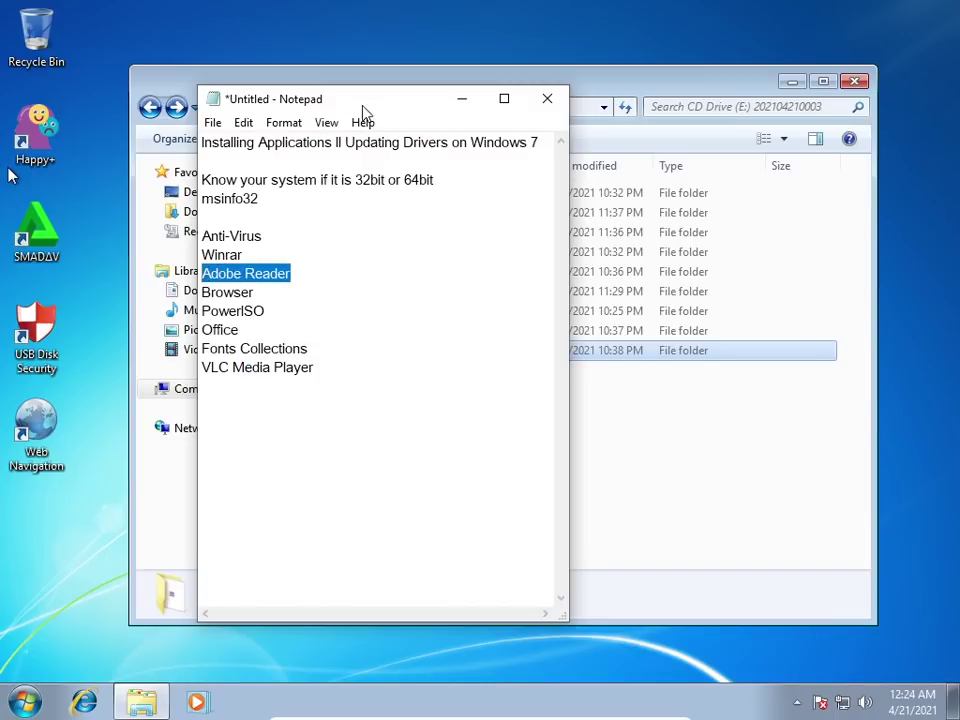
left_click_drag(365, 112, 5, 111)
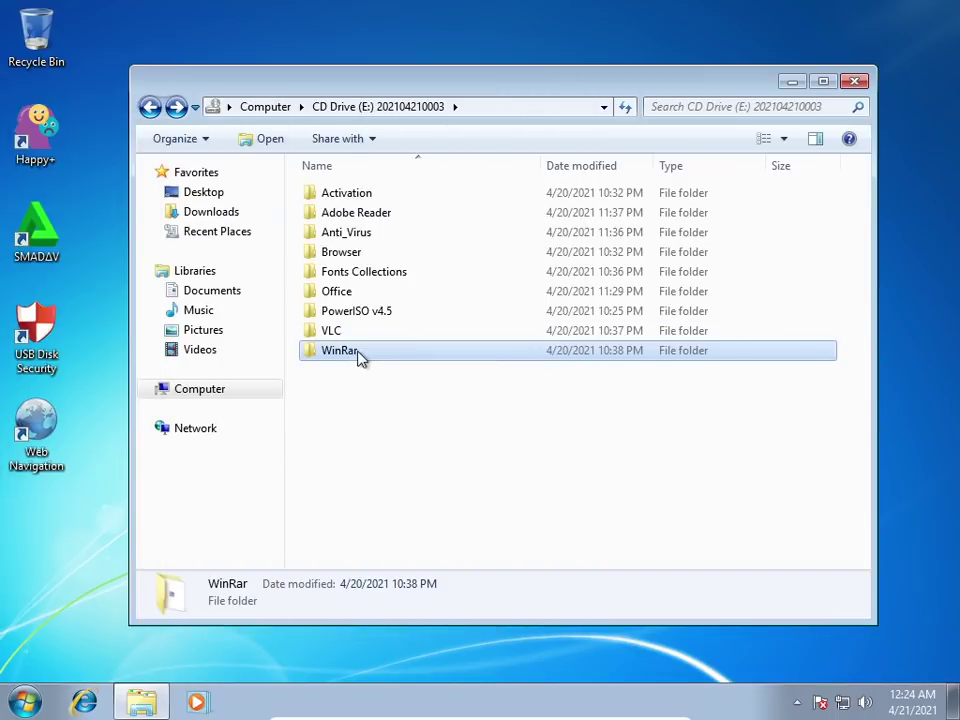
Launch AdbeRdr11009_en_US Win7 from the Adobe Reader folder and bring up the application checklist
double_click(381, 220)
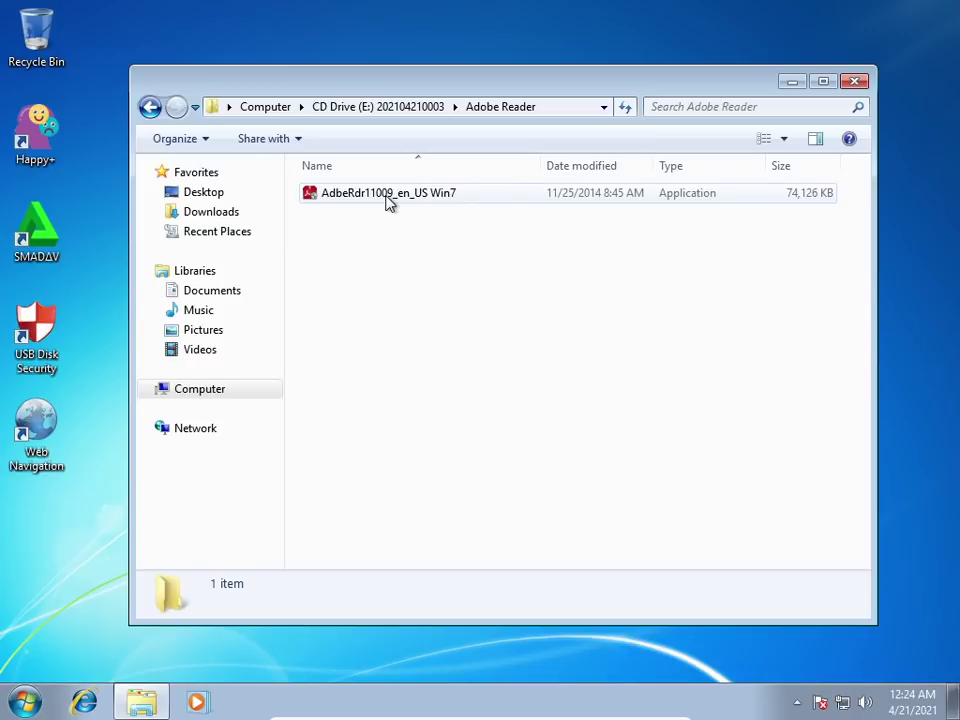
double_click(388, 202)
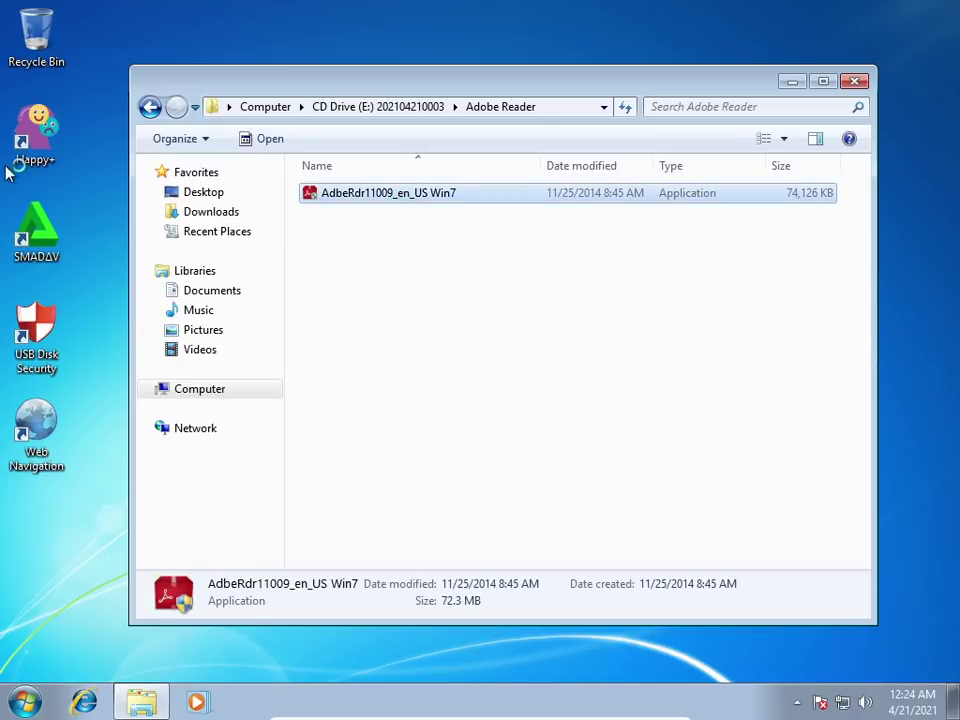
key("alt+Tab")
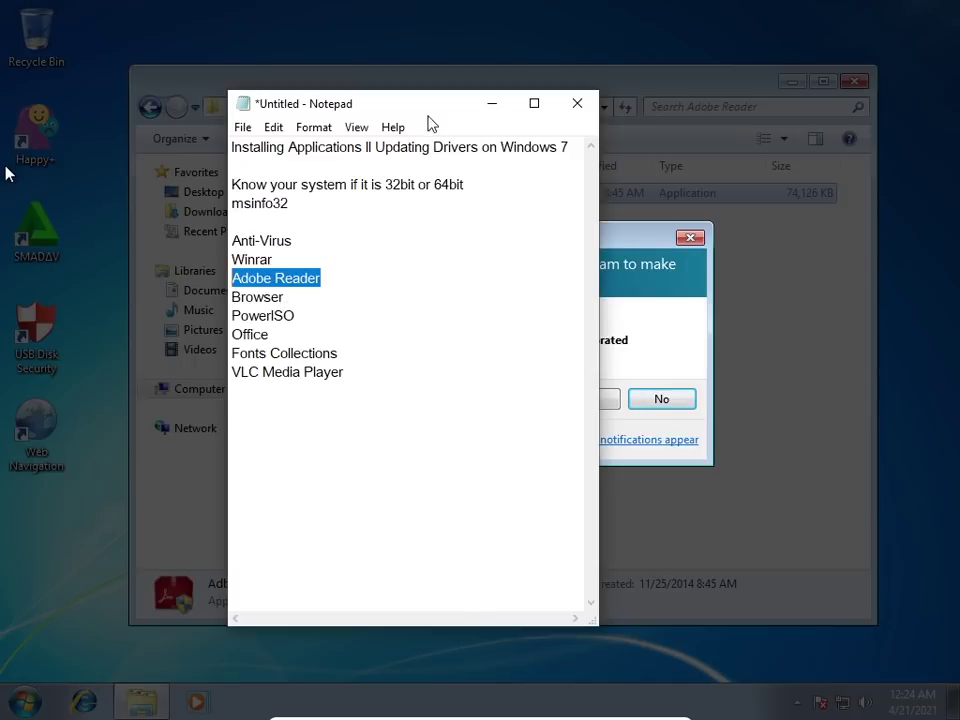
Allow the Adobe Reader XI installer to make changes and install it to the default folder with automatic updates
left_click_drag(435, 108, 280, 110)
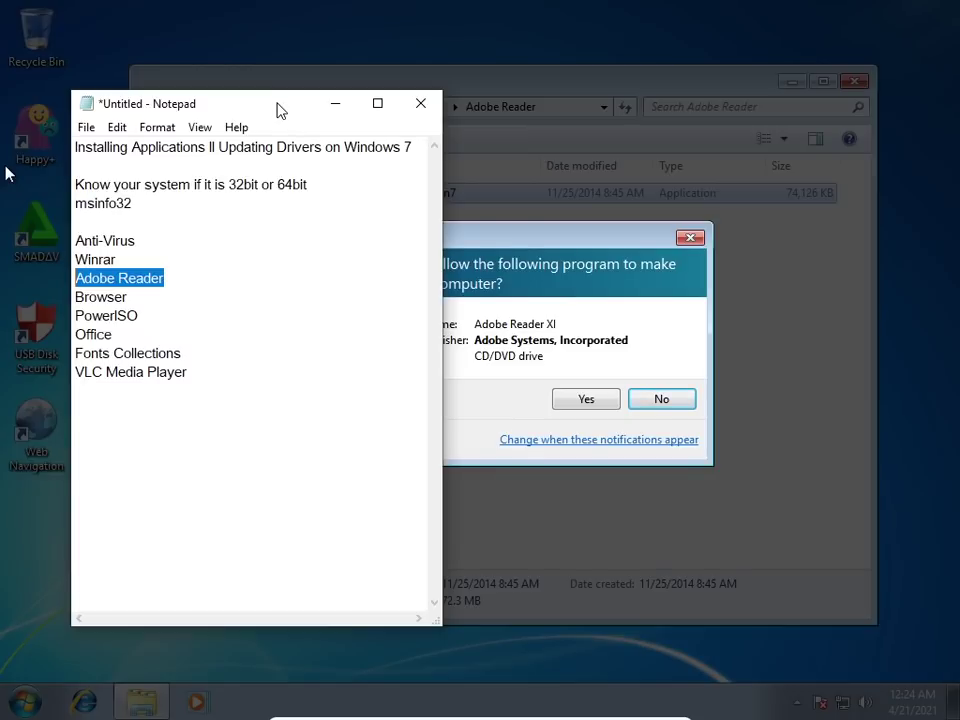
left_click_drag(280, 110, 137, 122)
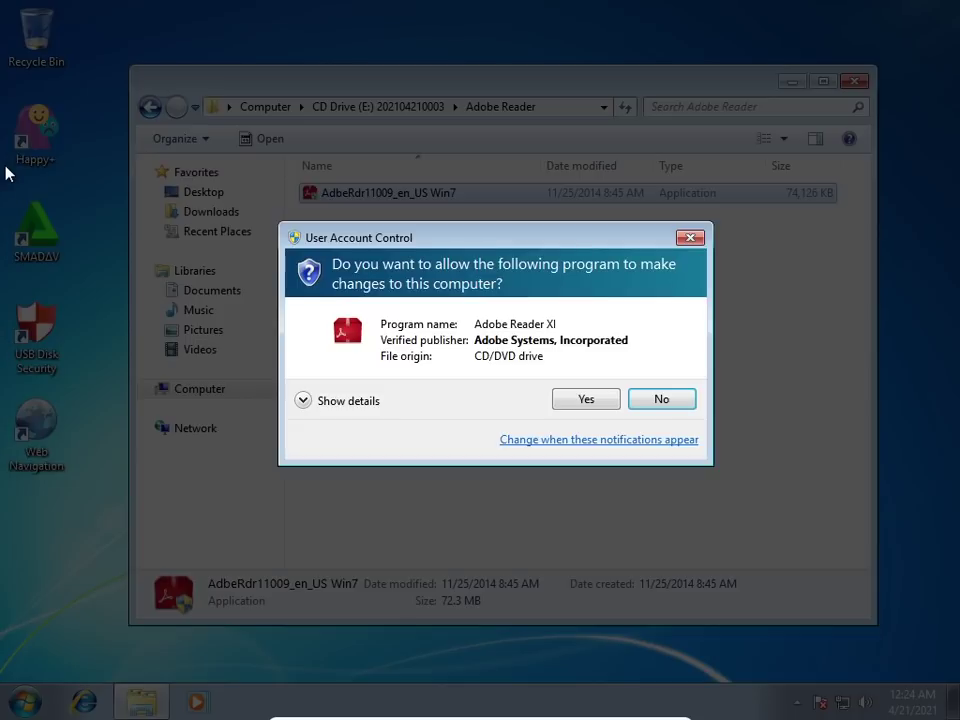
left_click(600, 401)
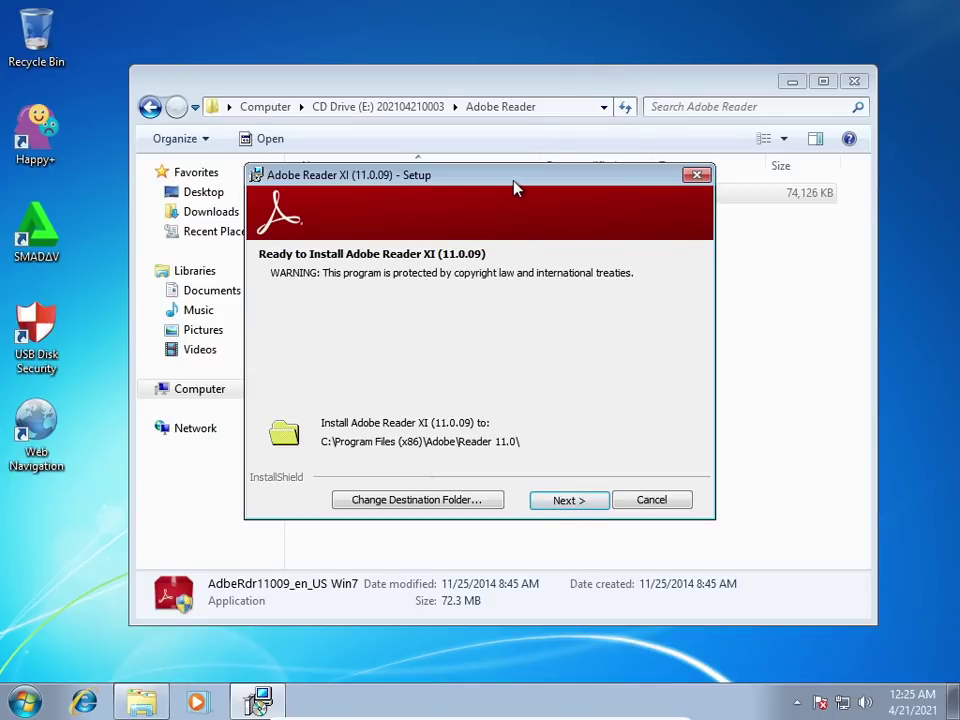
left_click_drag(513, 182, 522, 59)
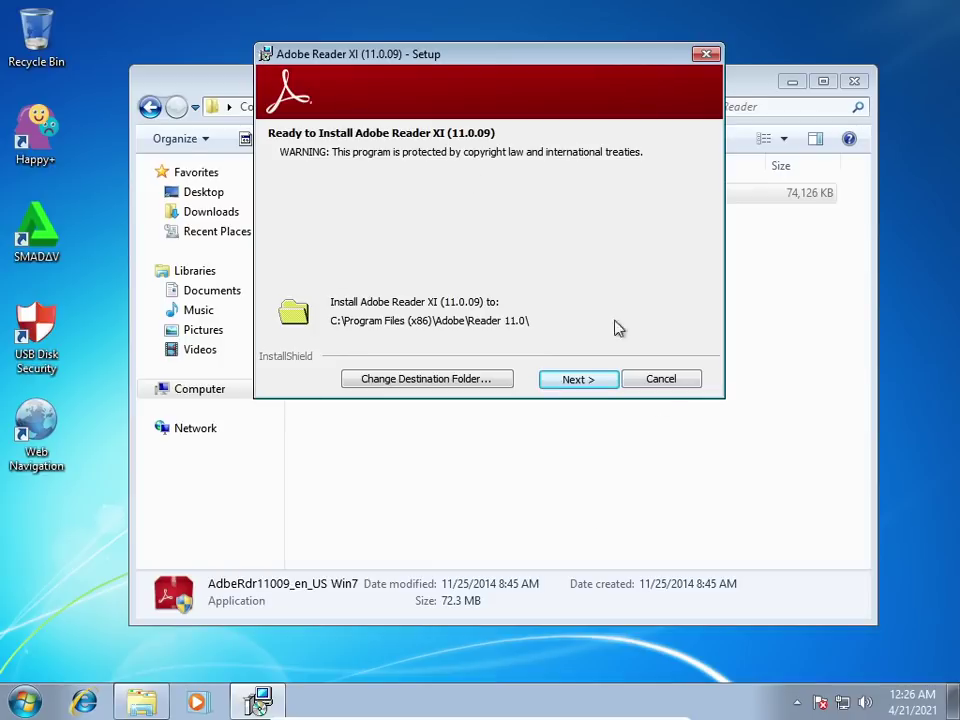
left_click(597, 381)
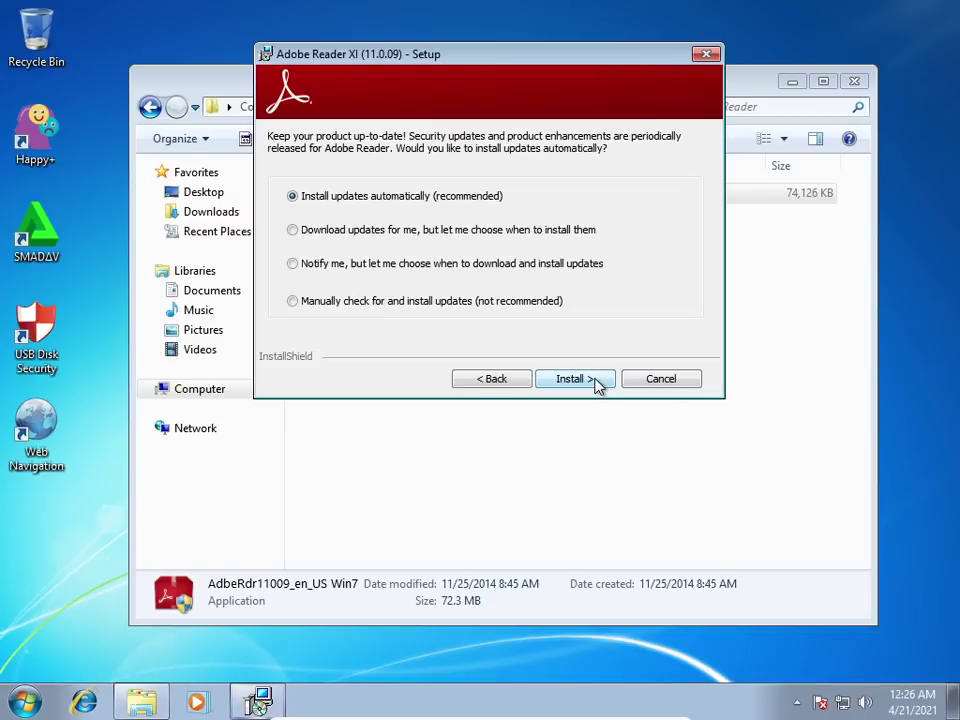
left_click(596, 382)
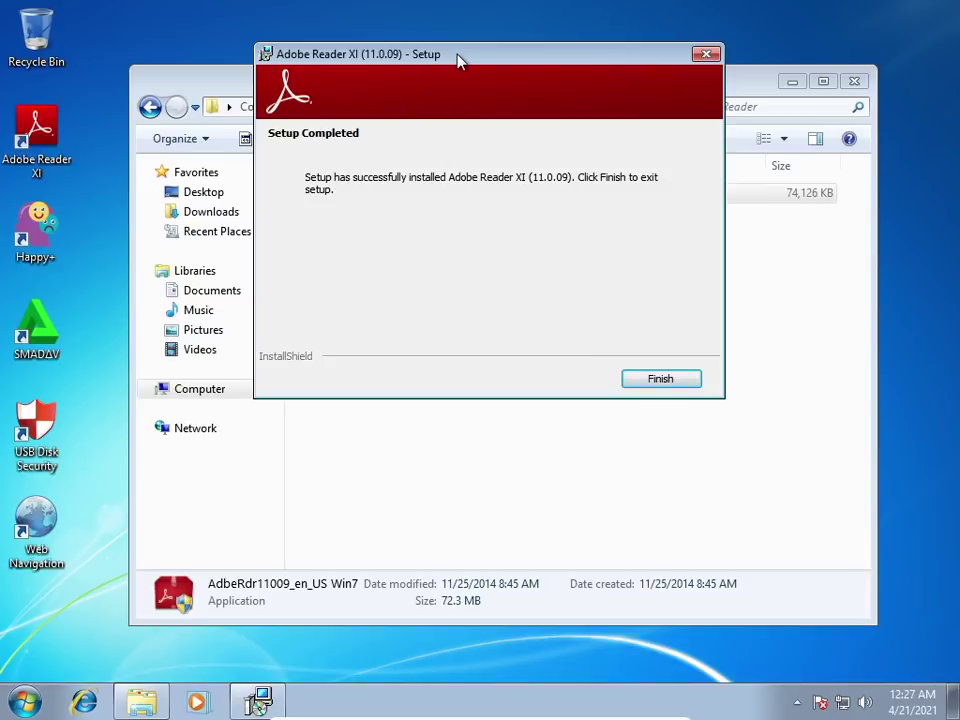
left_click_drag(455, 60, 464, 53)
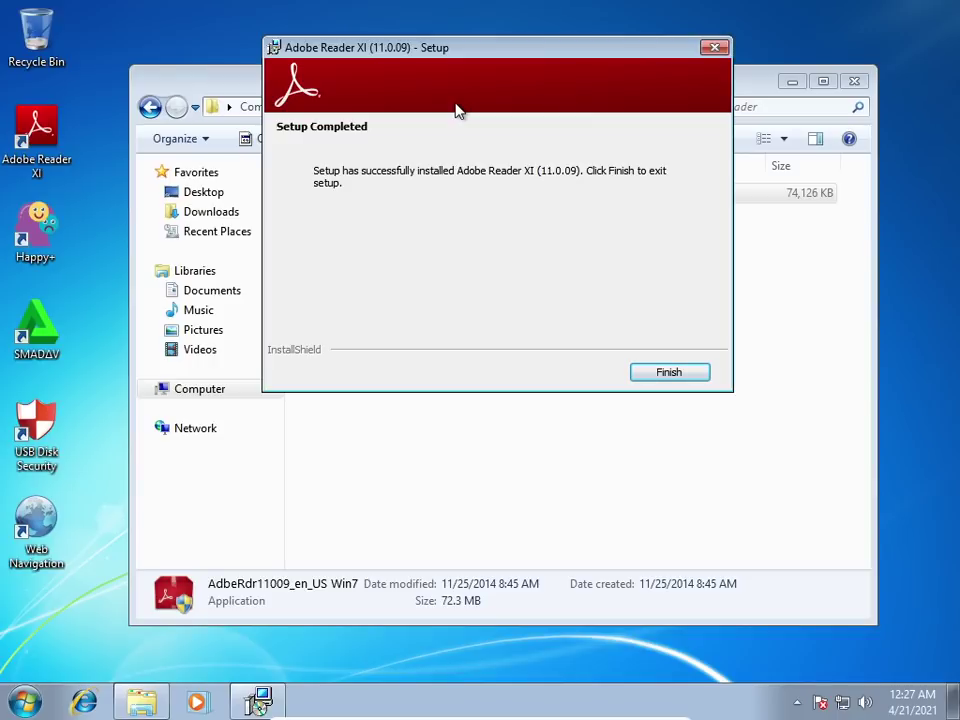
left_click(683, 378)
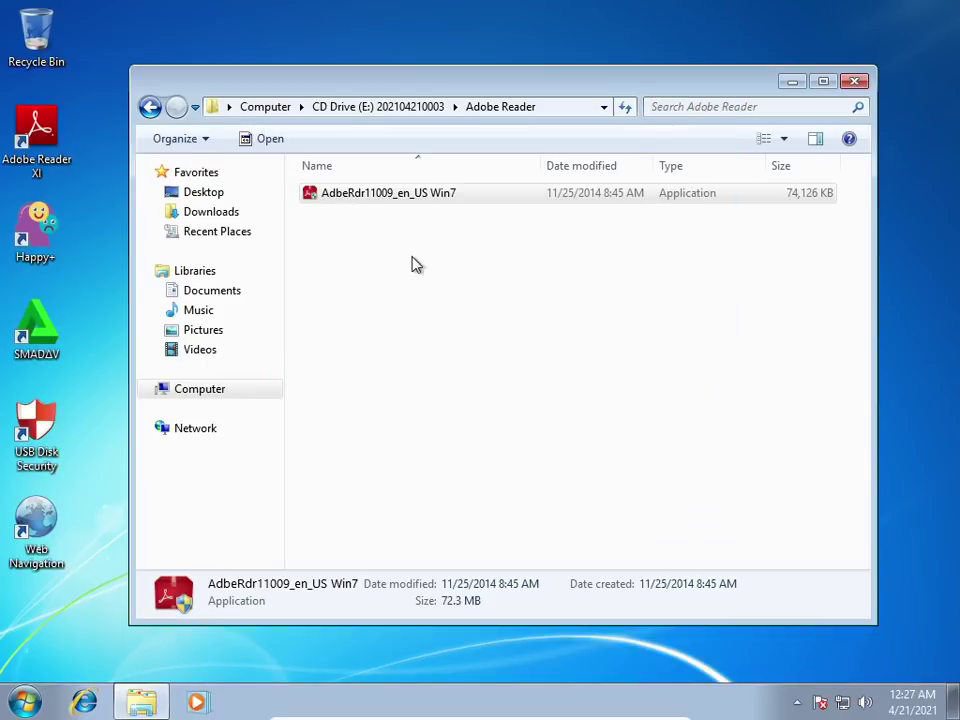
Run Firefox Setup 86.0_64bit from the Browser folder of CD Drive (E:) and allow it to make changes
left_click(149, 107)
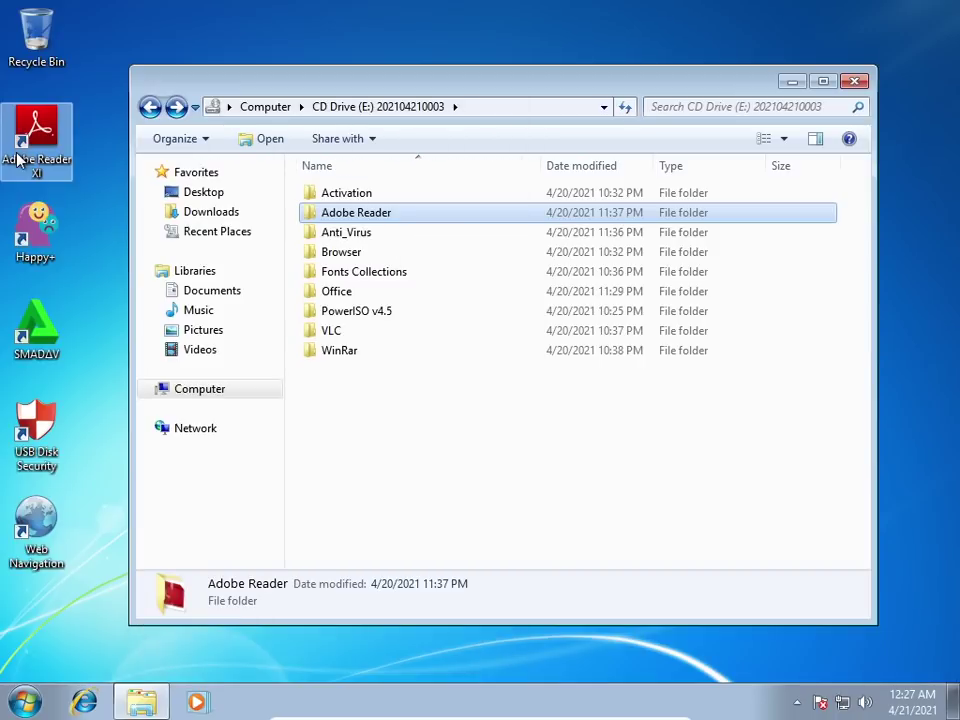
double_click(380, 258)
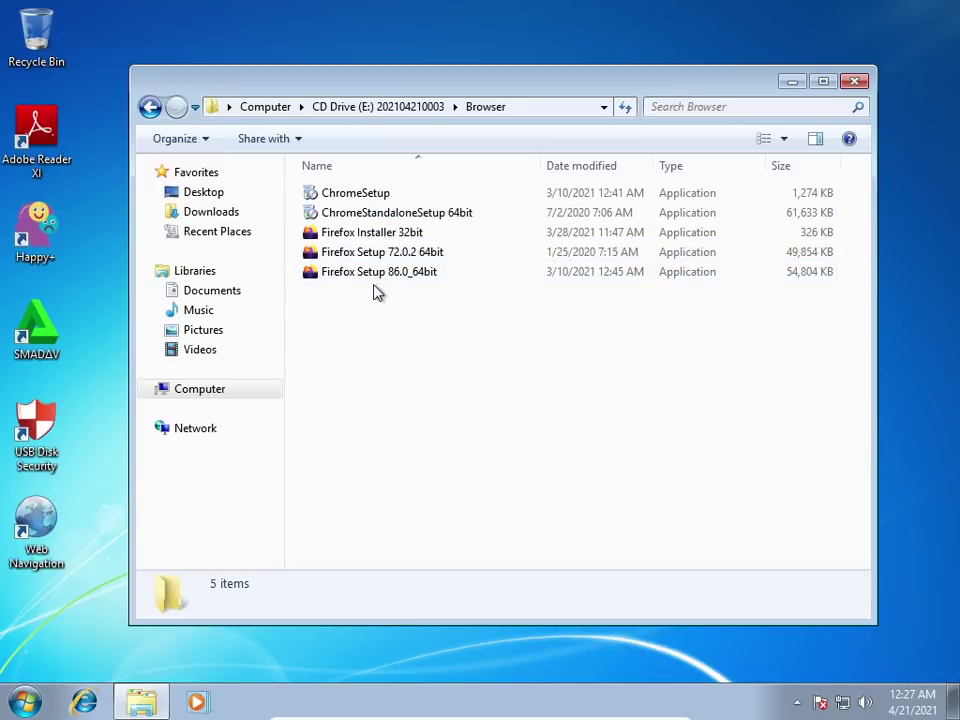
left_click(432, 279)
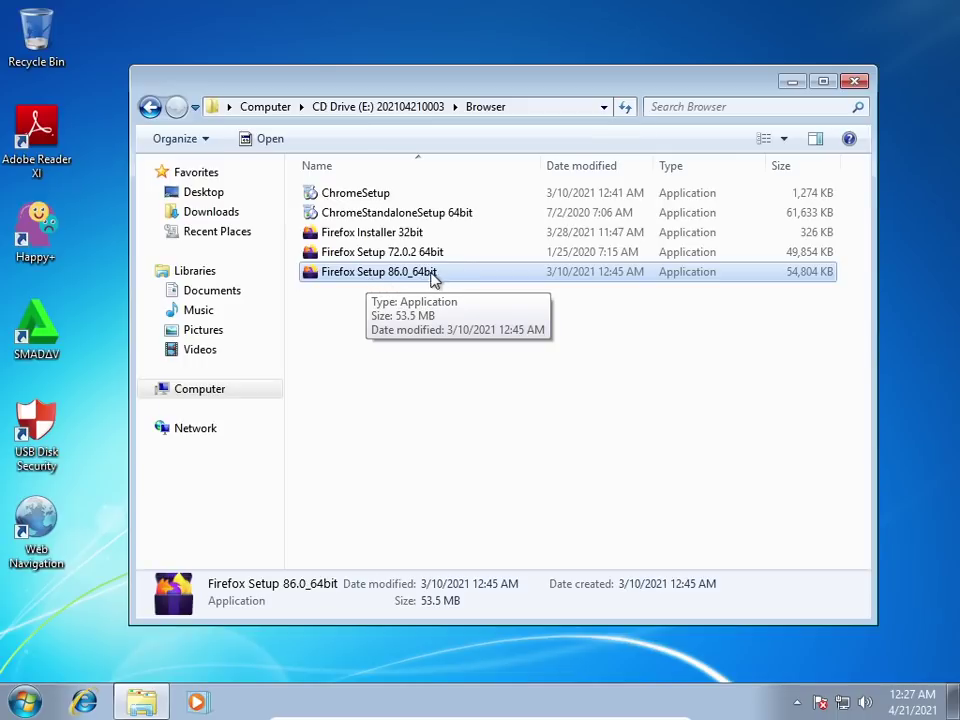
double_click(432, 279)
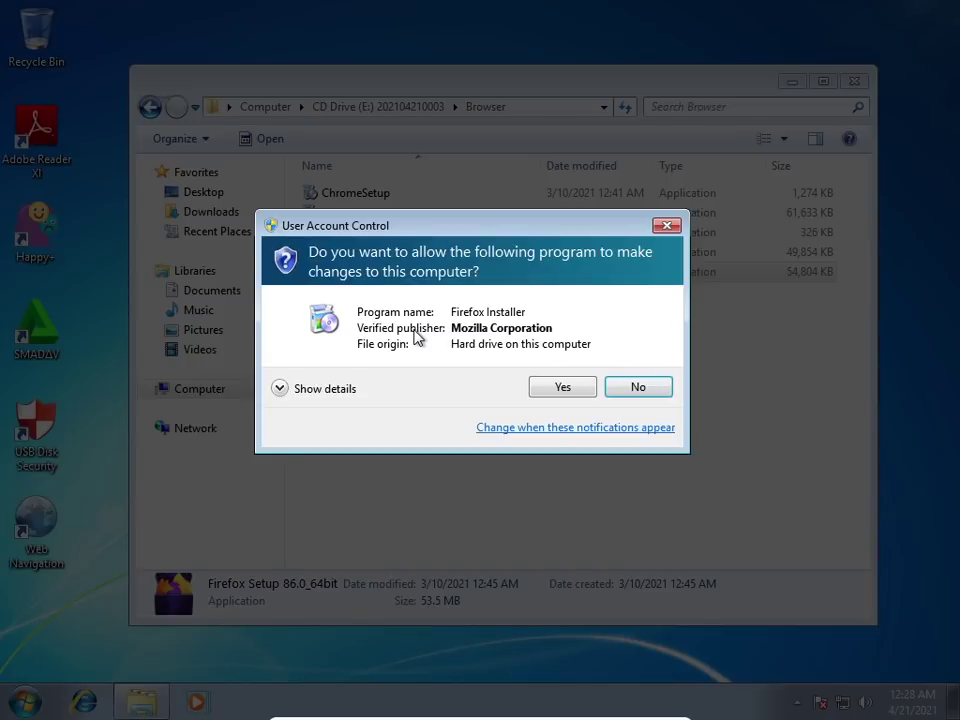
left_click(578, 392)
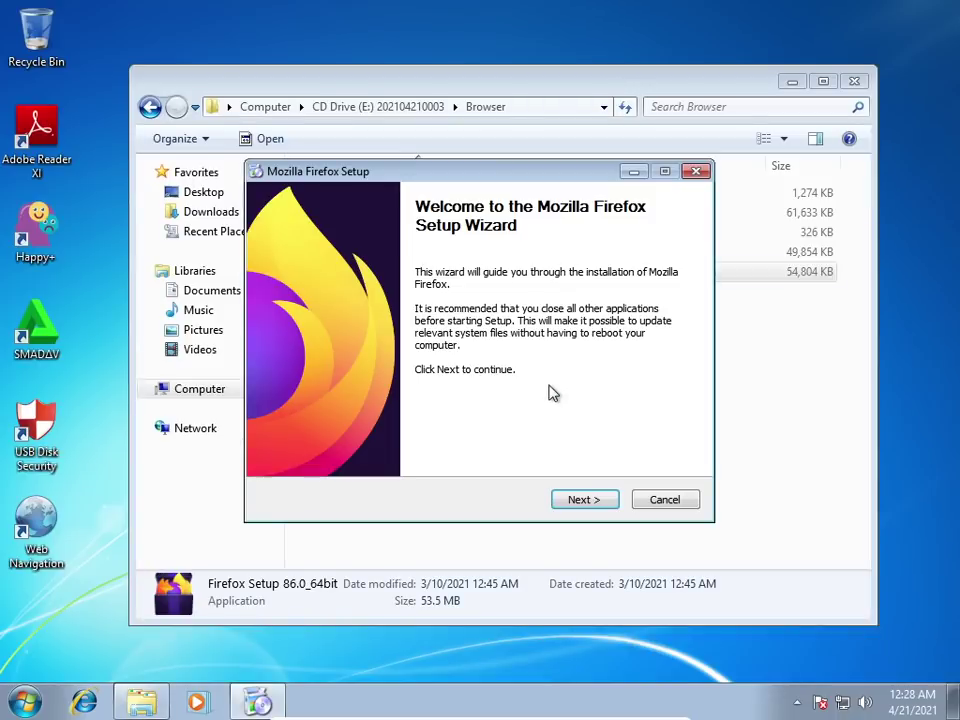
Install Mozilla Firefox with the Standard setup type and launch it on finishing the wizard
left_click(583, 500)
left_click(588, 503)
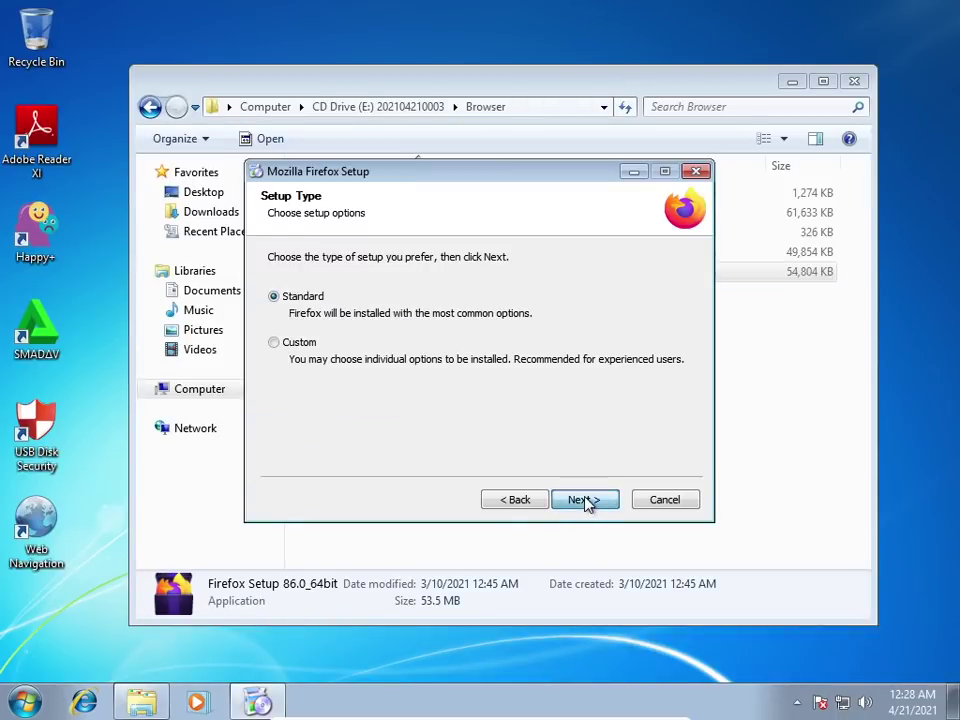
left_click(590, 503)
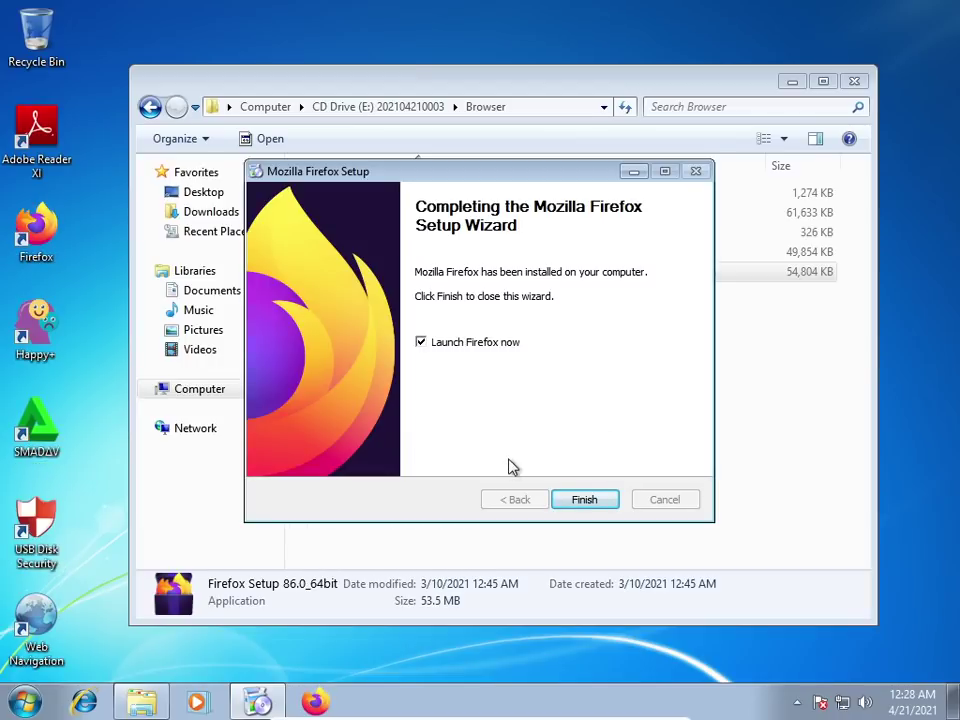
left_click(590, 500)
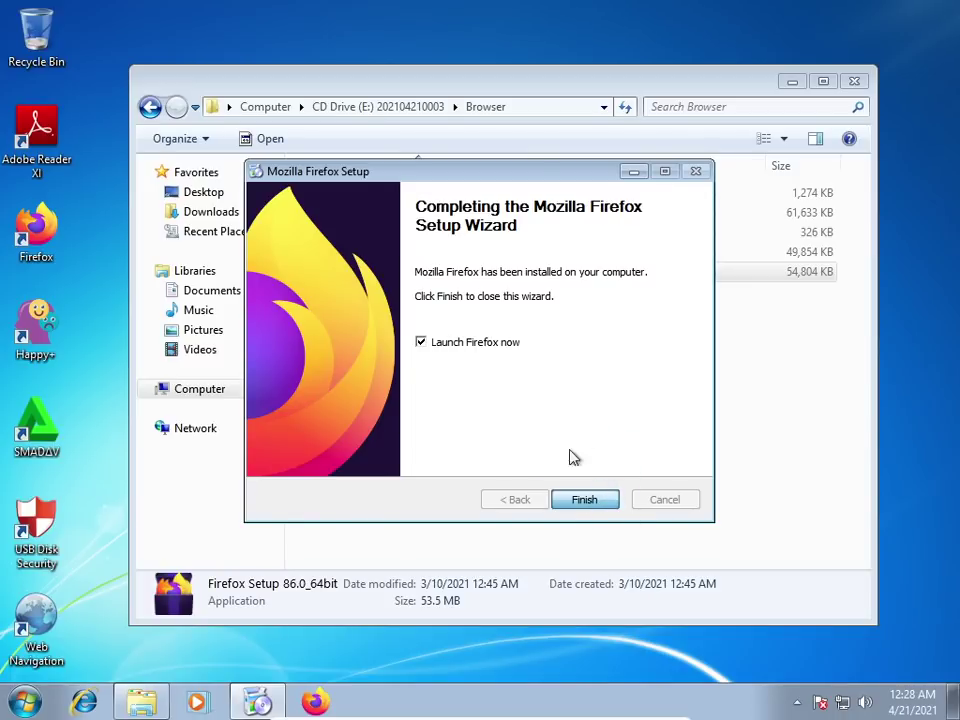
left_click(598, 502)
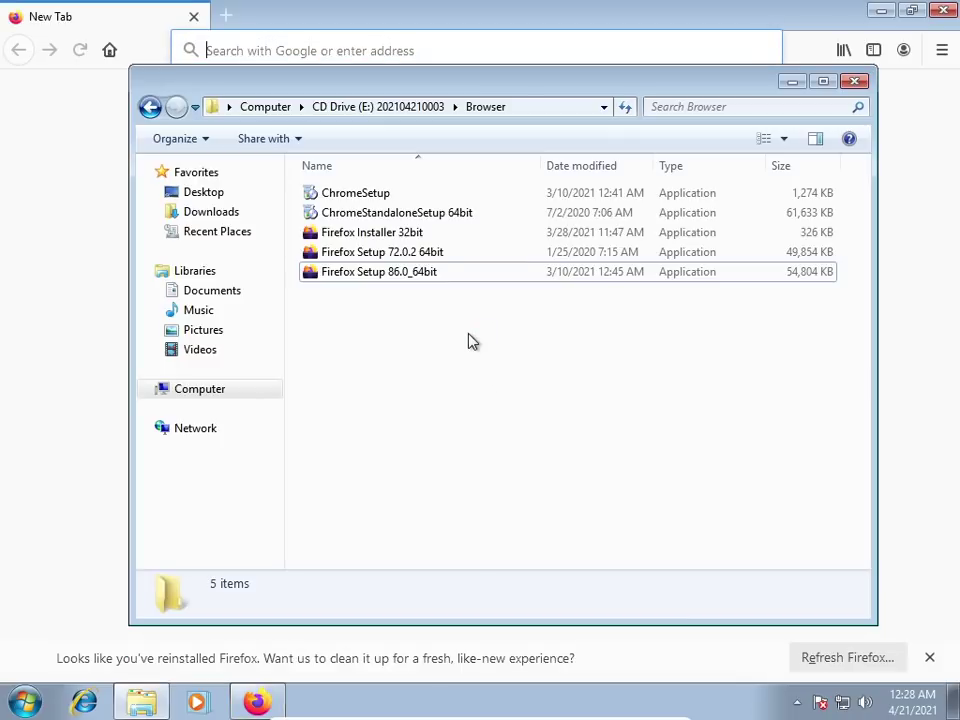
Refresh Firefox to its default settings, completing the import wizard, and close the browser with all its tabs
left_click(327, 17)
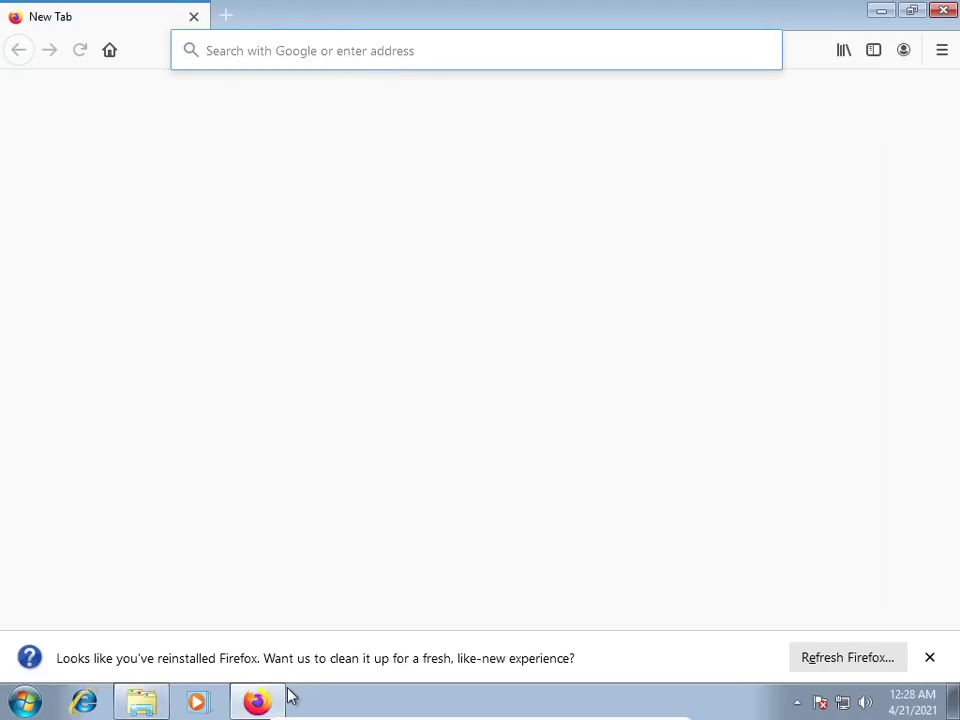
left_click(868, 664)
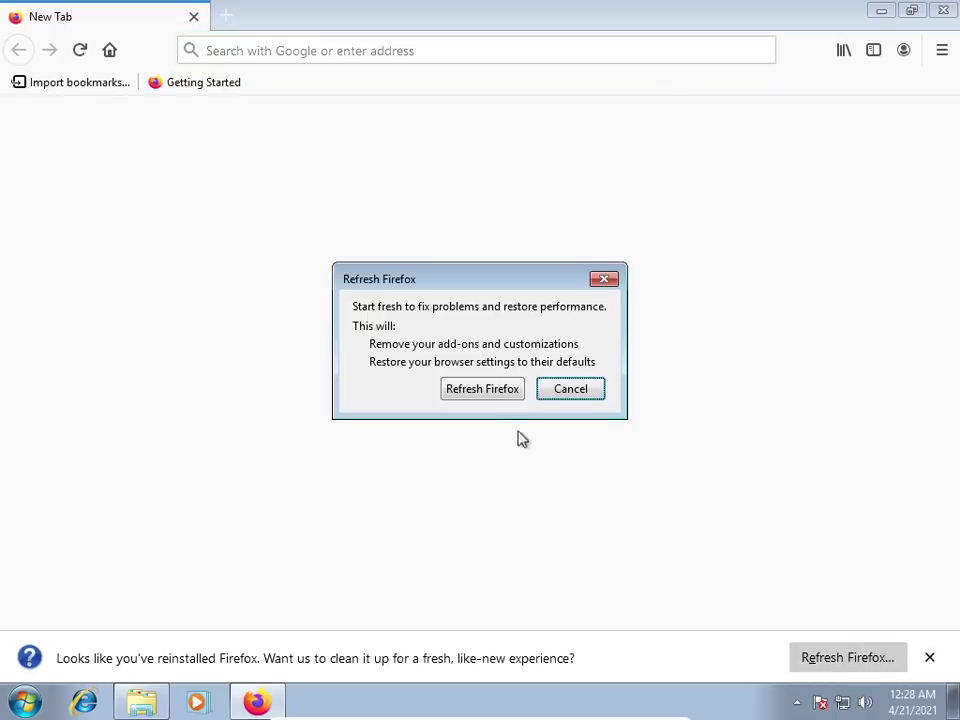
left_click(497, 395)
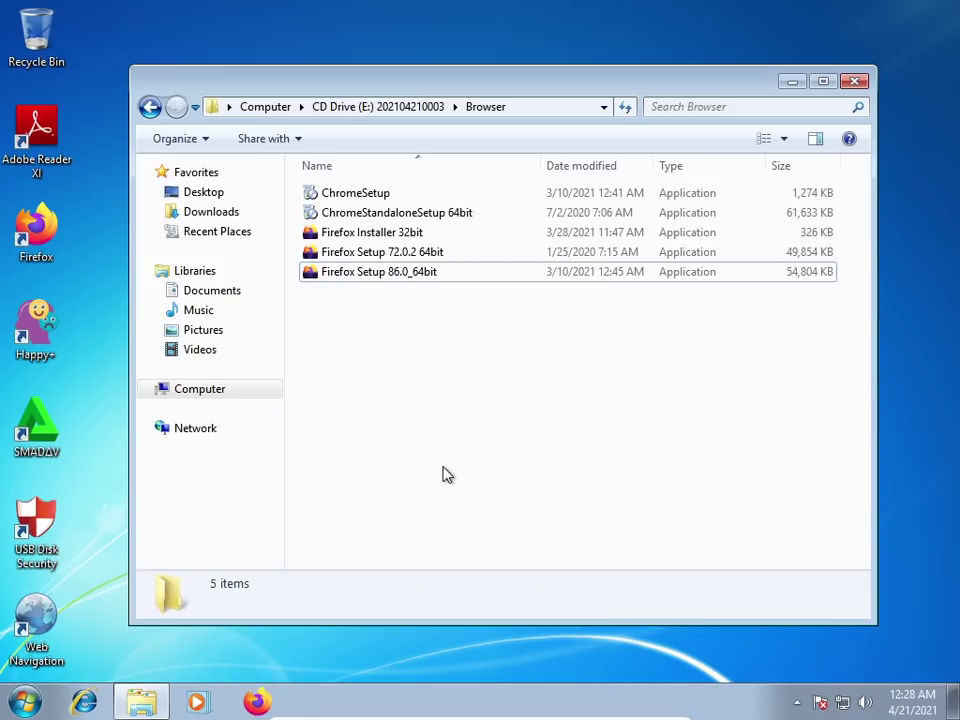
left_click(257, 703)
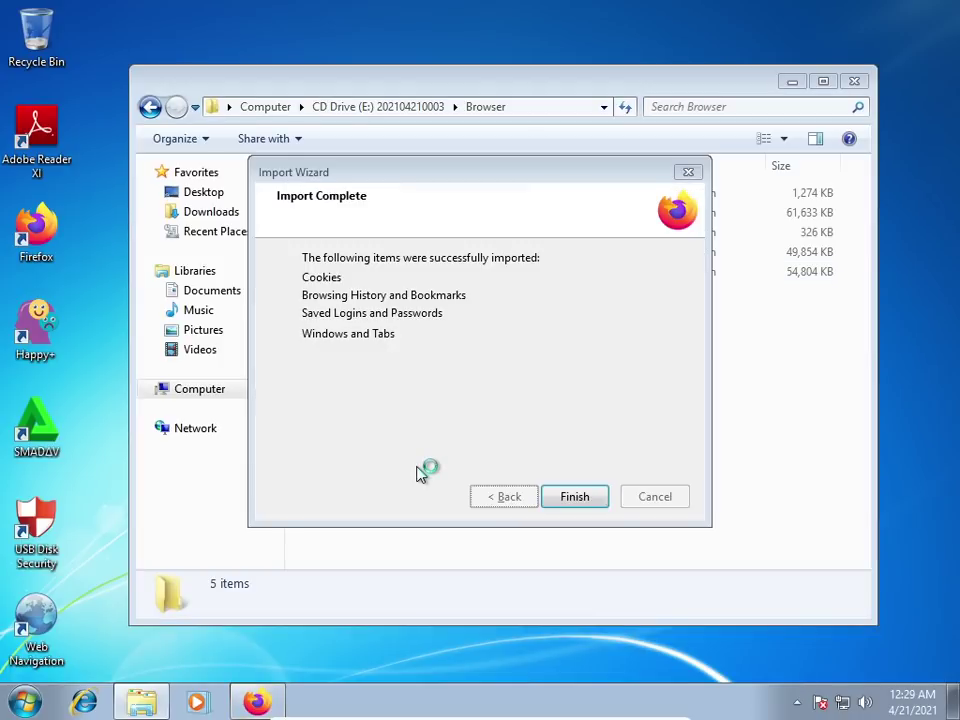
left_click(582, 500)
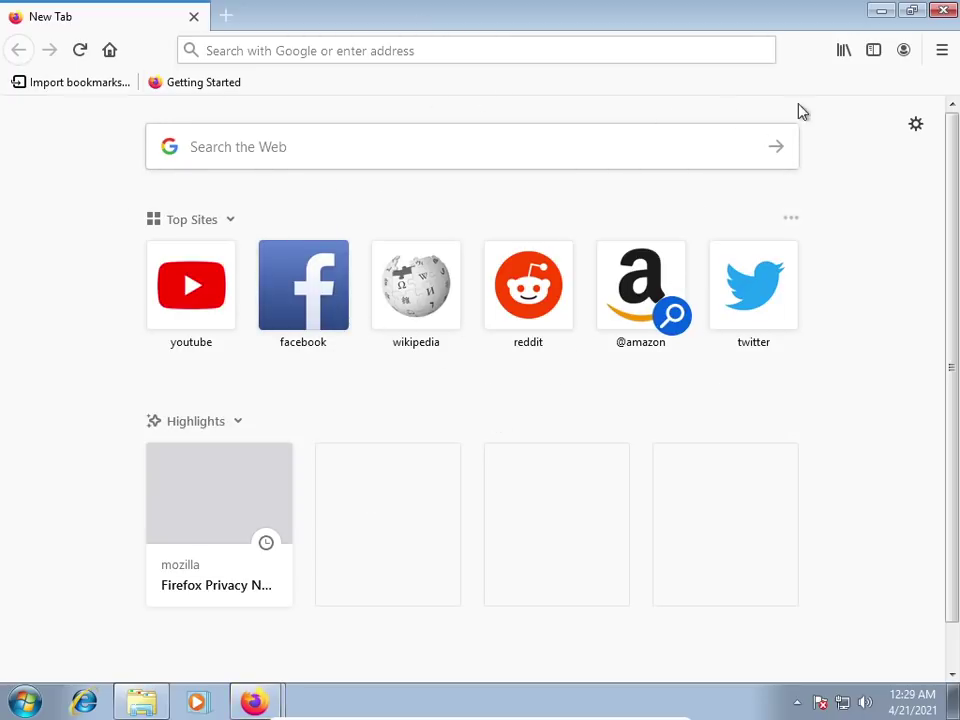
left_click(944, 12)
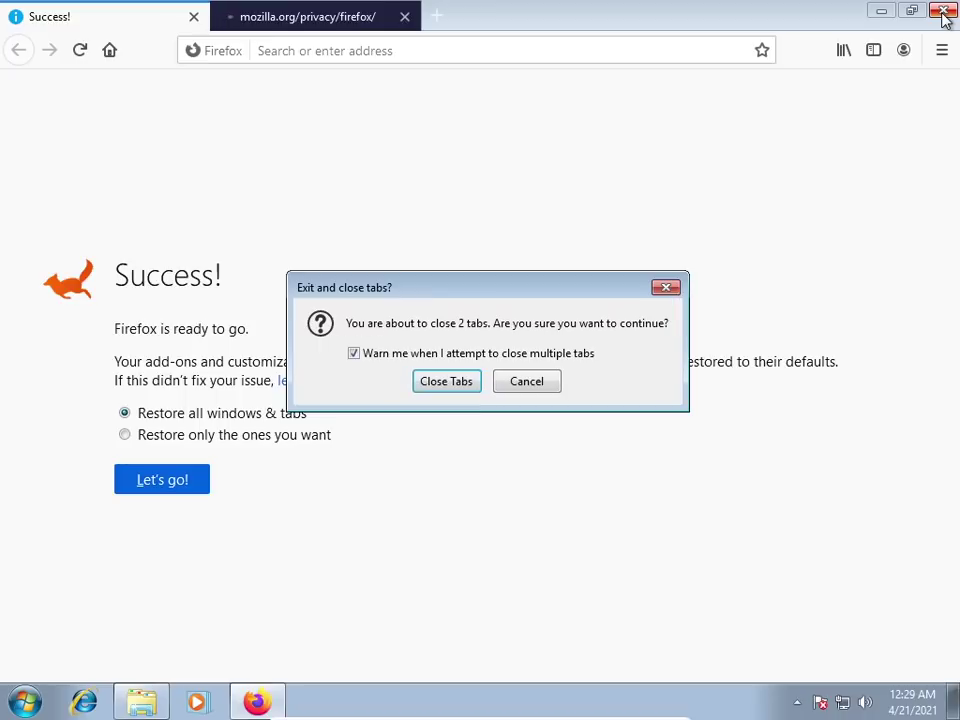
left_click(446, 383)
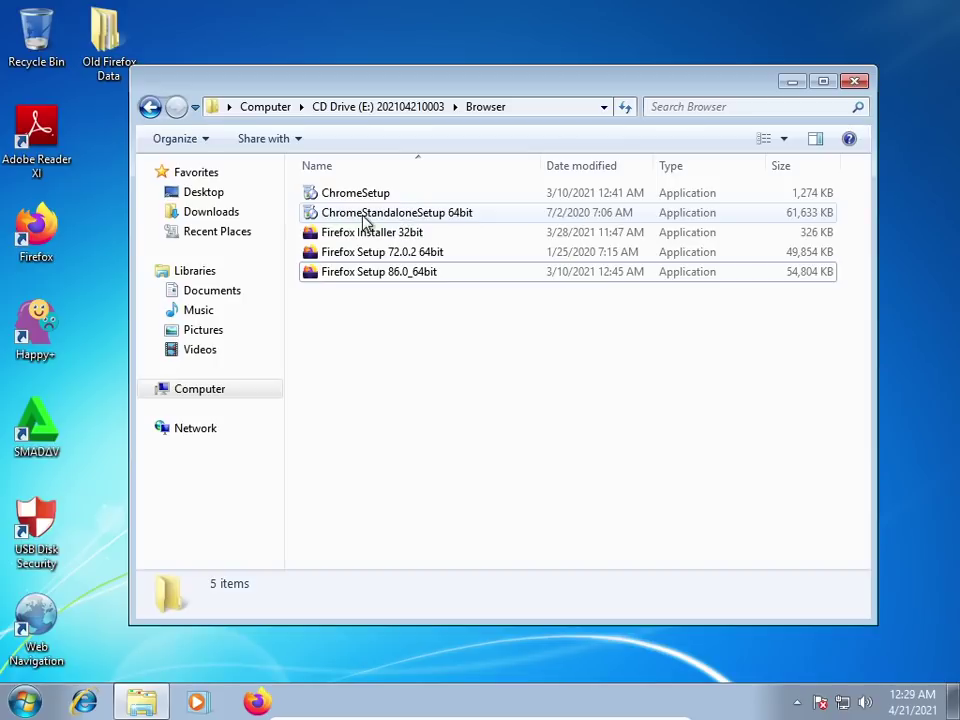
Run ChromeSetup from the Browser folder and allow Google Update Setup to make changes
left_click(451, 219)
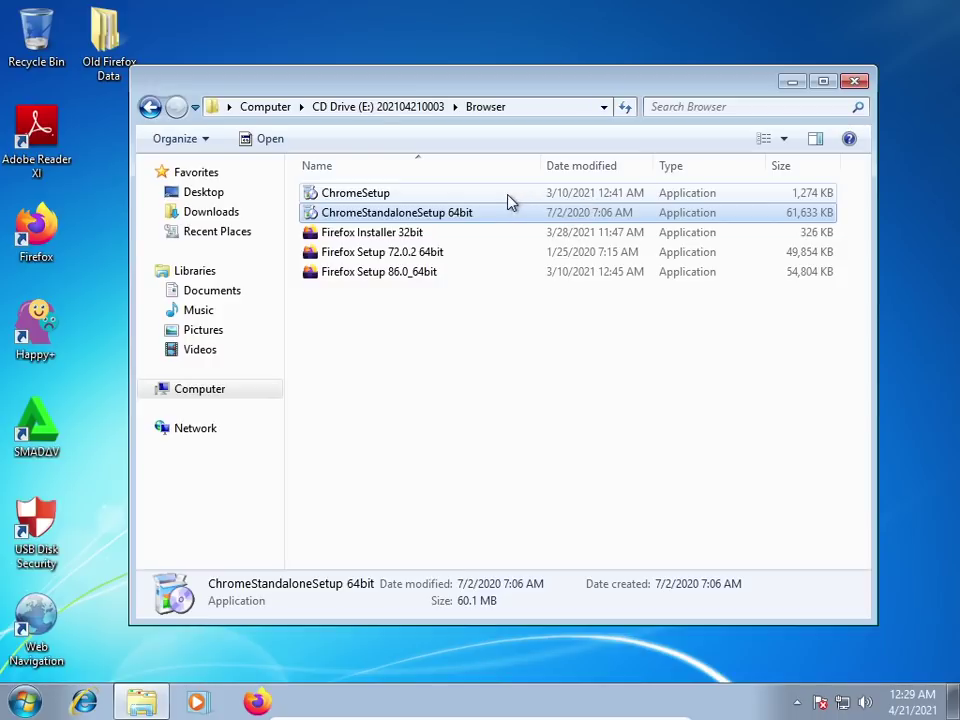
left_click(428, 196)
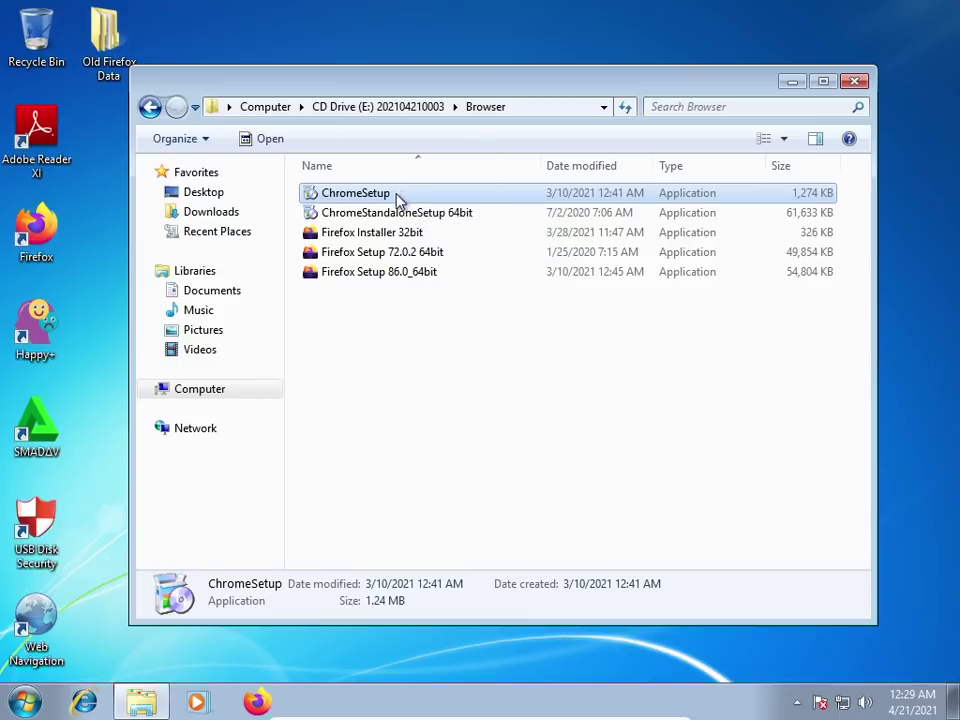
double_click(398, 199)
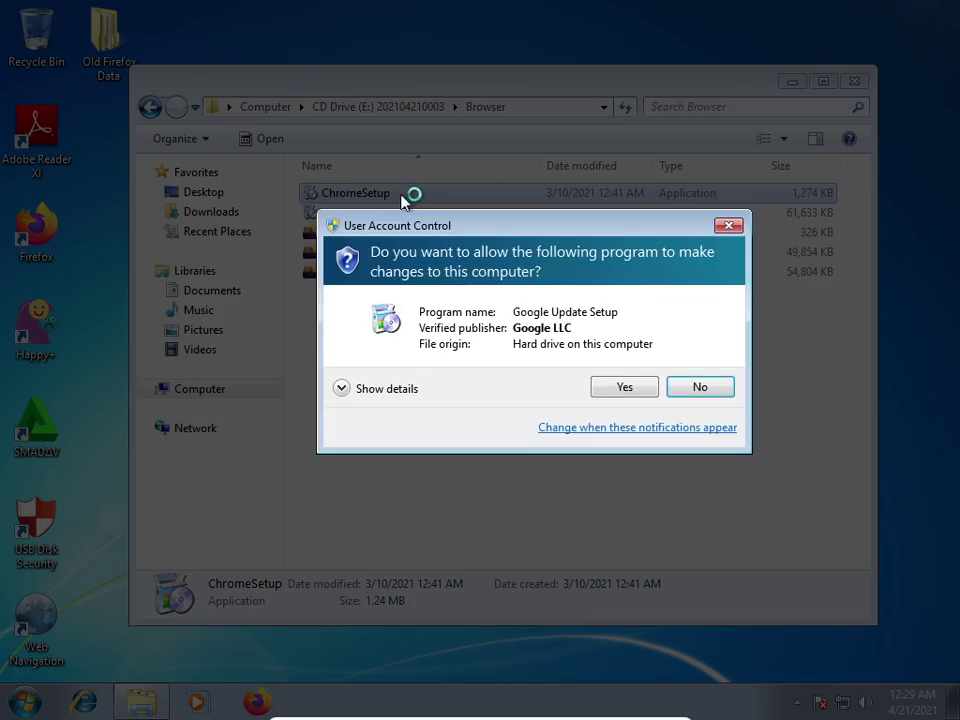
left_click(632, 388)
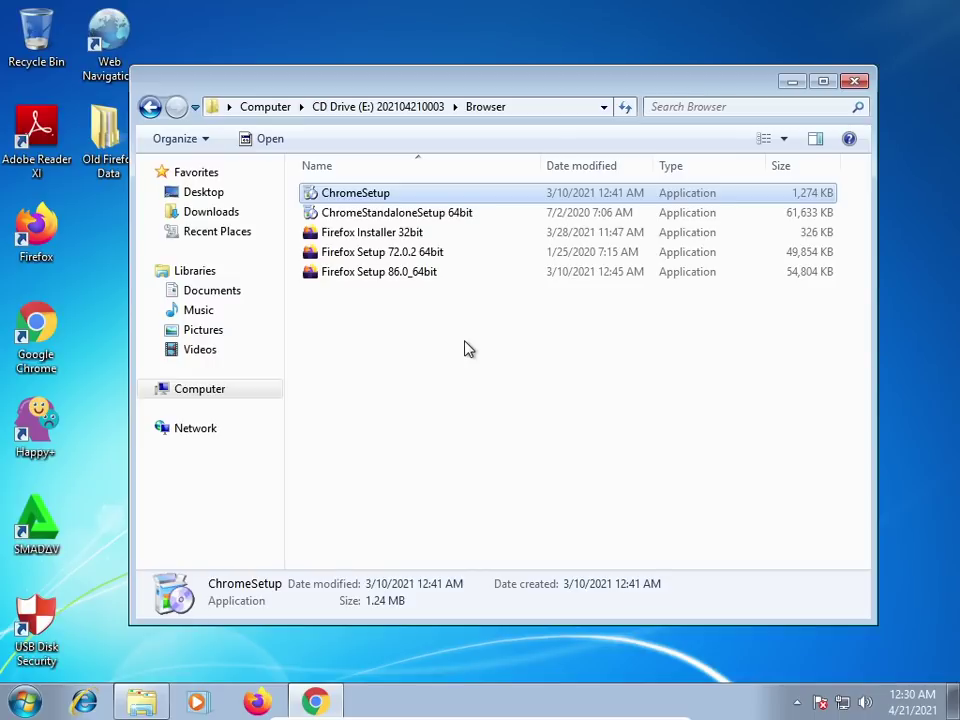
Start Chrome's welcome setup, maximize the window at the Google Apps bookmarks page, and close Chrome
mouse_move(327, 706)
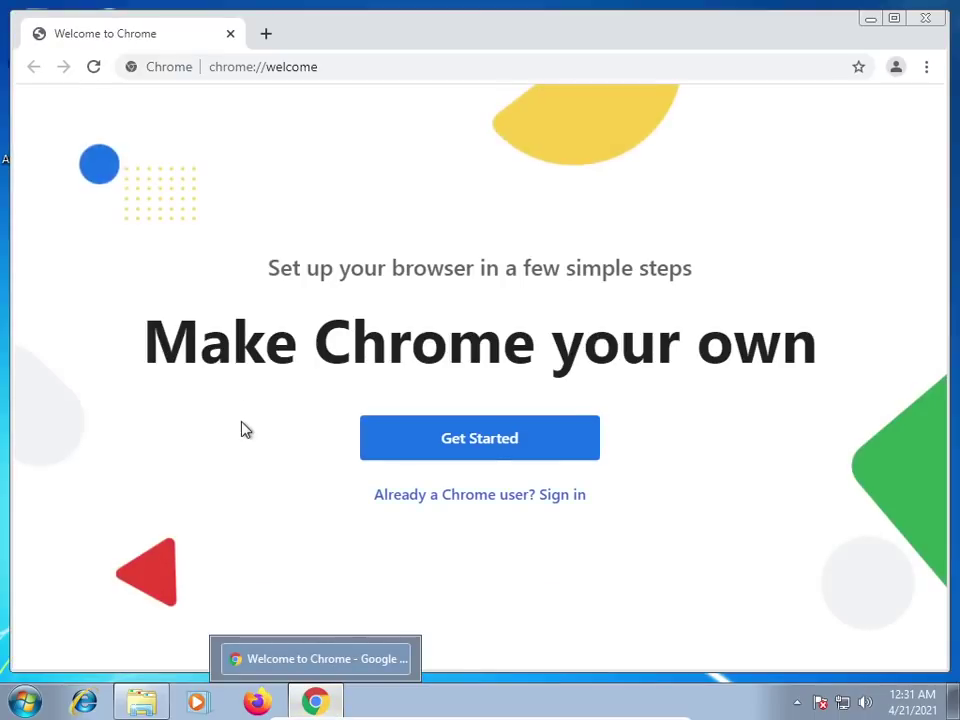
left_click(521, 446)
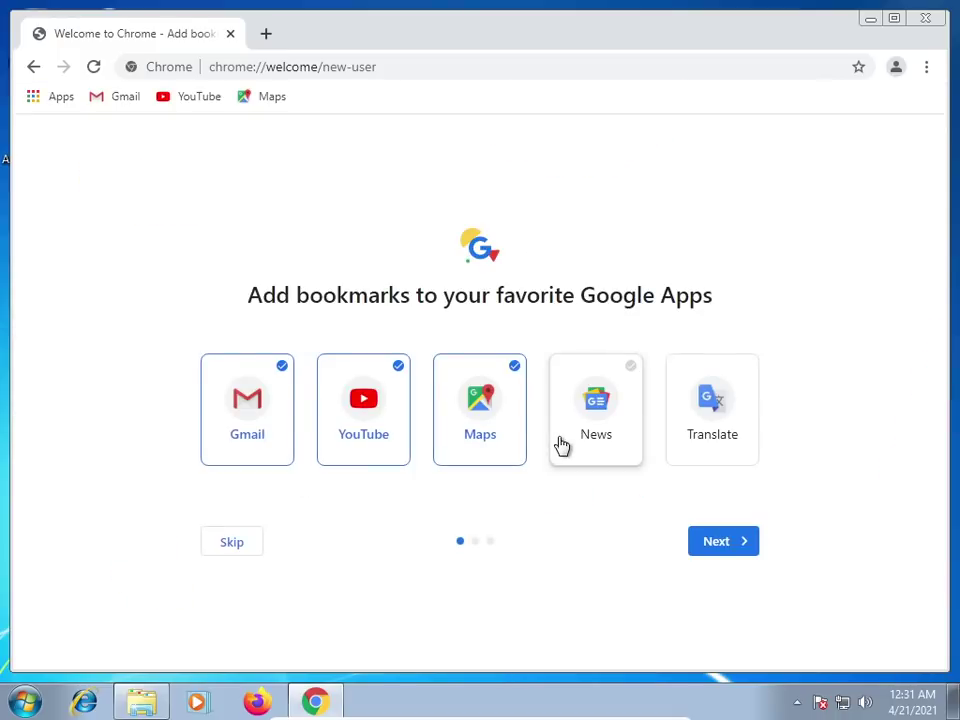
double_click(517, 28)
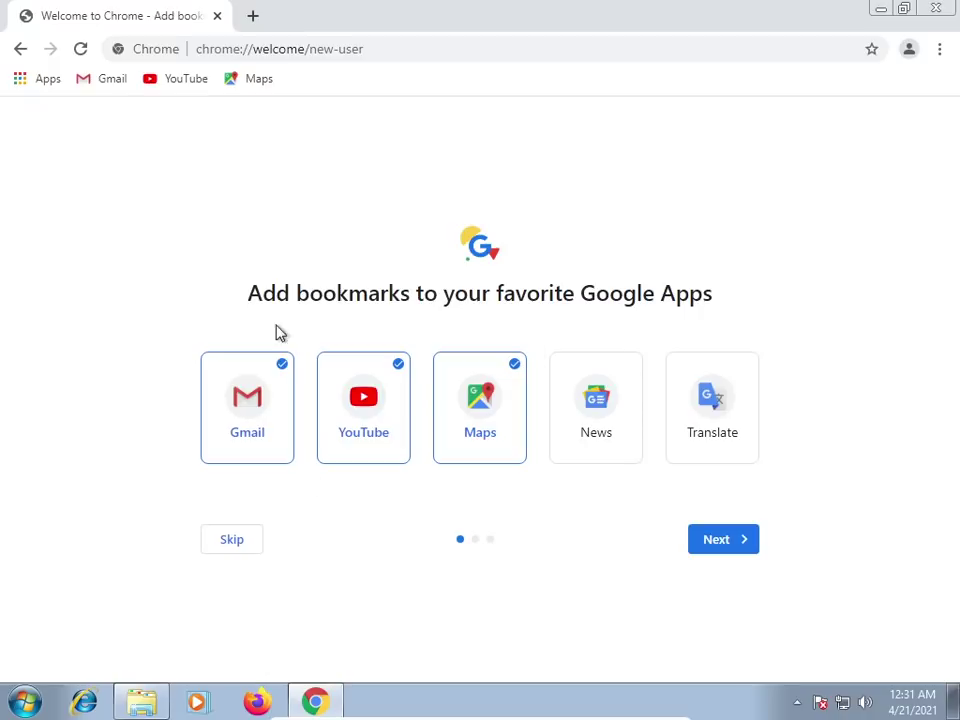
left_click(937, 8)
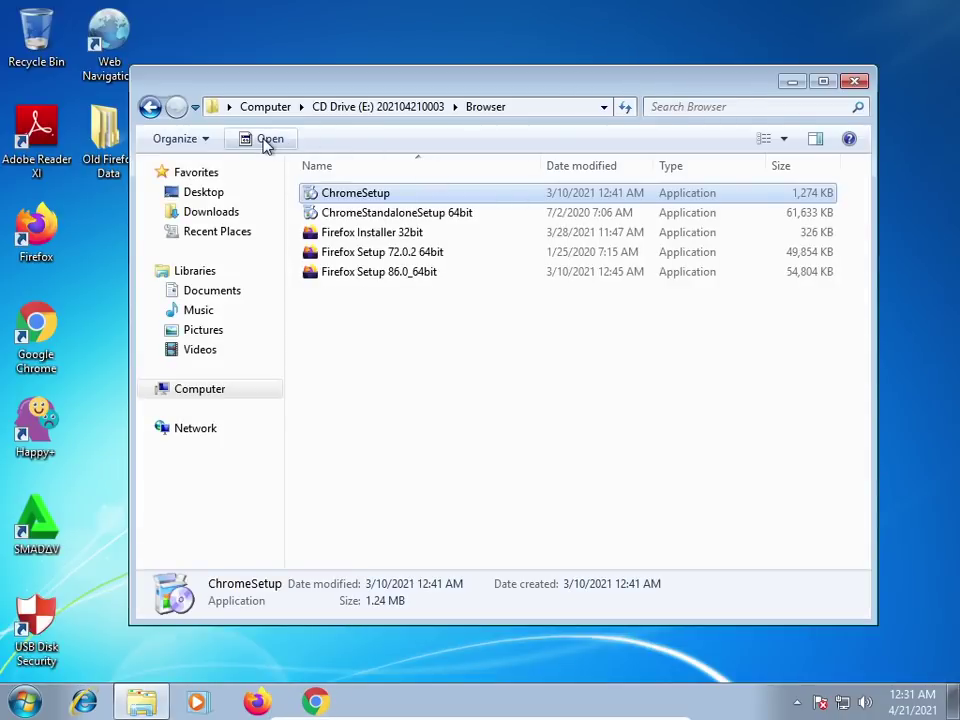
Return to the CD drive's root folder and highlight PowerISO as the current item in the application checklist
left_click(149, 108)
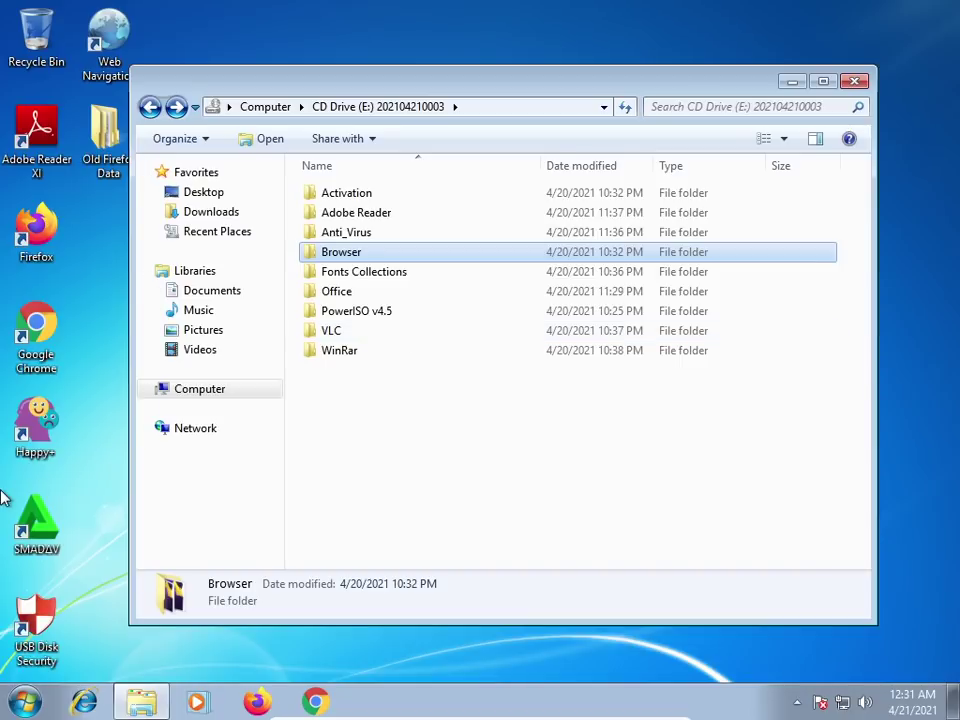
key("alt+Tab")
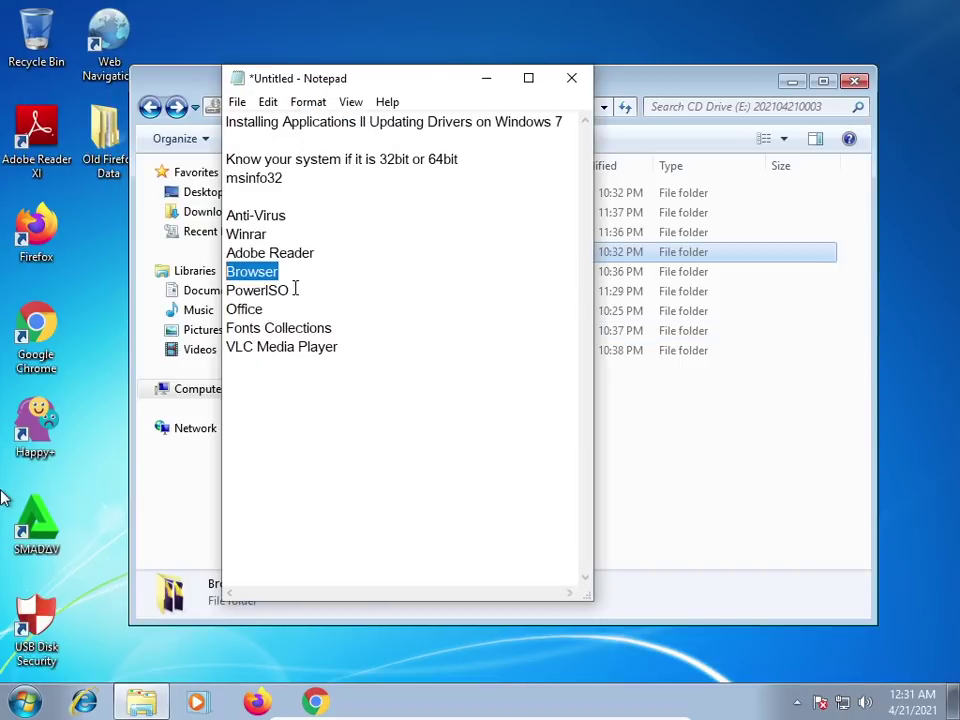
left_click_drag(297, 288, 229, 285)
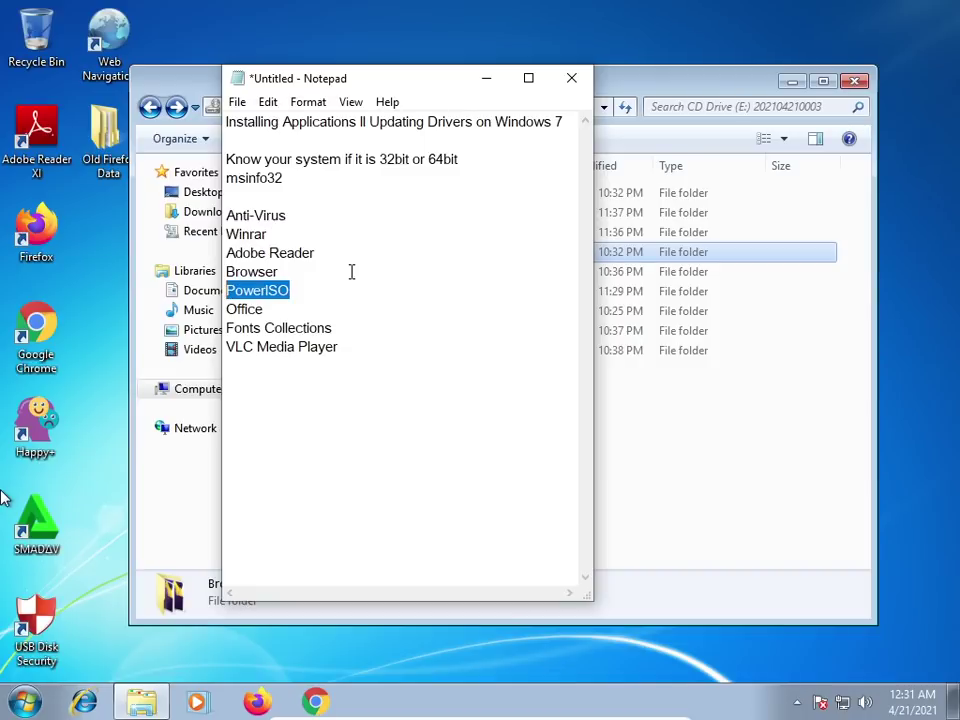
Run PowerISO v4.5 Setup from its CD folder, allow it to make changes, and install it to C:\Program Files (x86)\PowerISO
left_click_drag(420, 90, 208, 86)
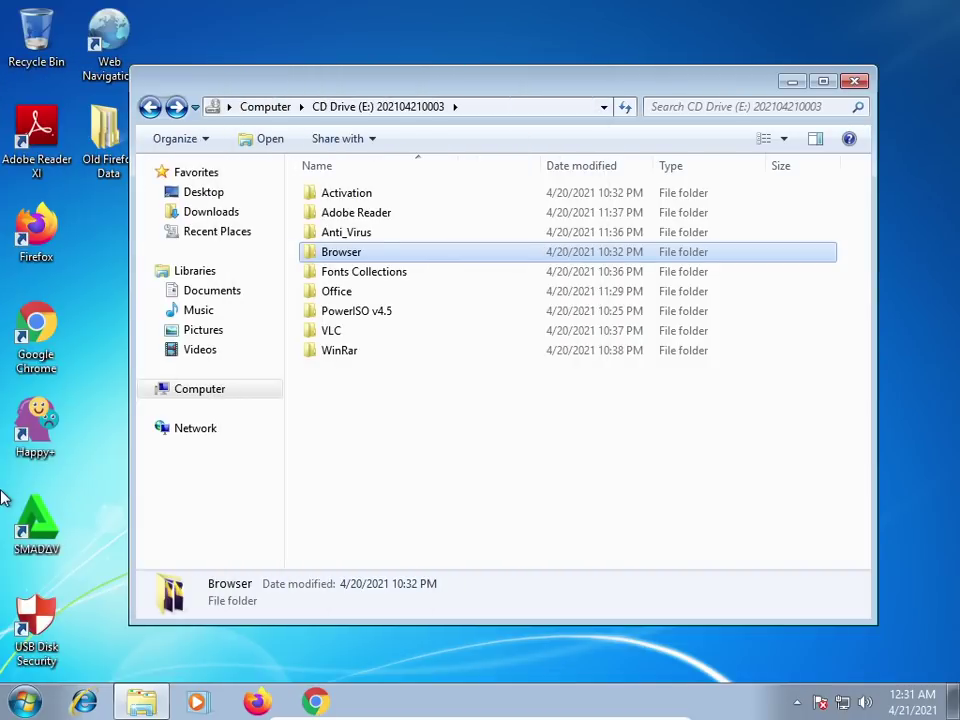
double_click(370, 314)
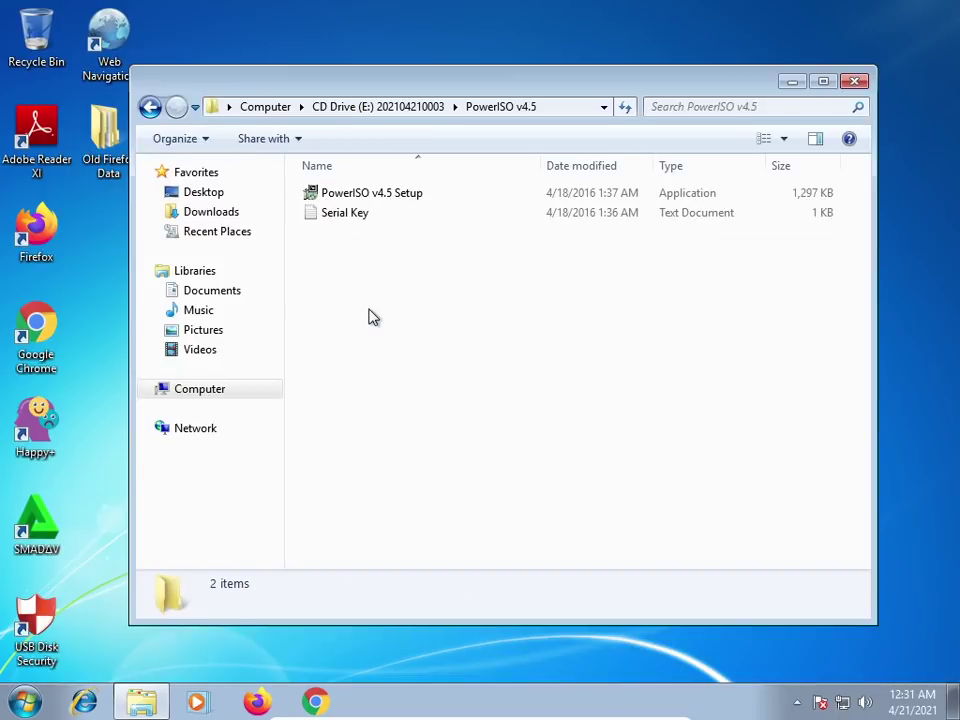
double_click(420, 196)
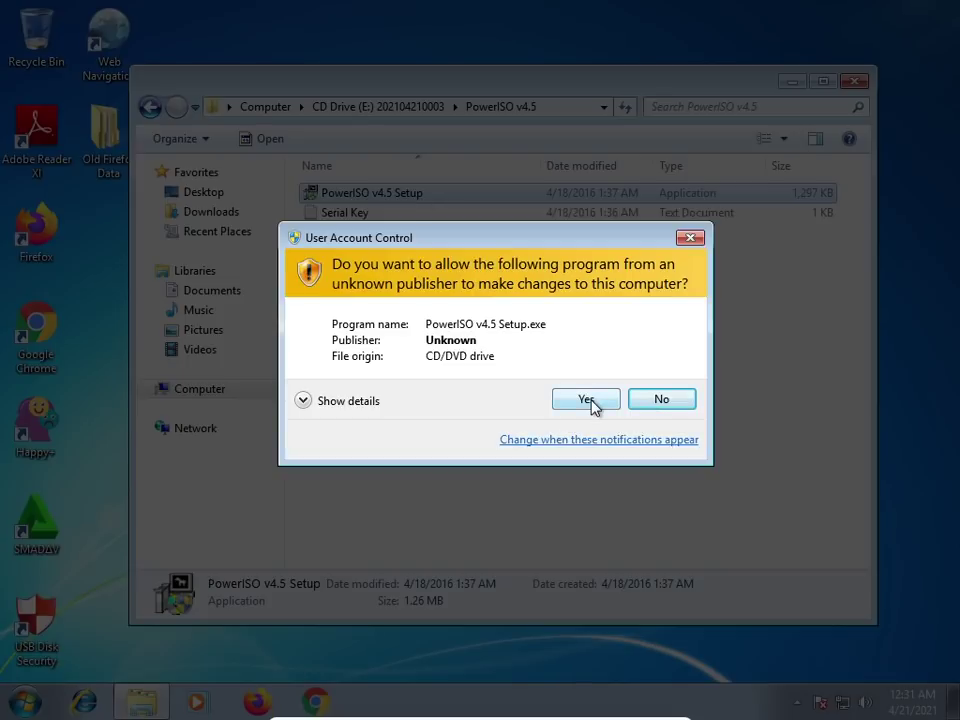
left_click(590, 402)
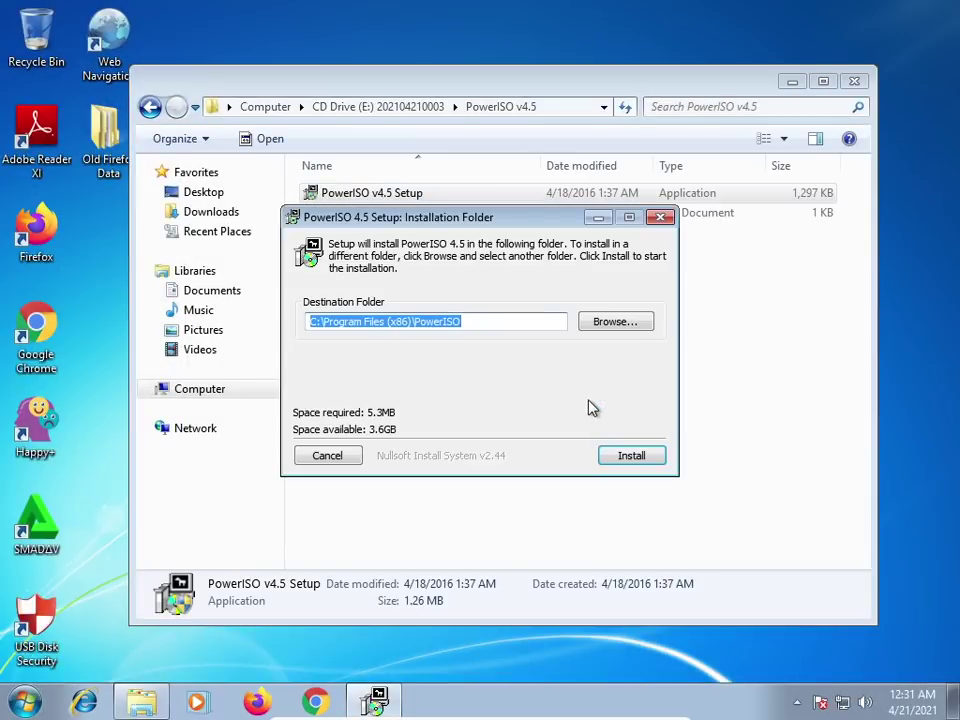
left_click(605, 455)
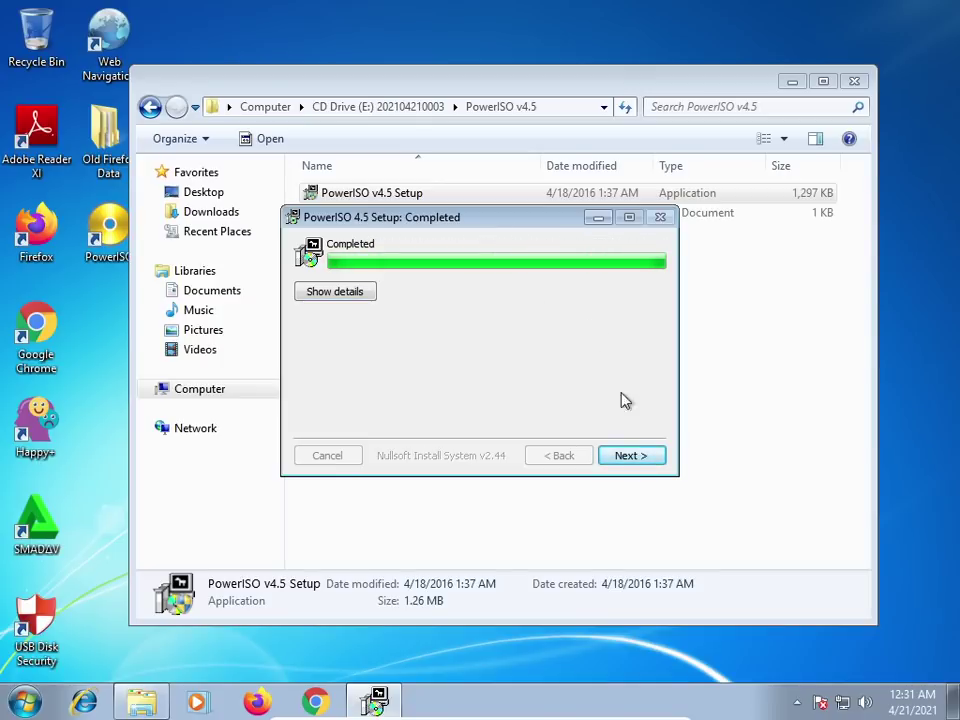
Finish the PowerISO setup with the default file associations and virtual drive options, declining the immediate reboot
left_click(644, 459)
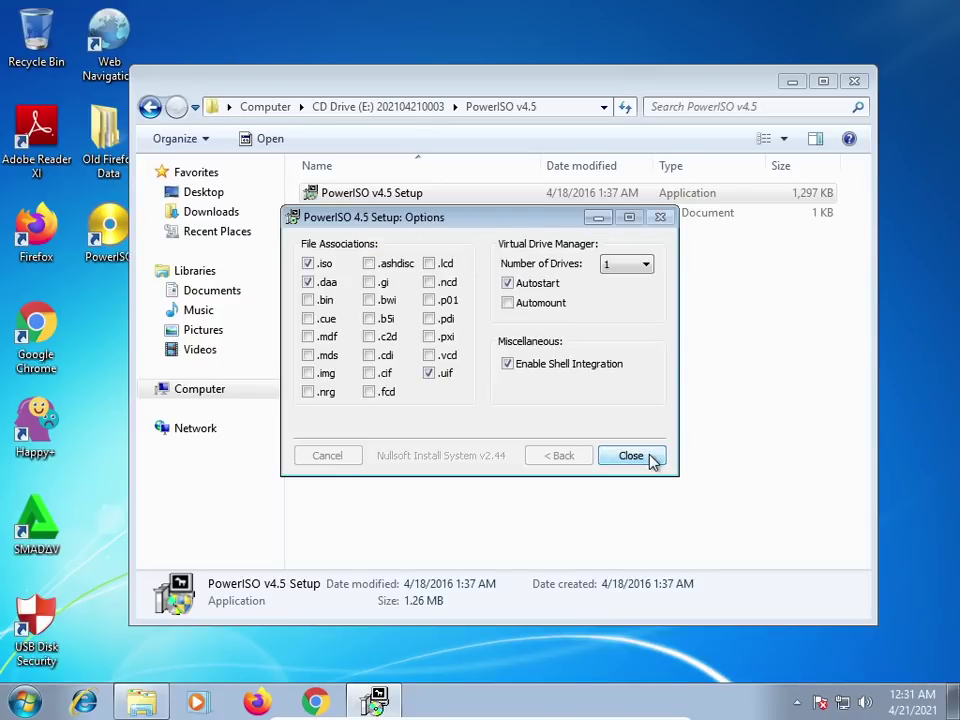
left_click(632, 457)
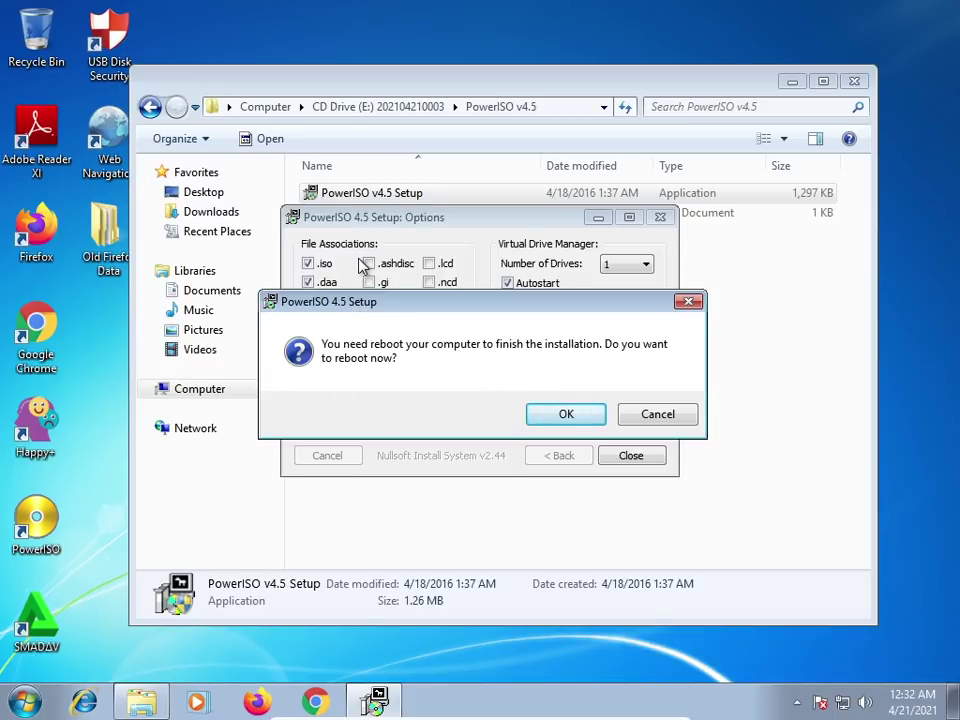
left_click(683, 422)
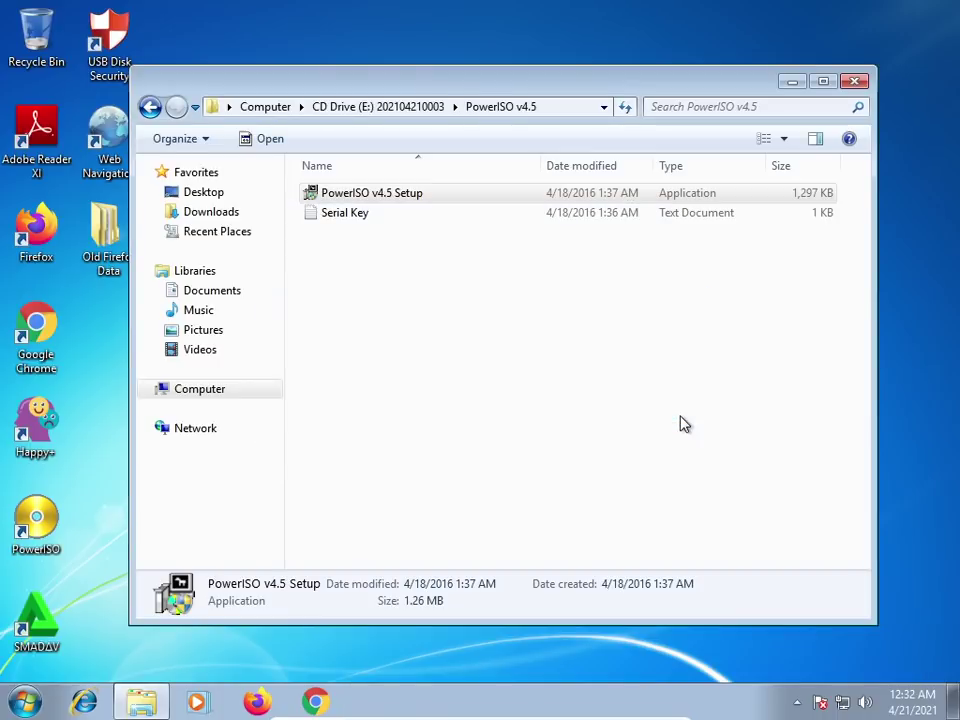
Open the Serial Key text file, clear the folder window out of the way, and launch PowerISO to its registration form
double_click(355, 220)
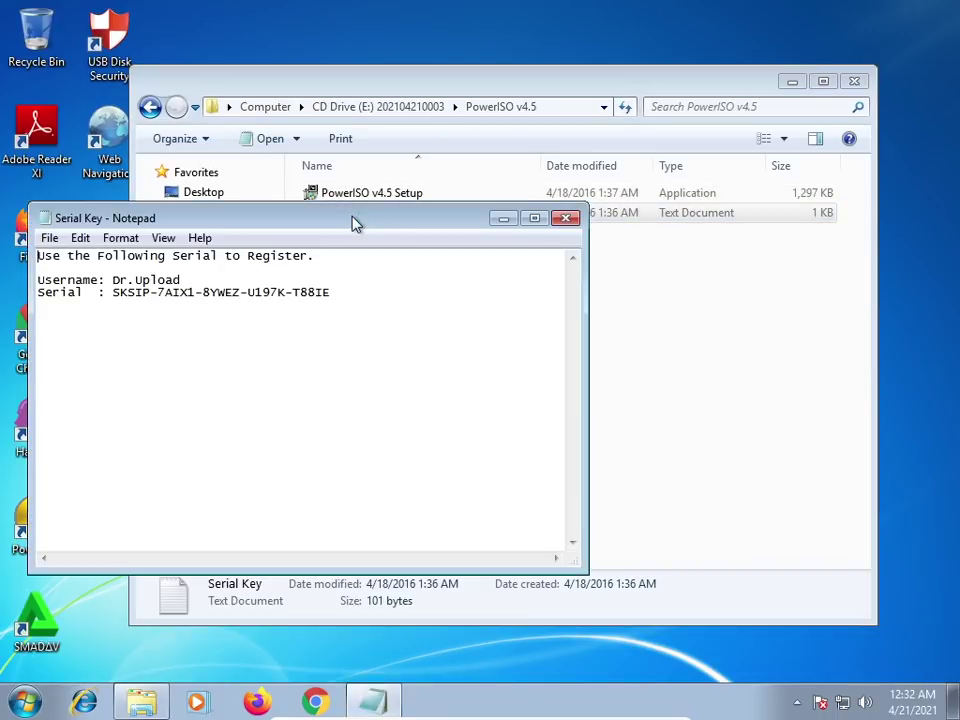
left_click_drag(281, 229, 262, 276)
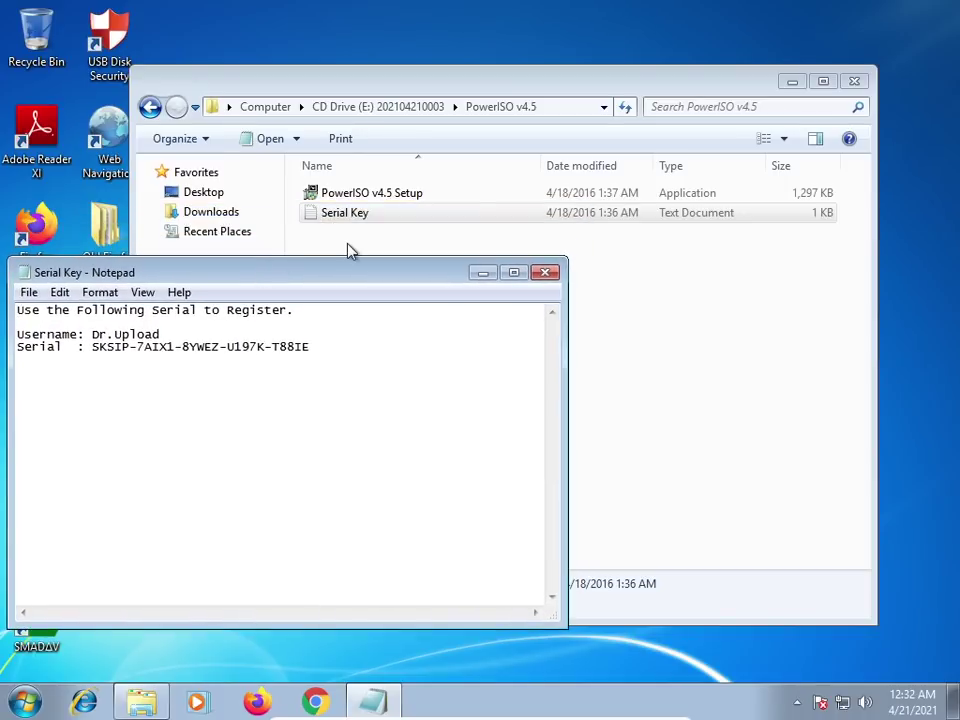
left_click(788, 86)
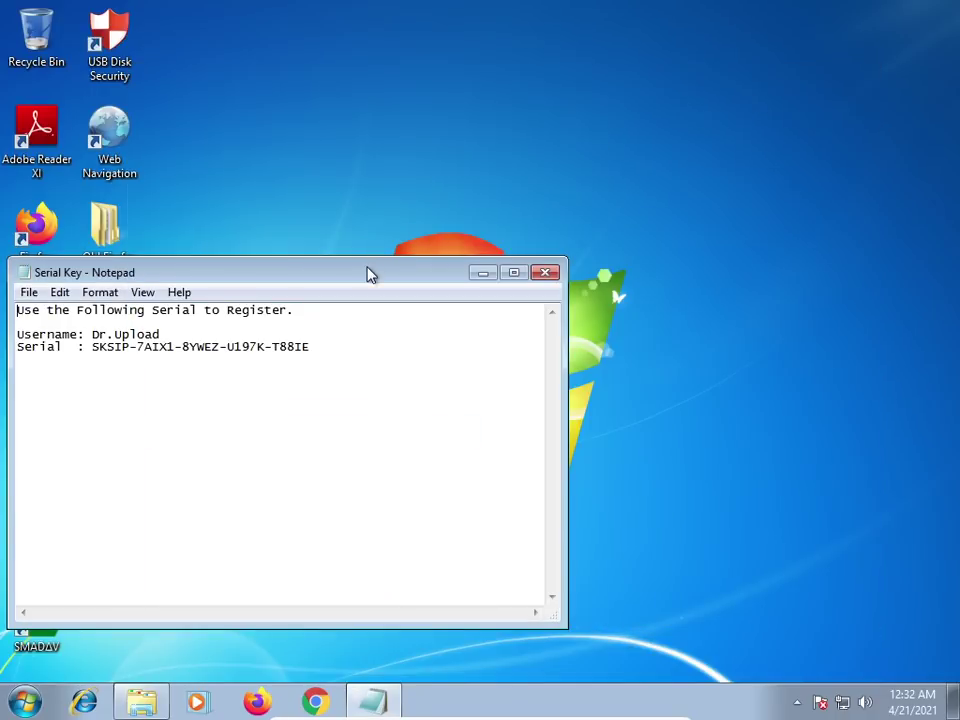
left_click_drag(369, 272, 538, 317)
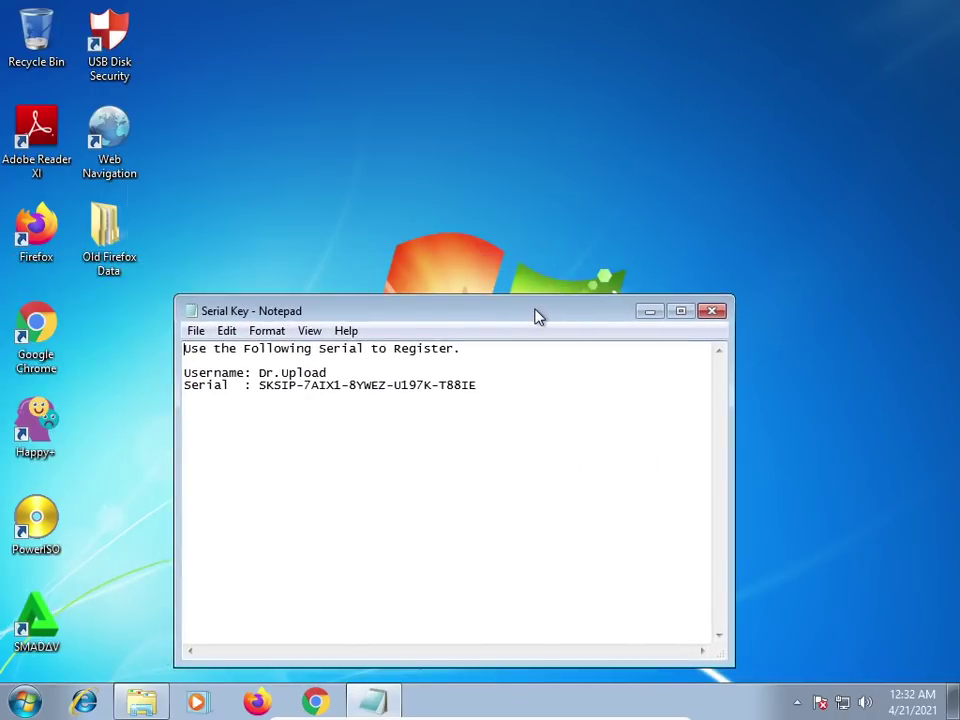
double_click(44, 520)
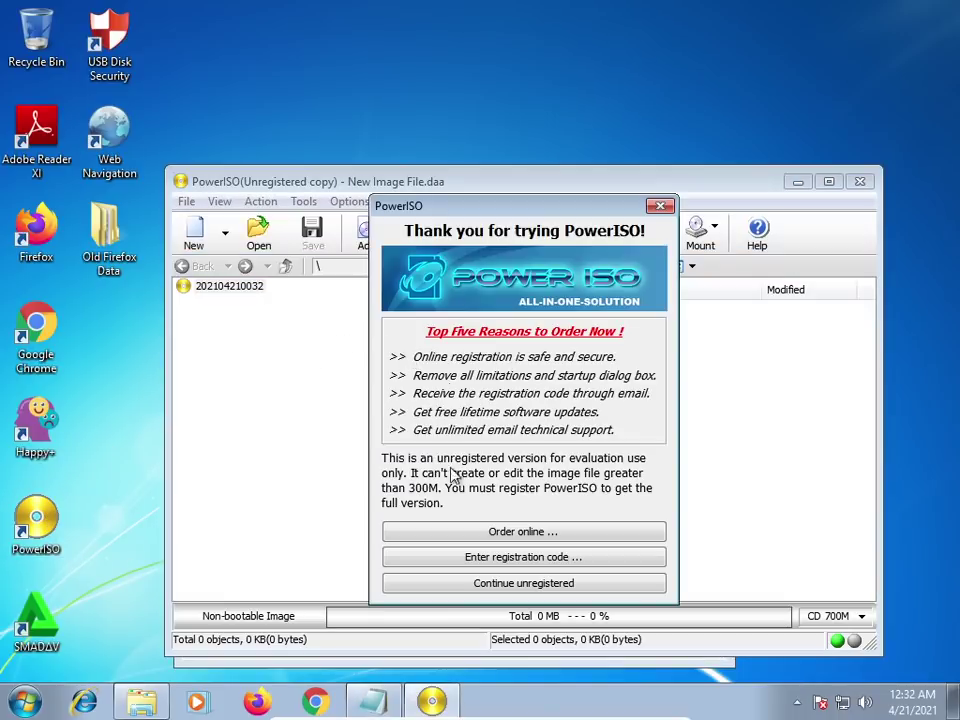
left_click(522, 561)
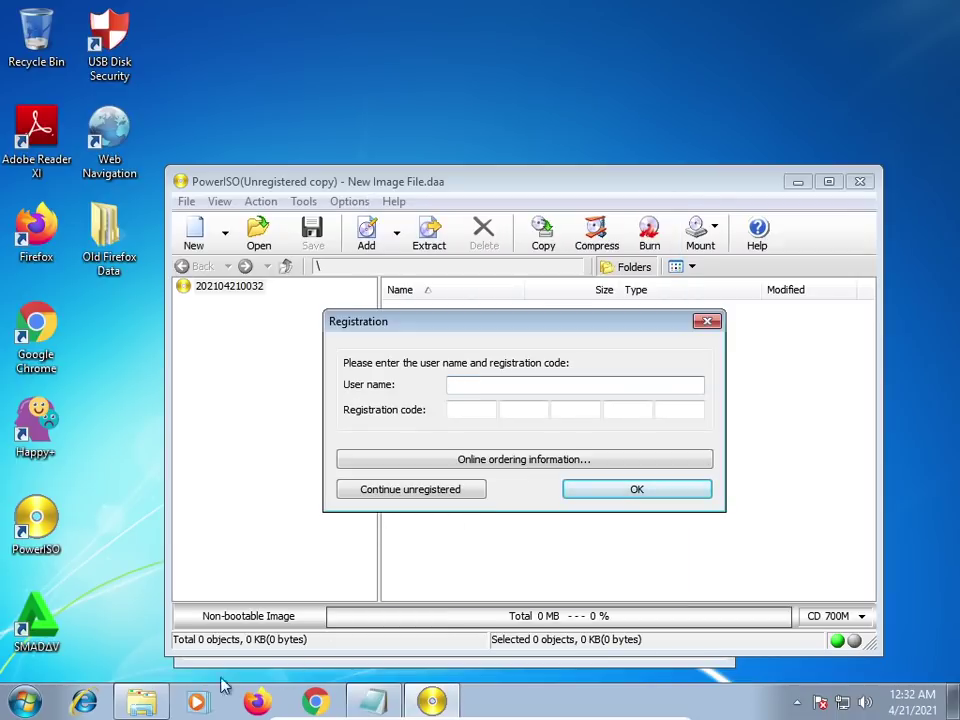
Copy the user name from the Serial Key file into the User name field of the PowerISO registration
left_click(372, 705)
left_click_drag(390, 314, 574, 19)
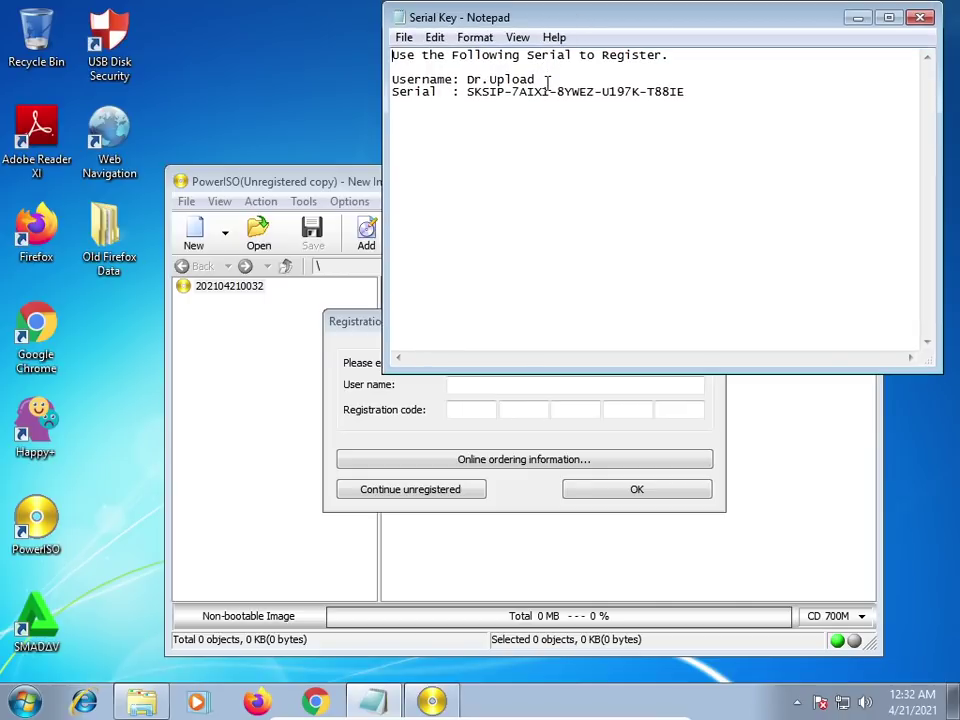
left_click_drag(549, 78, 470, 80)
right_click(520, 88)
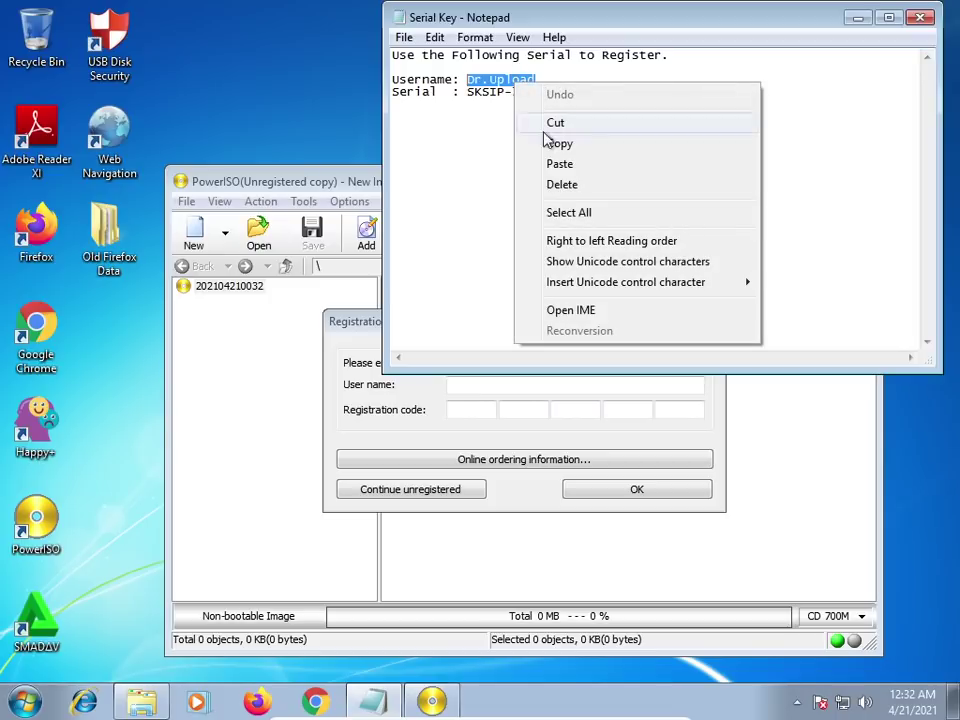
left_click(552, 142)
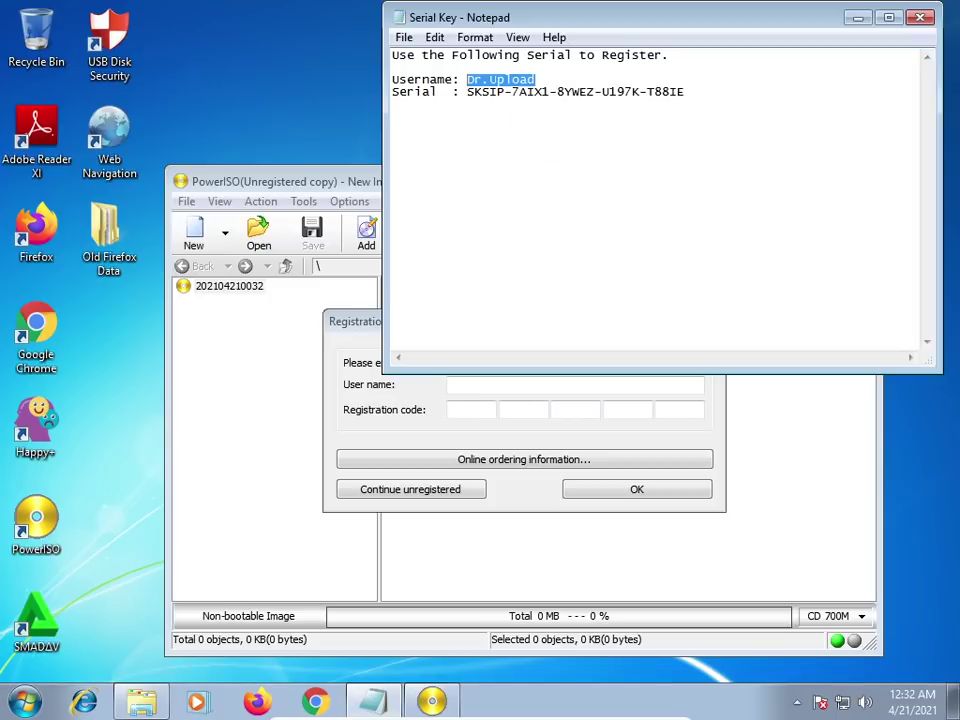
left_click(487, 386)
right_click(480, 386)
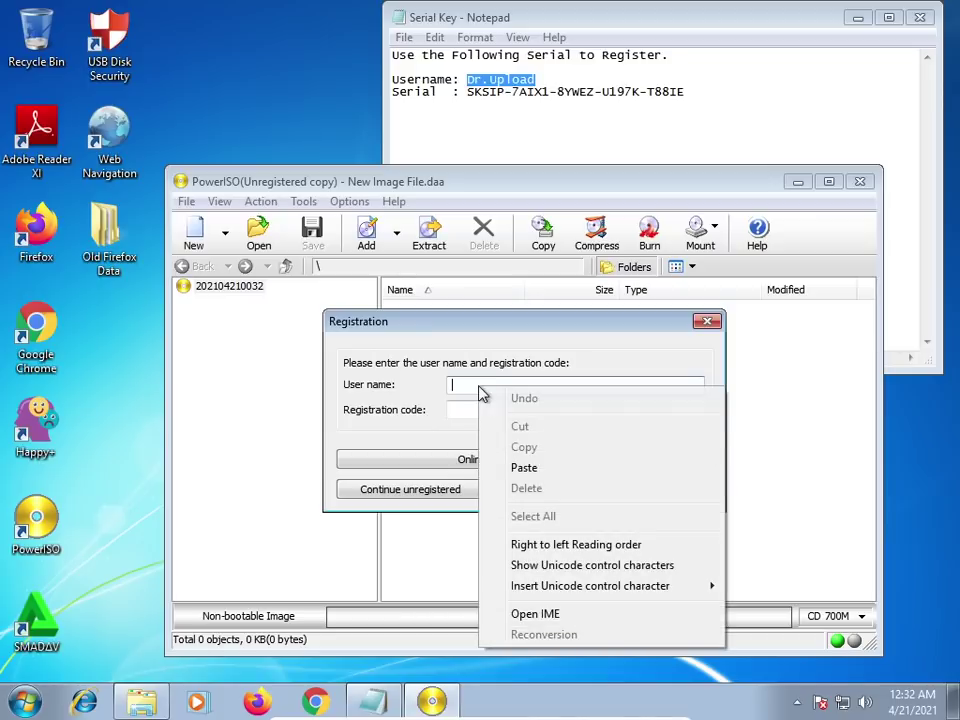
left_click(518, 470)
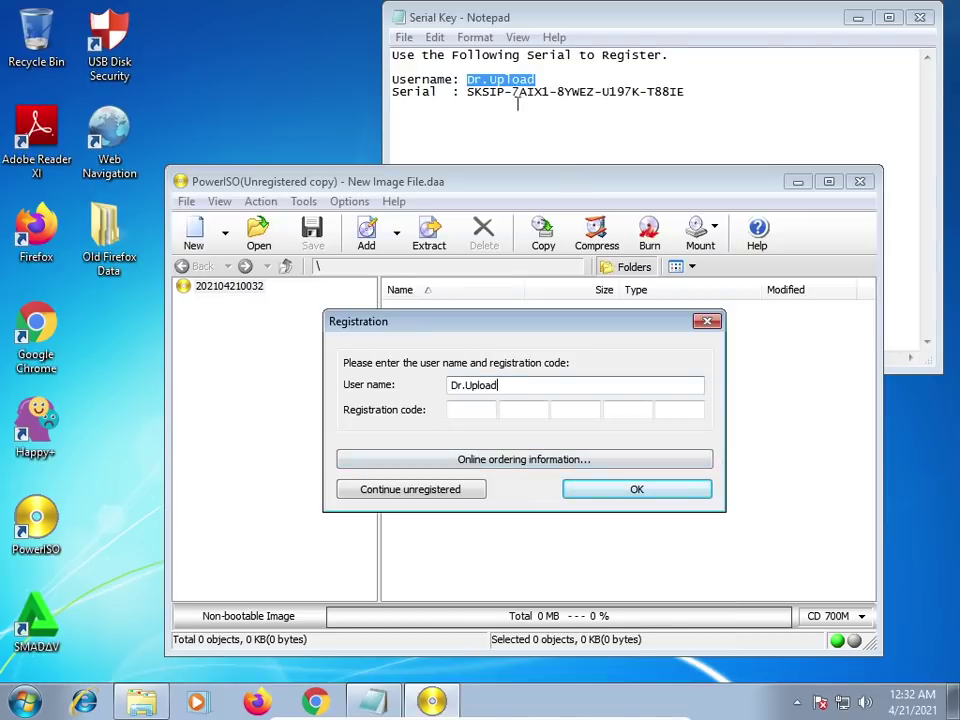
Copy the first group of the serial from the text file into the first registration code field
left_click(484, 91)
double_click(484, 91)
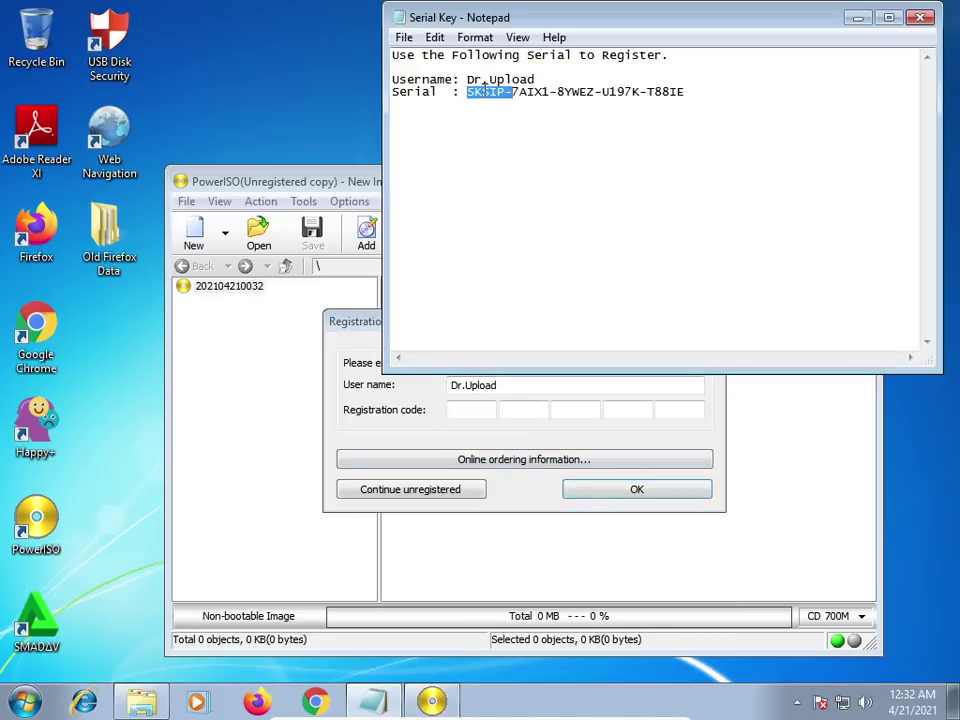
right_click(484, 91)
left_click(524, 153)
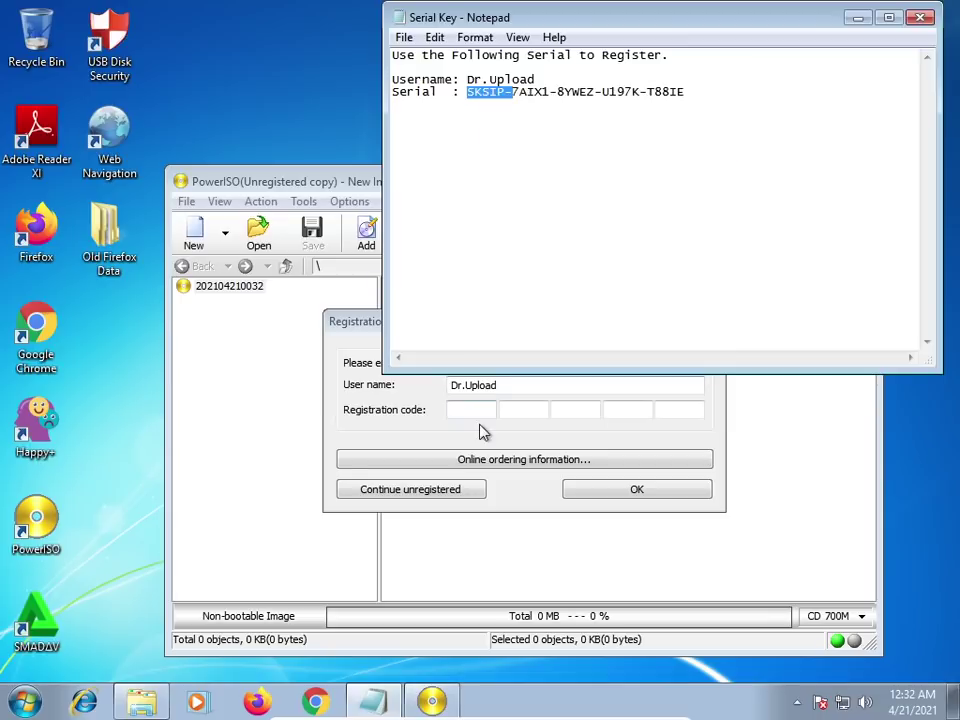
left_click(480, 408)
right_click(479, 413)
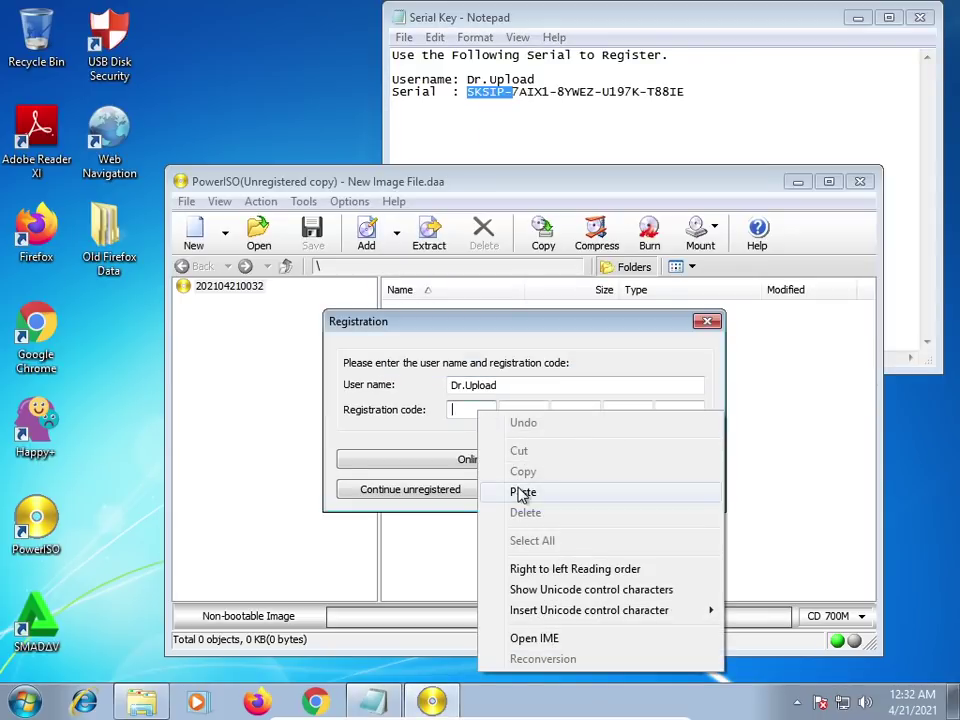
left_click(523, 491)
Copy the second group of the serial from the text file into the second registration code field
left_click(534, 97)
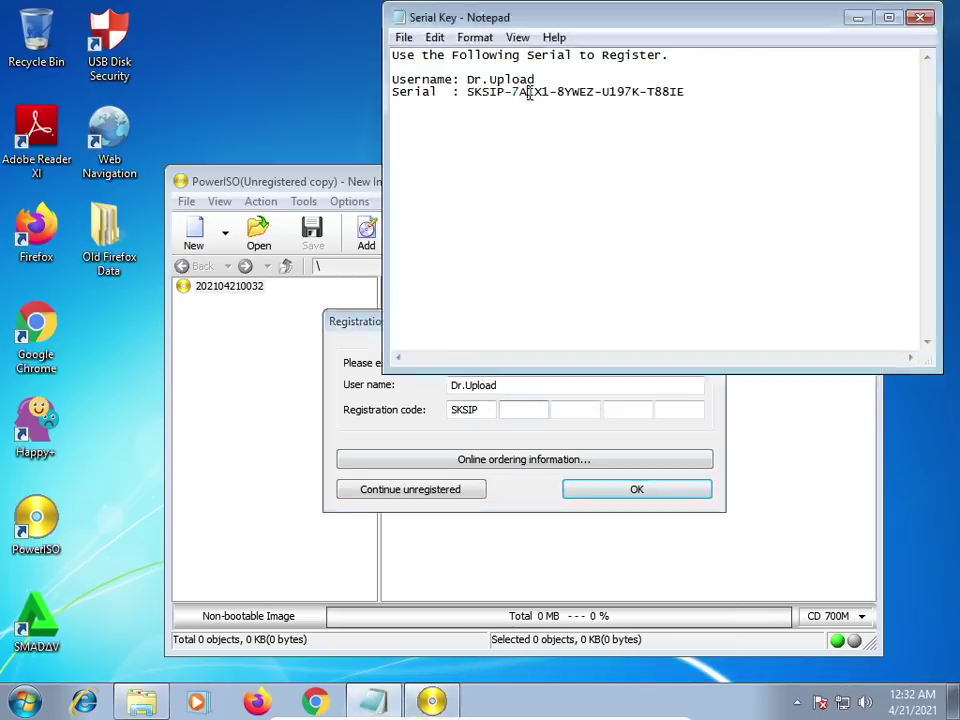
left_click_drag(512, 91, 550, 91)
right_click(536, 94)
left_click(570, 153)
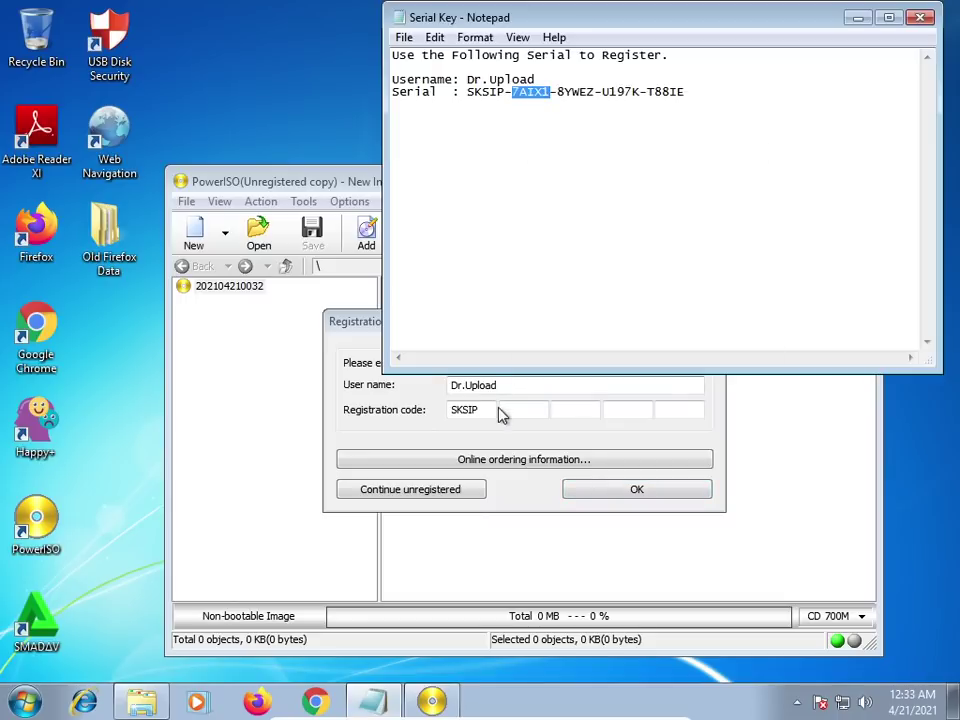
left_click(505, 410)
right_click(506, 408)
left_click(550, 489)
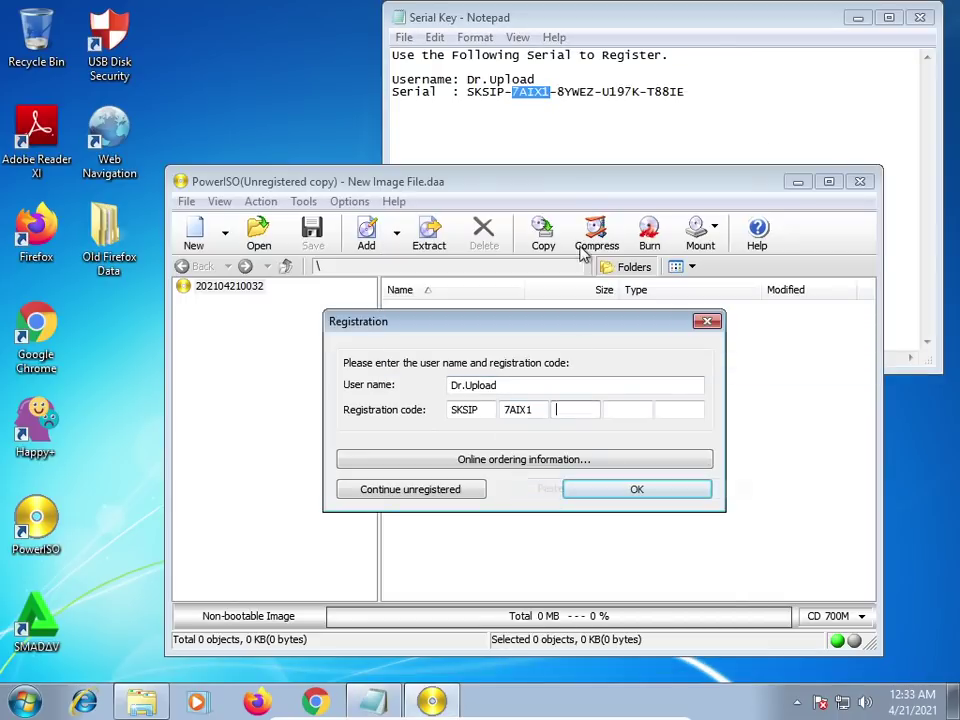
Copy the third group of the serial from the text file into the third registration code field
left_click(574, 94)
double_click(576, 92)
right_click(576, 92)
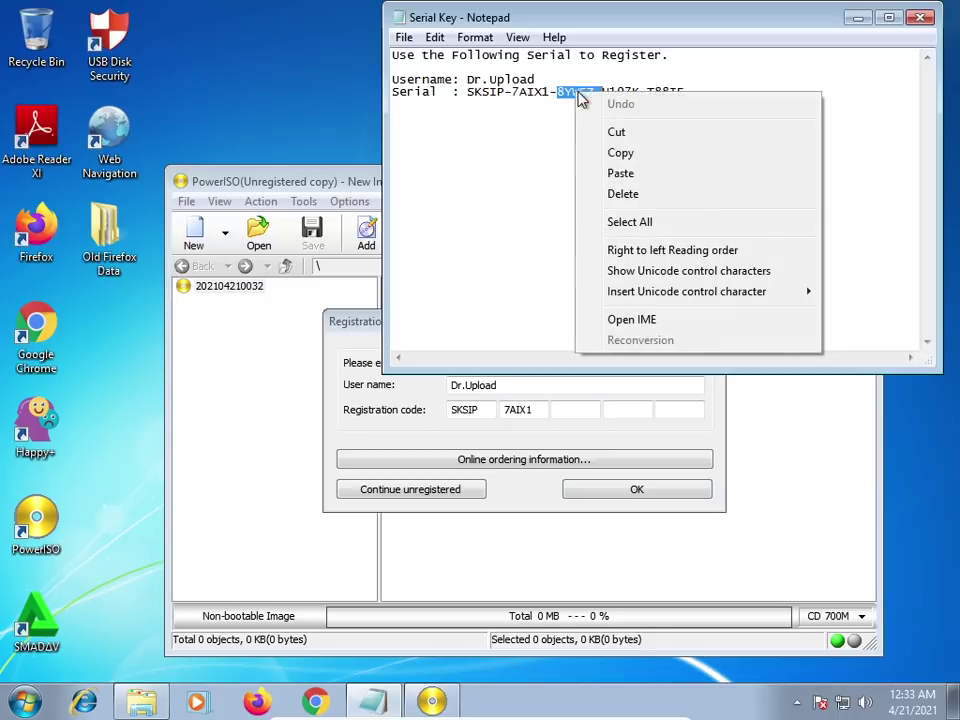
left_click(616, 153)
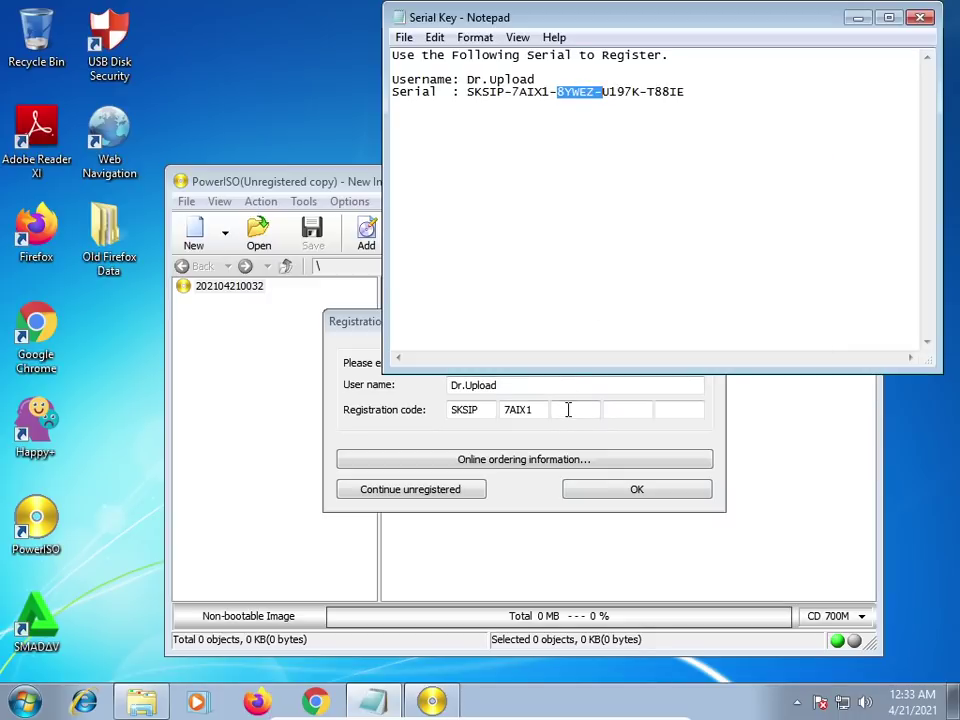
left_click(566, 416)
right_click(568, 411)
left_click(612, 489)
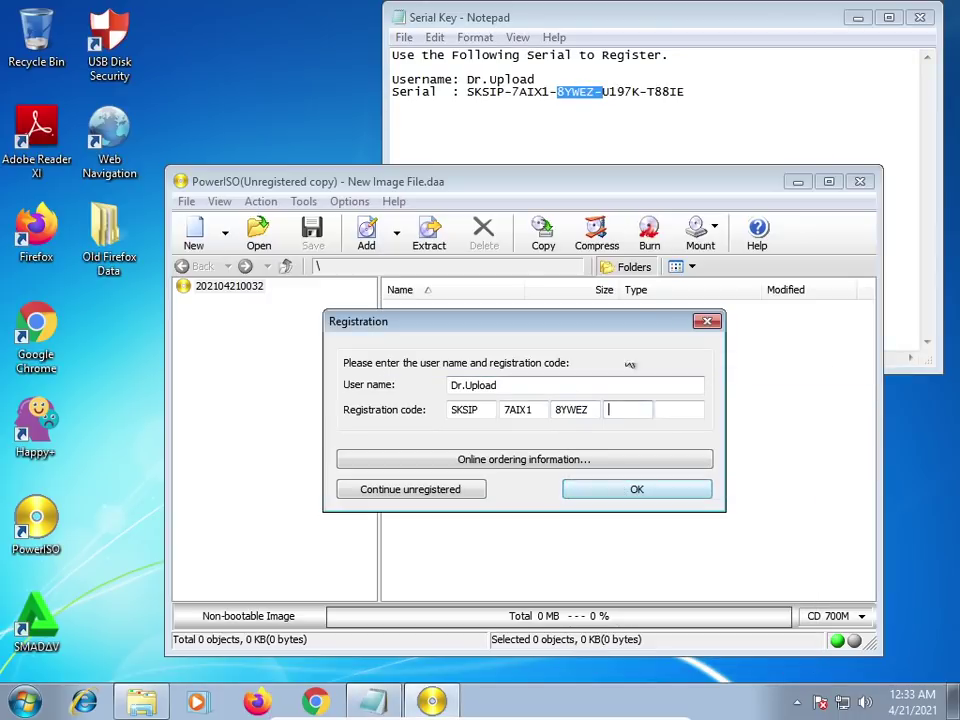
Copy the fourth group of the serial from the text file into the fourth registration code field
double_click(616, 92)
right_click(618, 93)
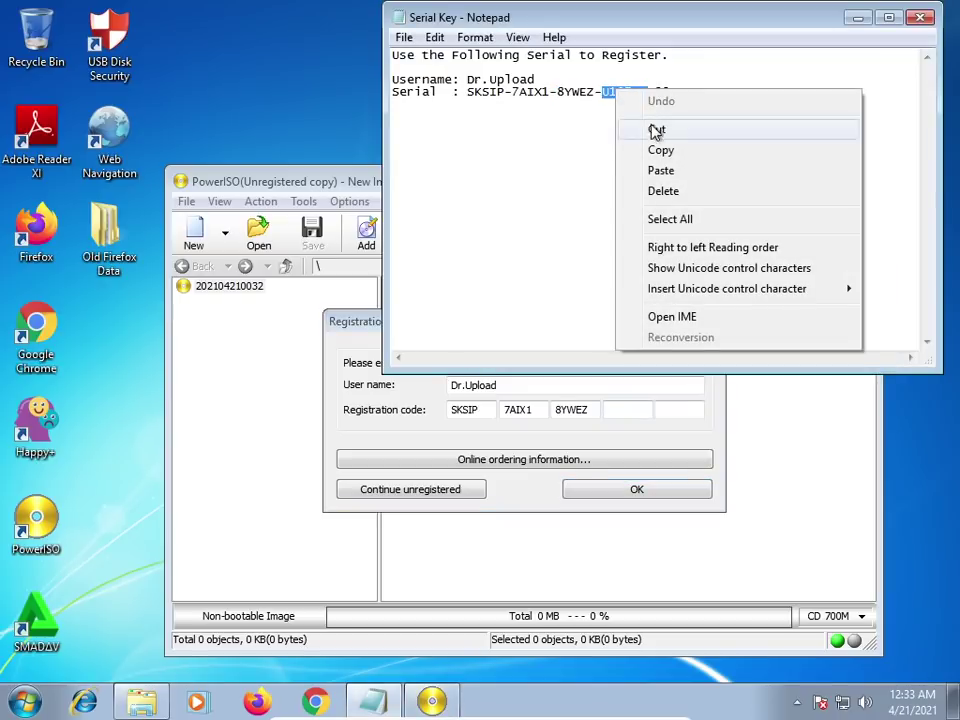
left_click(660, 150)
left_click(625, 406)
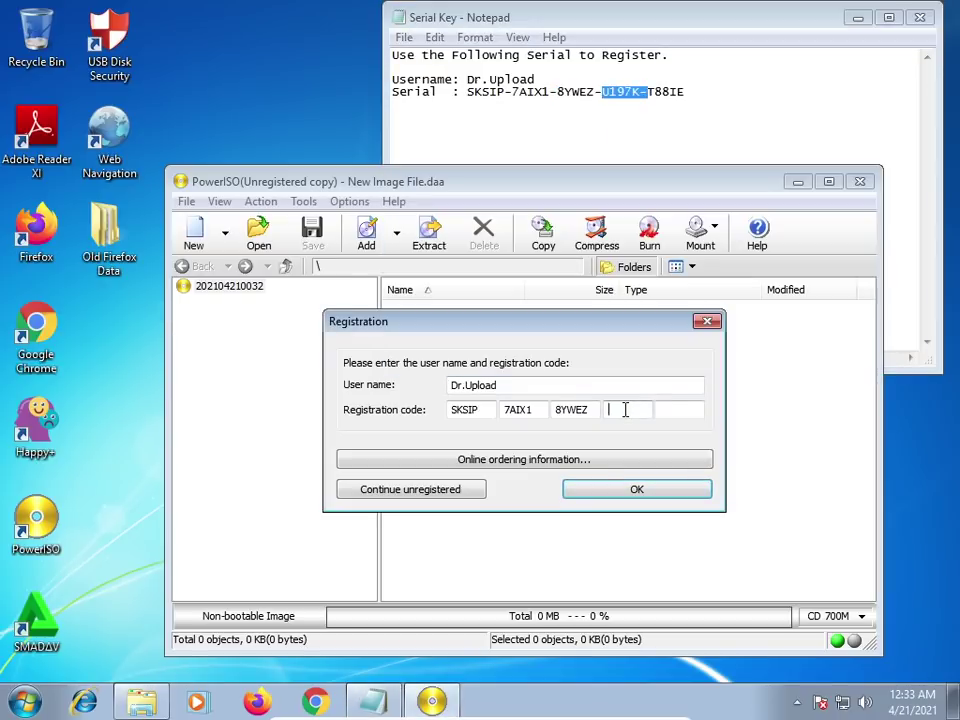
right_click(624, 410)
left_click(668, 490)
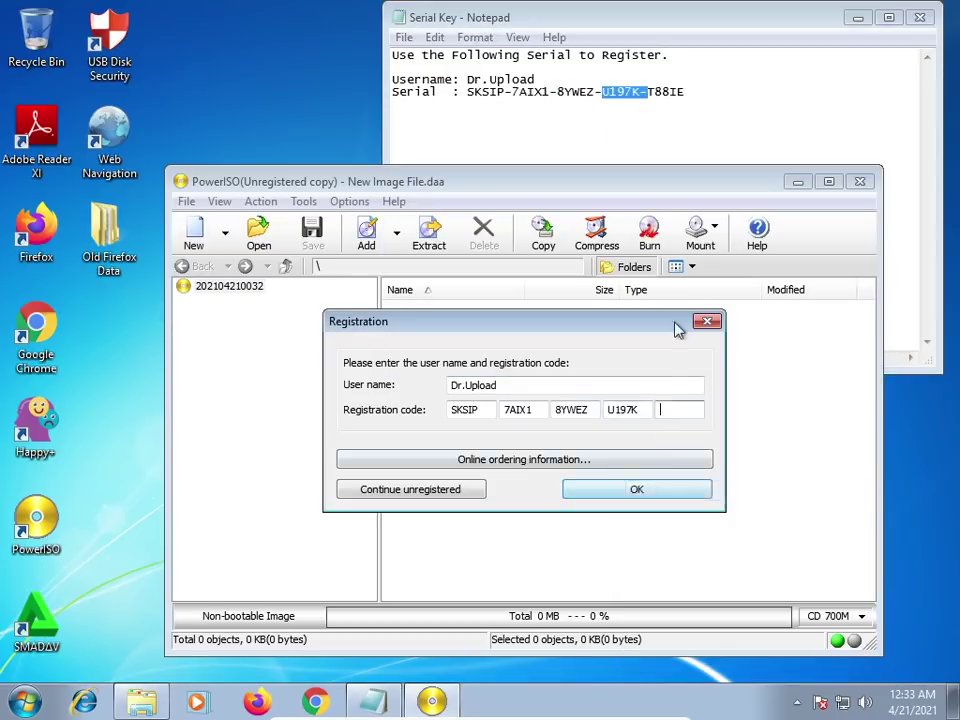
Copy the last group of the serial from the text file into the fifth registration code field
double_click(668, 92)
right_click(670, 92)
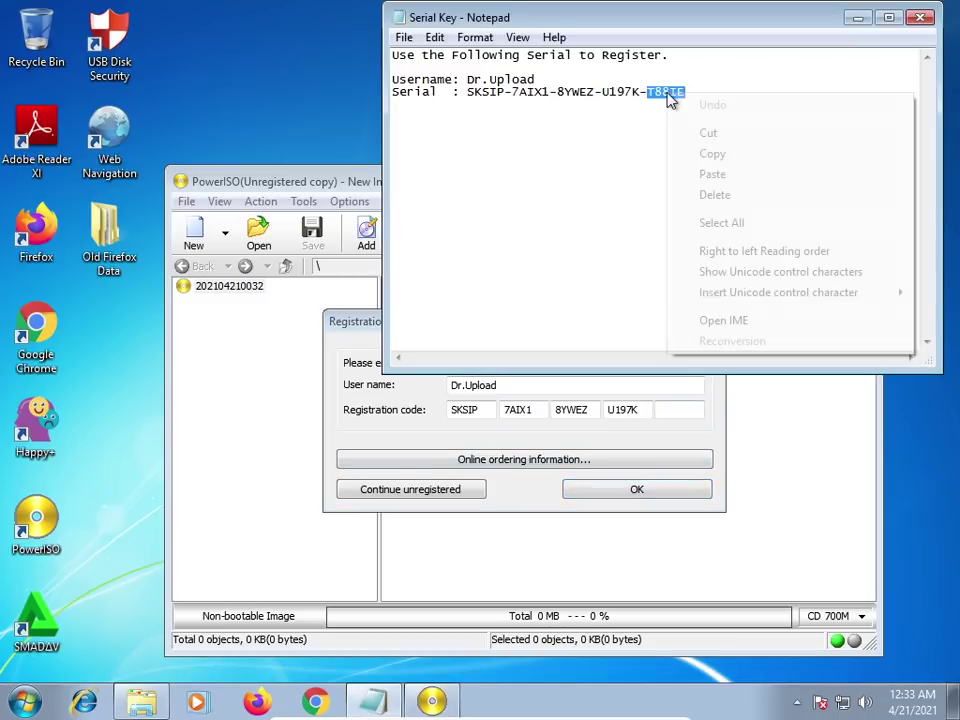
left_click(719, 153)
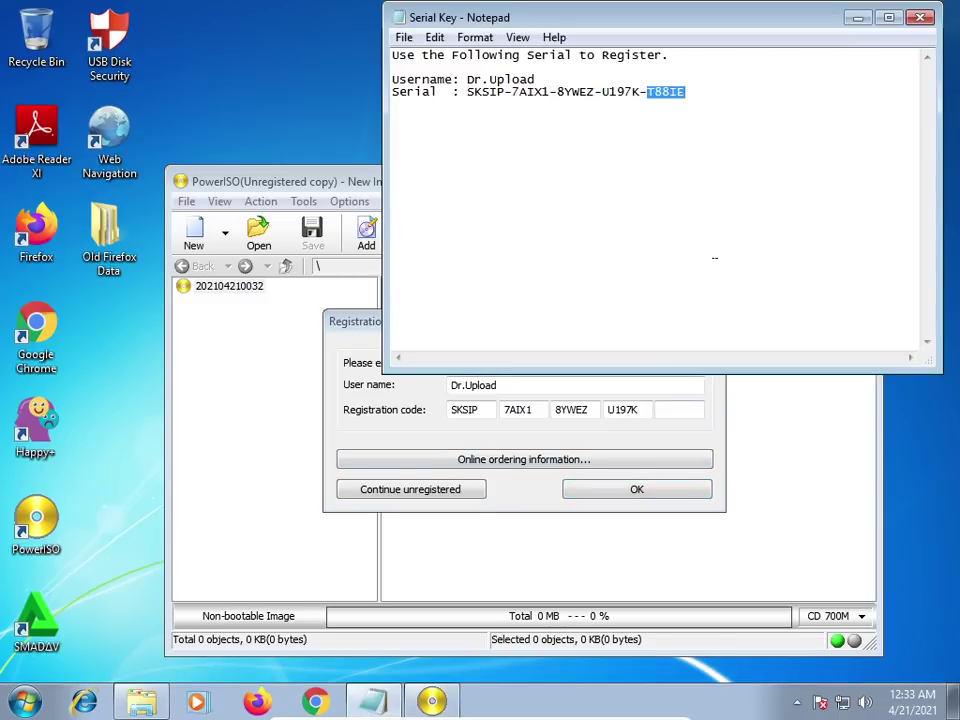
left_click(677, 408)
right_click(678, 411)
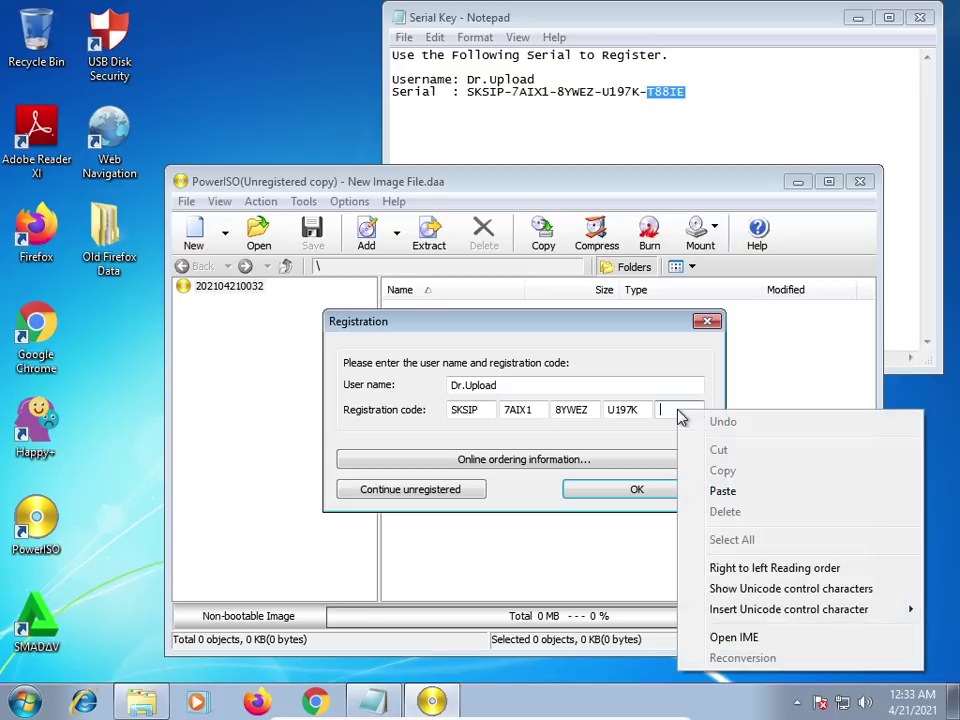
left_click(751, 491)
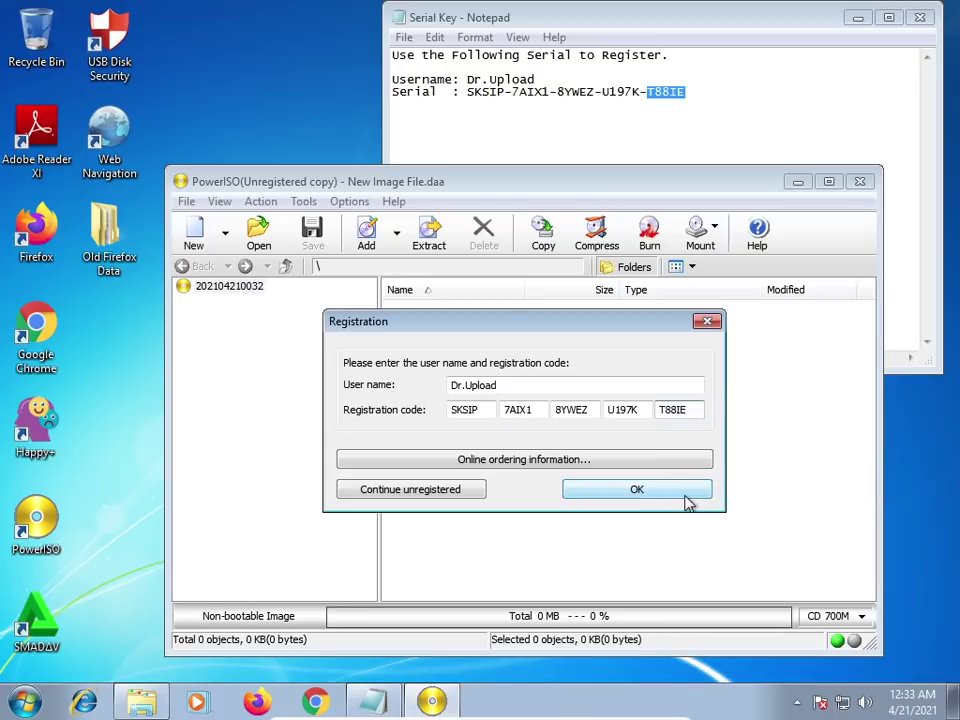
Submit the PowerISO registration, then close PowerISO and the serial key text file
left_click(676, 491)
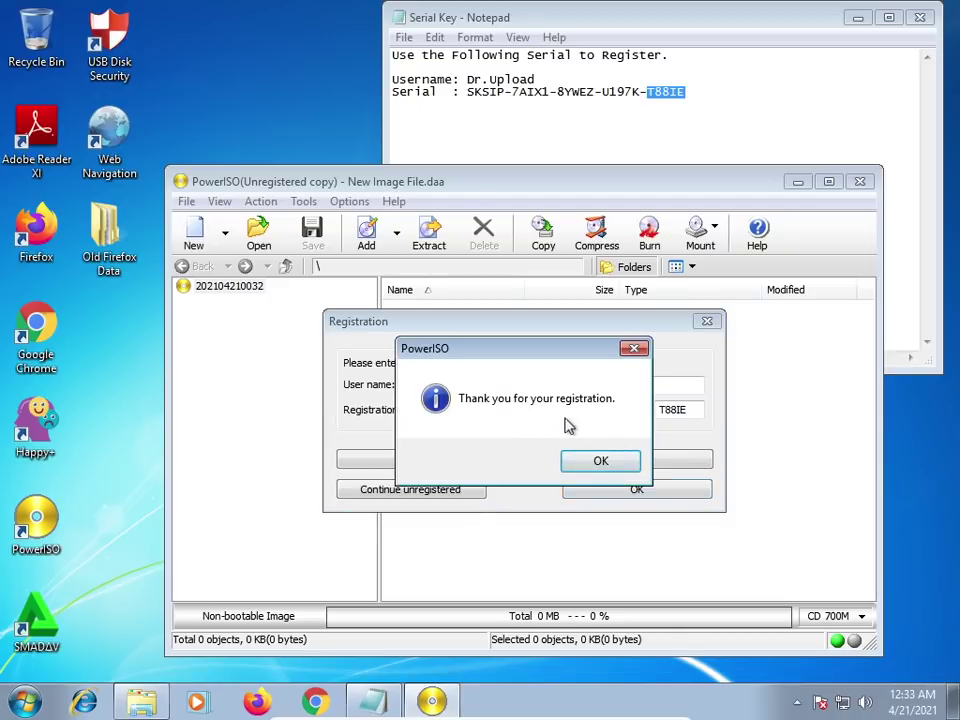
left_click(586, 464)
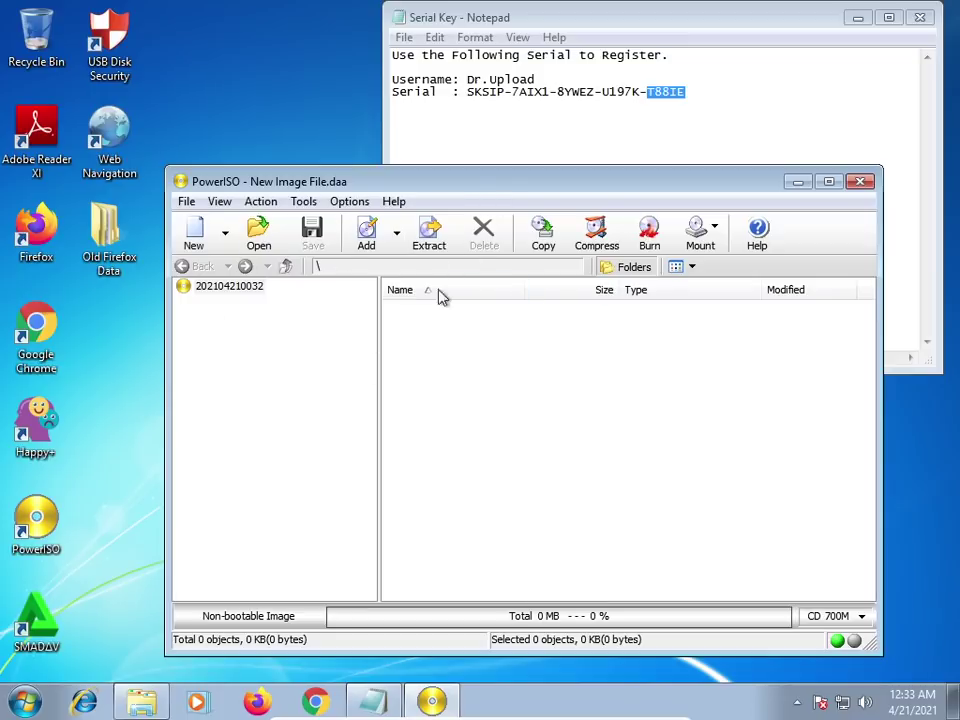
left_click_drag(652, 190, 644, 153)
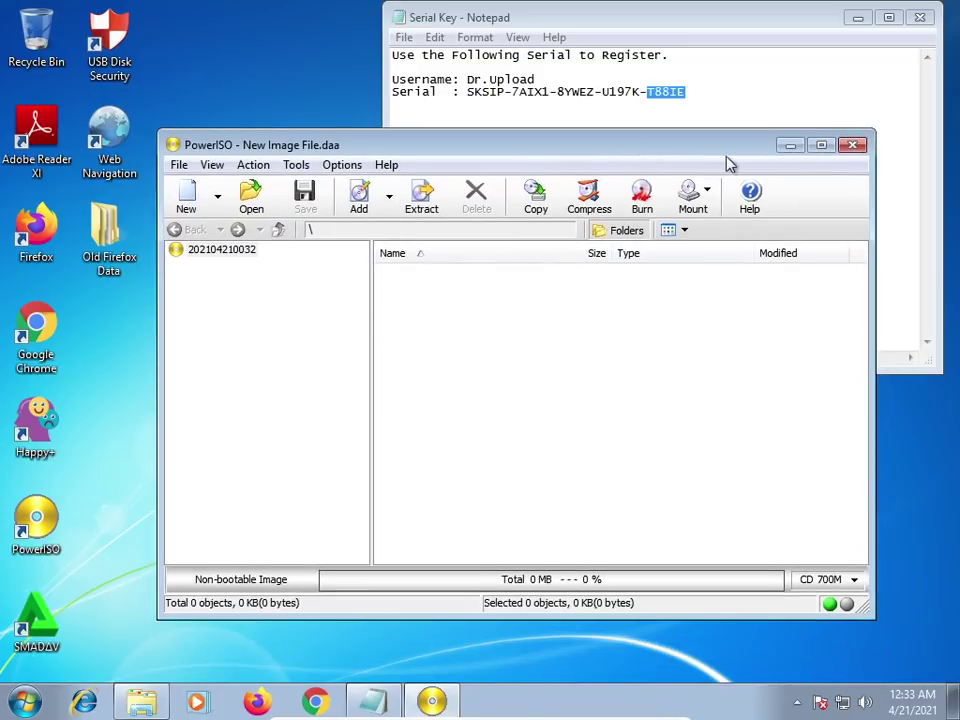
left_click(853, 146)
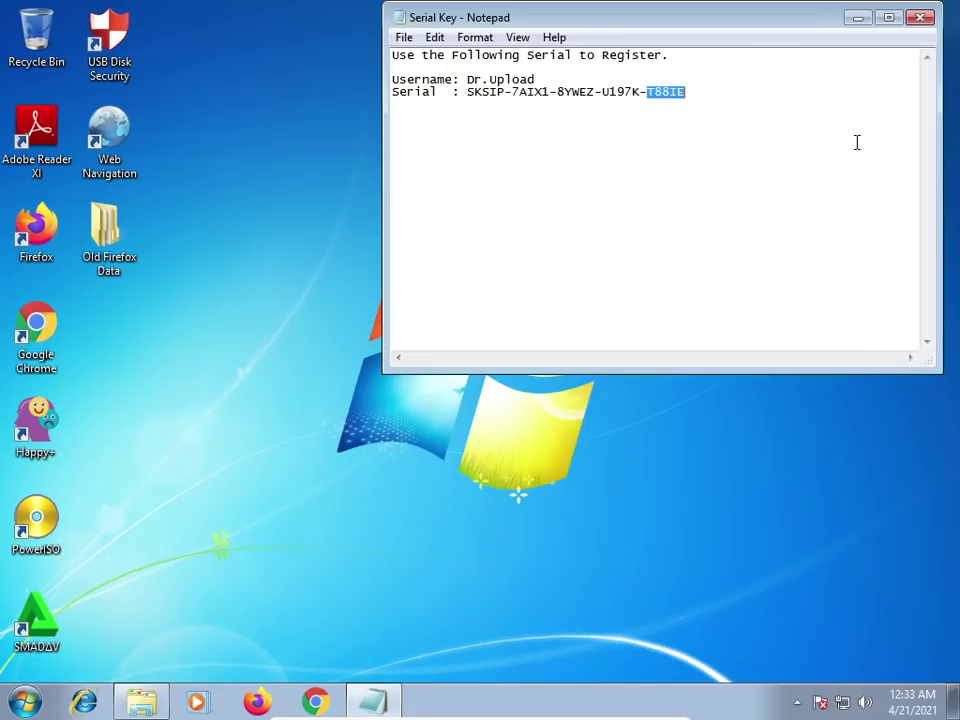
left_click_drag(800, 25, 725, 80)
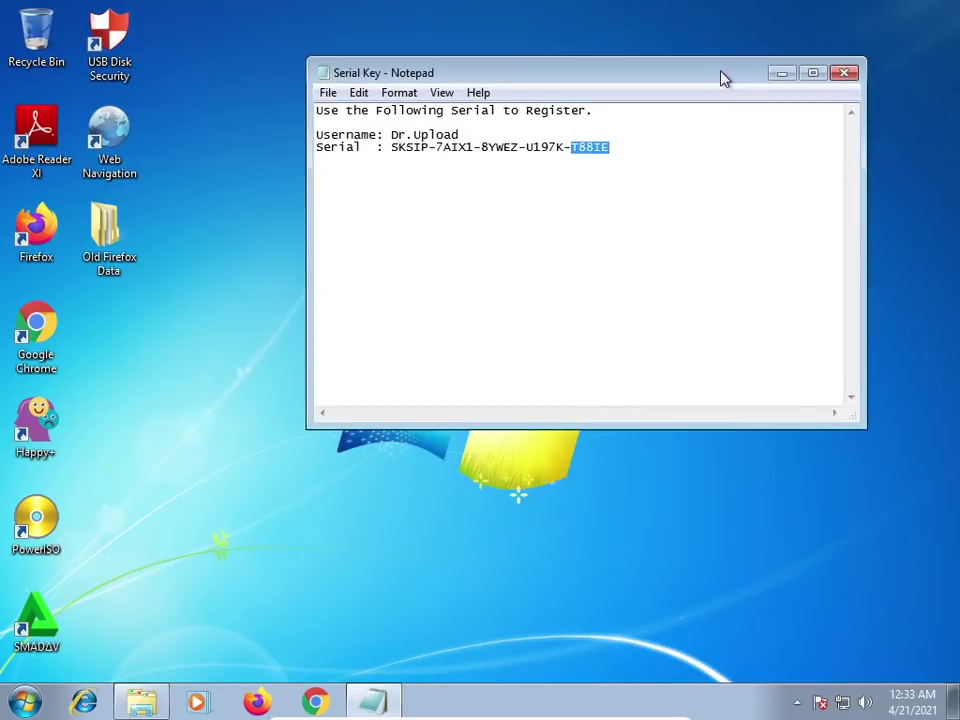
left_click(845, 74)
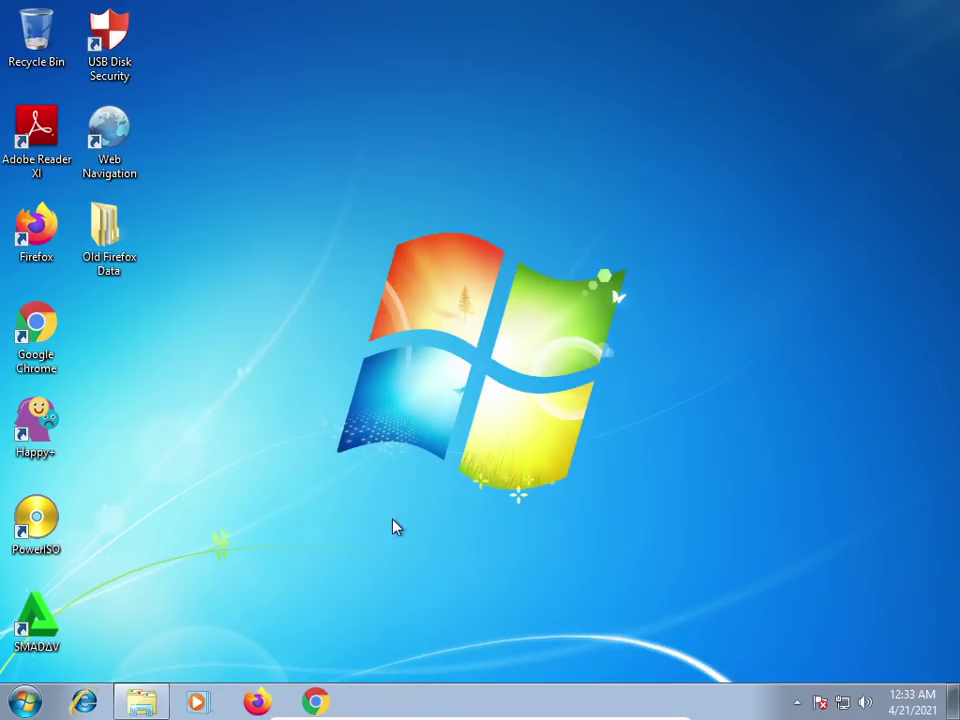
Check the MS.Office.2010.Pro.Plus image in the CD drive's Office folder, then close the folder window
left_click(150, 701)
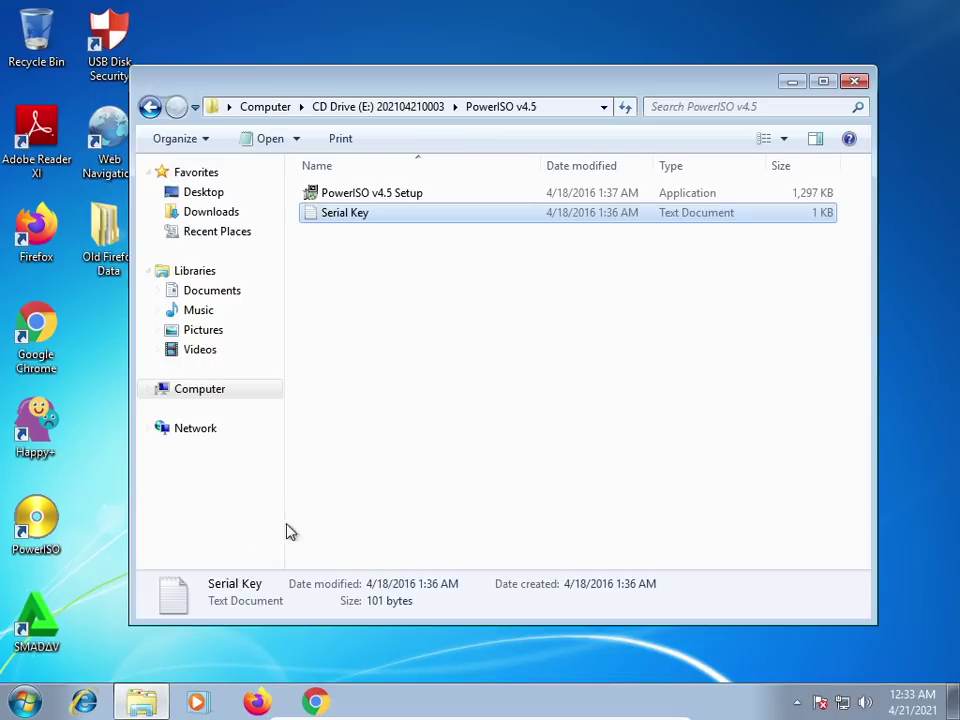
left_click(150, 108)
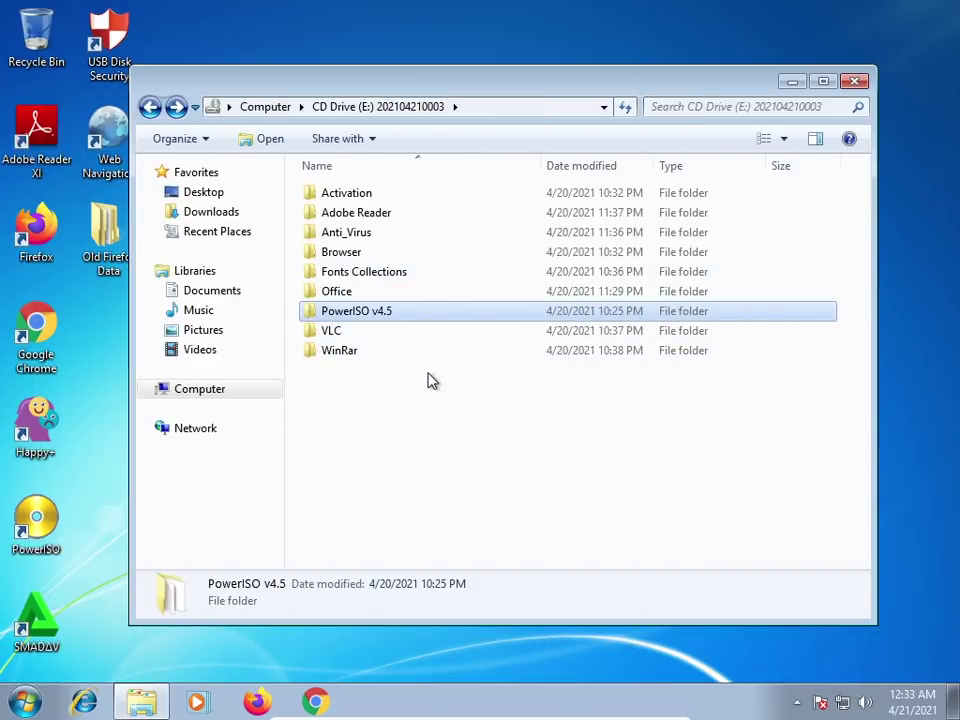
double_click(354, 295)
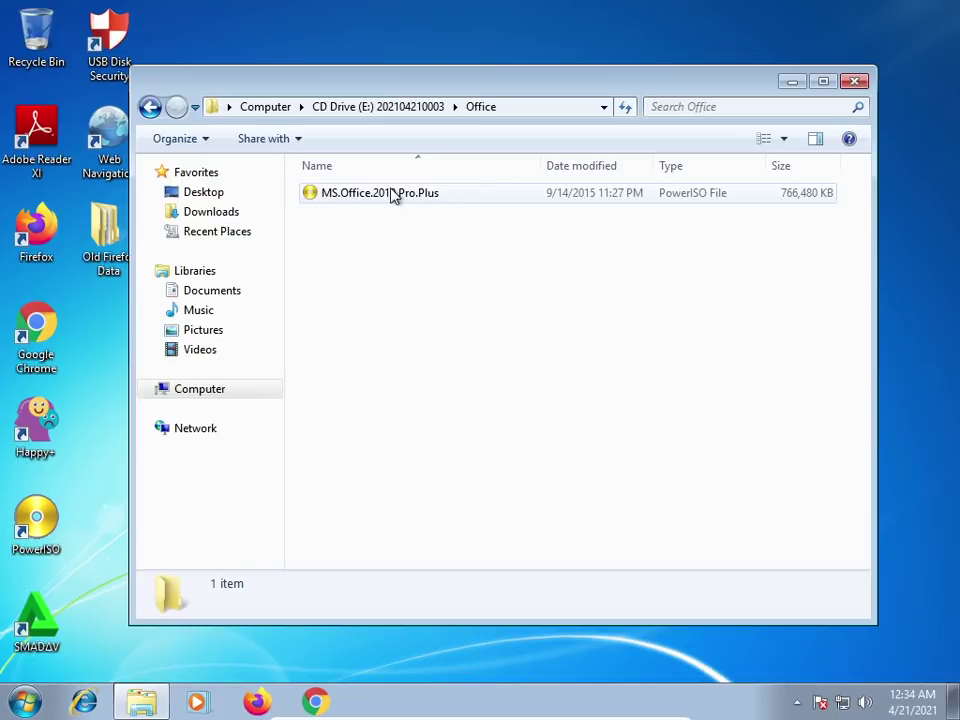
left_click(324, 196)
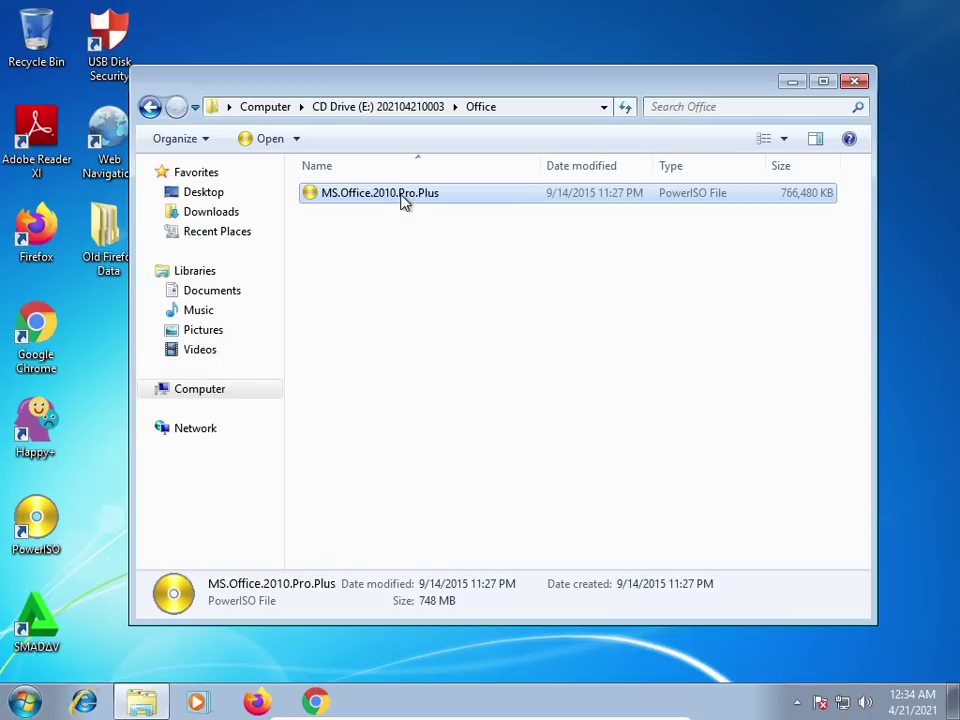
left_click(790, 82)
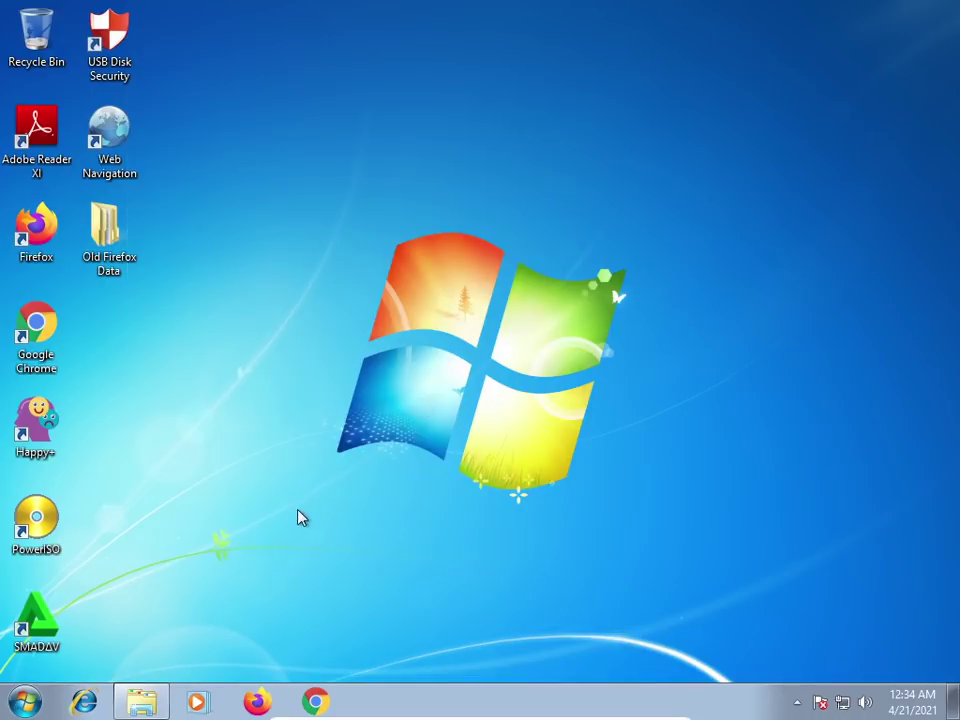
left_click(141, 702)
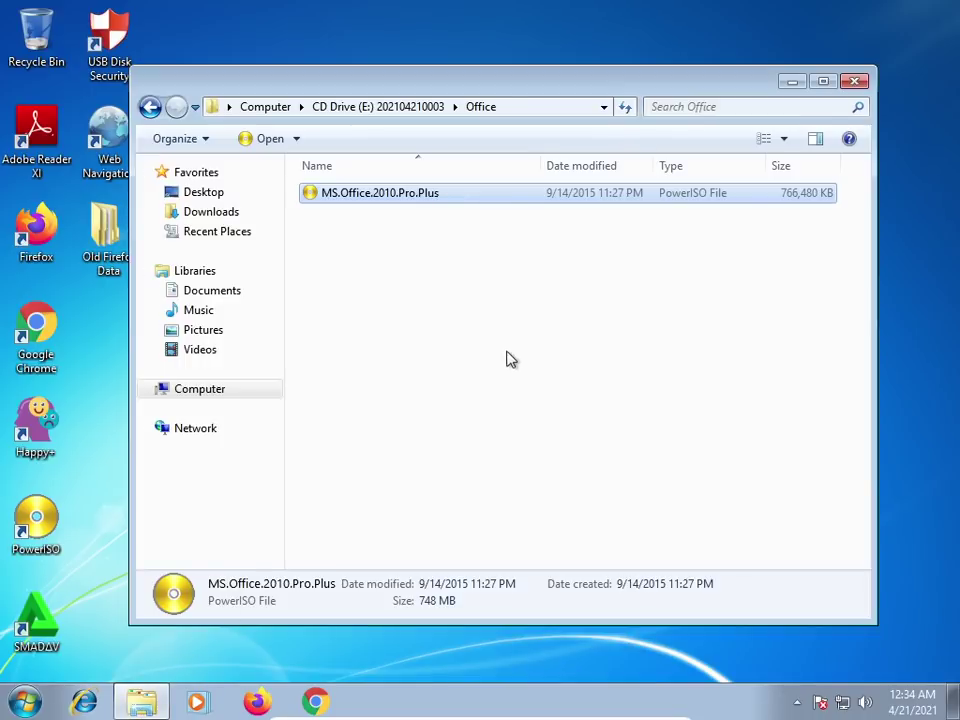
left_click(853, 83)
Run msconfig and apply a boot timeout of 3 seconds in System Configuration
left_click(27, 703)
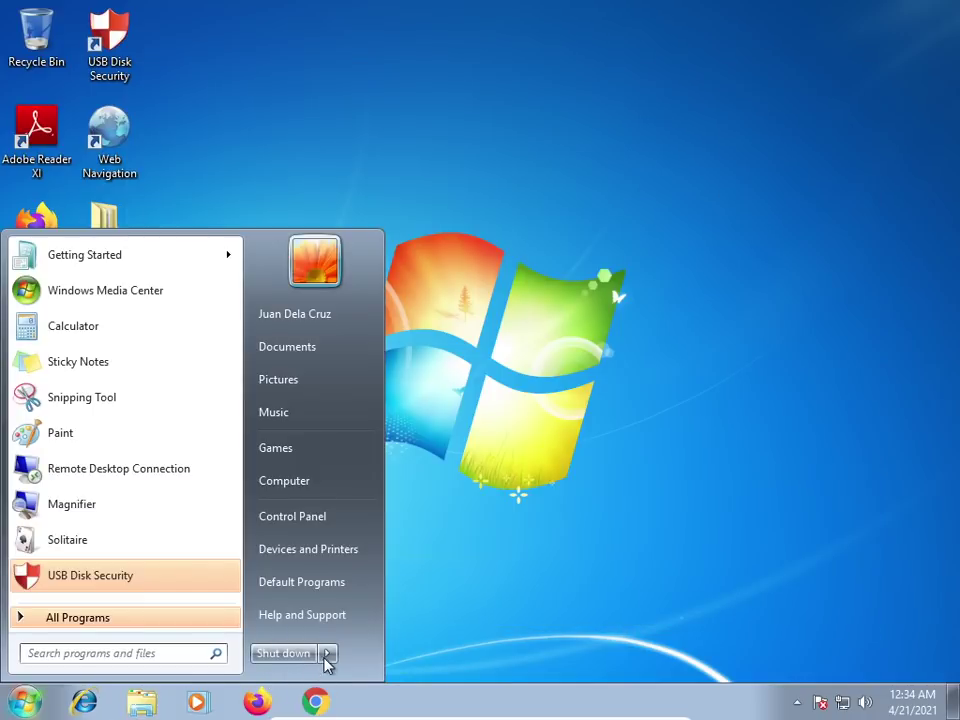
left_click(495, 454)
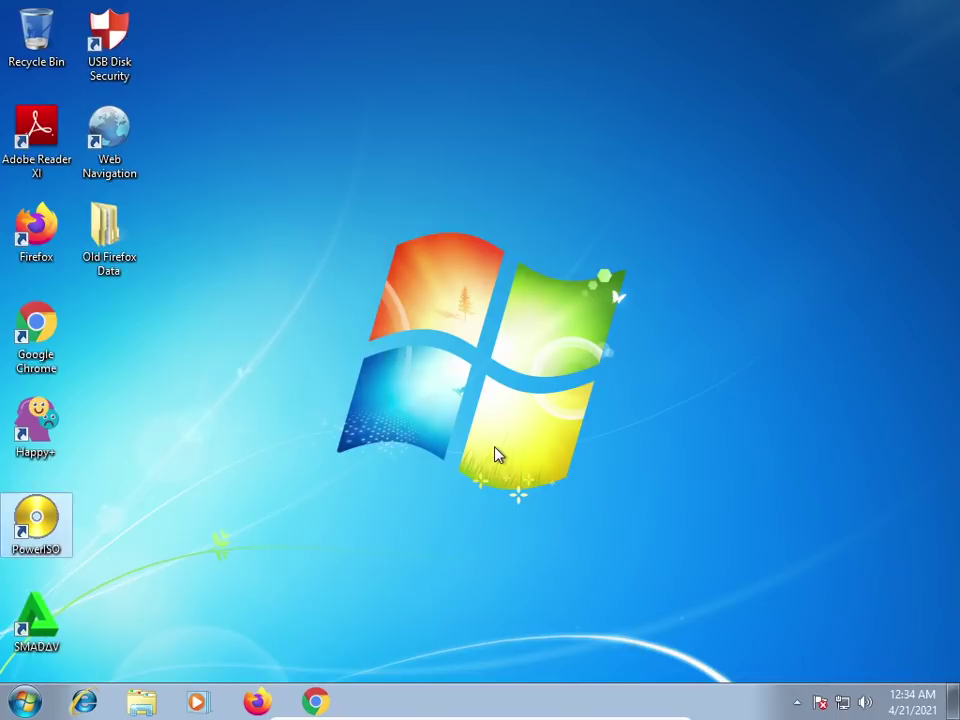
left_click(27, 703)
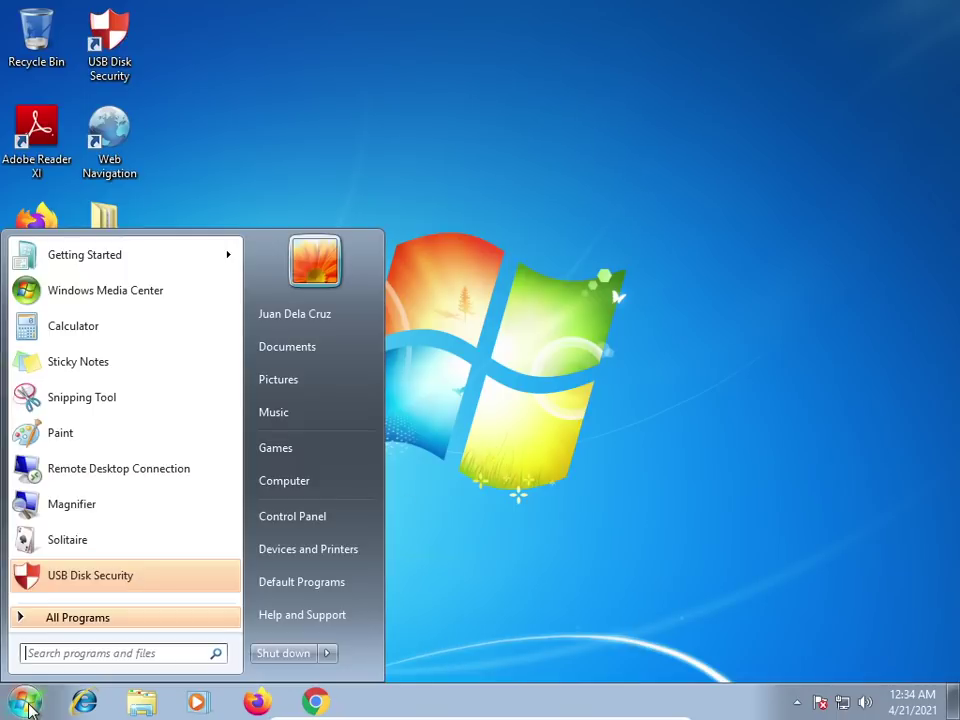
left_click(72, 655)
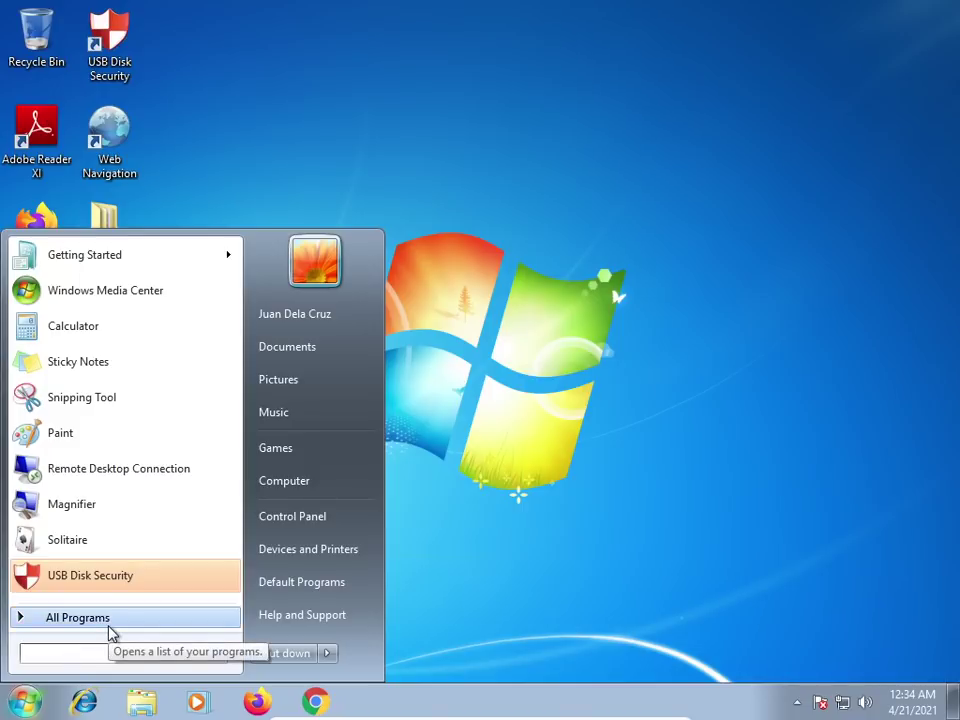
type("msconfig")
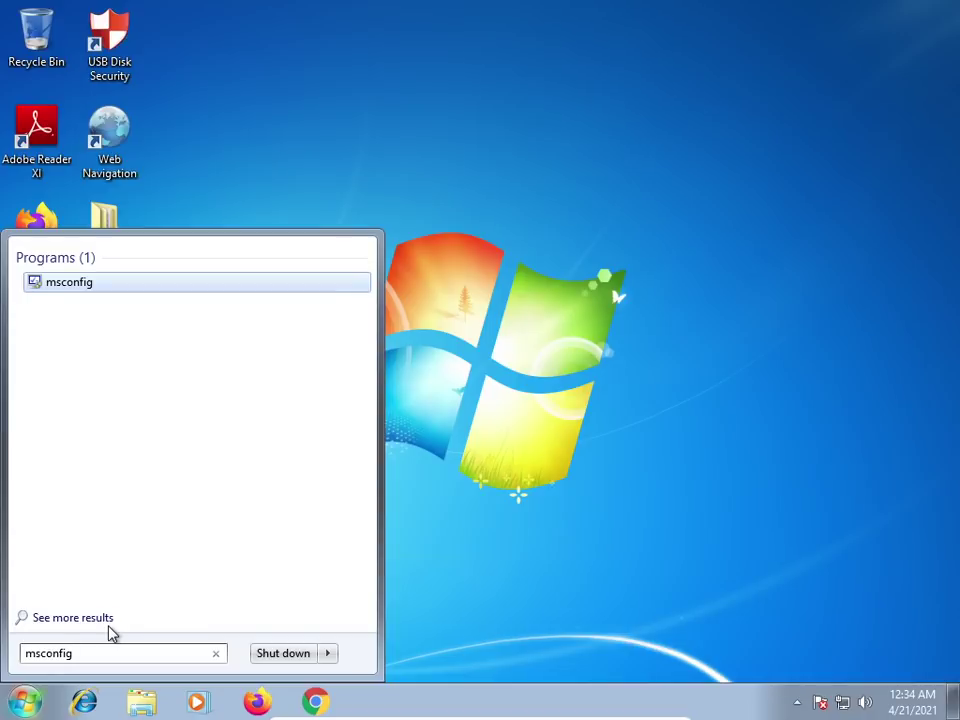
left_click(84, 286)
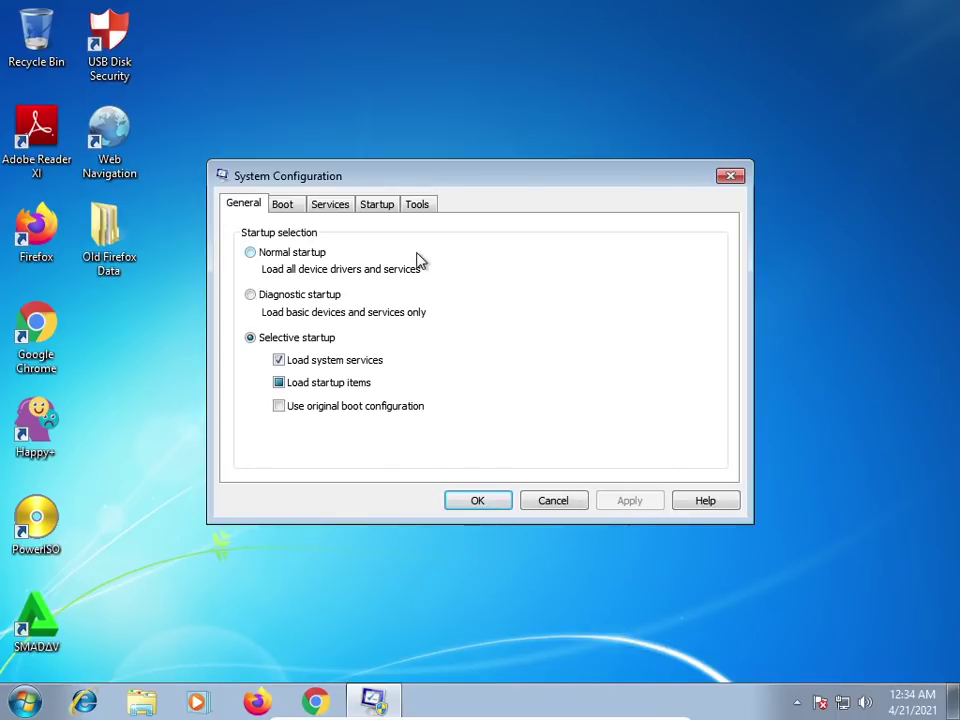
left_click(284, 206)
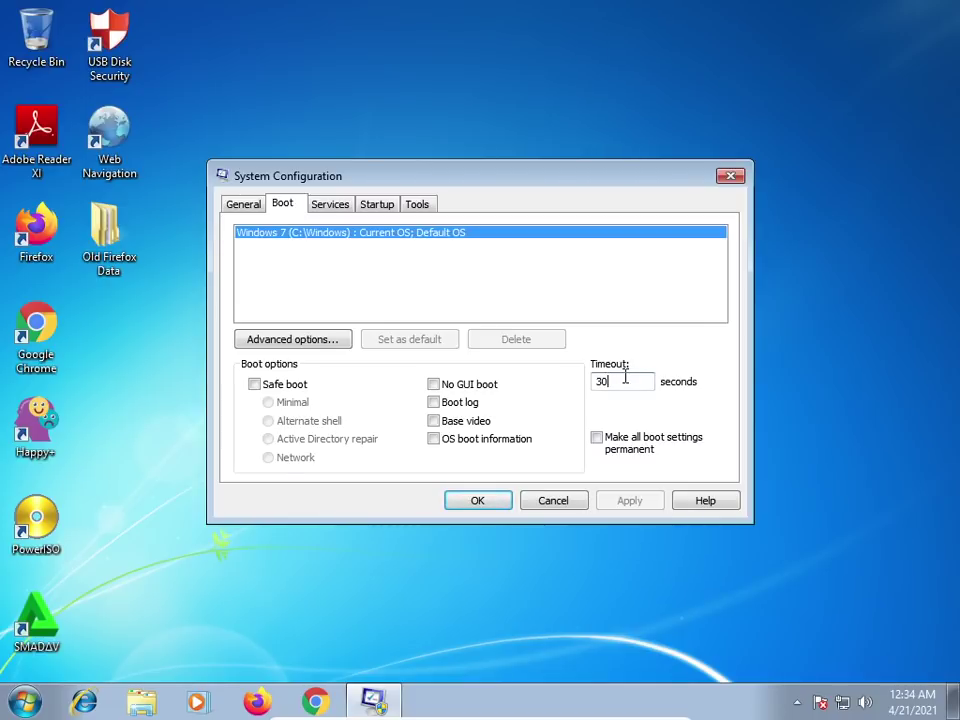
key("BackSpace")
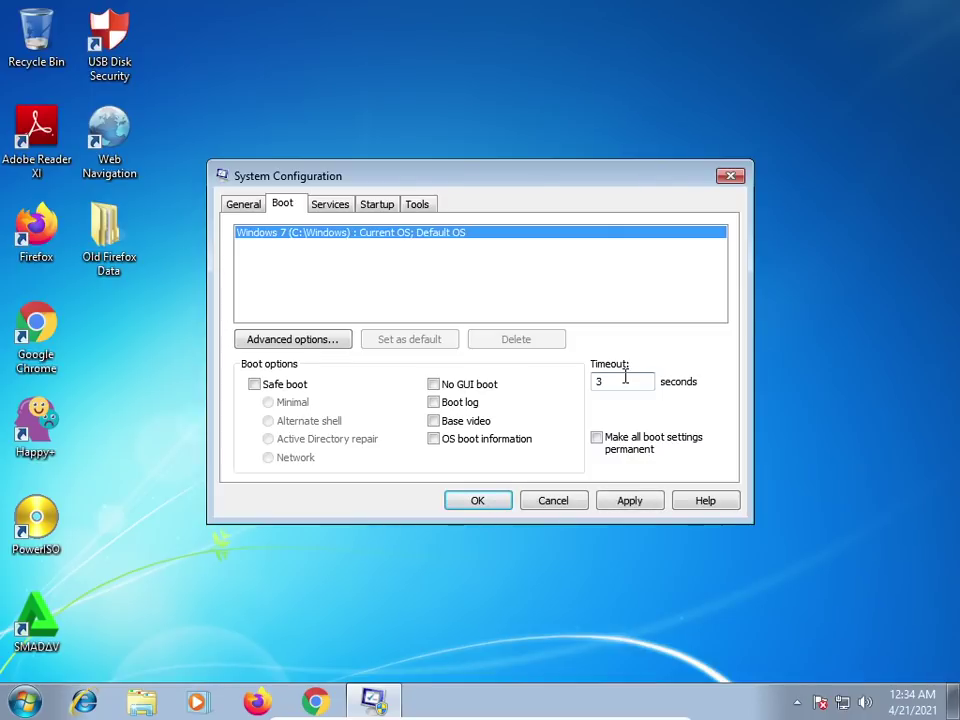
left_click(638, 505)
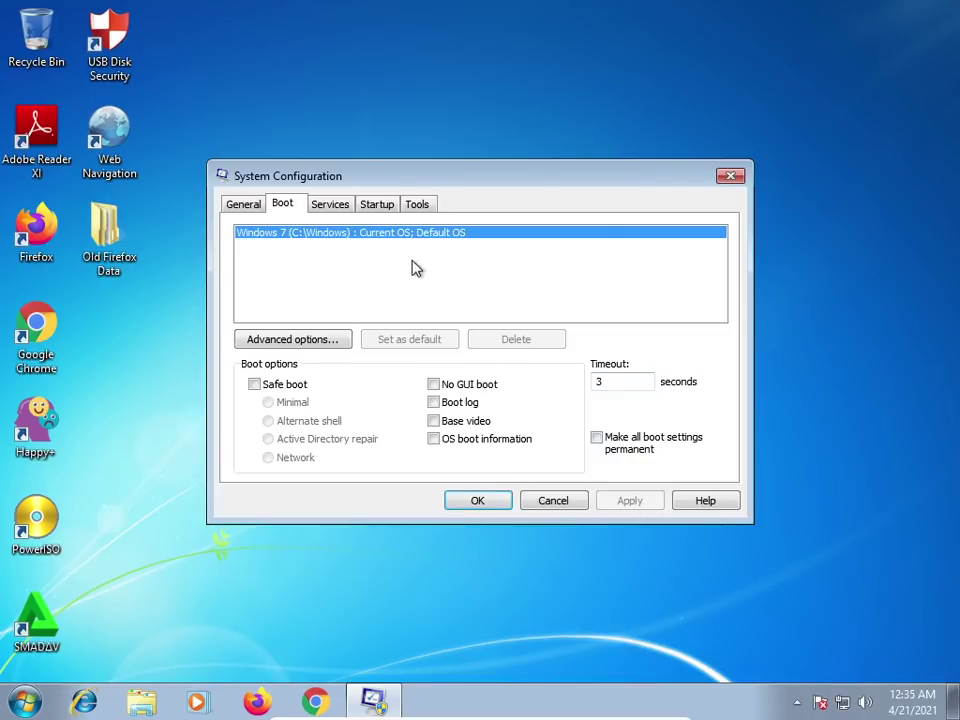
Disable the Happyso, Adobe Reader and Acrobat Manager, and PowerISO Virtual Drive Manager startup items, then apply and close System Configuration
left_click(385, 207)
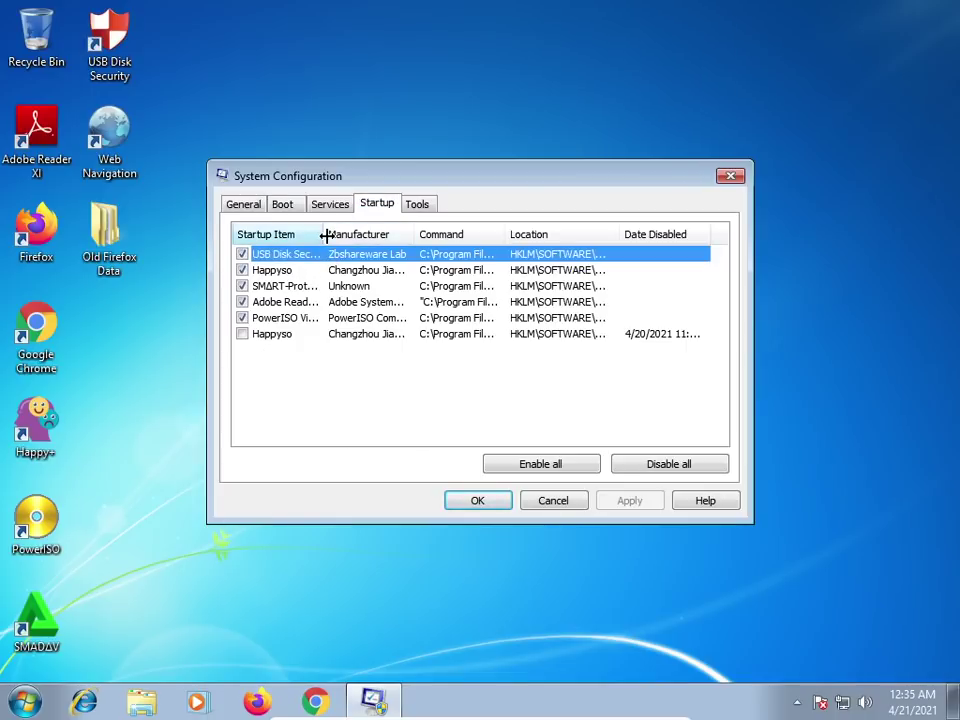
left_click_drag(326, 236, 446, 247)
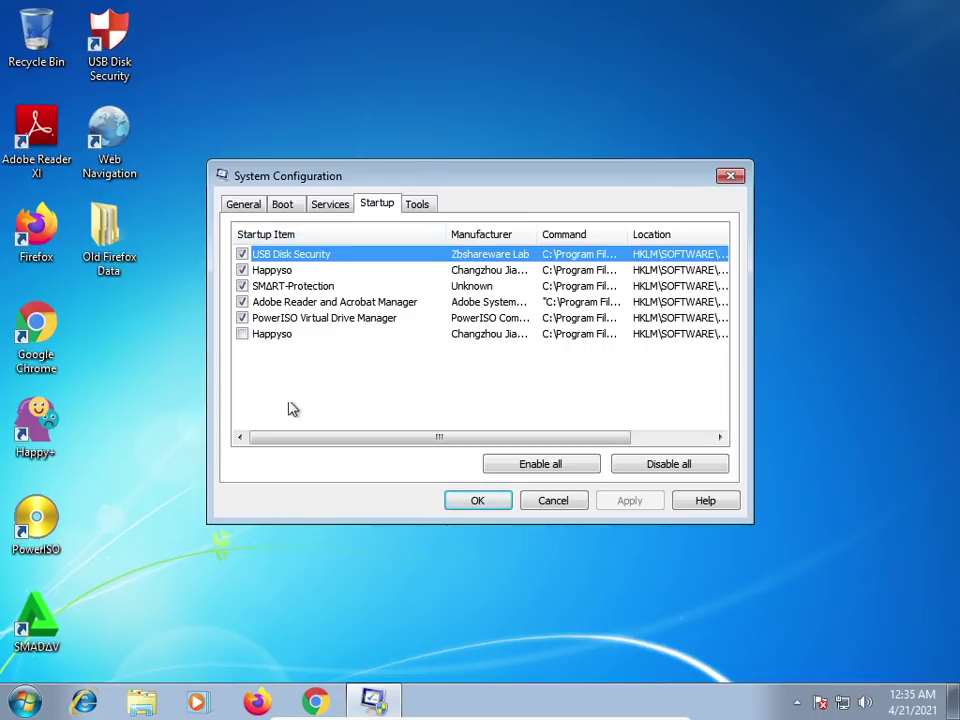
left_click(242, 318)
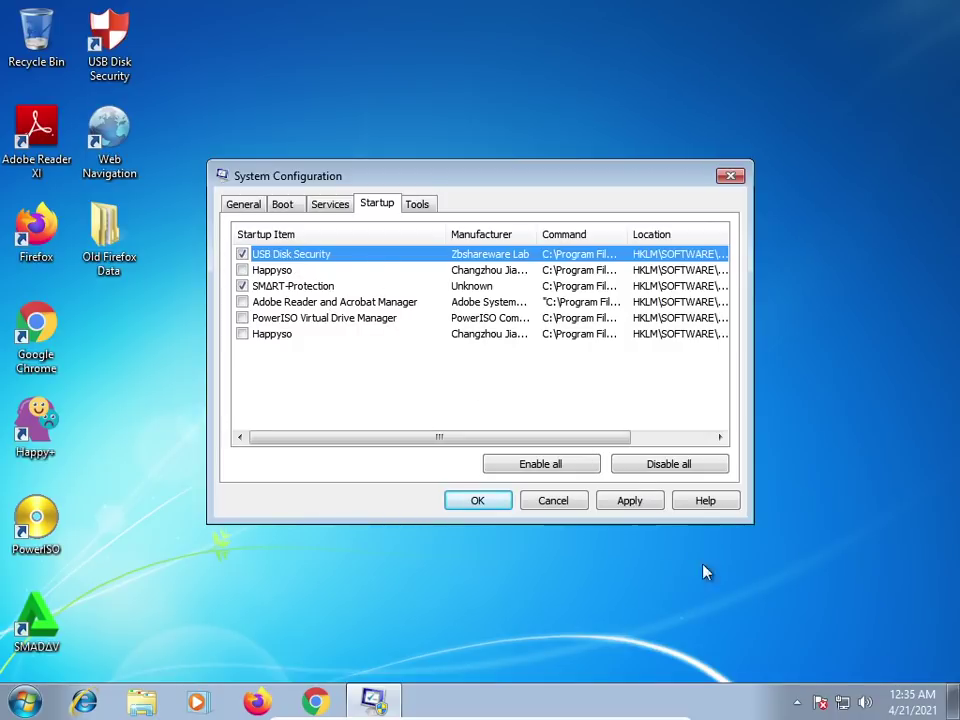
left_click(797, 702)
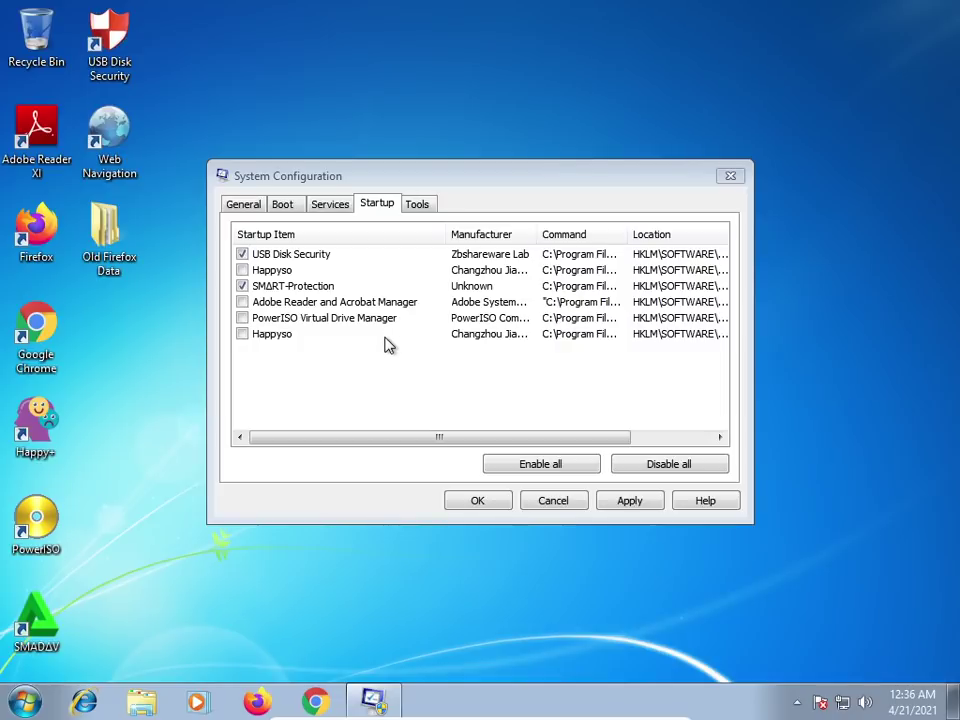
left_click(646, 507)
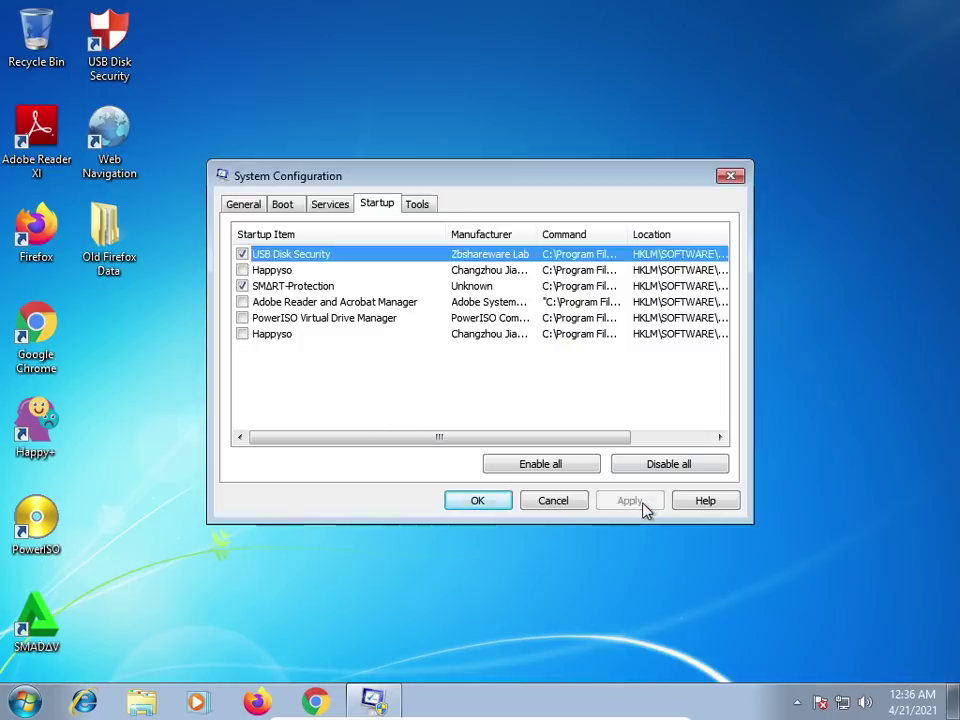
left_click(478, 501)
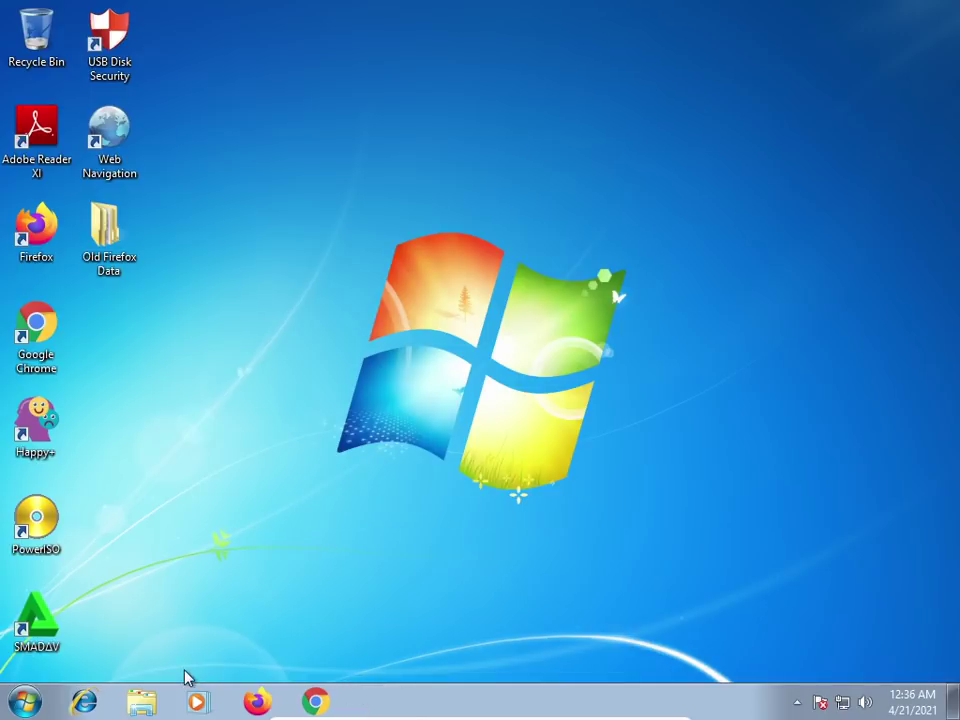
Restart the computer and dismiss the virtual machine's mouse pointer integration notice
left_click(26, 703)
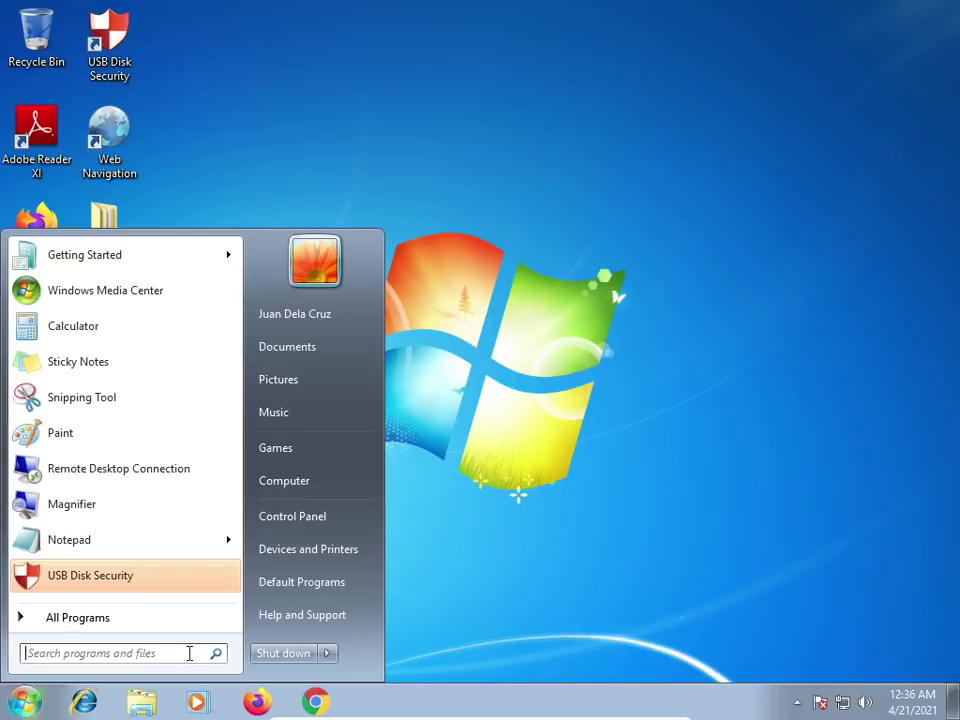
mouse_move(326, 656)
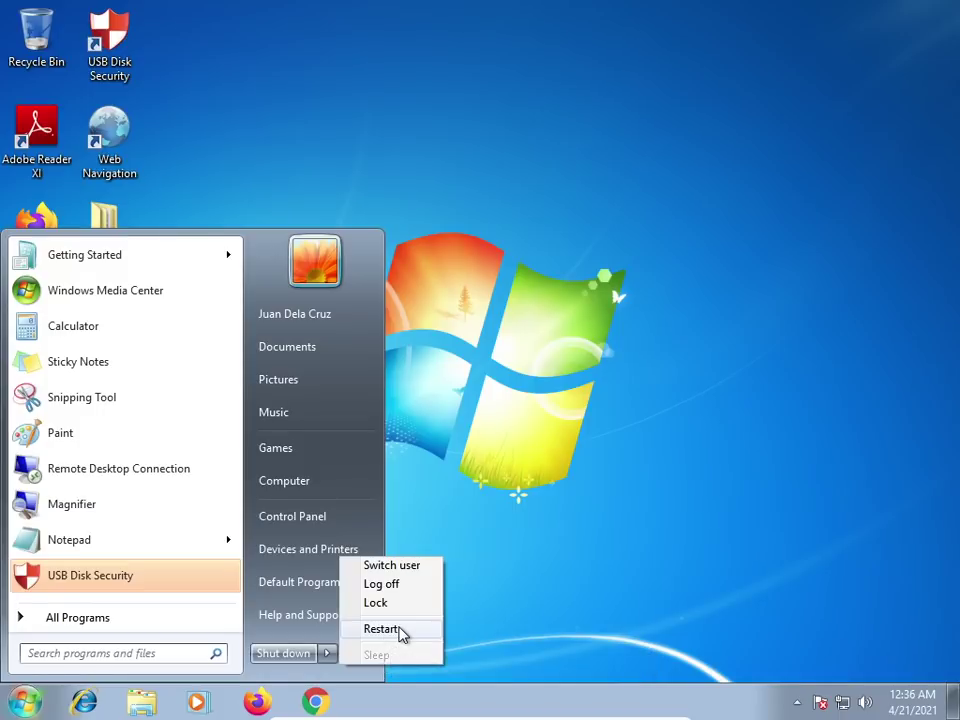
left_click(382, 629)
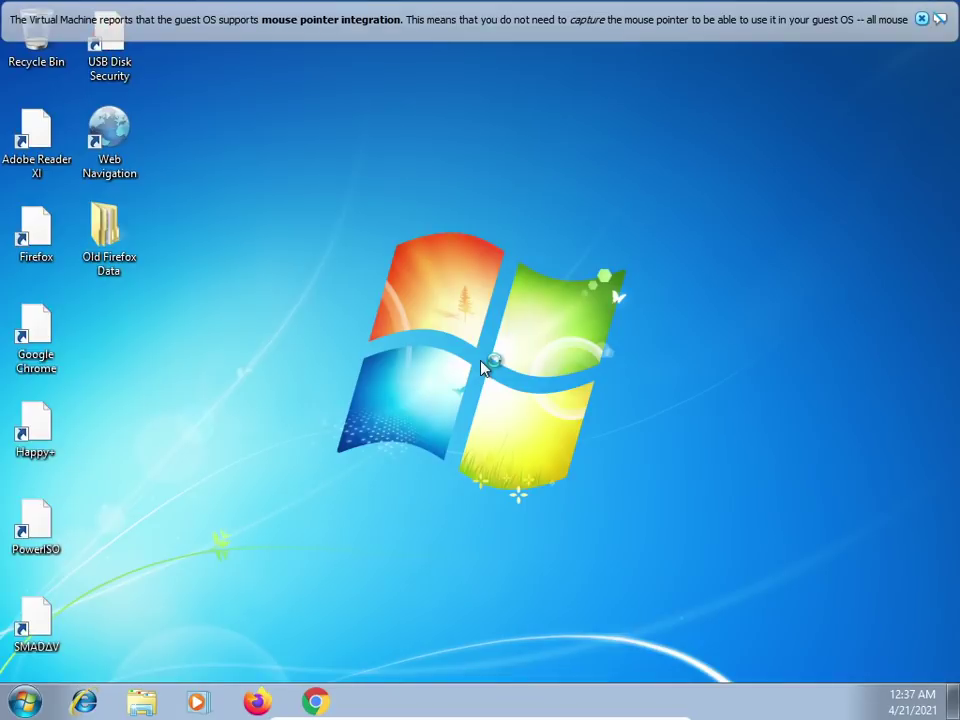
left_click(921, 18)
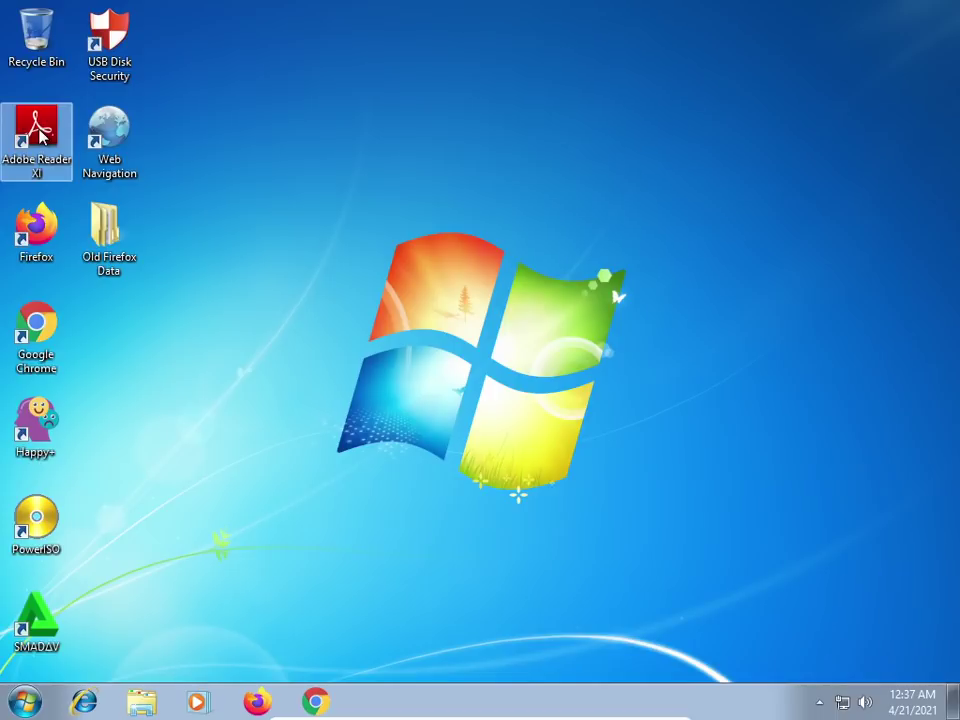
Open Adobe Reader XI from the desktop, accept its license agreement, and close the program
double_click(42, 137)
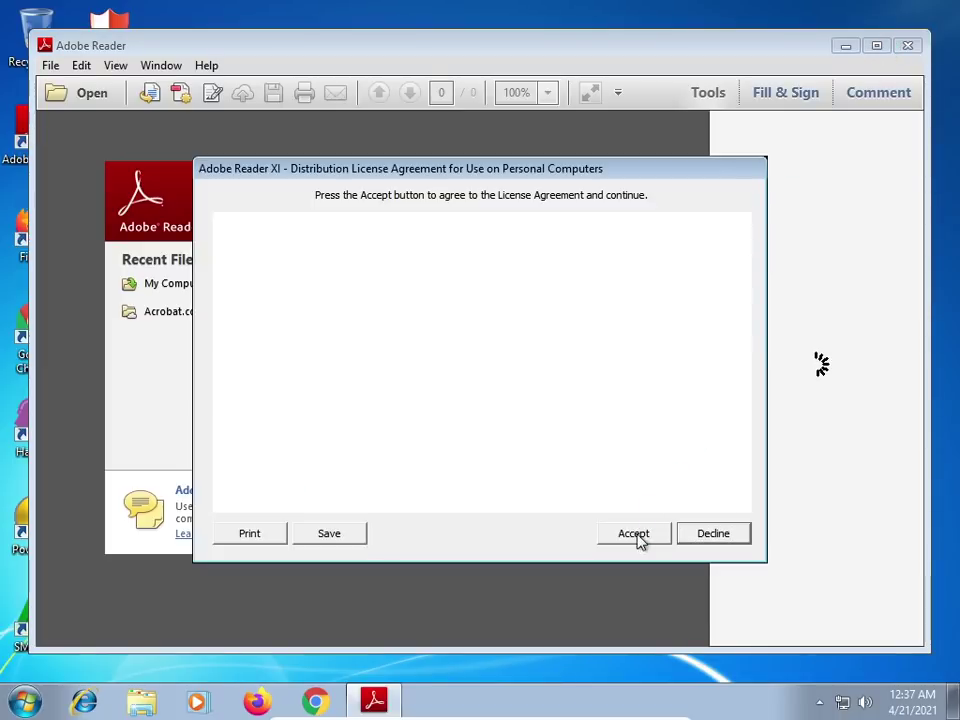
left_click(633, 533)
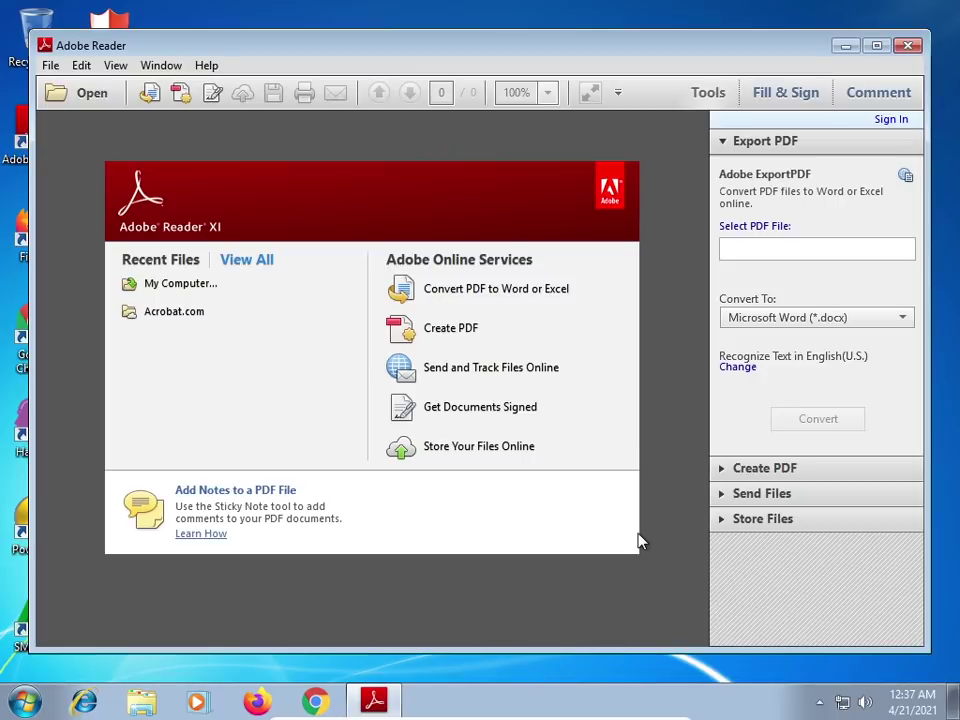
left_click(877, 46)
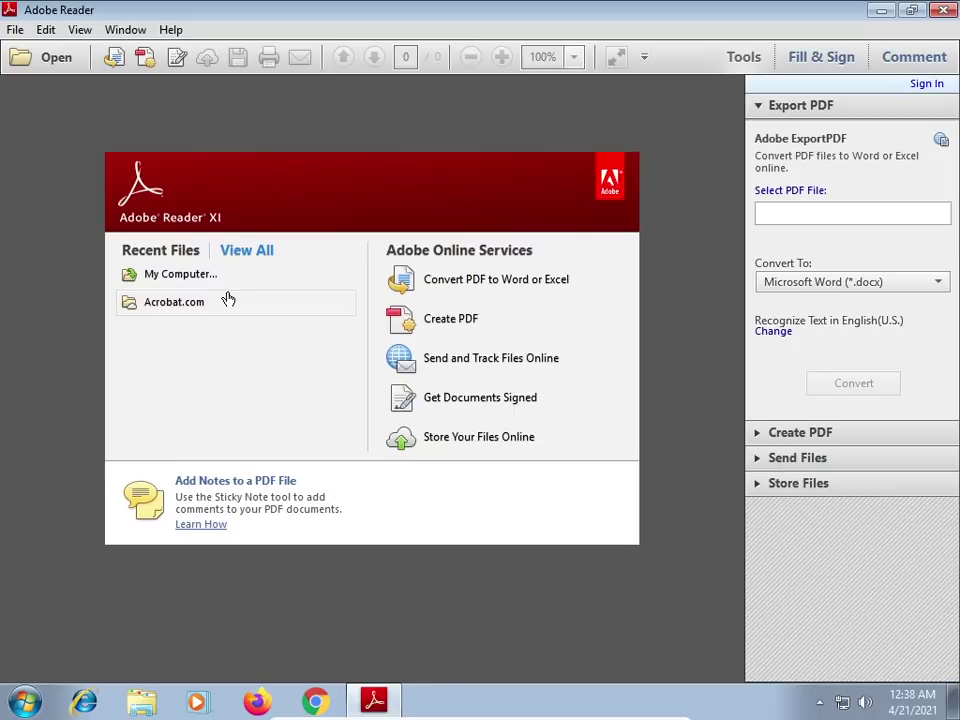
left_click(943, 10)
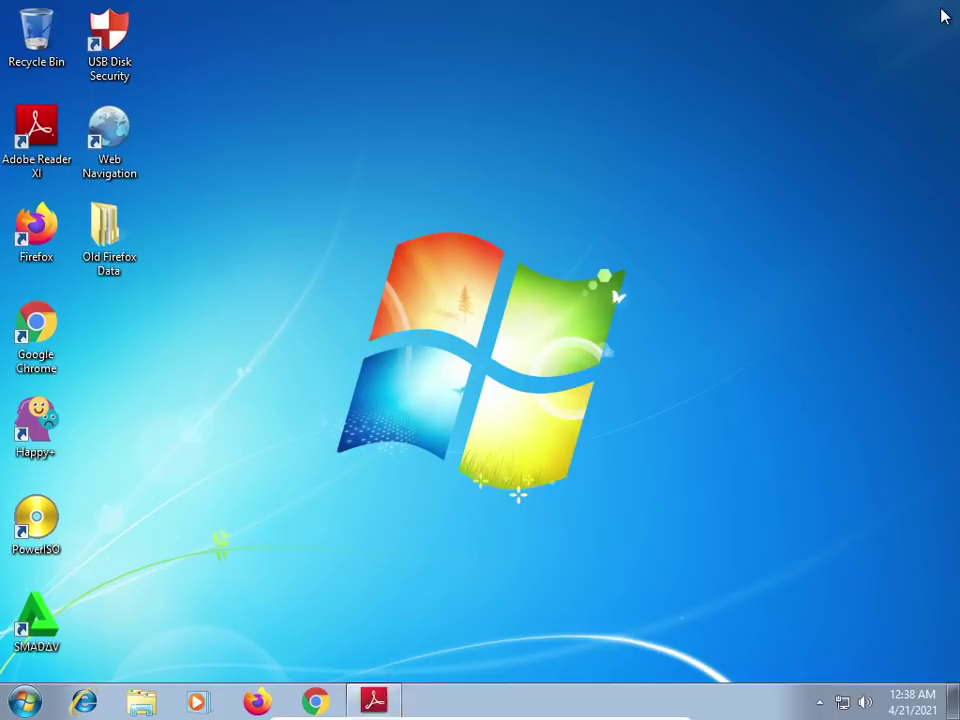
Select the Web Navigation shortcut and the Old Firefox Data folder on the desktop
right_click(291, 136)
left_click(334, 186)
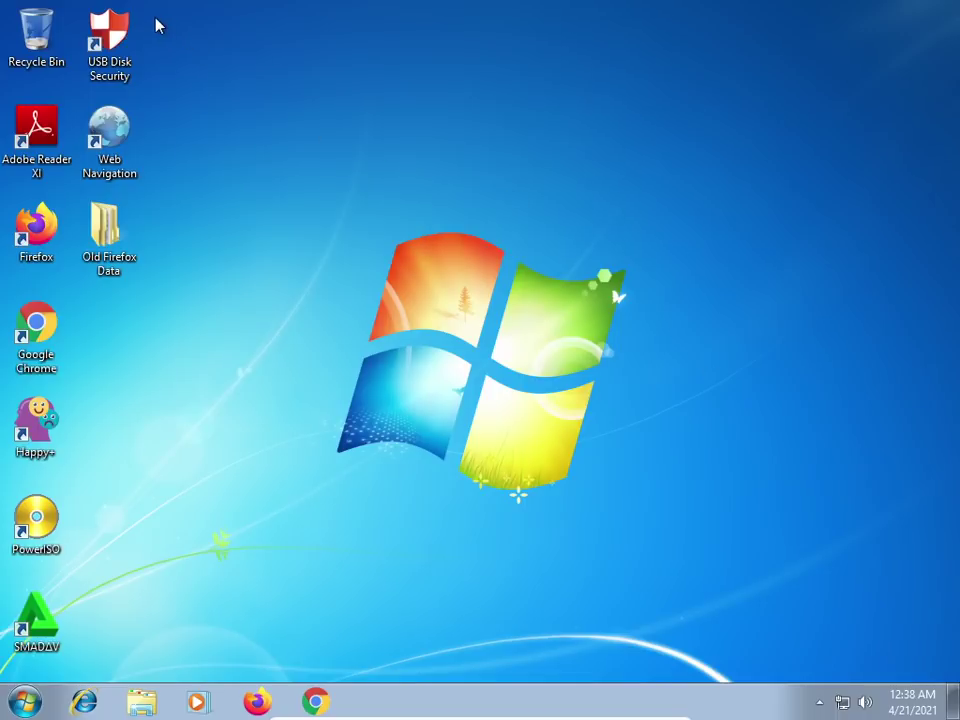
left_click_drag(155, 20, 92, 281)
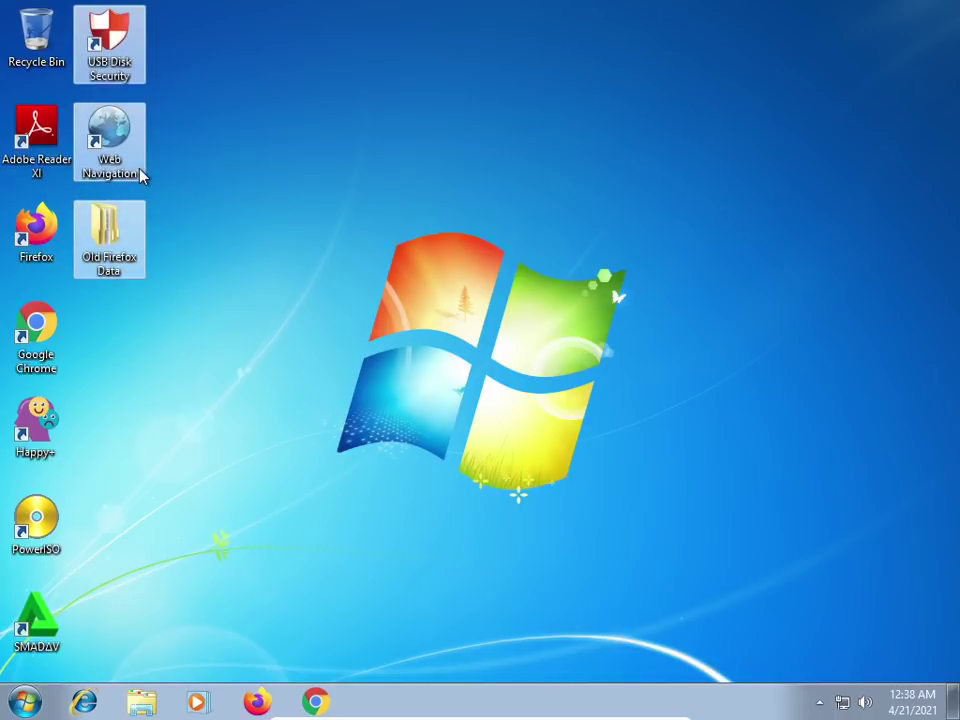
left_click(122, 227)
left_click(155, 124)
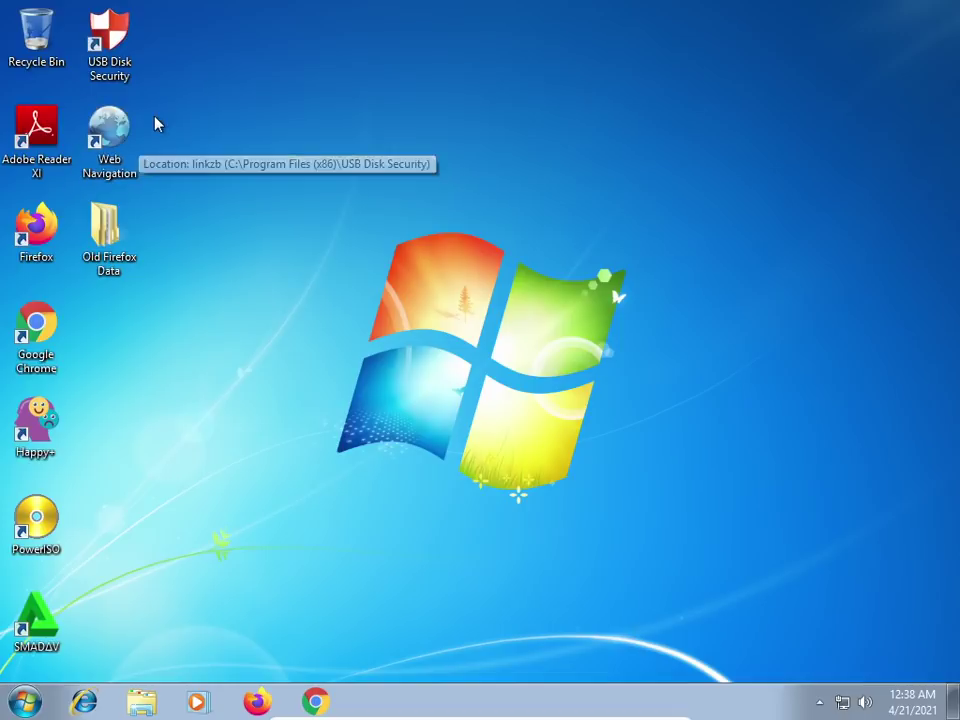
left_click_drag(165, 106, 78, 216)
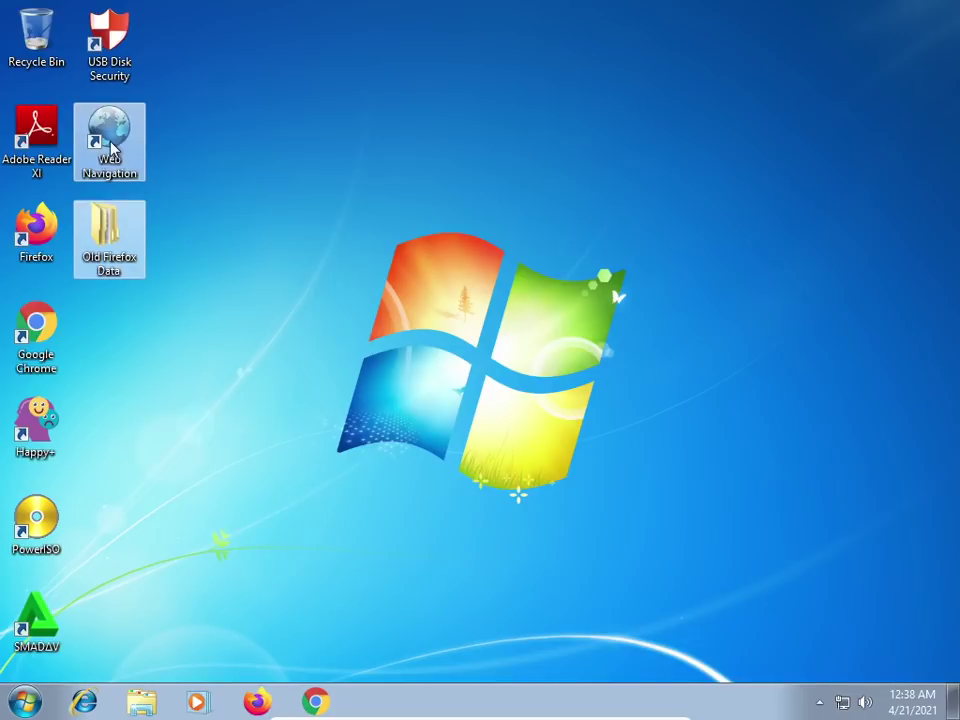
Delete the Web Navigation shortcut, the Old Firefox Data folder and the Happy+ shortcut from the desktop, and refresh it
key("Delete")
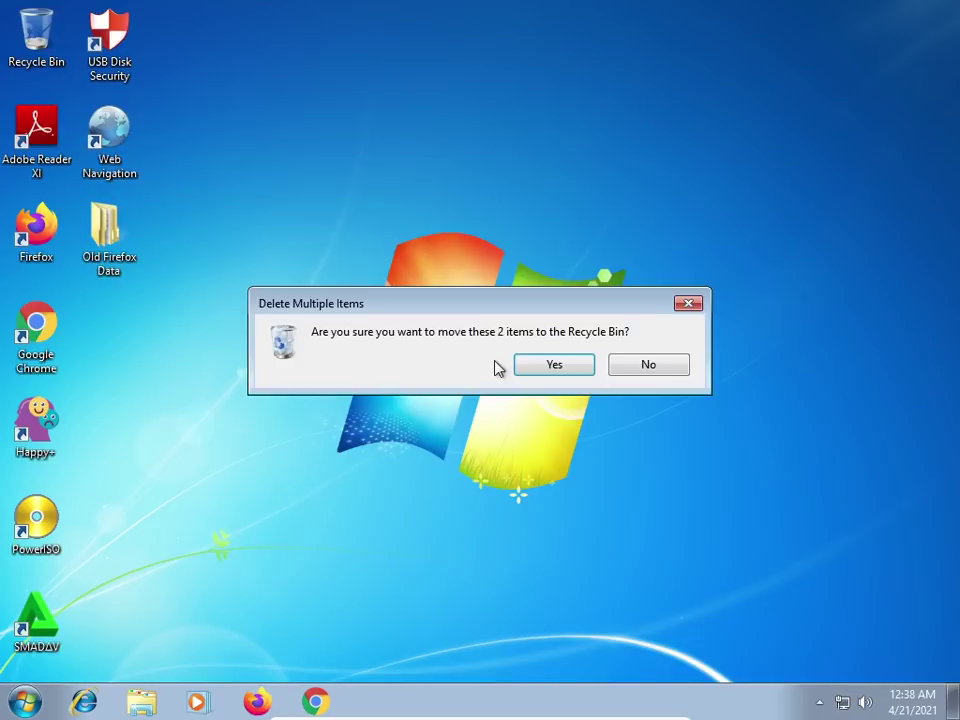
left_click(552, 366)
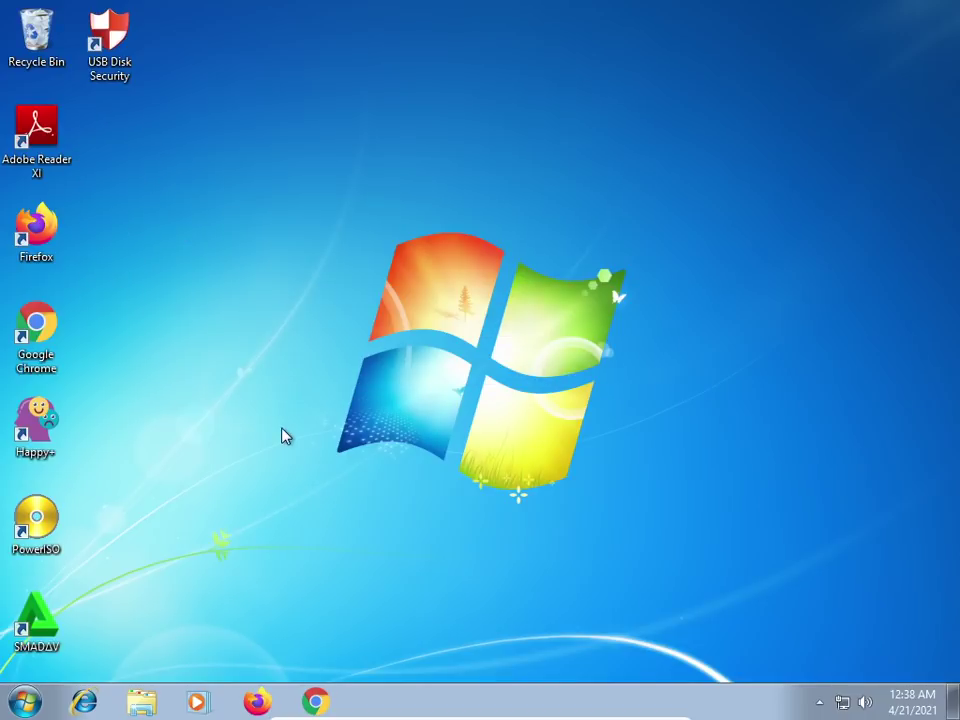
left_click(58, 428)
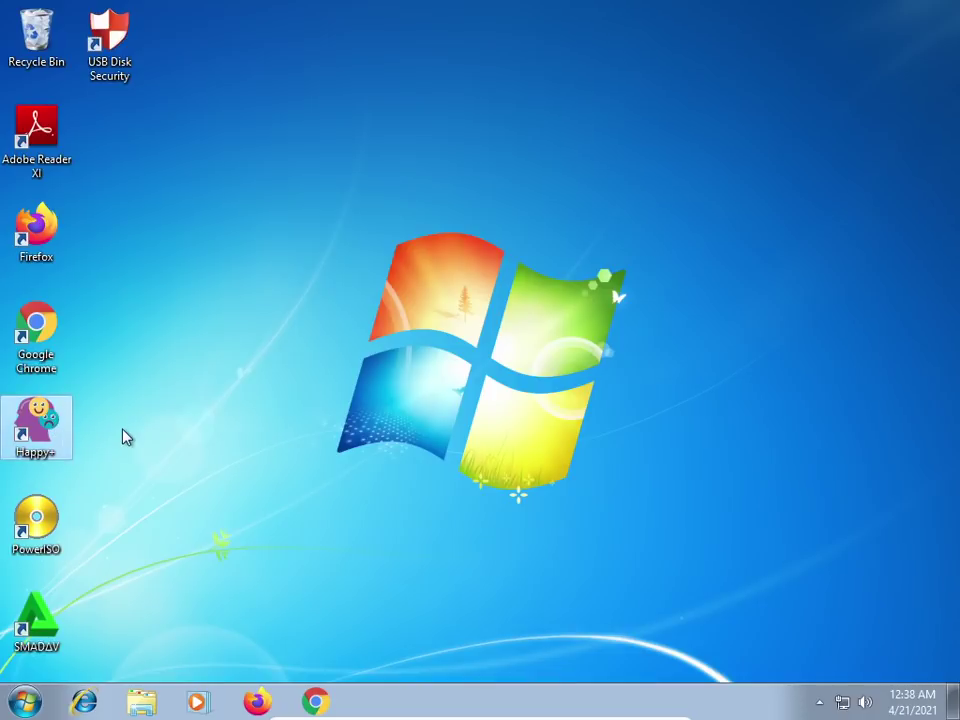
key("Delete")
left_click(556, 430)
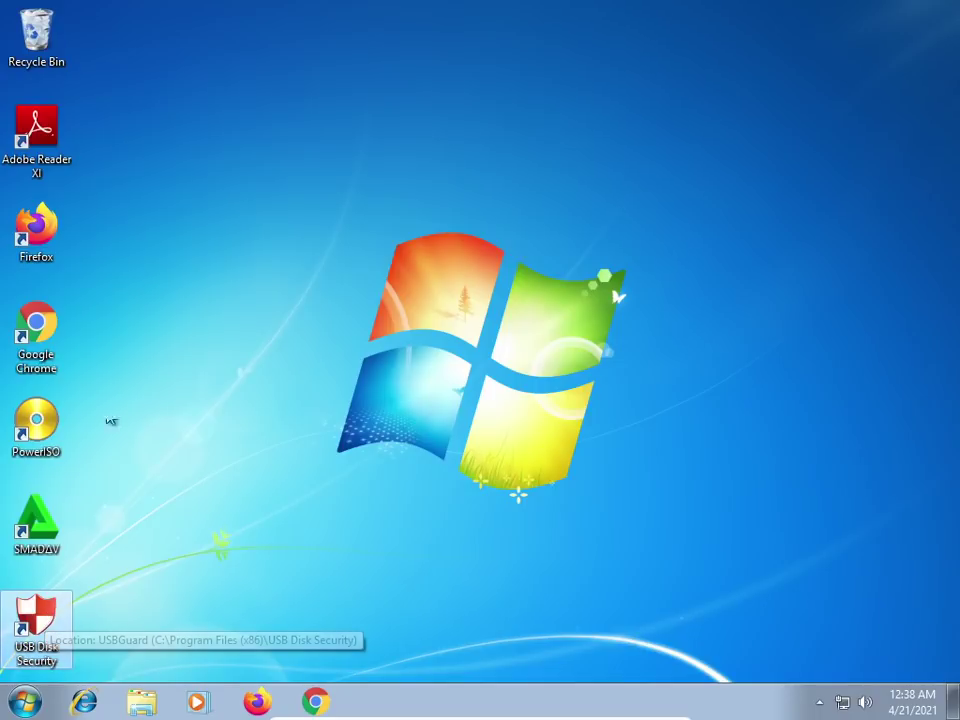
right_click(196, 174)
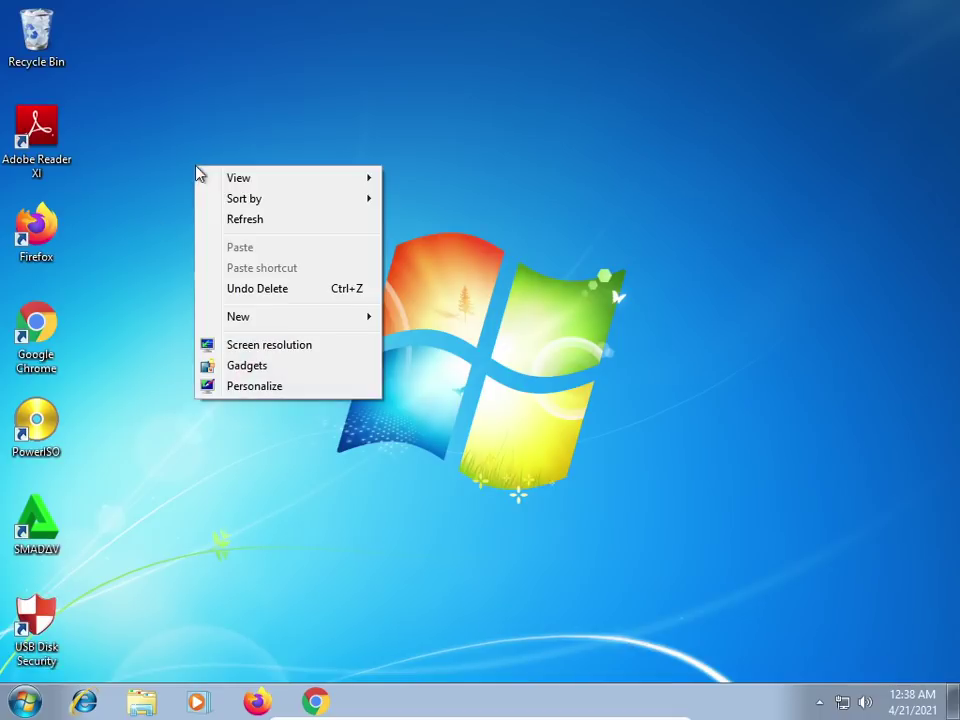
left_click(243, 220)
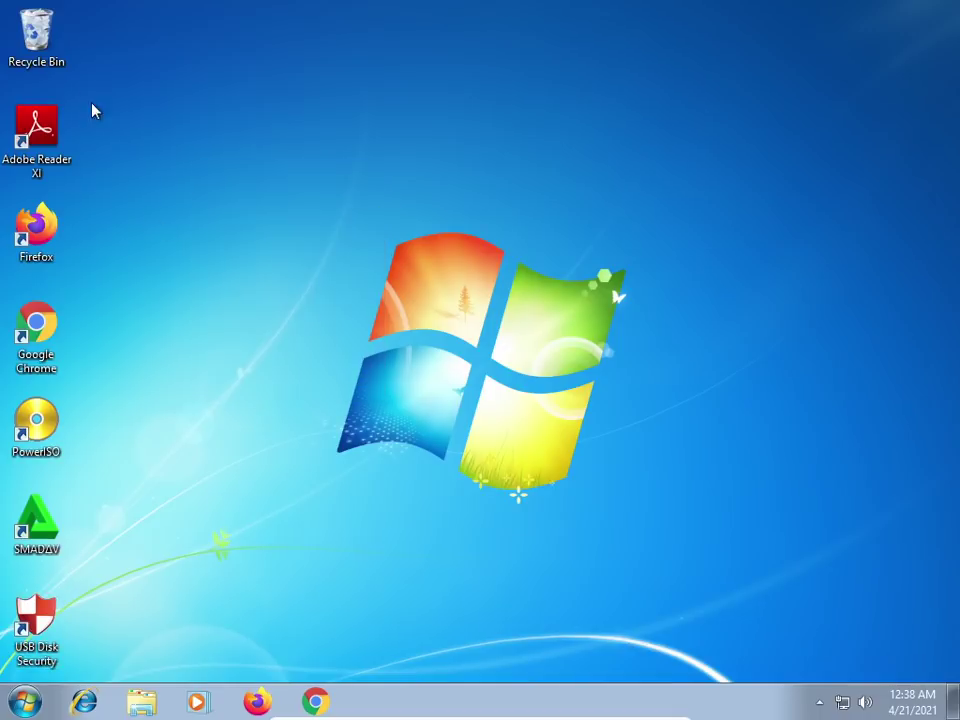
Empty the Recycle Bin, permanently deleting its items
right_click(43, 36)
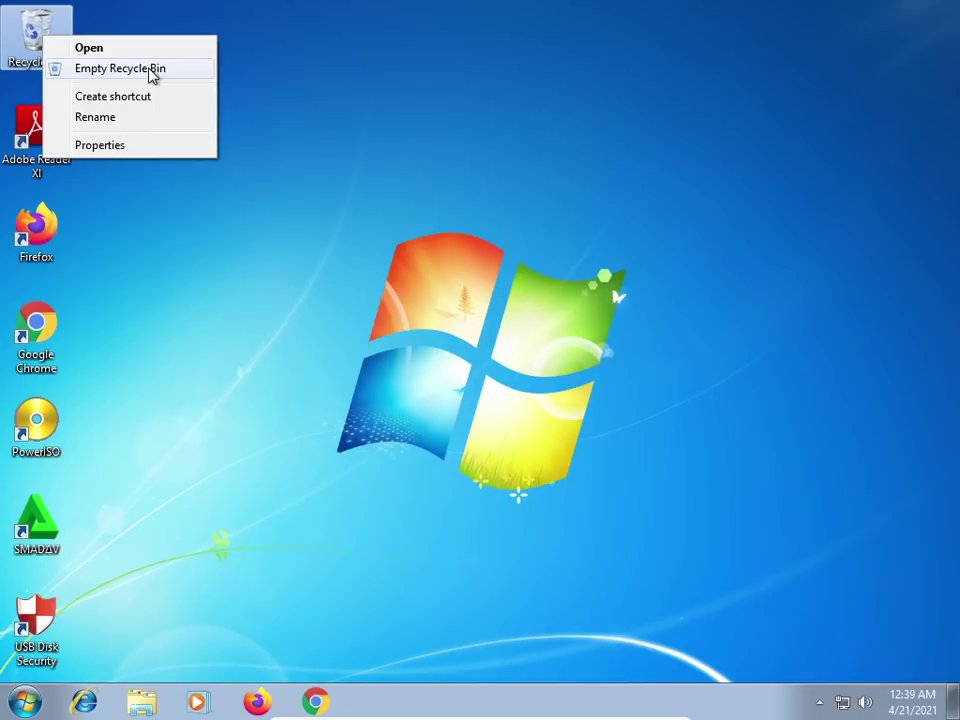
left_click(155, 73)
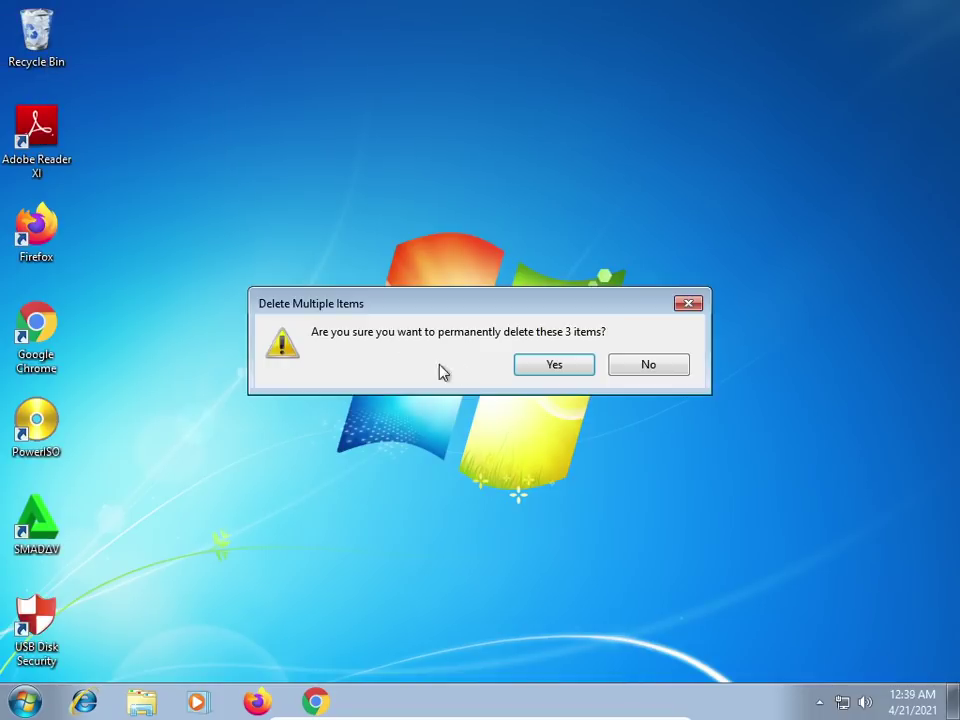
left_click(525, 364)
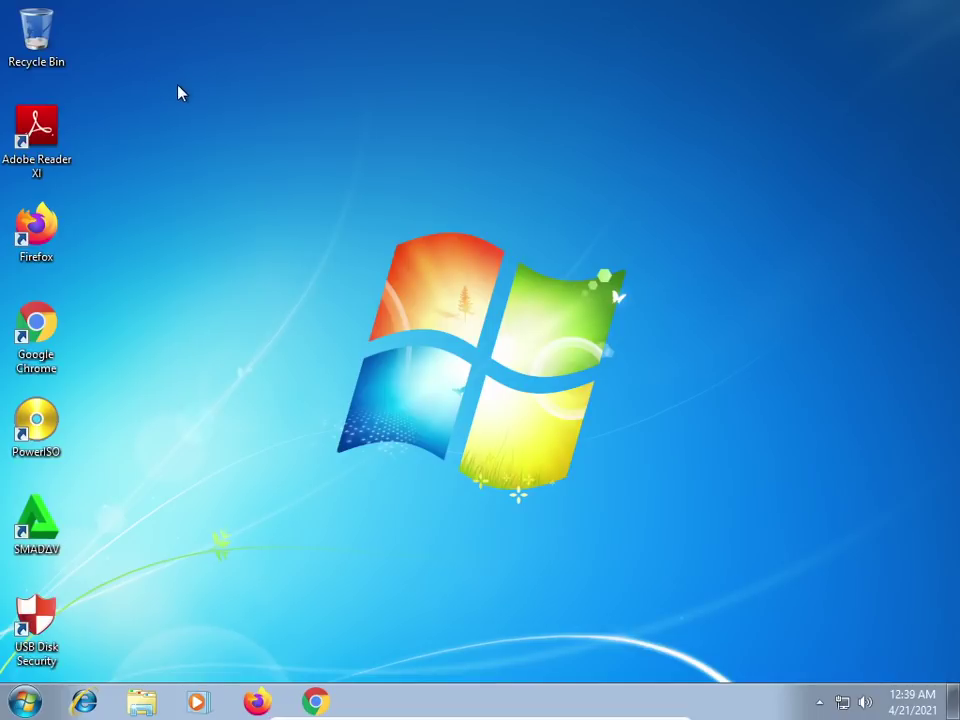
Show the Computer and Control Panel icons on the desktop through the personalization settings, and refresh the desktop
right_click(390, 114)
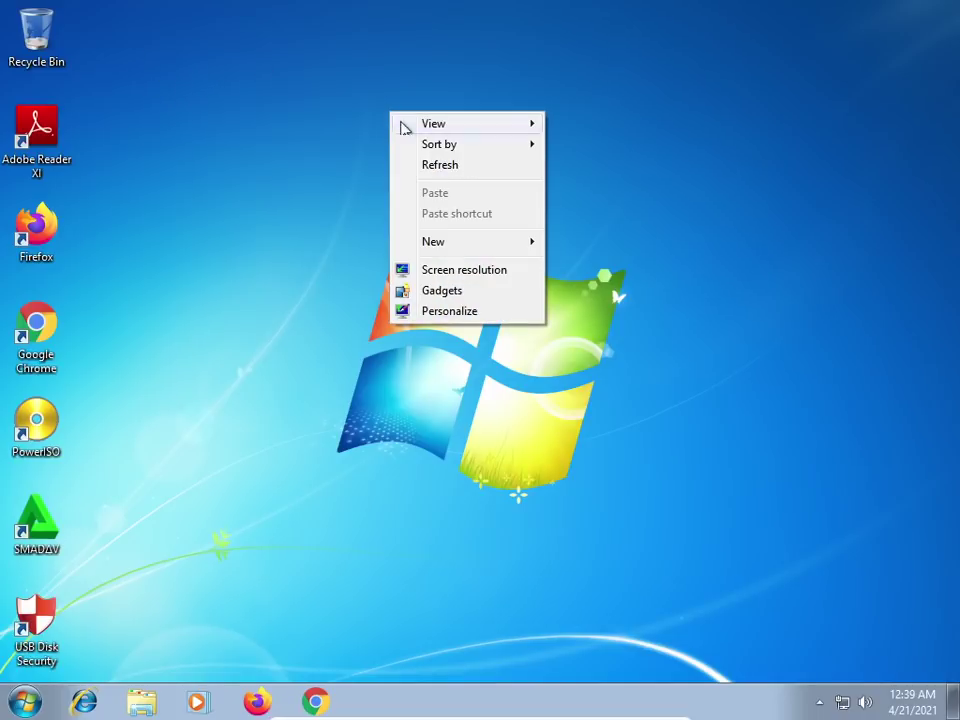
left_click(468, 312)
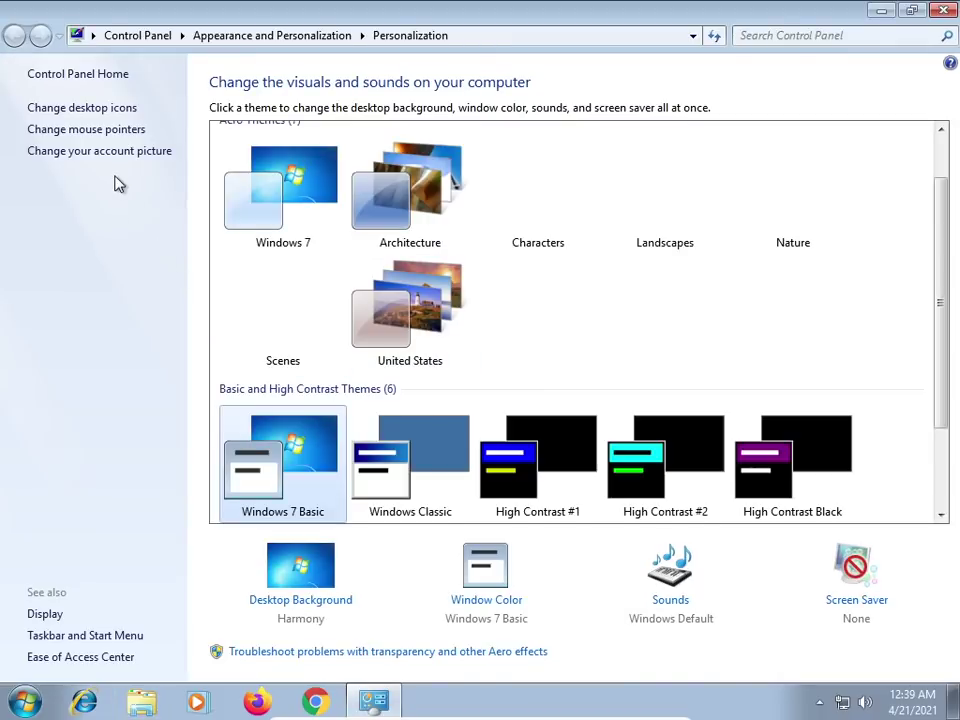
left_click(105, 115)
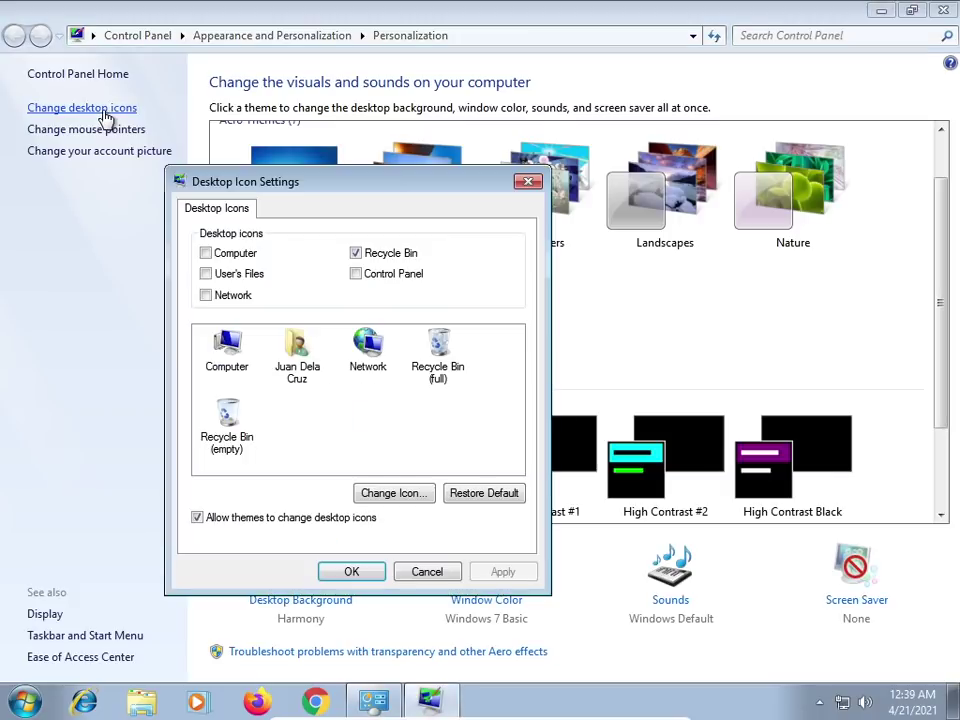
left_click(207, 254)
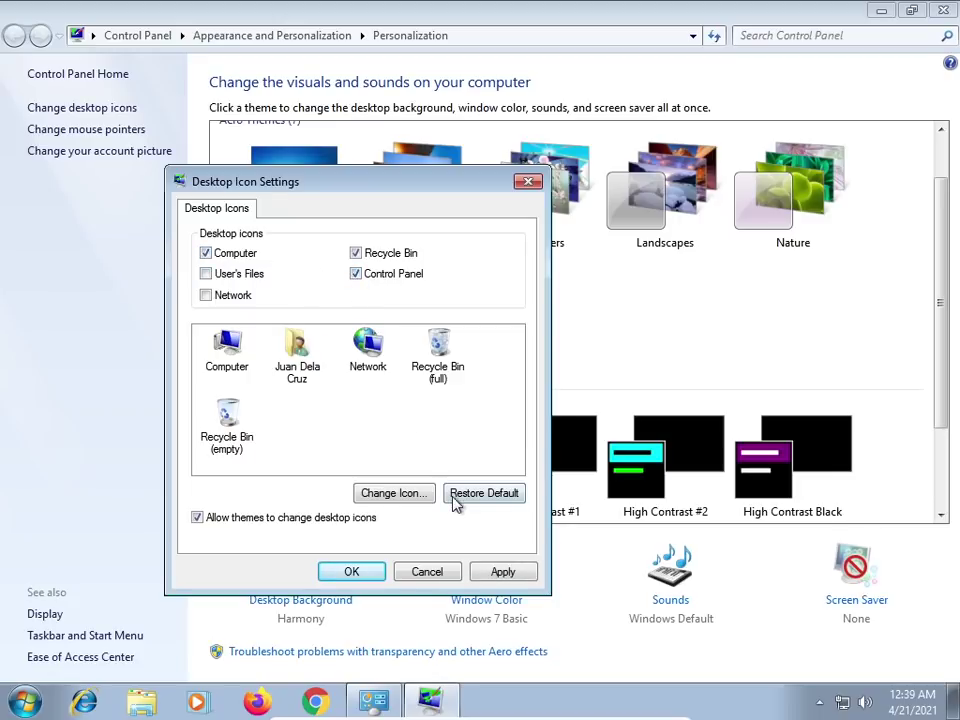
left_click(510, 575)
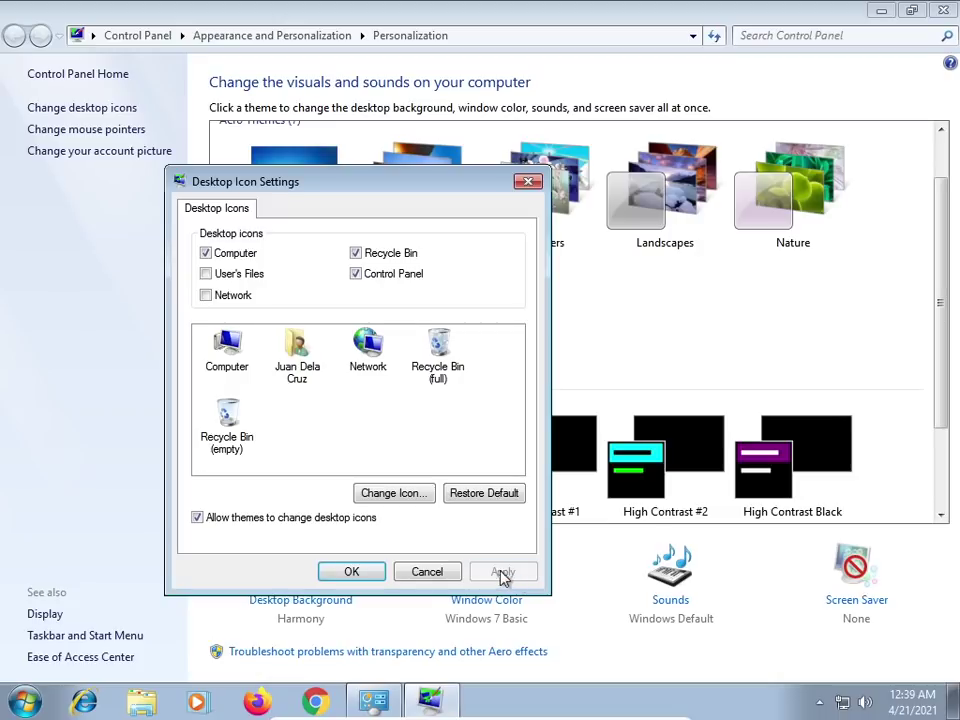
left_click(370, 577)
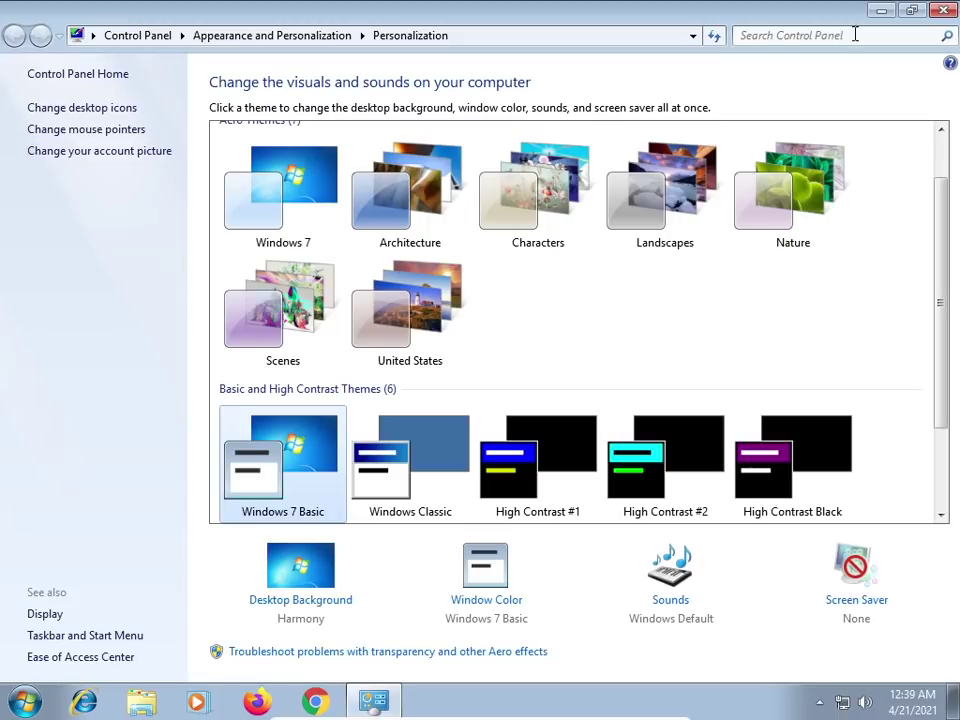
left_click(944, 12)
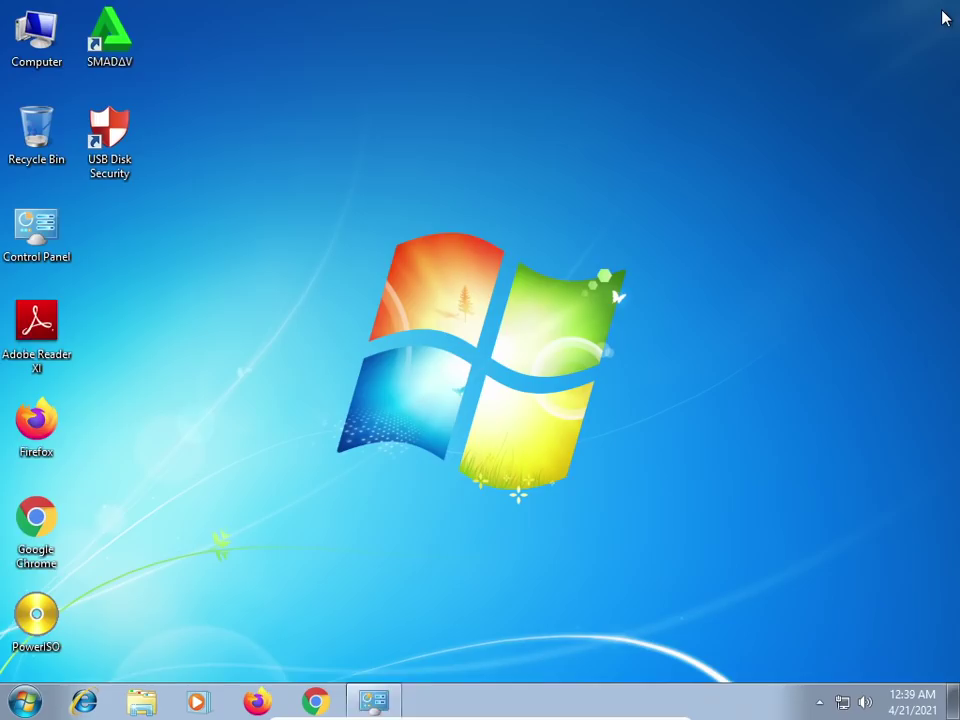
right_click(411, 86)
left_click(461, 131)
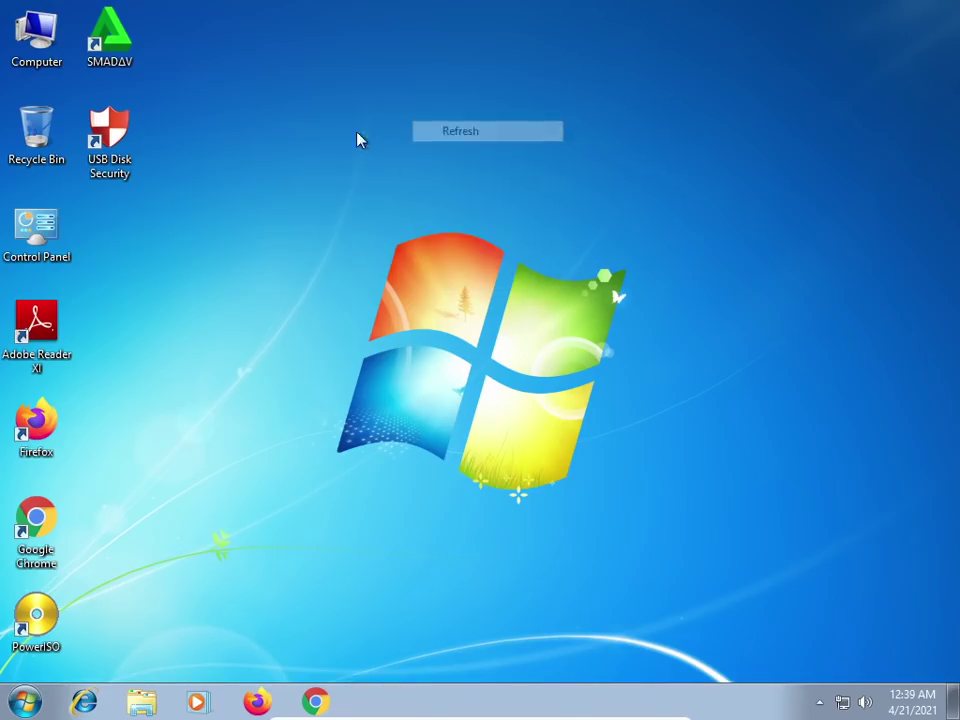
left_click(31, 48)
left_click(34, 234)
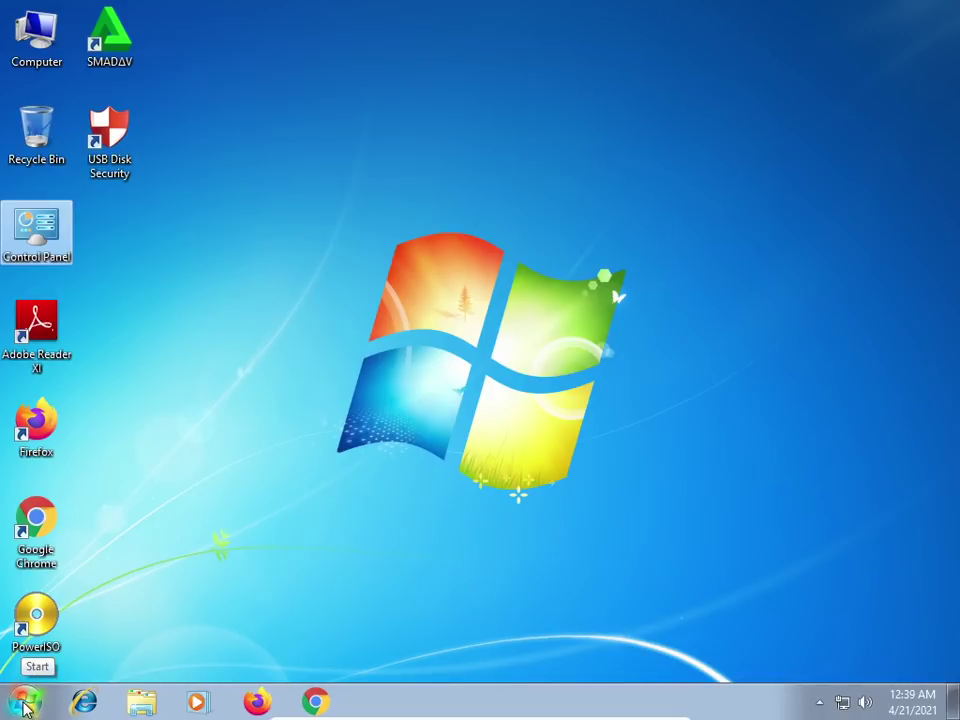
left_click(27, 706)
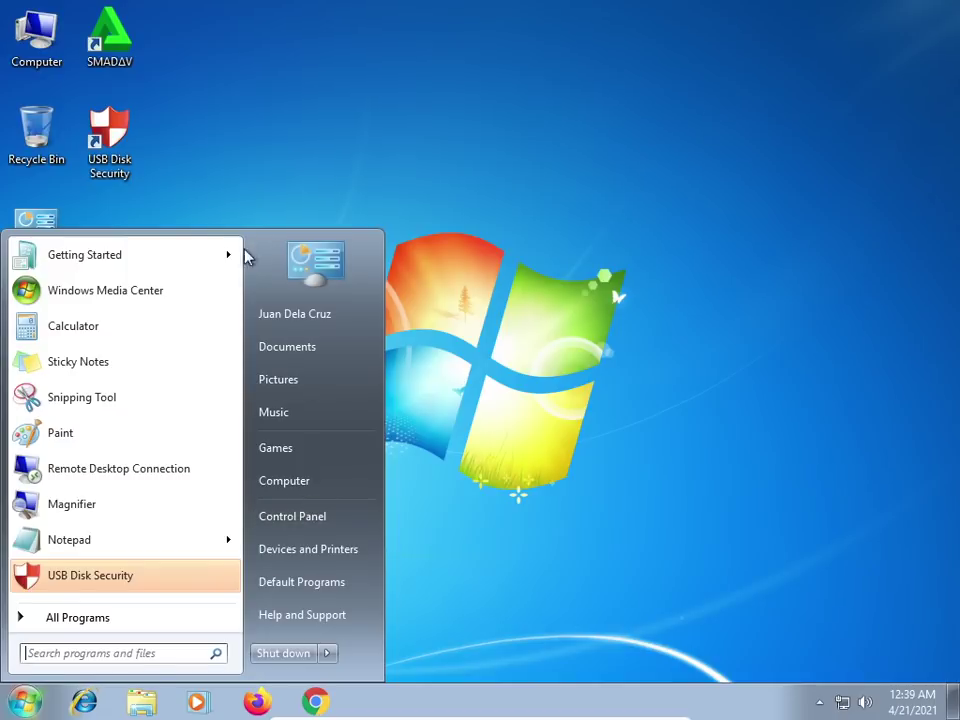
left_click(197, 163)
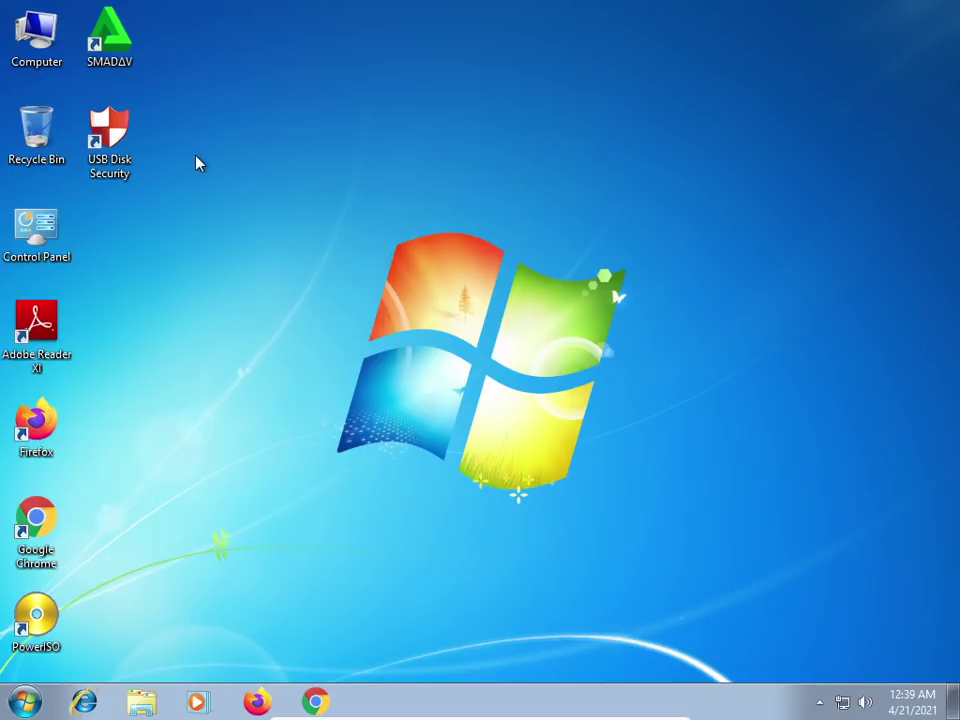
Open the Office folder on CD Drive (E:) from Computer
double_click(40, 45)
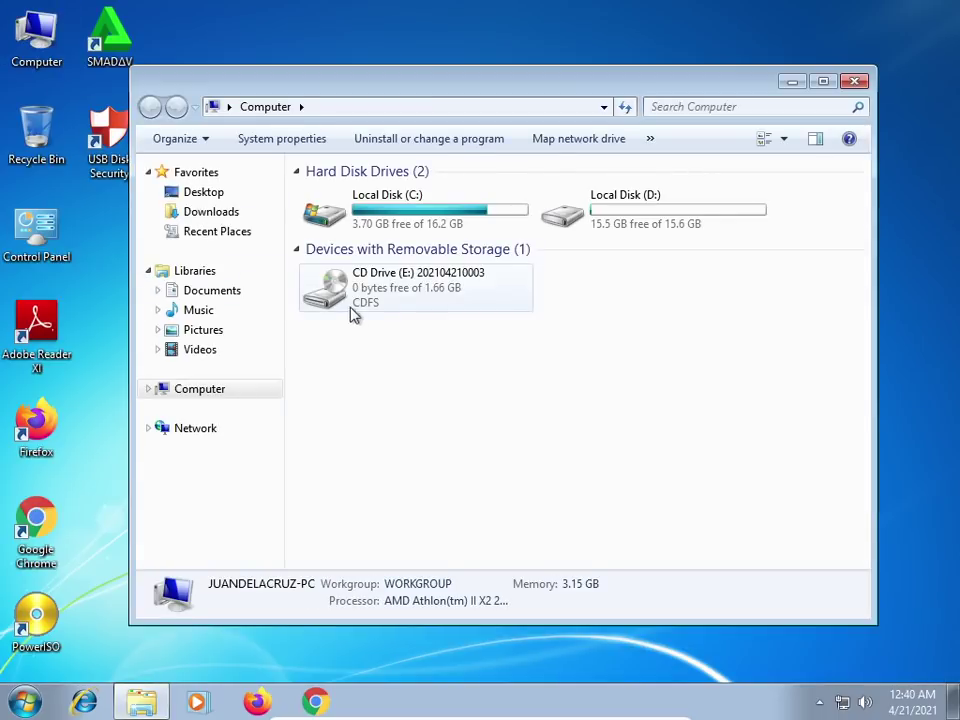
double_click(383, 302)
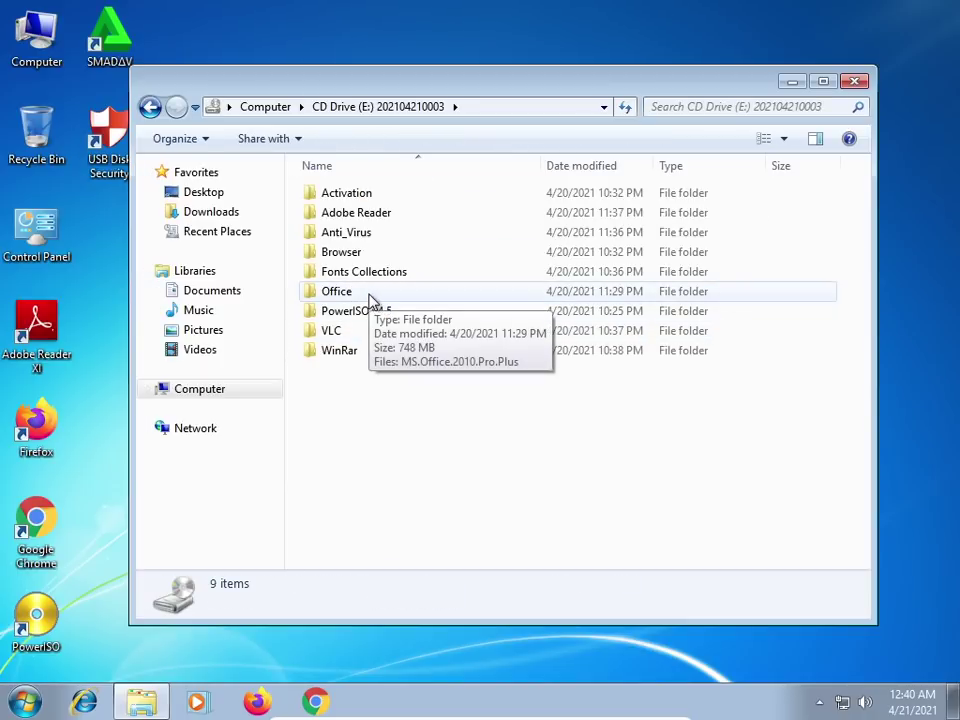
double_click(340, 291)
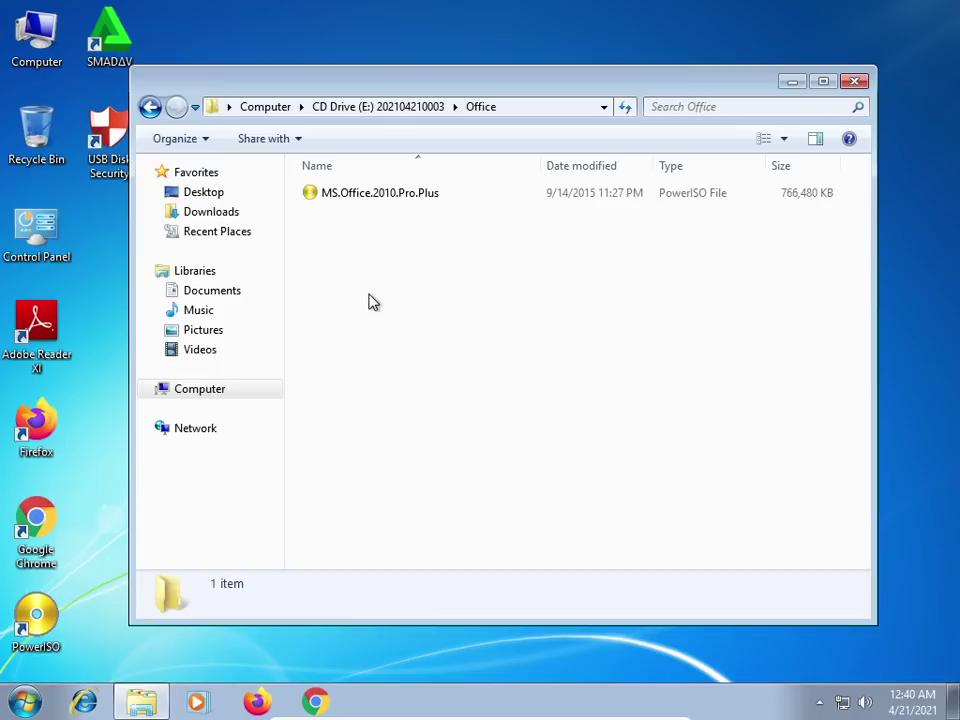
Set PowerISO's number of virtual drives to 1 from the MS.Office.2010.Pro.Plus image
left_click(382, 199)
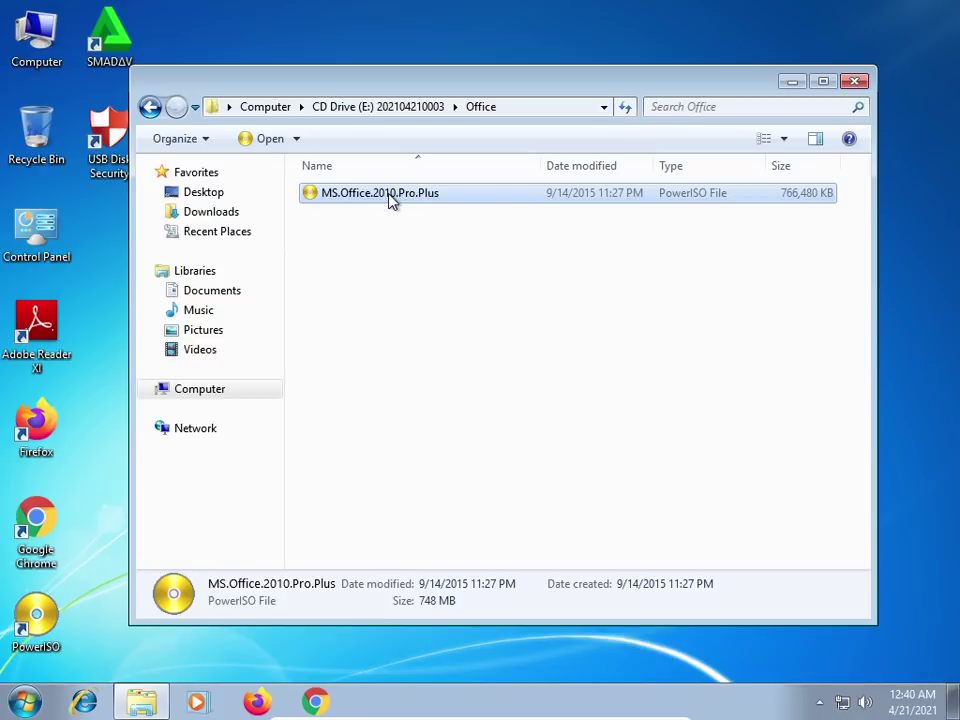
right_click(390, 193)
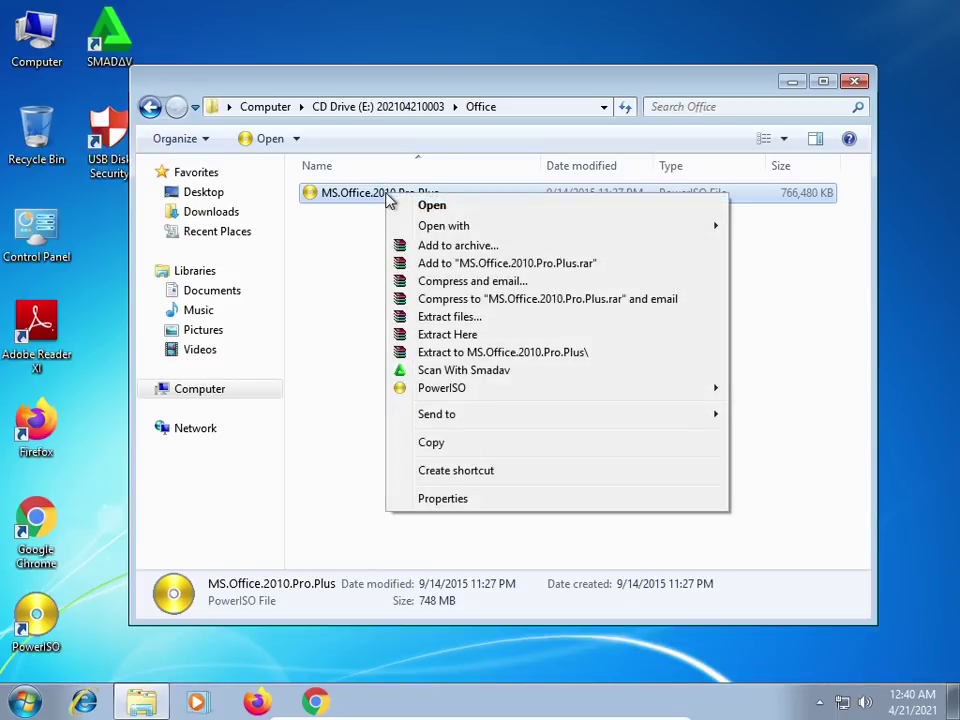
mouse_move(491, 395)
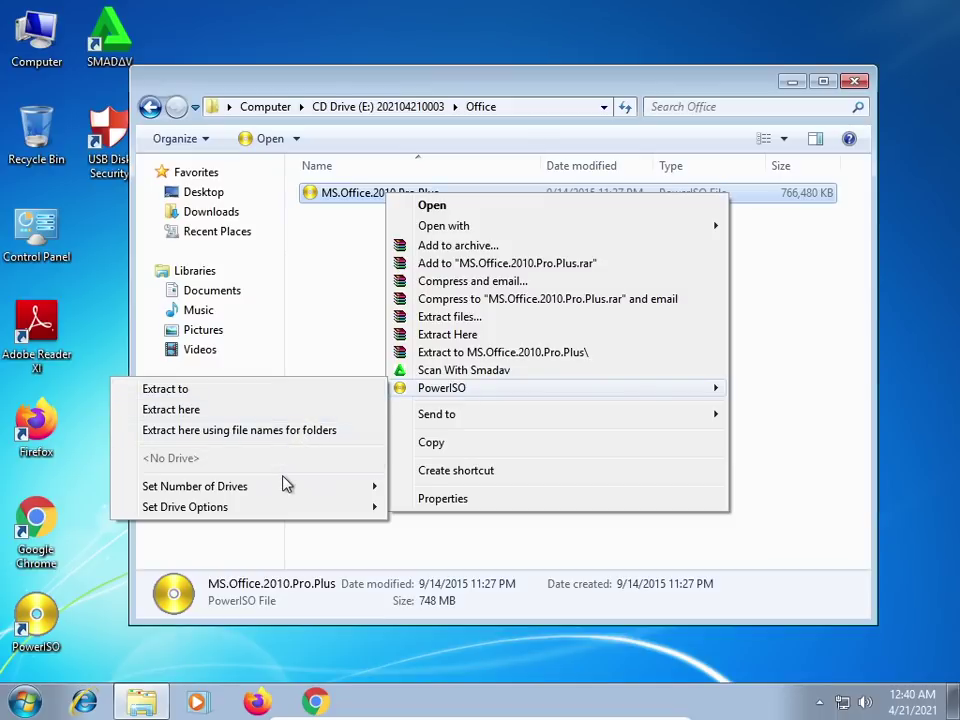
mouse_move(285, 495)
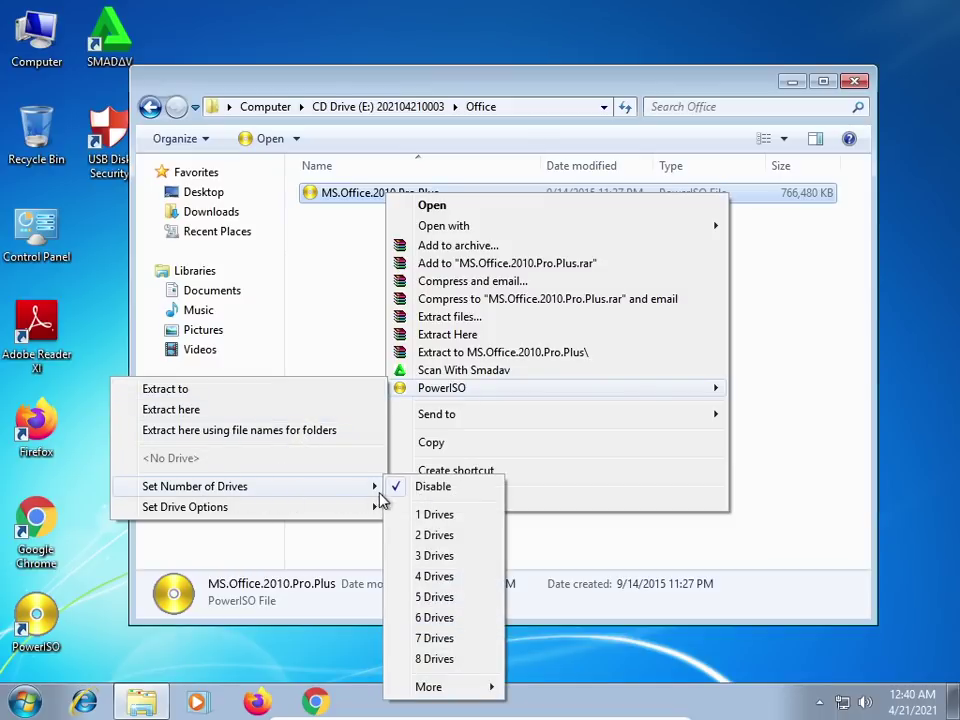
left_click(449, 517)
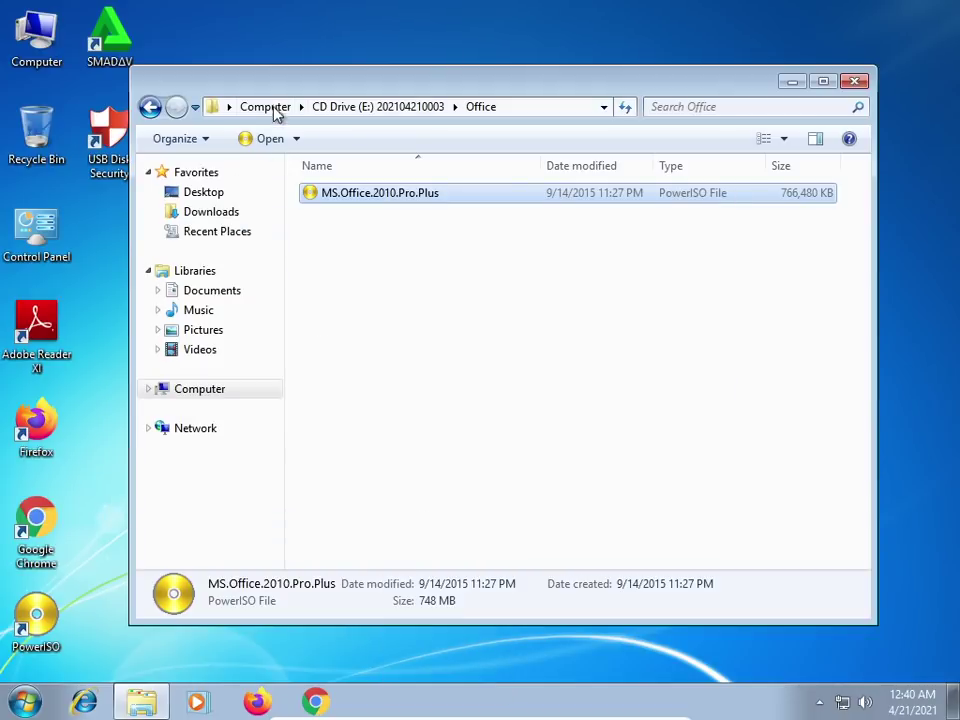
Open a second Computer window beside the Office folder window and check the virtual CD Drive (F:)
left_click_drag(283, 88, 336, 88)
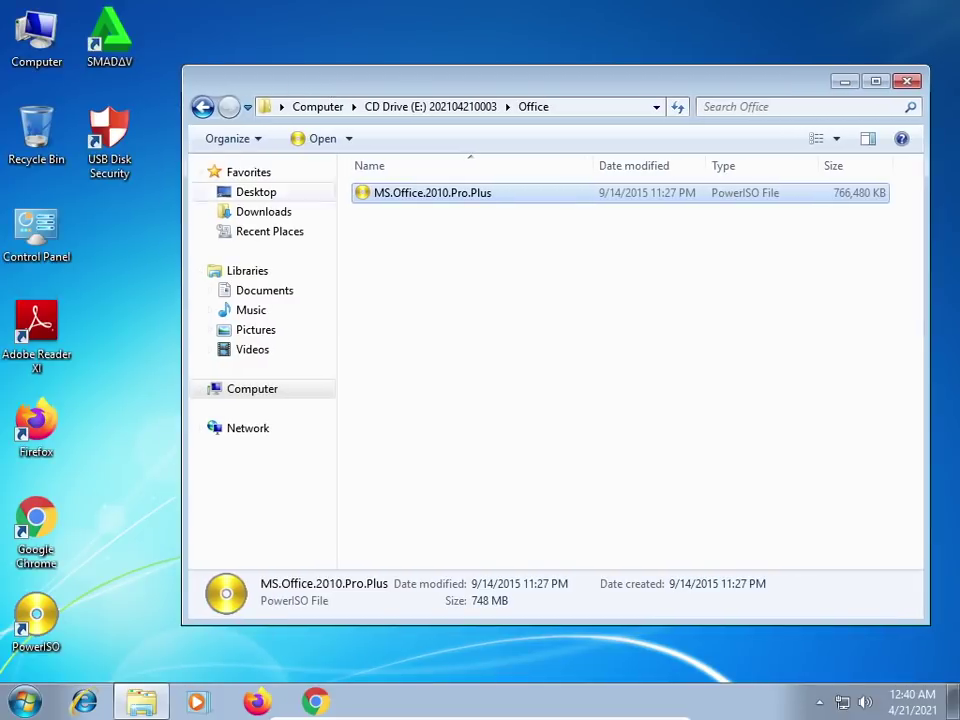
double_click(36, 28)
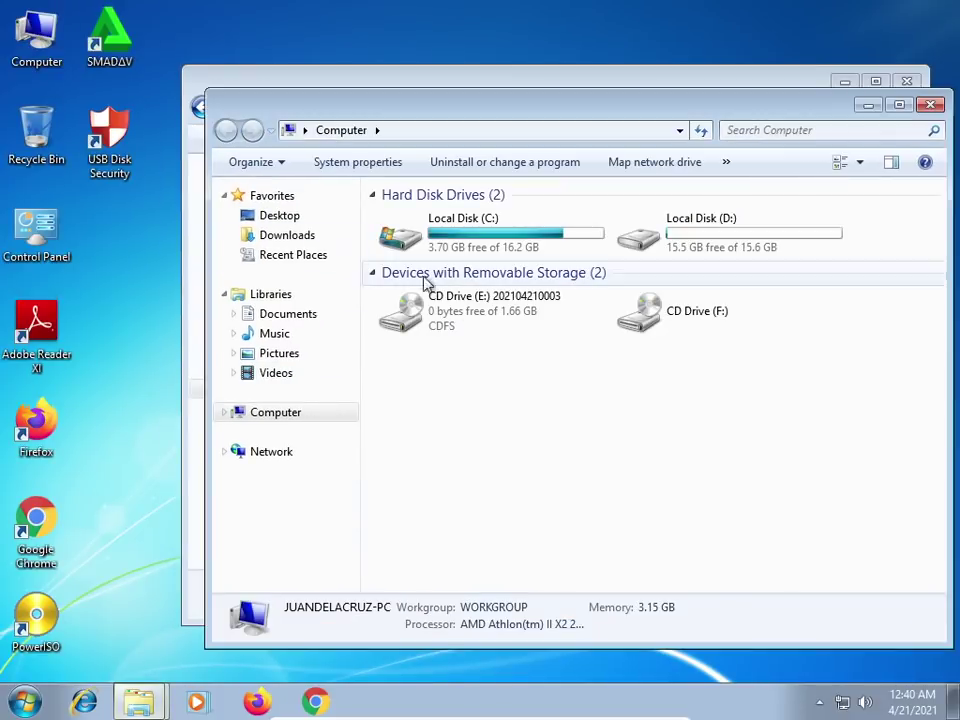
left_click(700, 325)
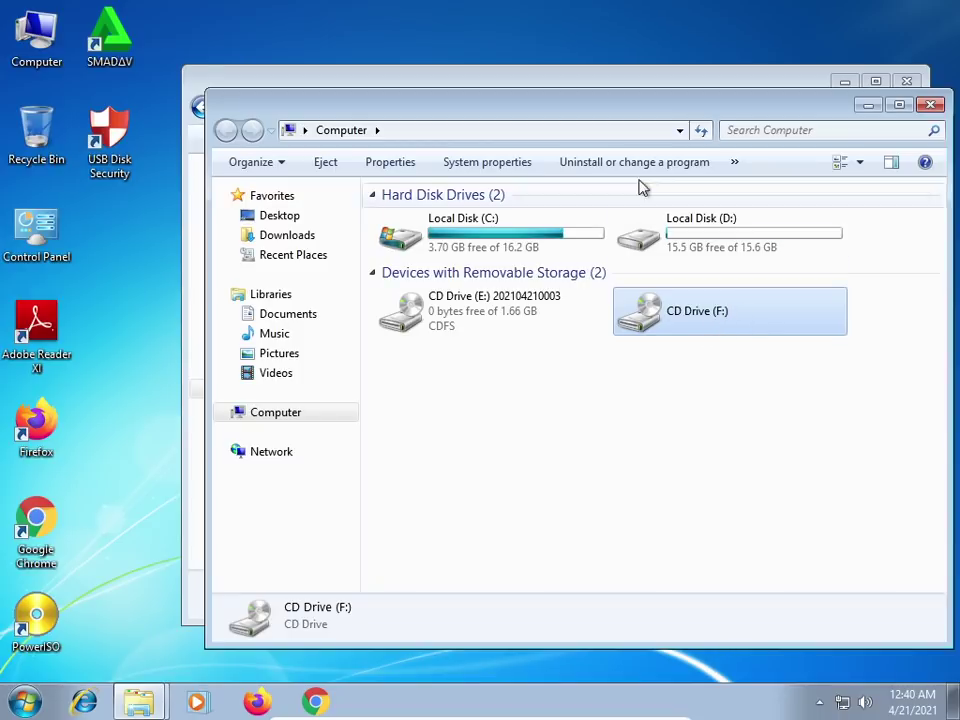
left_click_drag(617, 108, 437, 137)
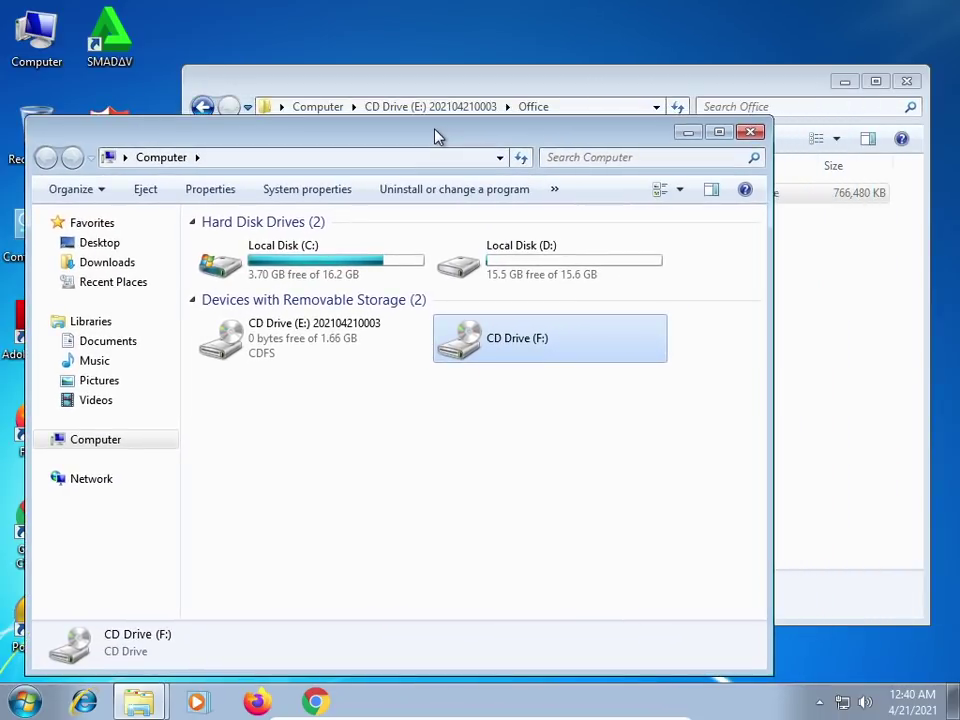
Return to the Office folder and disable PowerISO's virtual drives from the MS.Office.2010.Pro.Plus image
left_click(444, 92)
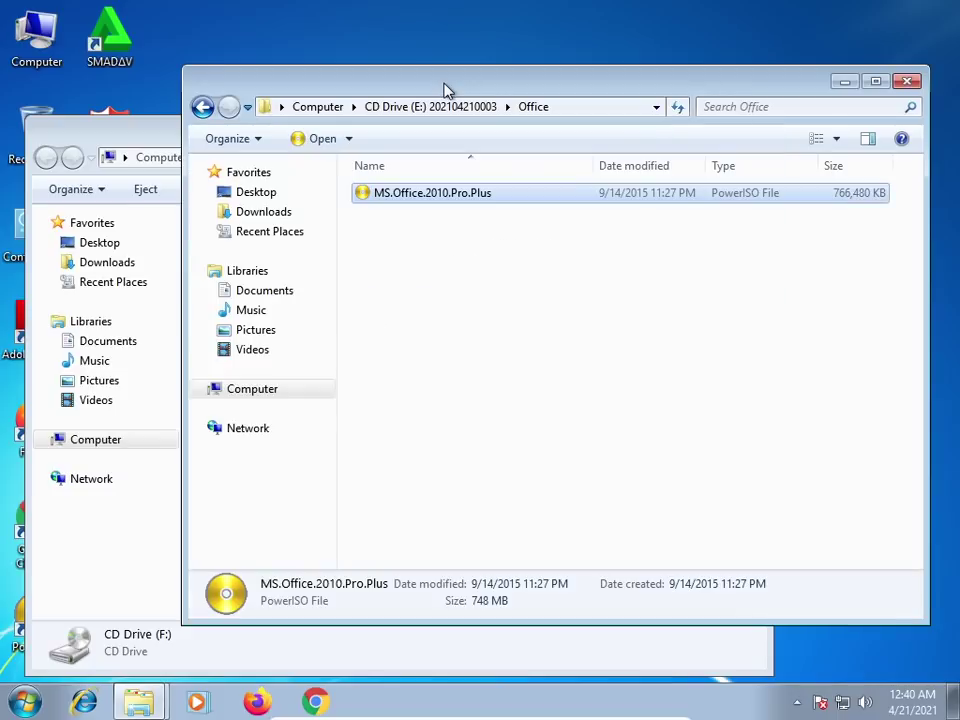
right_click(426, 193)
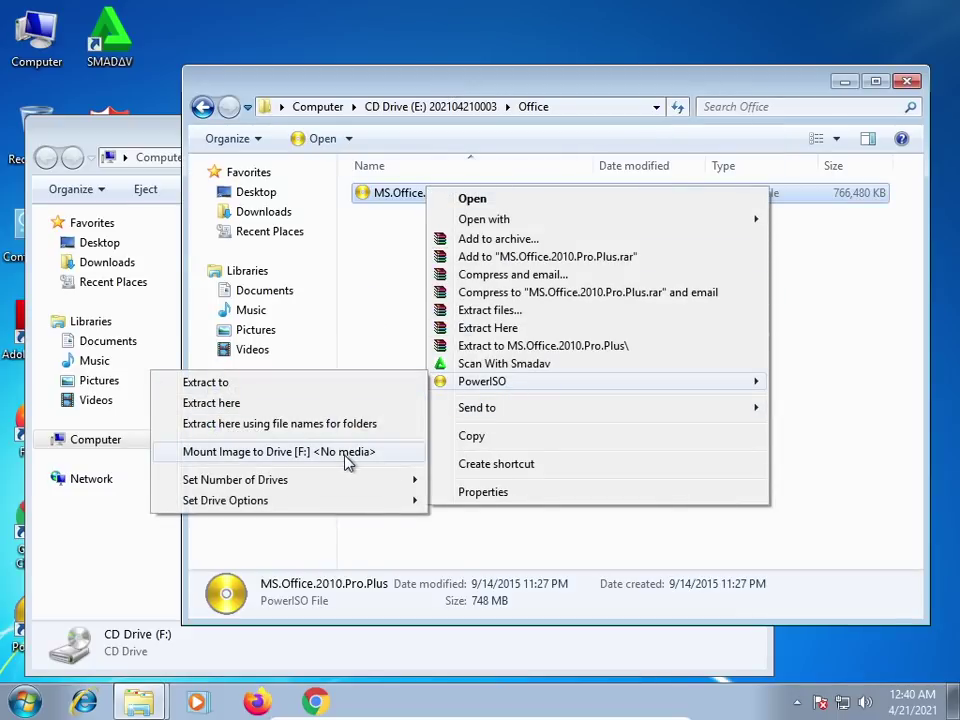
mouse_move(365, 481)
left_click(470, 480)
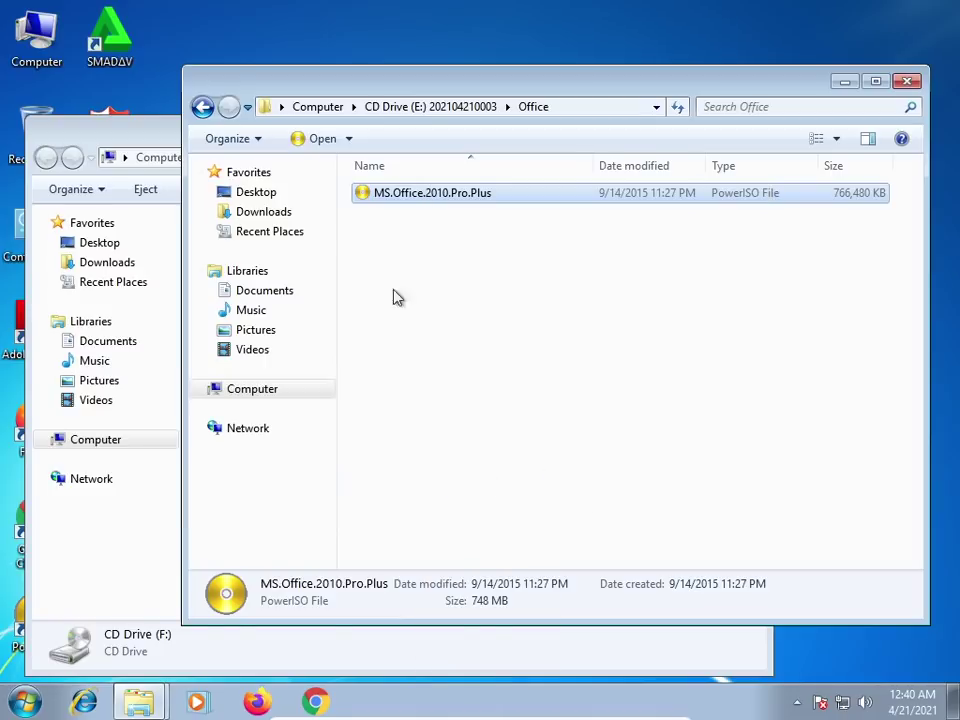
Arrange the Computer window and the Office folder window side by side so both the drives and the MS.Office.2010.Pro.Plus image show
left_click(167, 137)
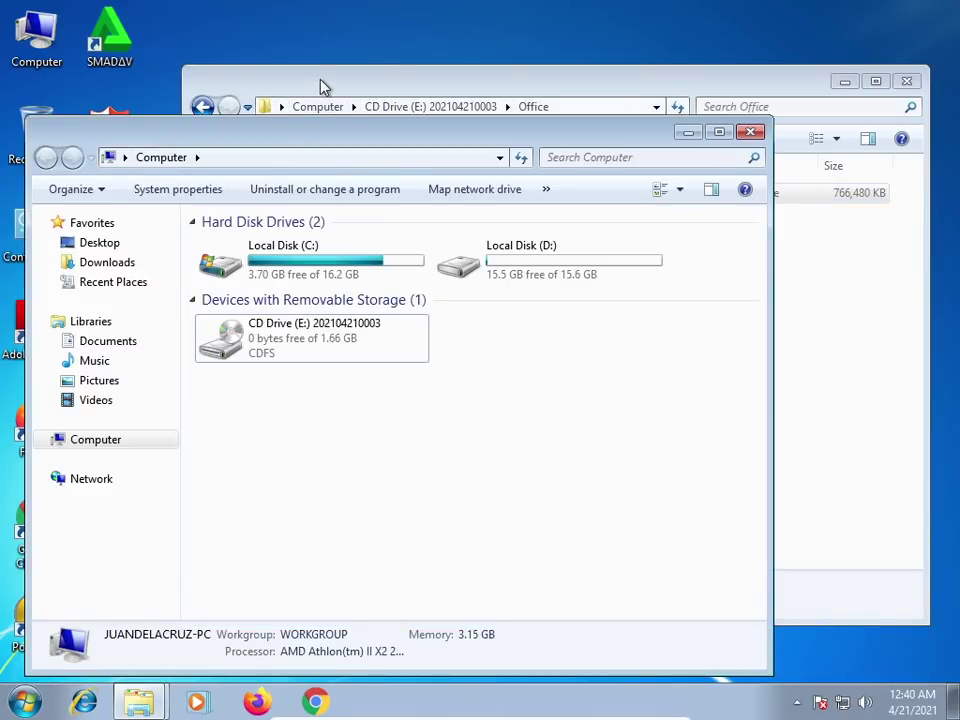
left_click(321, 86)
left_click_drag(184, 104, 651, 210)
left_click(568, 143)
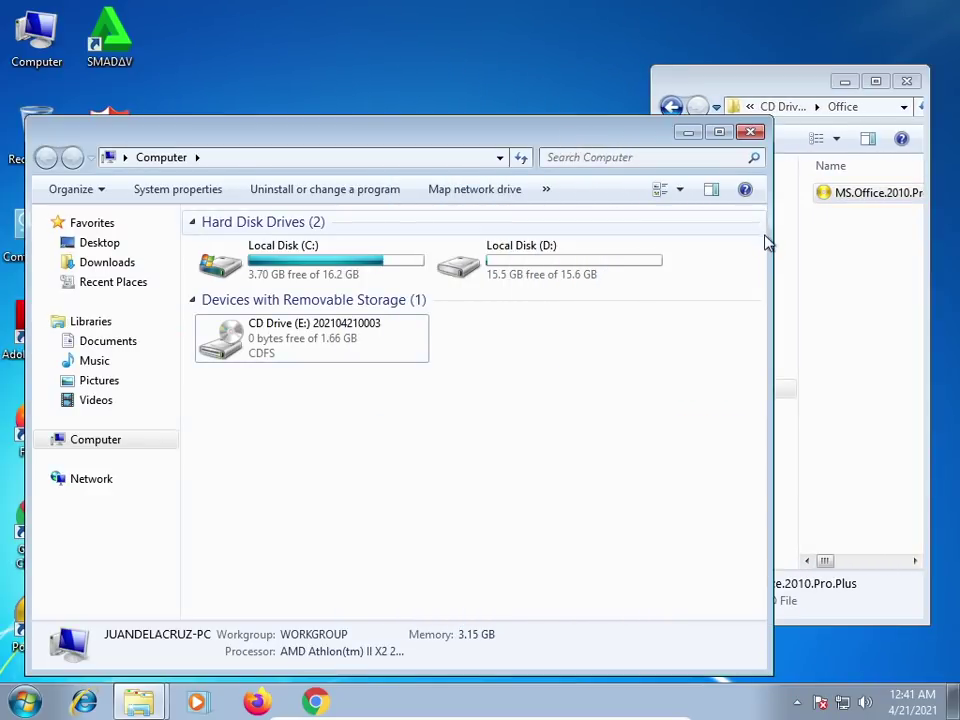
left_click_drag(765, 240, 686, 245)
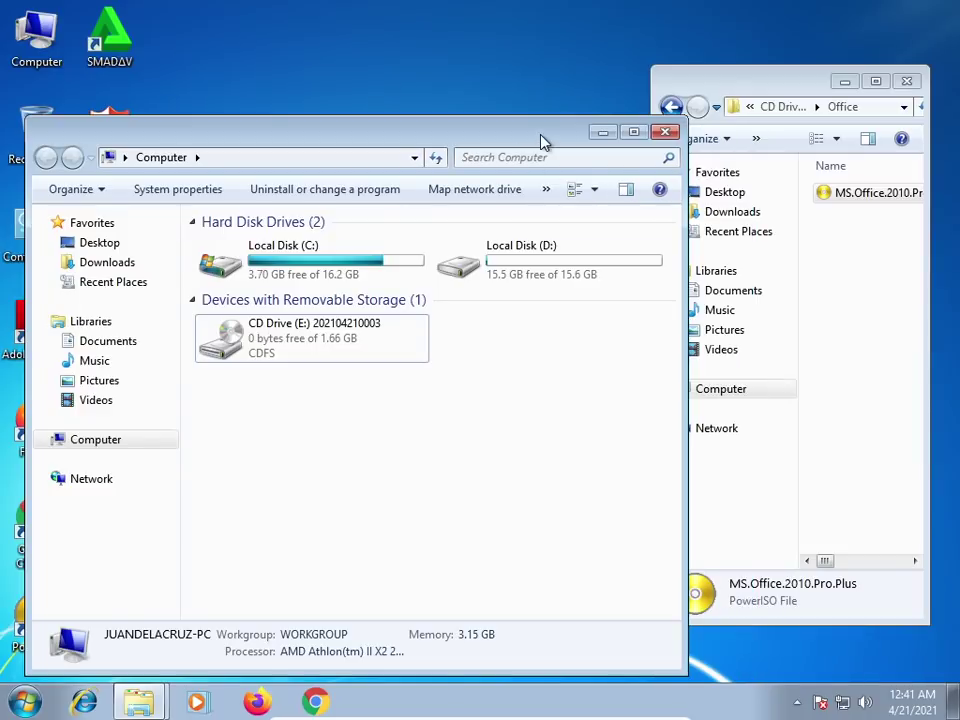
left_click_drag(543, 142, 516, 81)
left_click(255, 283)
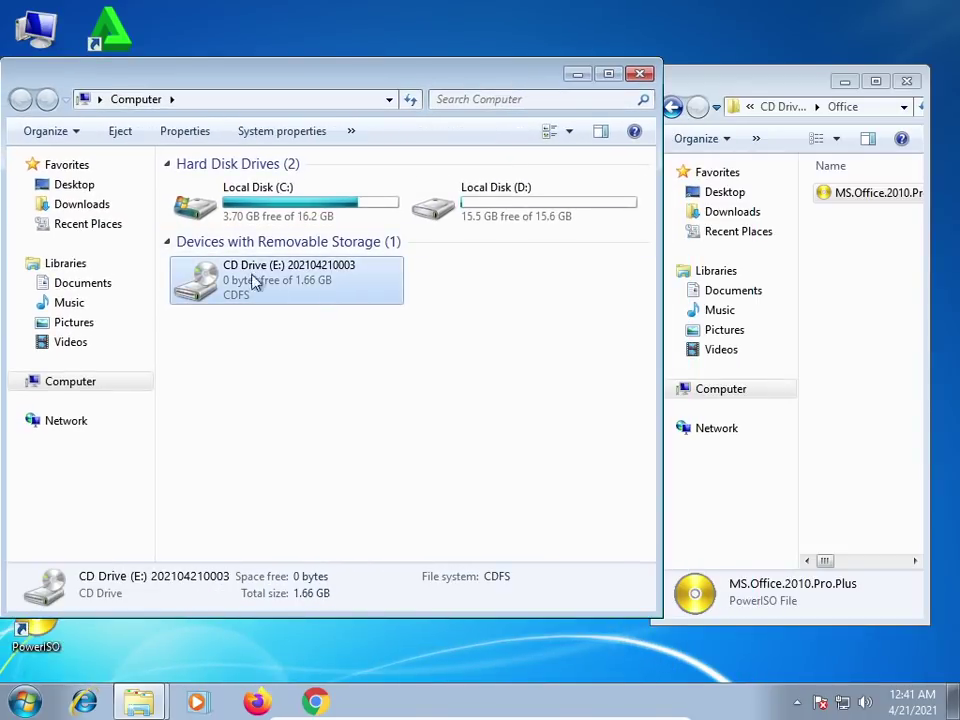
left_click(490, 322)
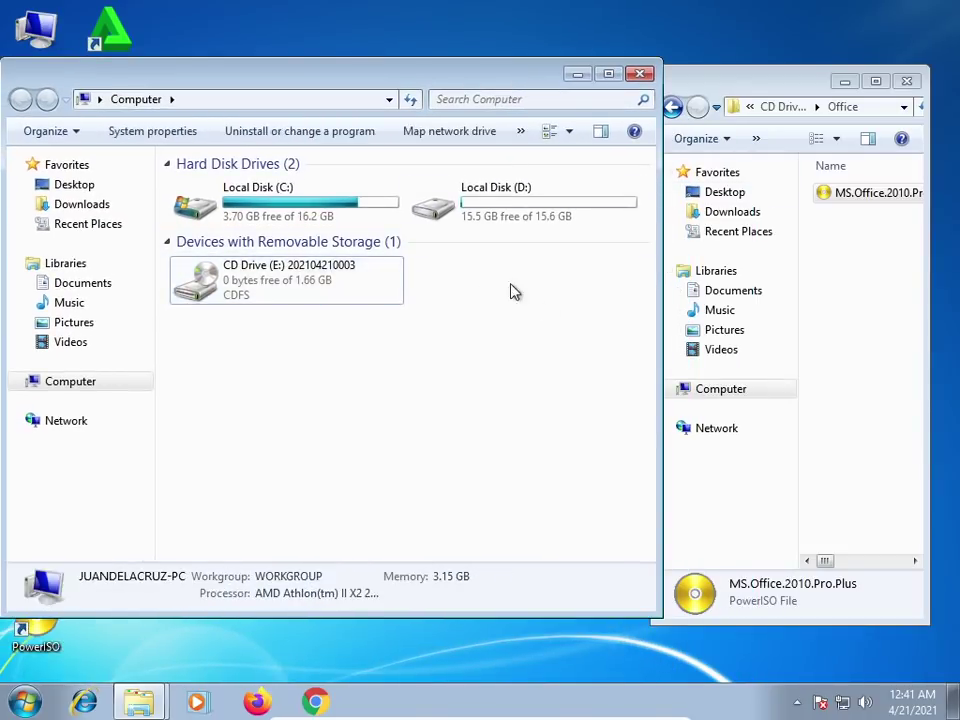
Set PowerISO's number of drives to 1 from the MS.Office.2010.Pro.Plus image and select CD Drive (F:) in Computer
left_click(697, 102)
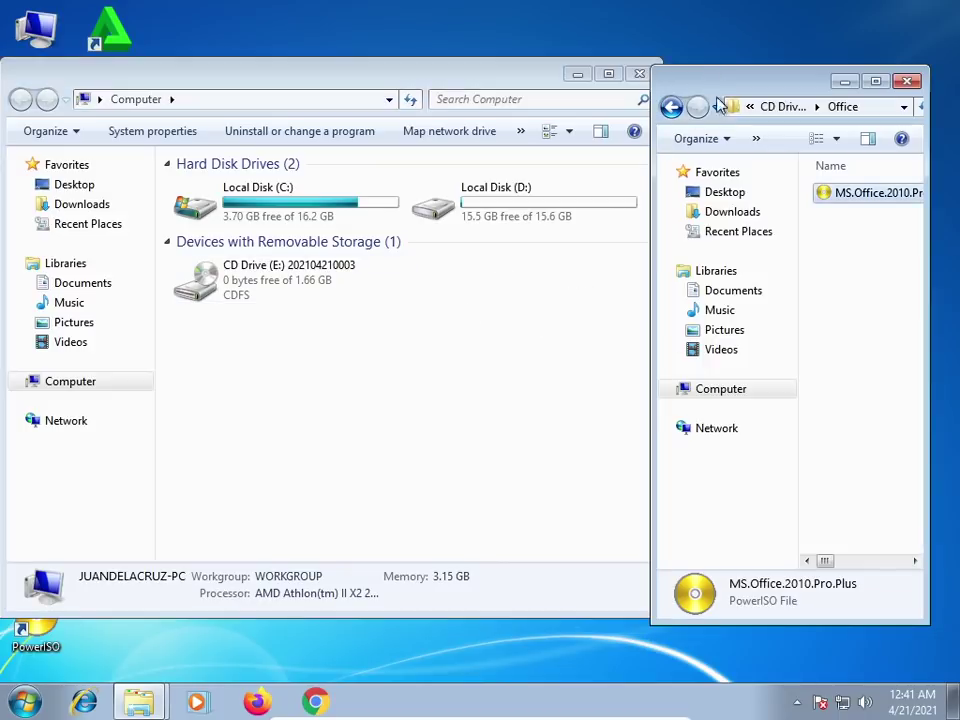
right_click(836, 197)
mouse_move(765, 398)
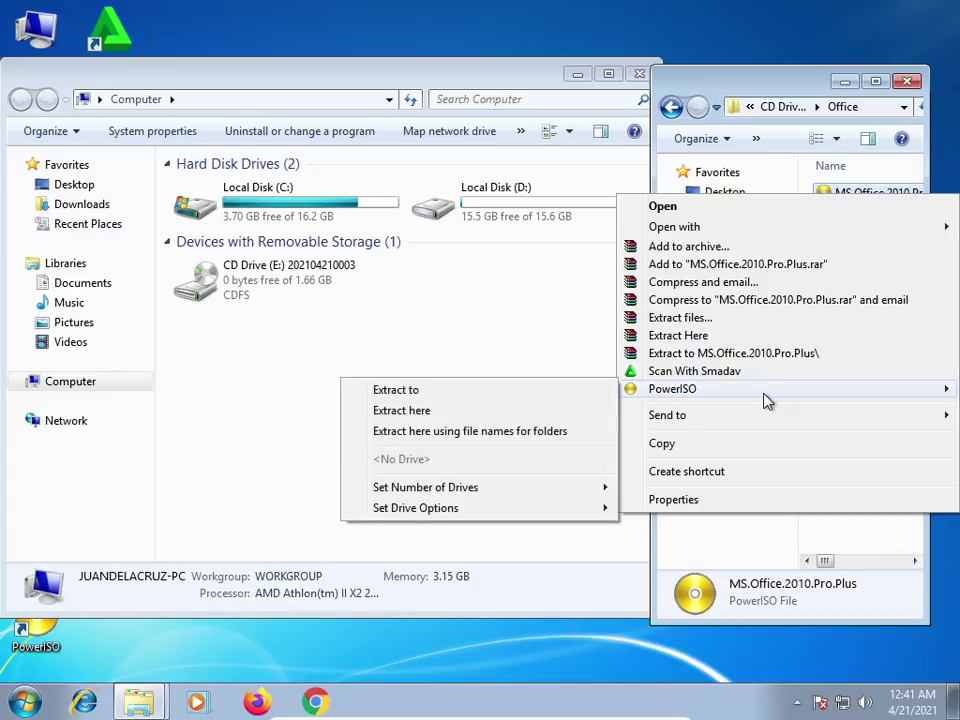
mouse_move(542, 494)
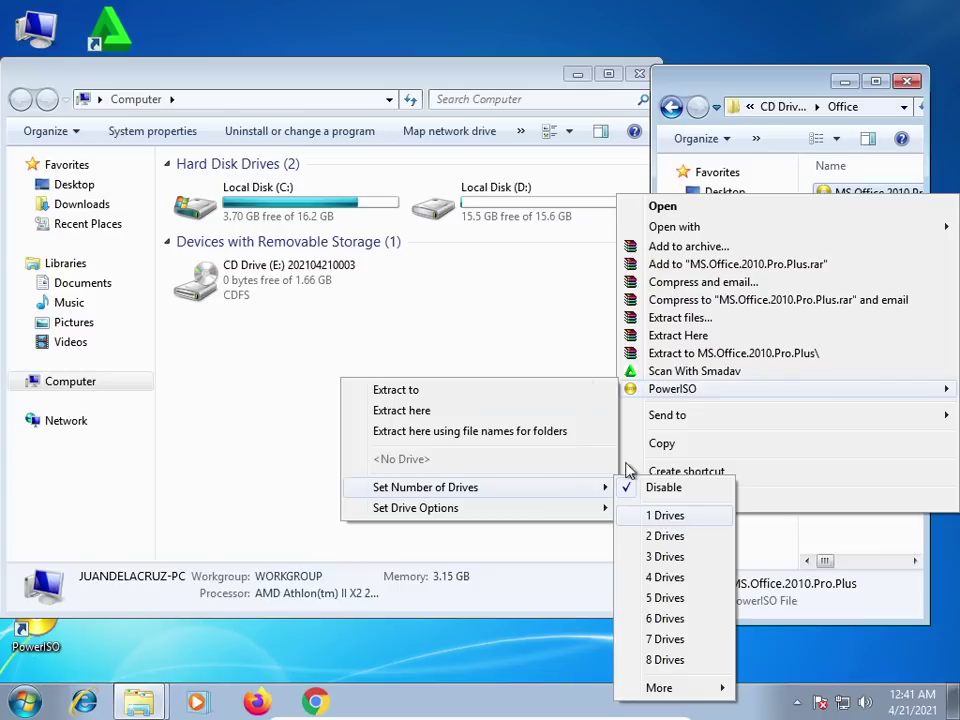
mouse_move(610, 490)
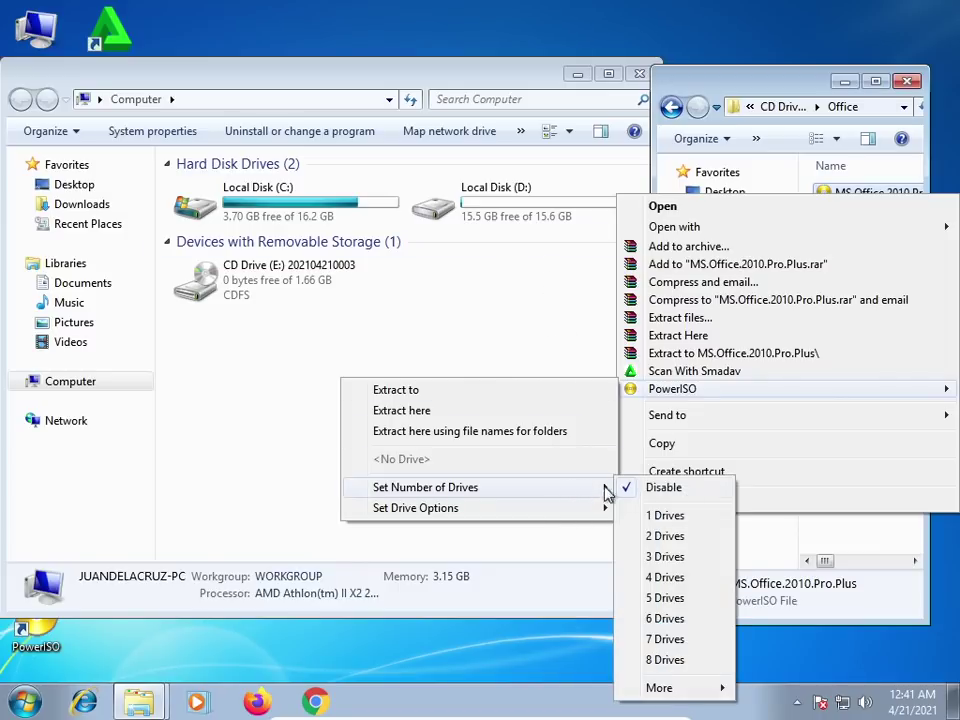
left_click(668, 516)
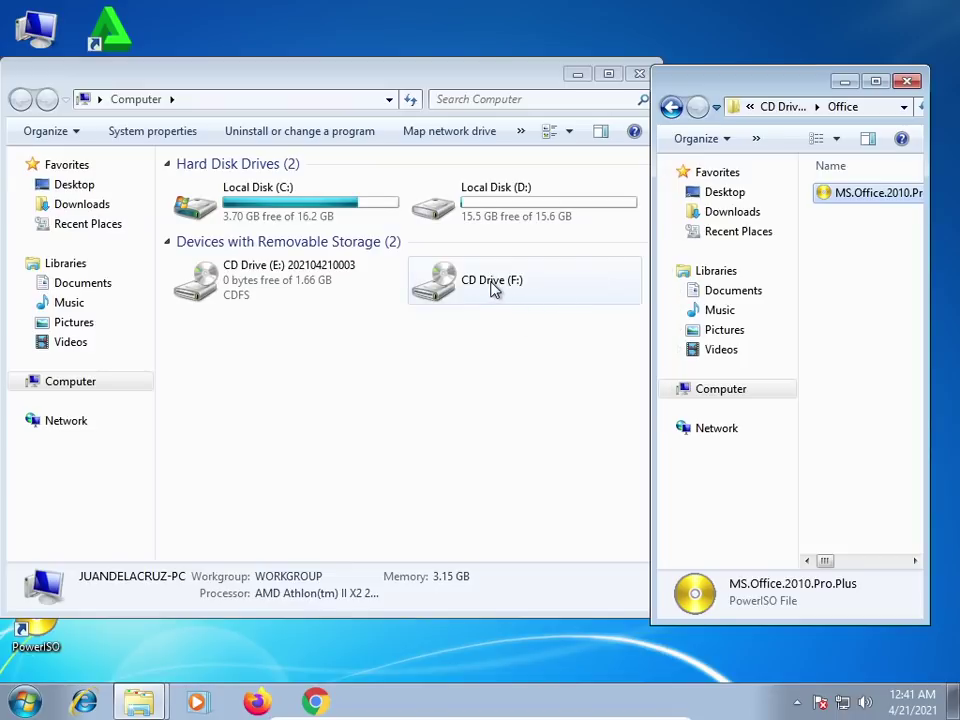
left_click(466, 288)
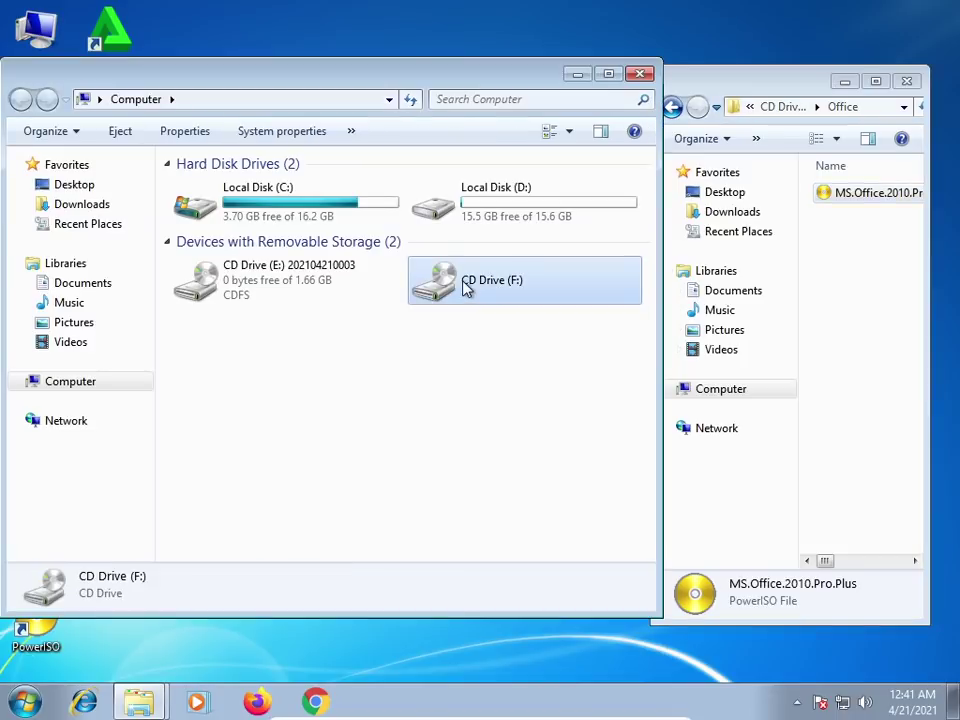
right_click(829, 198)
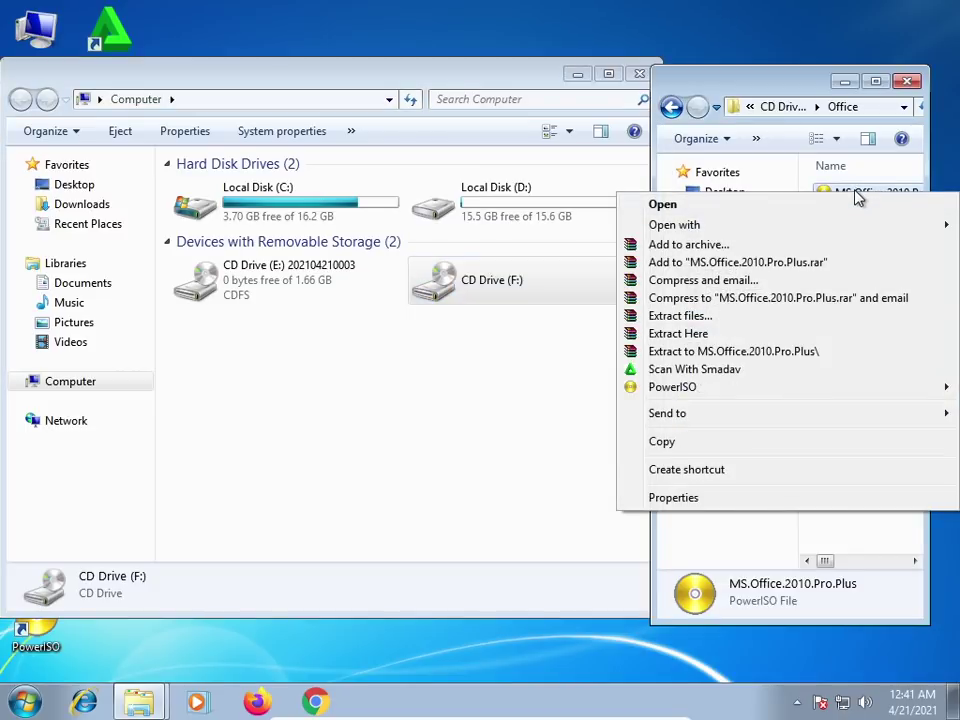
mouse_move(700, 390)
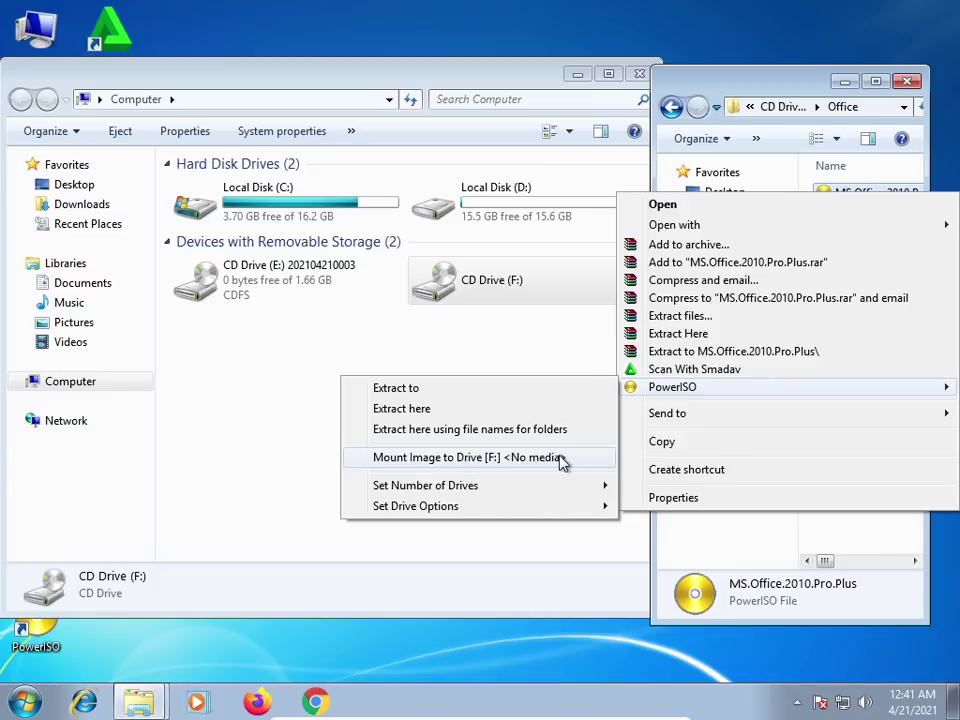
left_click(834, 68)
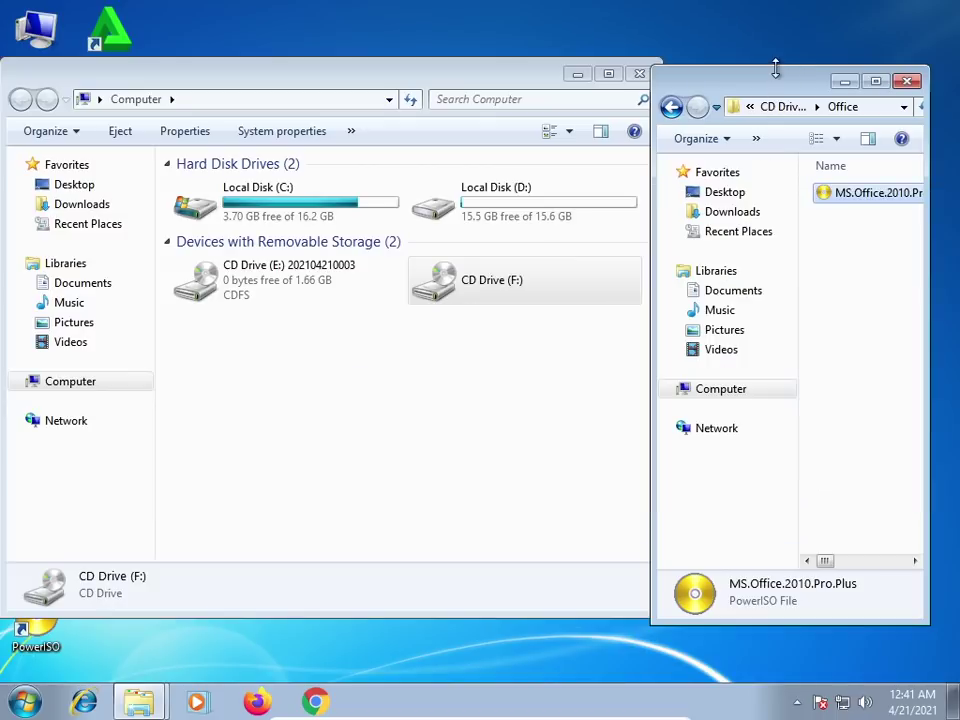
Mount the MS.Office.2010.Pro.Plus image to drive F: and launch its setup, allowing Microsoft Setup Bootstrapper to make changes
right_click(824, 196)
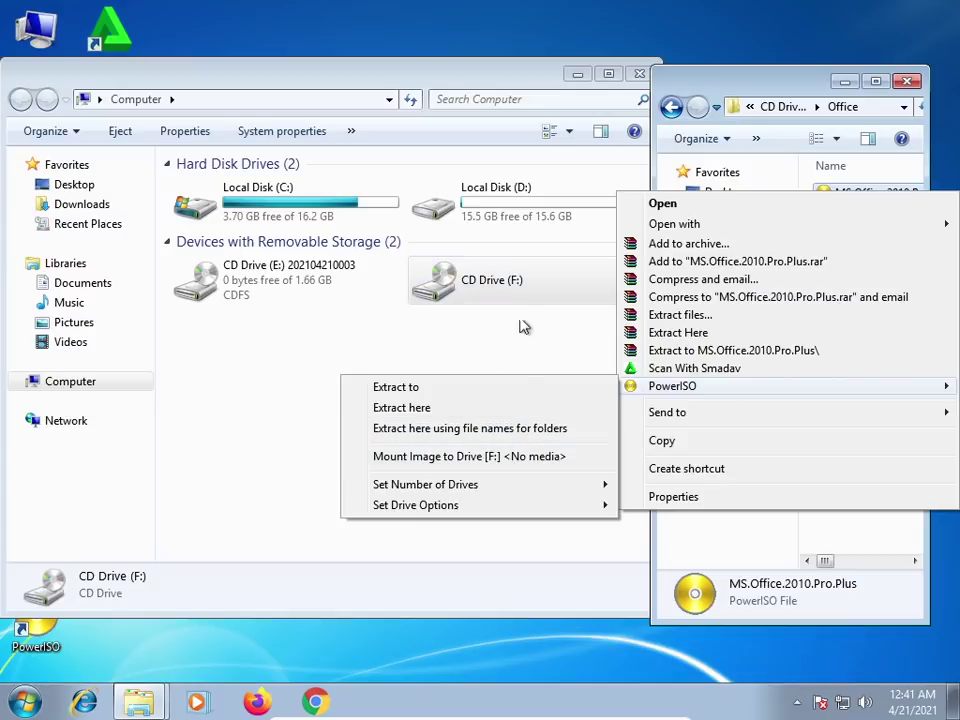
left_click(533, 463)
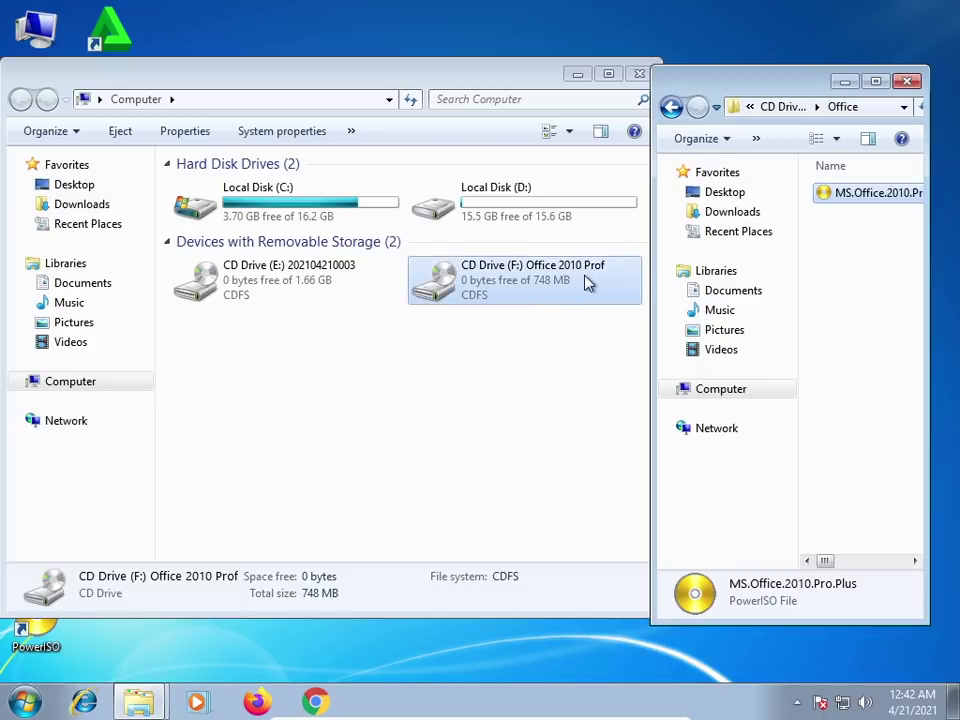
left_click(487, 284)
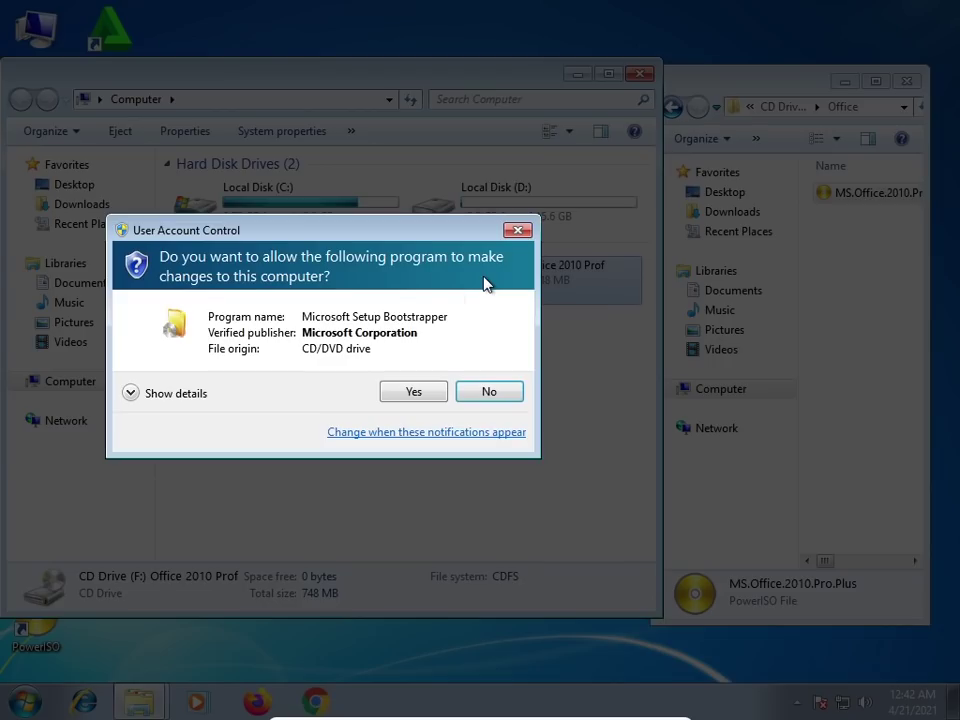
left_click(424, 399)
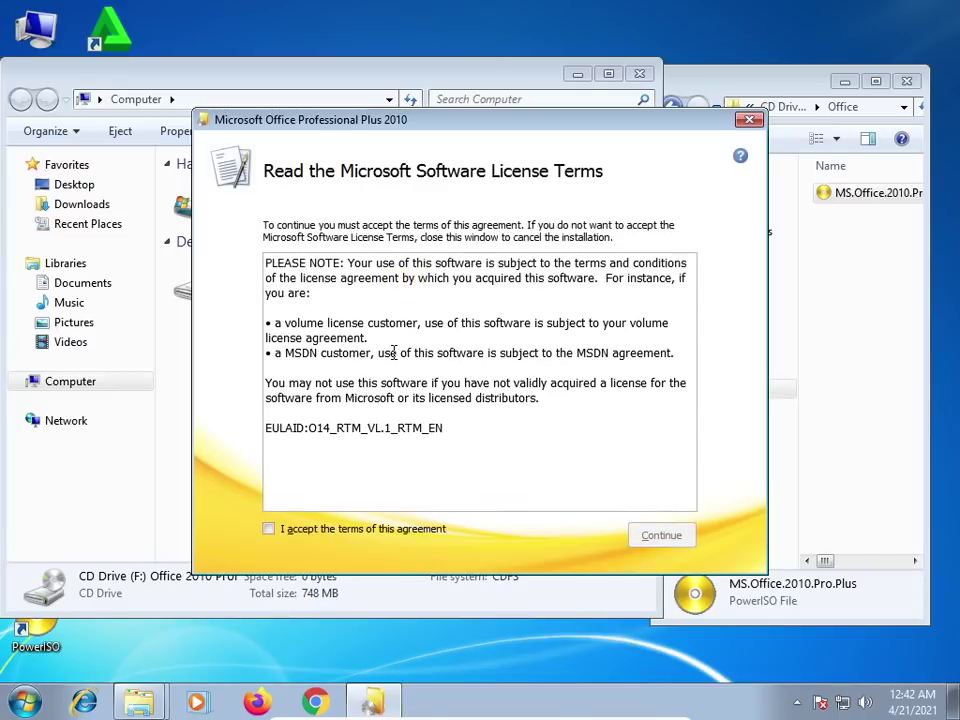
Accept the Microsoft Office Professional Plus 2010 license terms and start the standard, non-customized installation
left_click(270, 531)
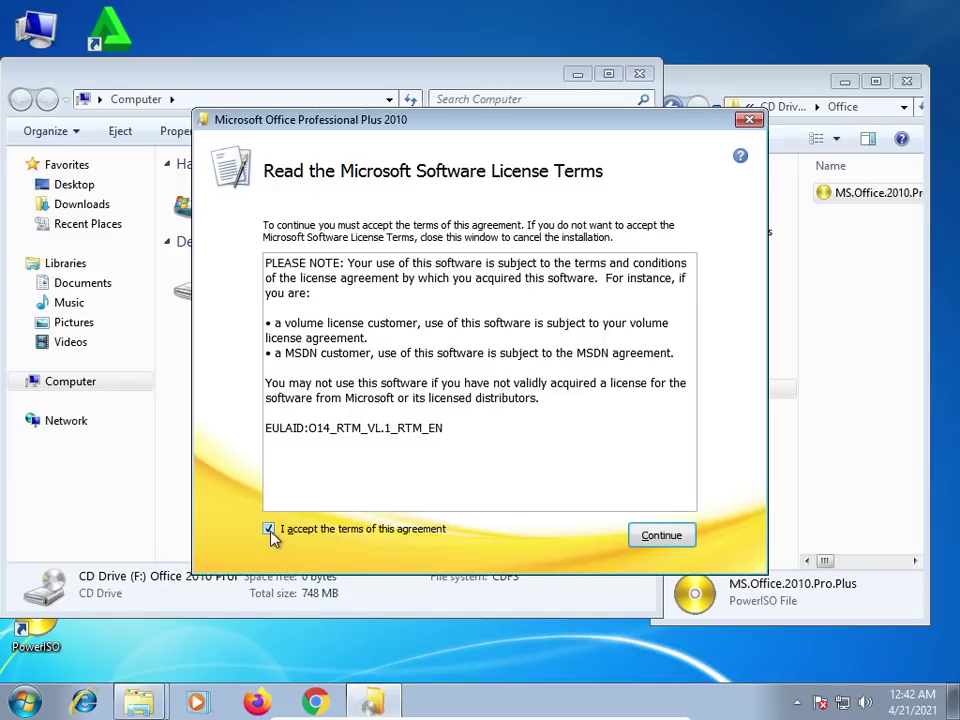
left_click(676, 541)
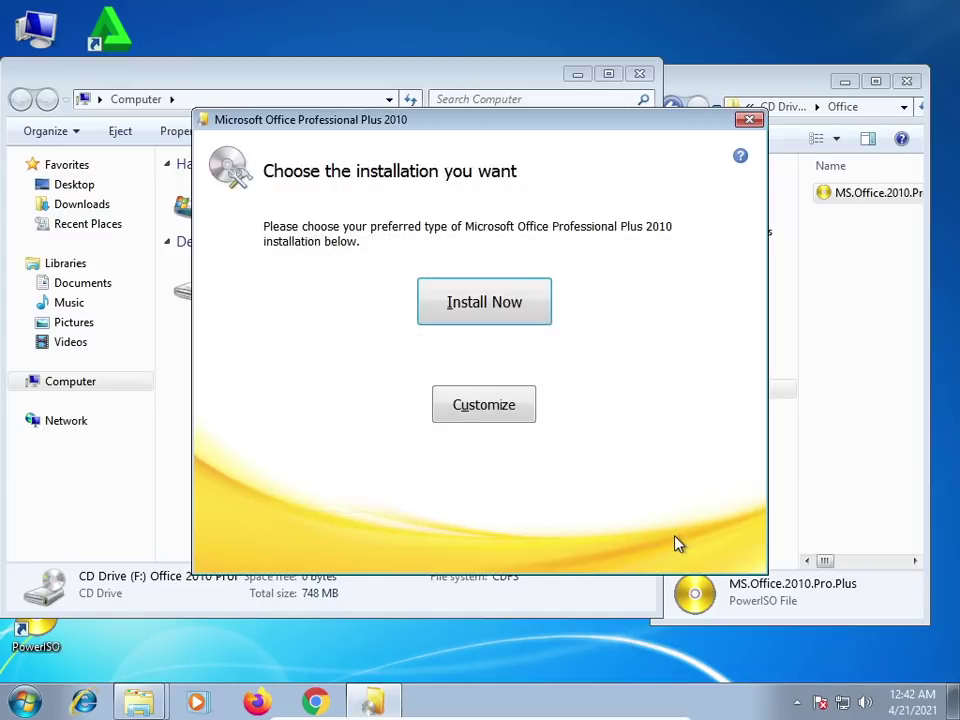
left_click(510, 308)
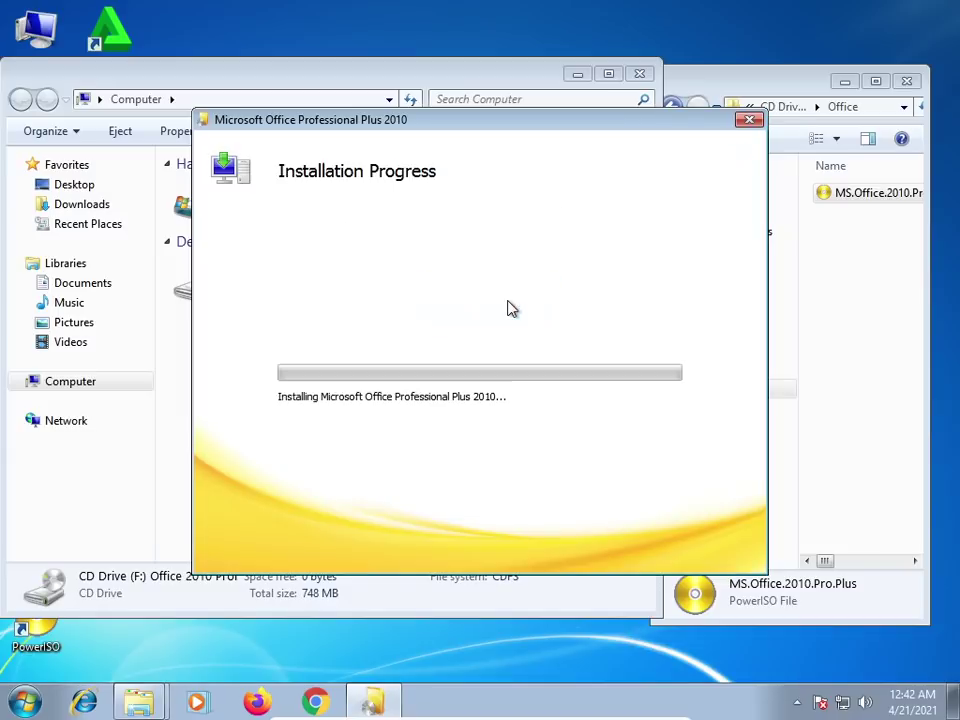
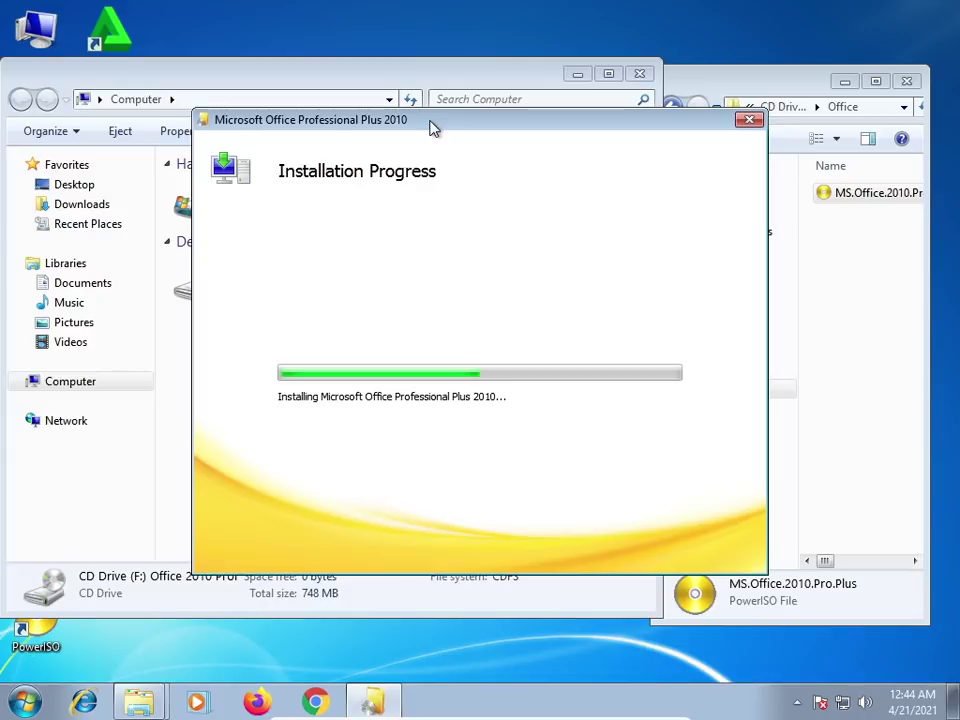
Reposition the Office installer window and minimize the Computer and Office folder windows
left_click_drag(436, 129, 467, 101)
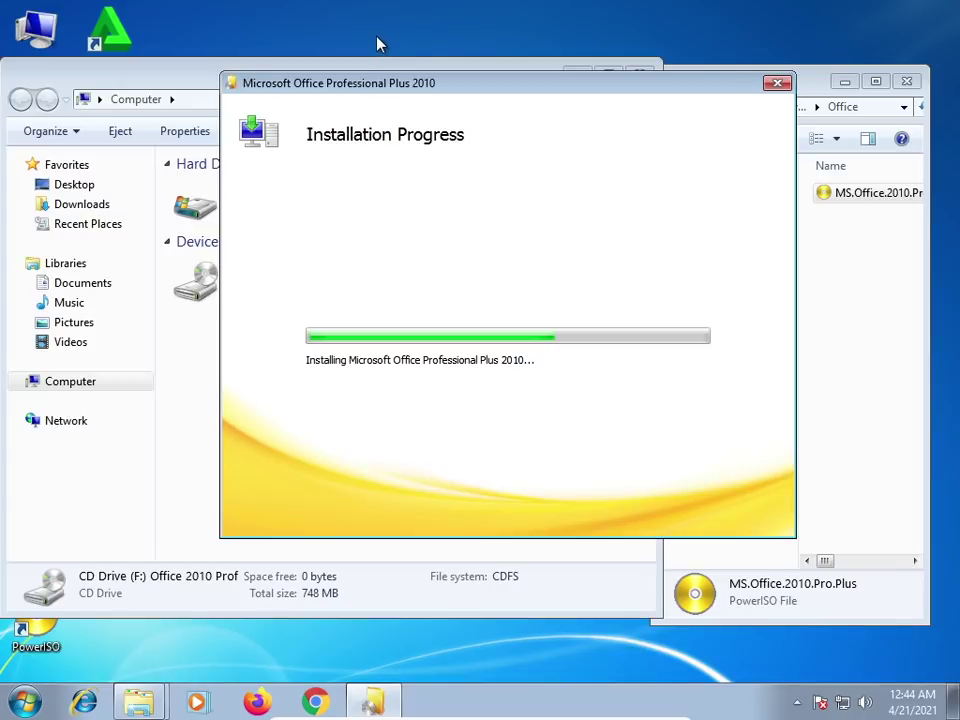
left_click(163, 80)
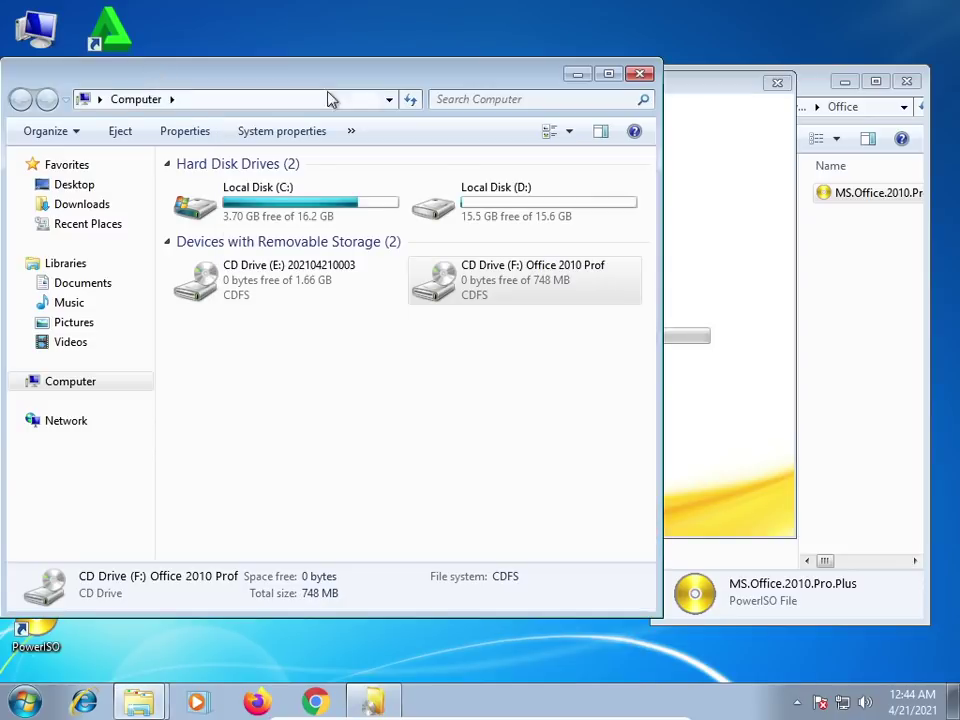
left_click_drag(492, 83, 663, 127)
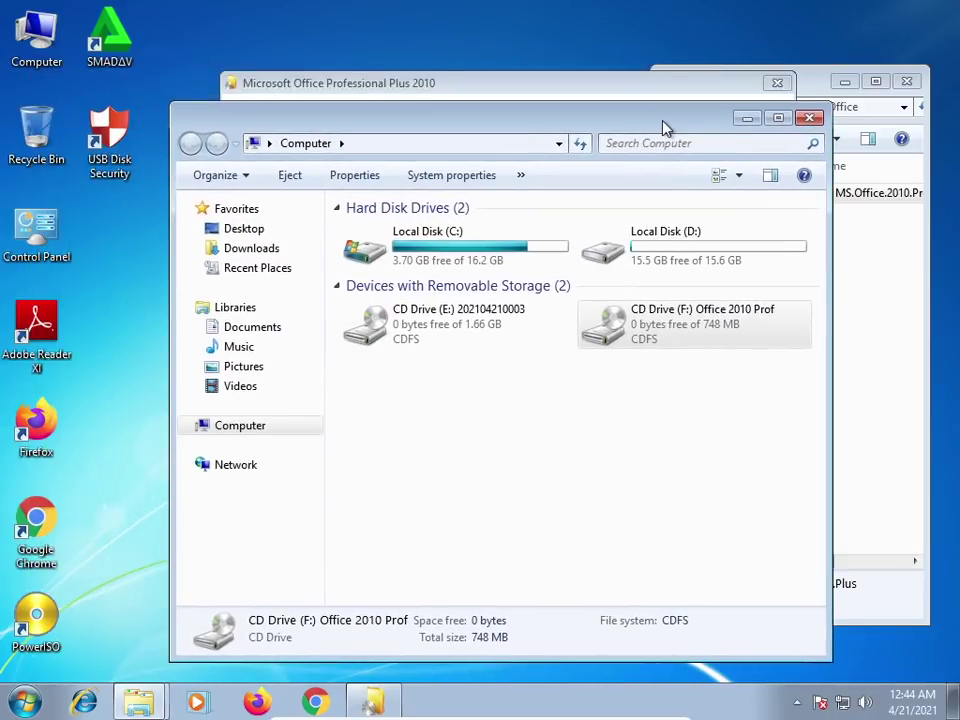
left_click(748, 119)
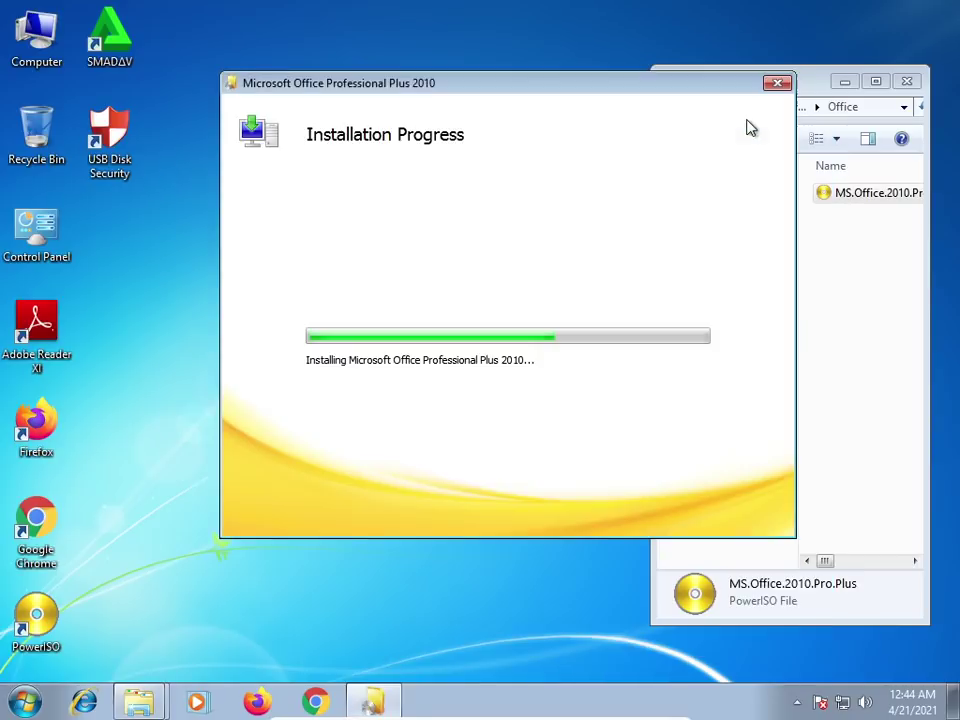
left_click(842, 88)
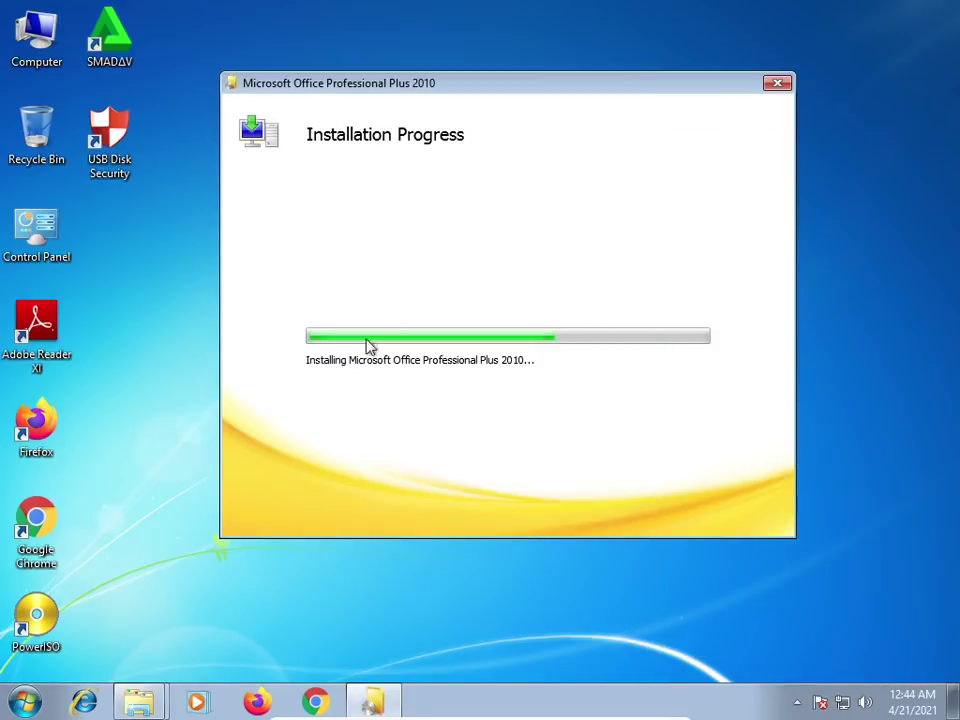
left_click(30, 705)
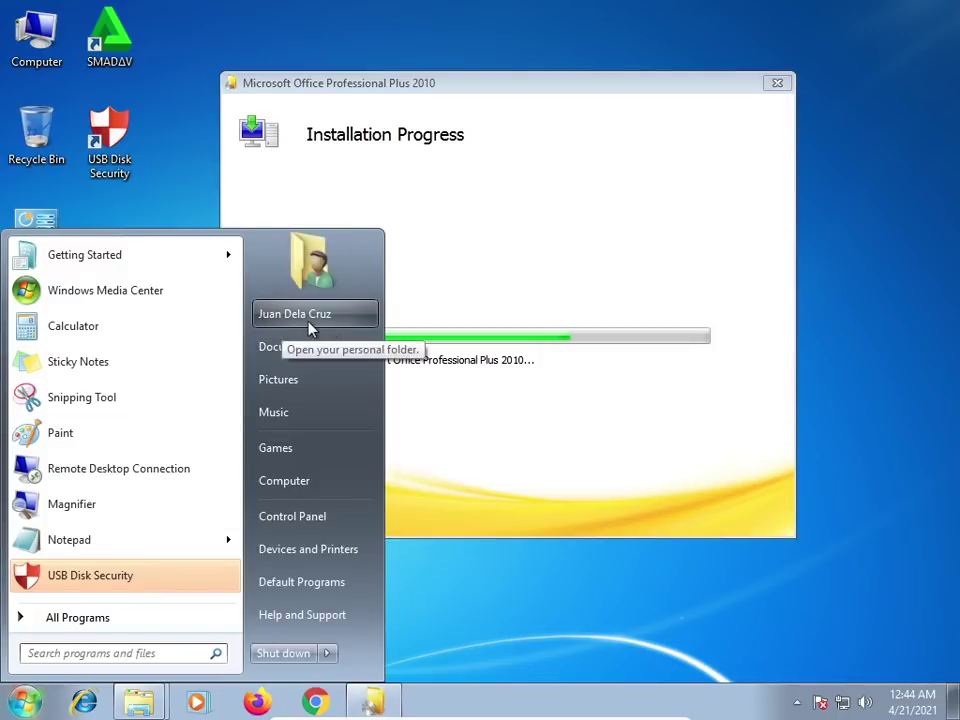
left_click(203, 159)
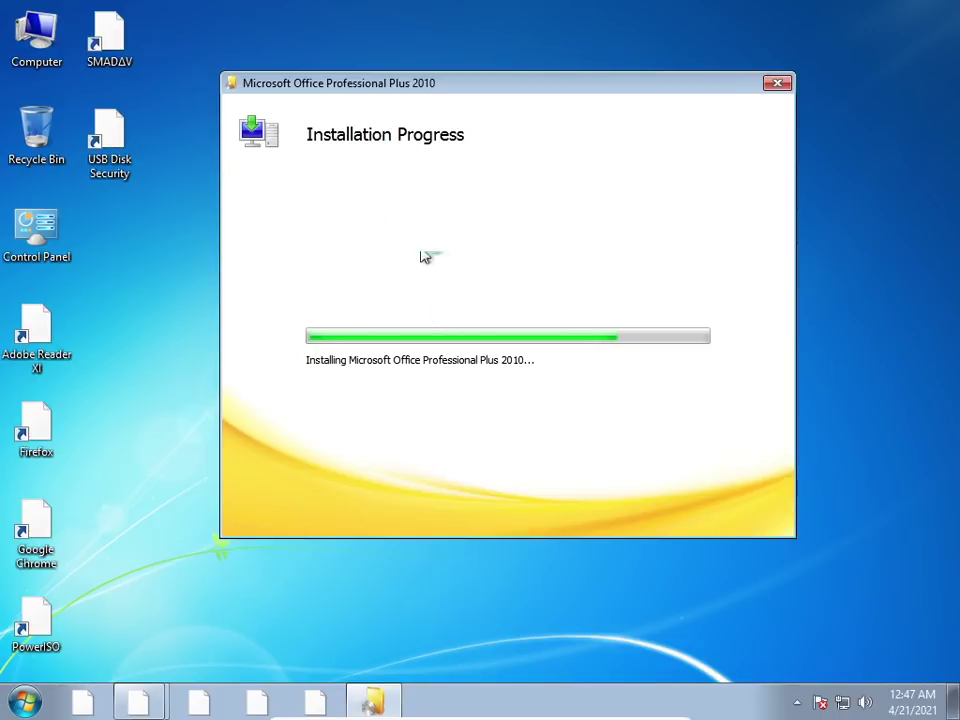
Set the desktop icons to the small size
right_click(155, 226)
mouse_move(184, 229)
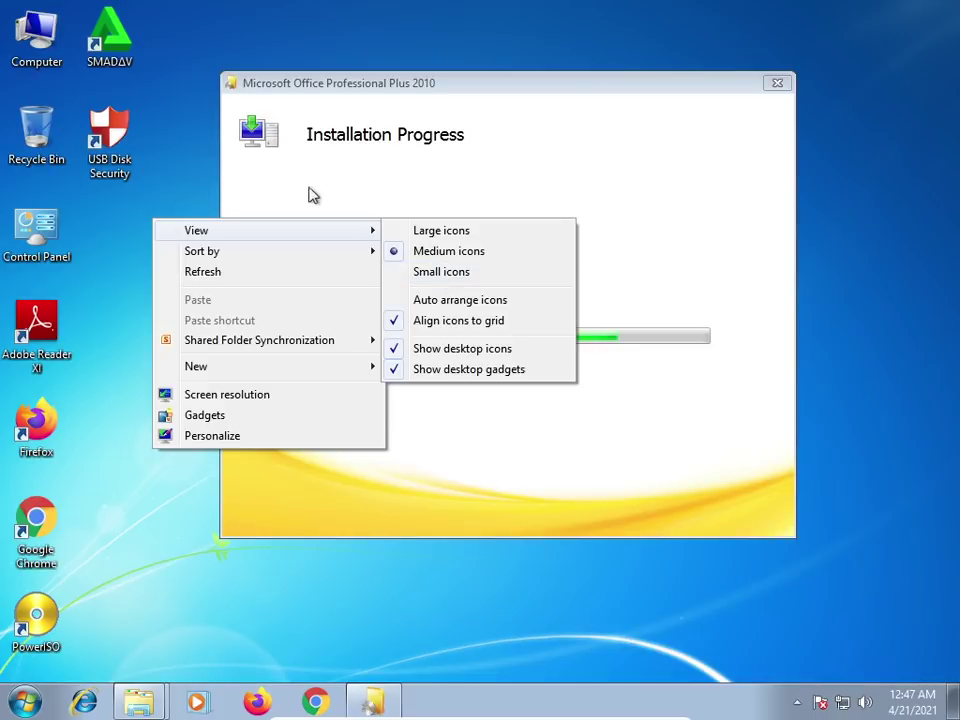
left_click(446, 273)
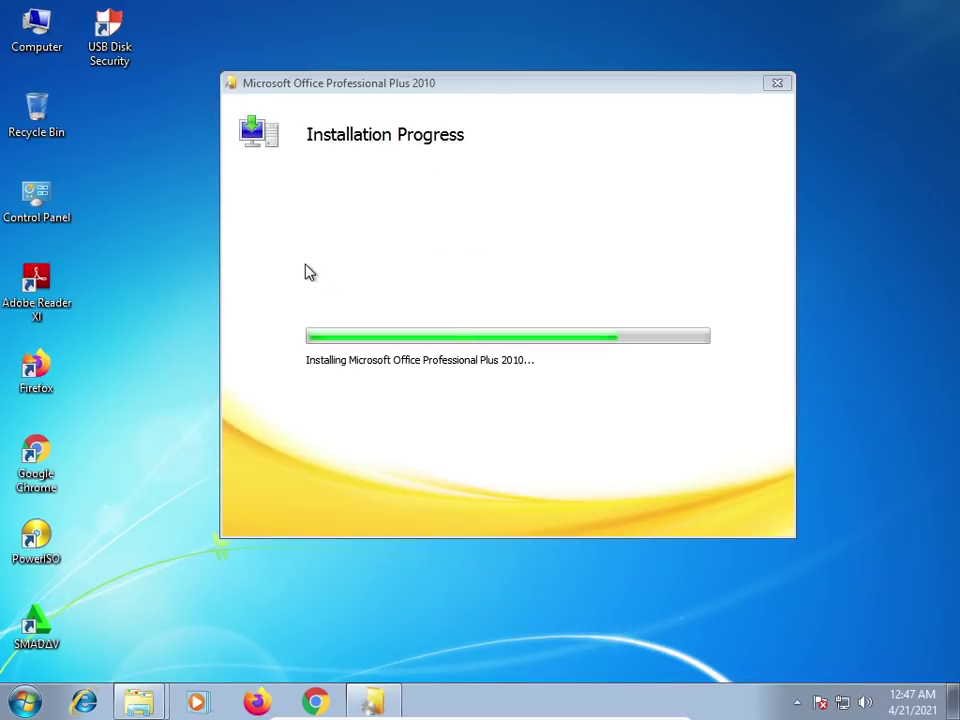
right_click(137, 147)
mouse_move(188, 160)
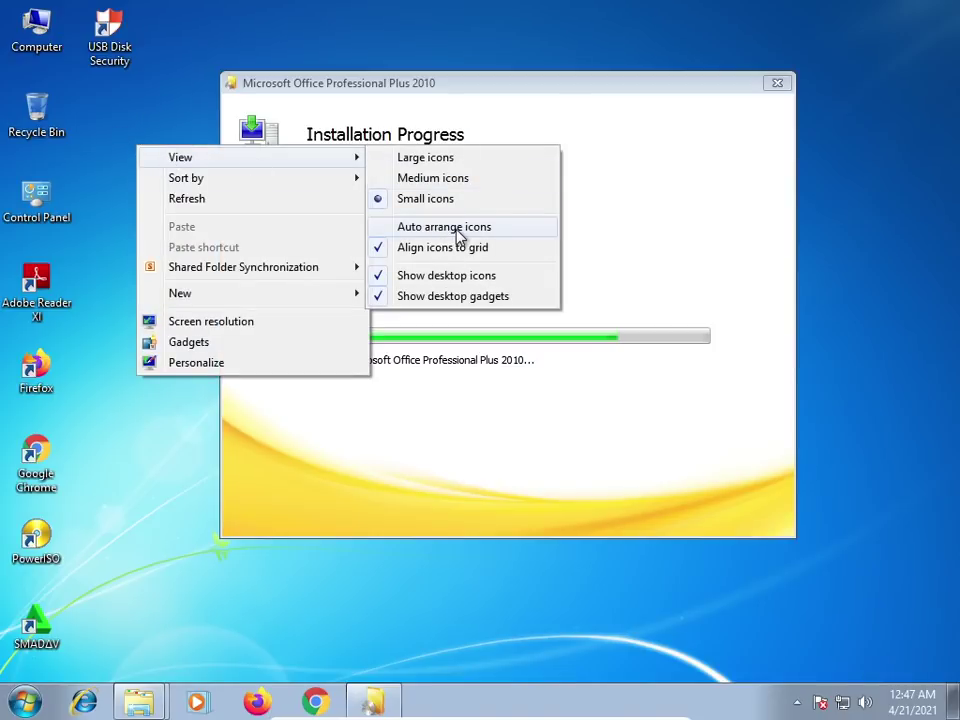
left_click(125, 56)
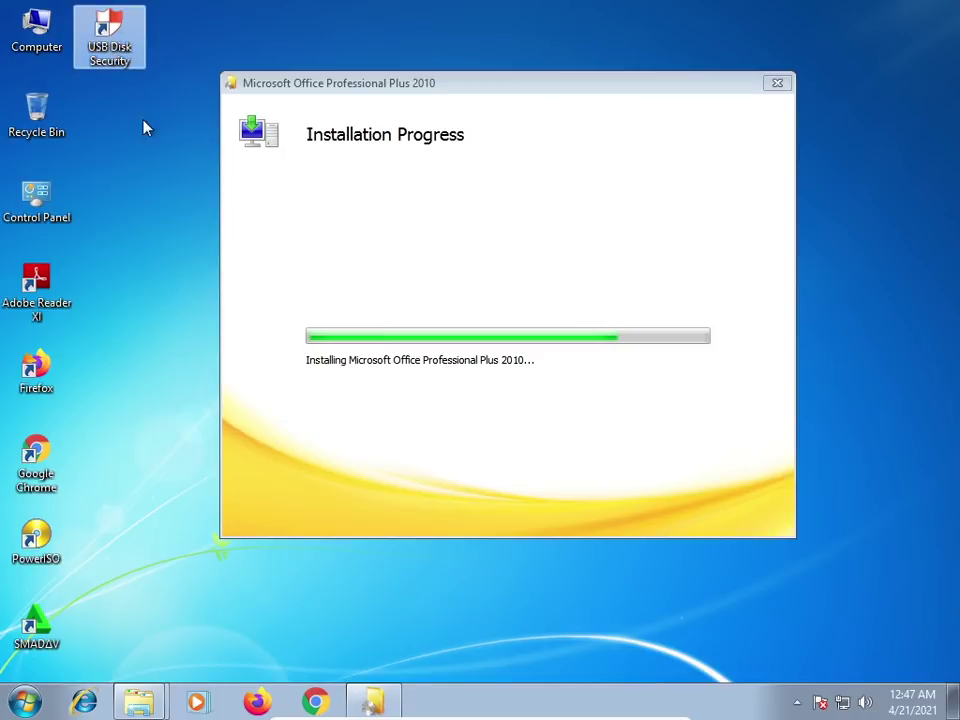
Scatter the USB Disk Security, Control Panel, Firefox and PowerISO icons to different free spots around the installer window on the desktop
left_click_drag(105, 35, 165, 205)
left_click_drag(30, 200, 120, 455)
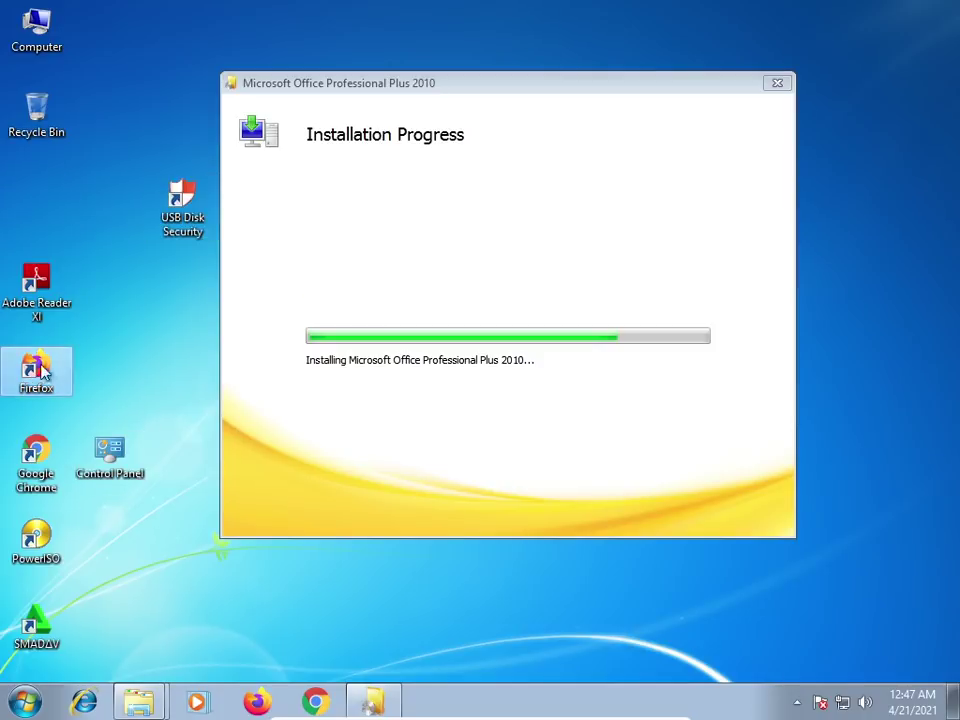
left_click_drag(36, 370, 838, 291)
left_click_drag(40, 540, 415, 635)
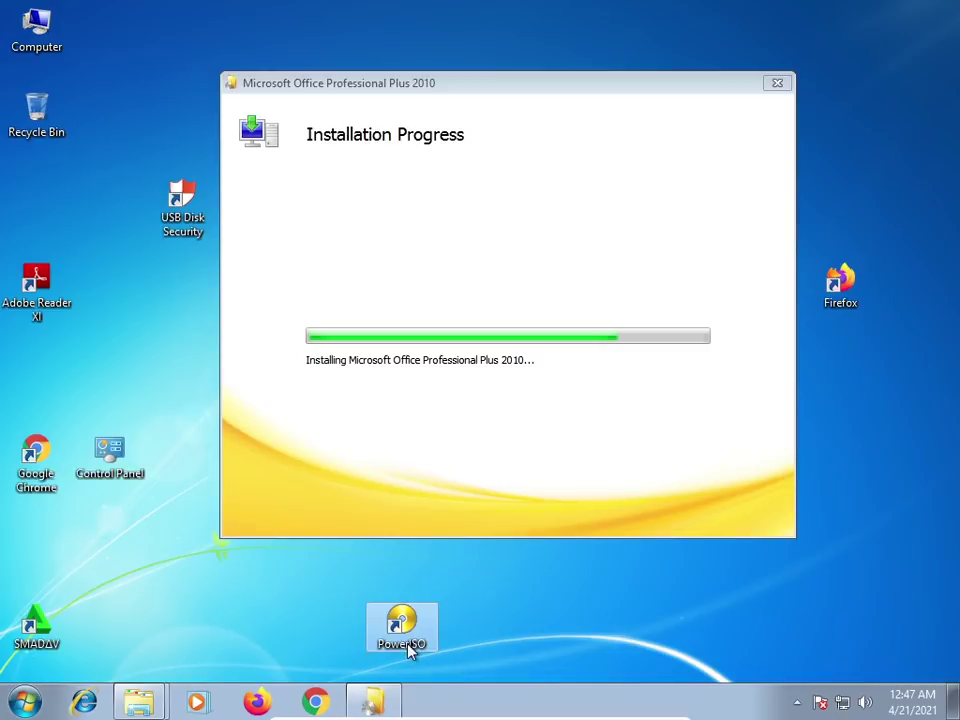
Turn on automatic arrangement of the desktop icons and refresh the desktop
right_click(155, 323)
mouse_move(188, 328)
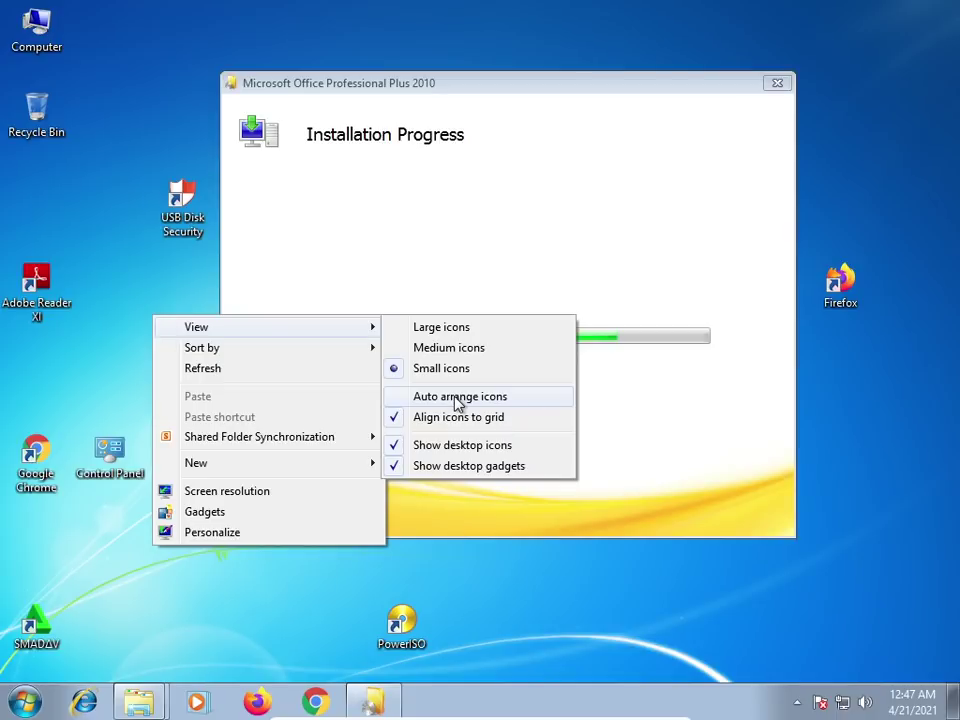
left_click(458, 398)
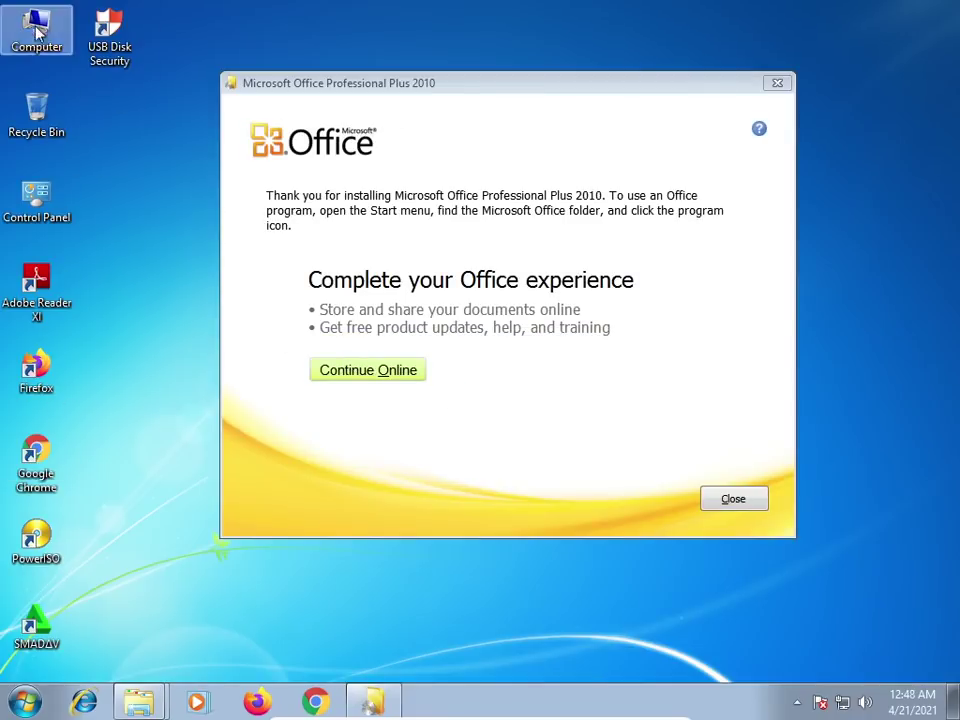
right_click(127, 132)
left_click(167, 186)
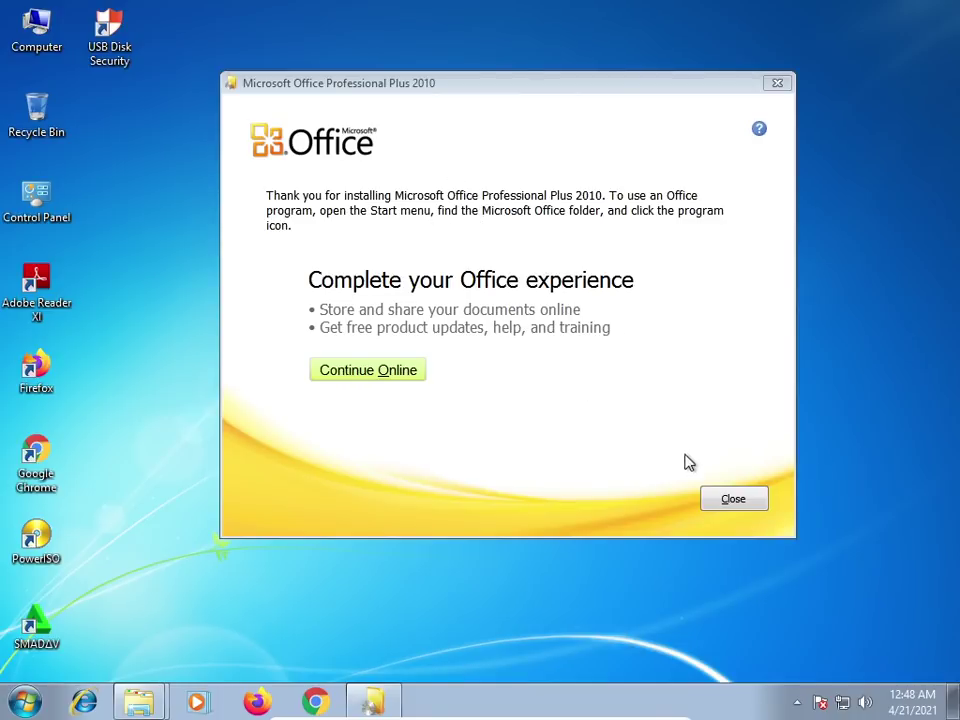
Close the completed Office Professional Plus 2010 installer and refresh the desktop several times
left_click(735, 499)
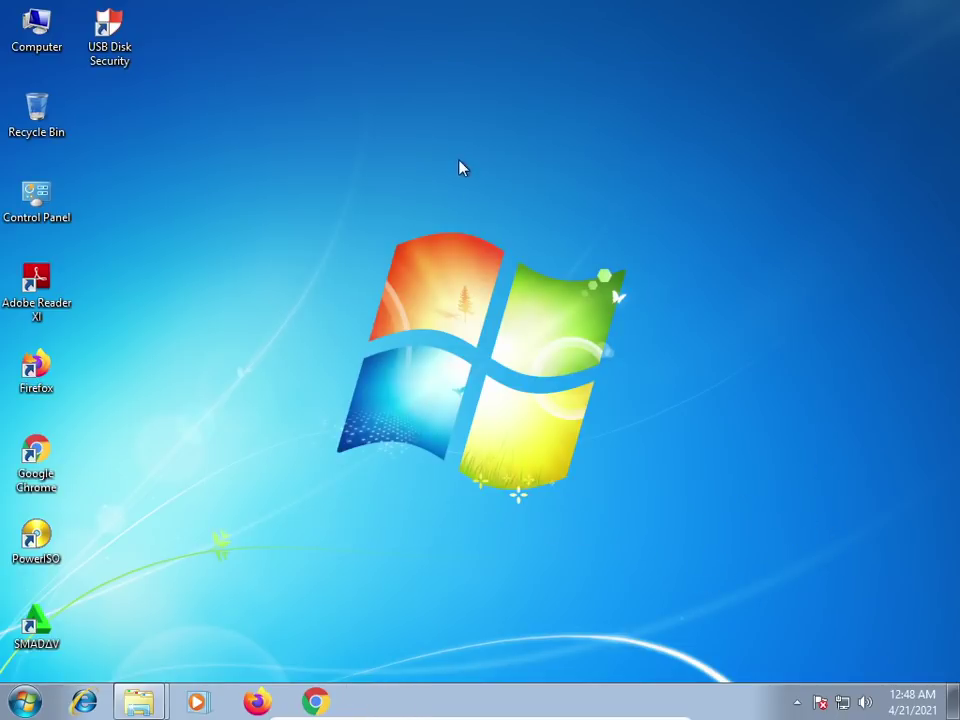
right_click(460, 163)
left_click(525, 218)
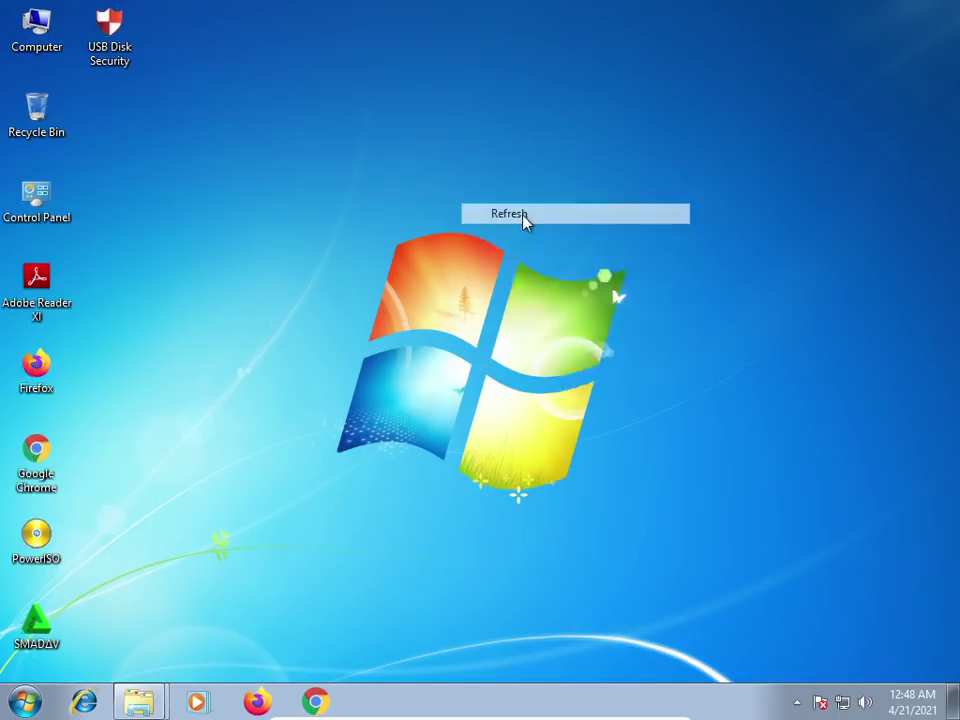
right_click(524, 216)
left_click(584, 270)
right_click(585, 268)
left_click(632, 321)
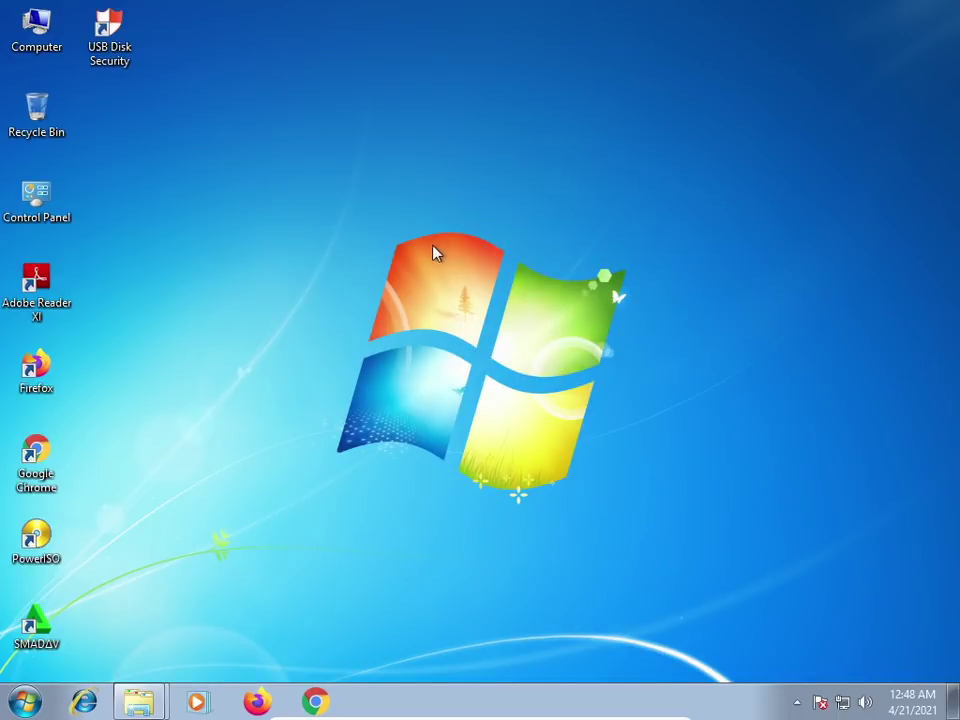
Examine the General, Security and Shortcut properties of the installed Microsoft Access 2010 program entry, leaving them unmodified
left_click(25, 703)
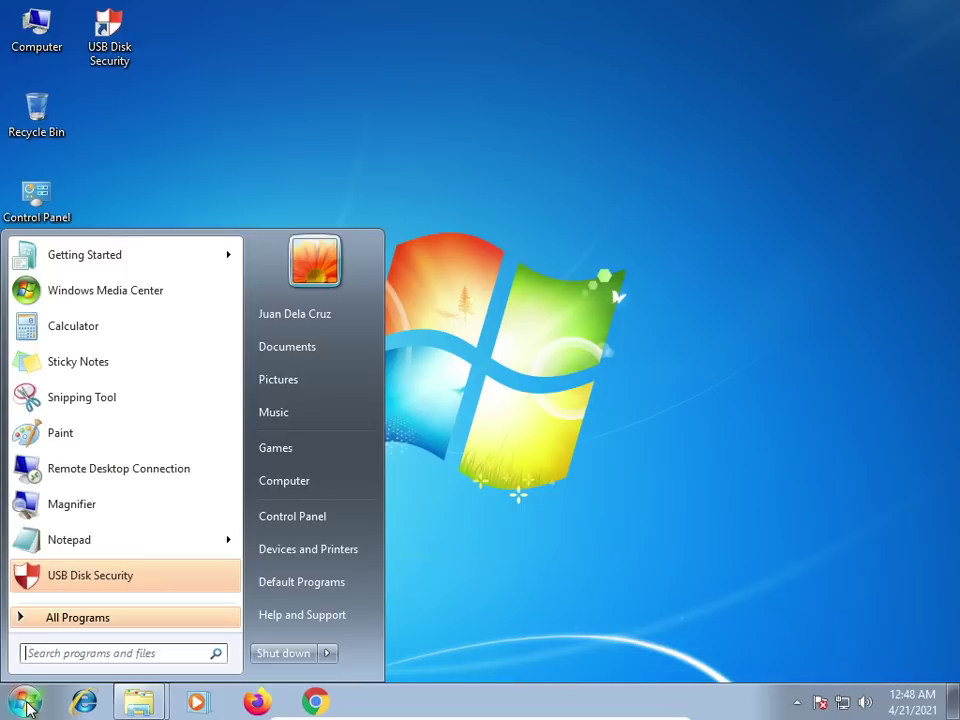
left_click(96, 622)
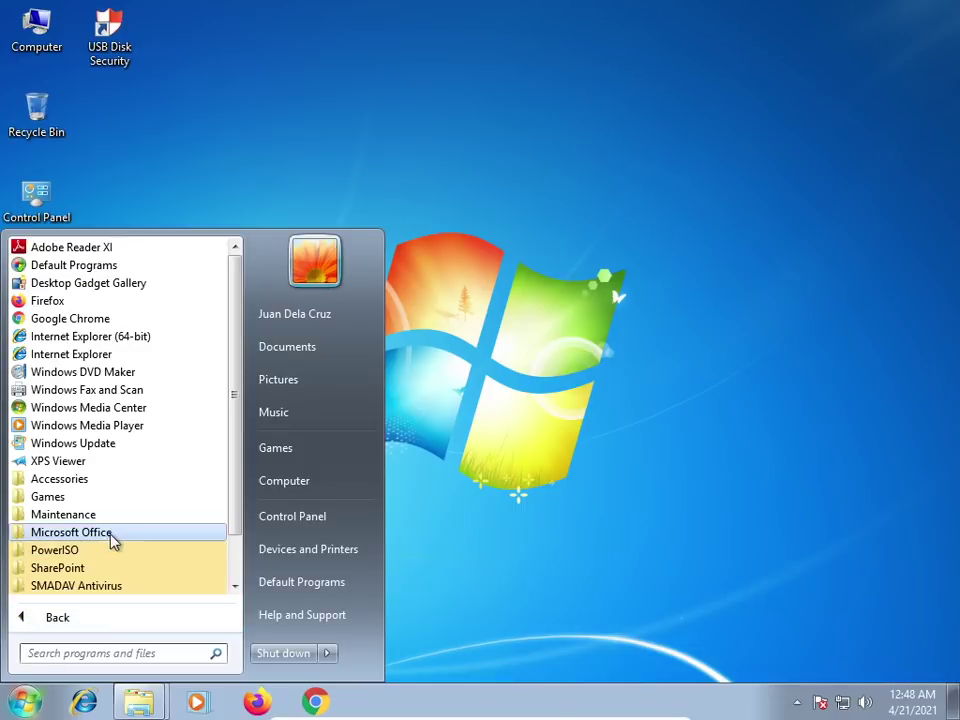
left_click(116, 536)
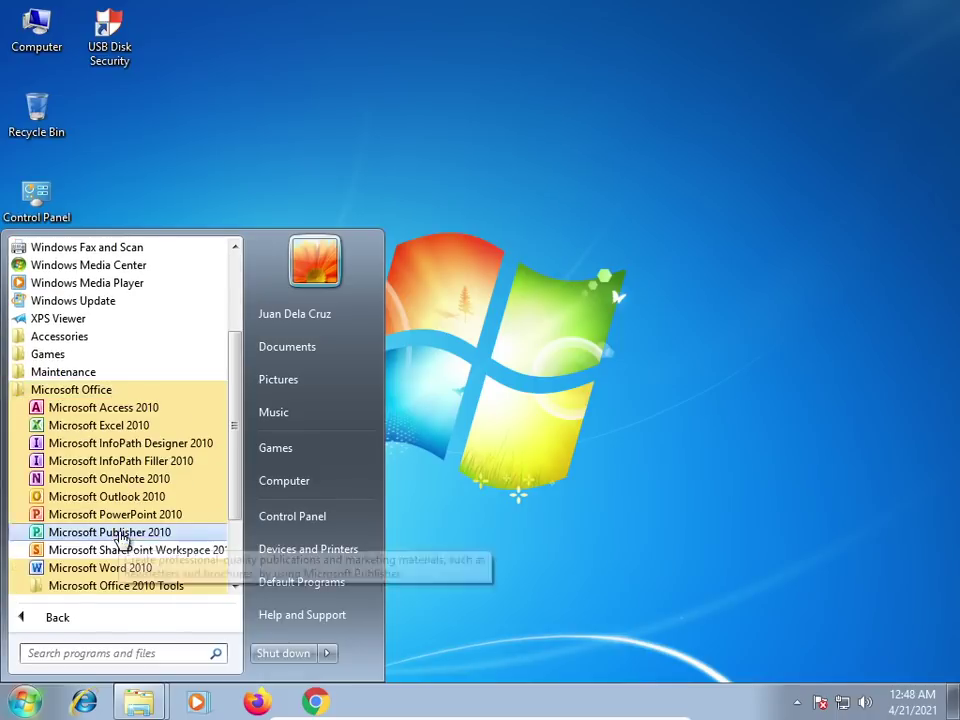
right_click(86, 412)
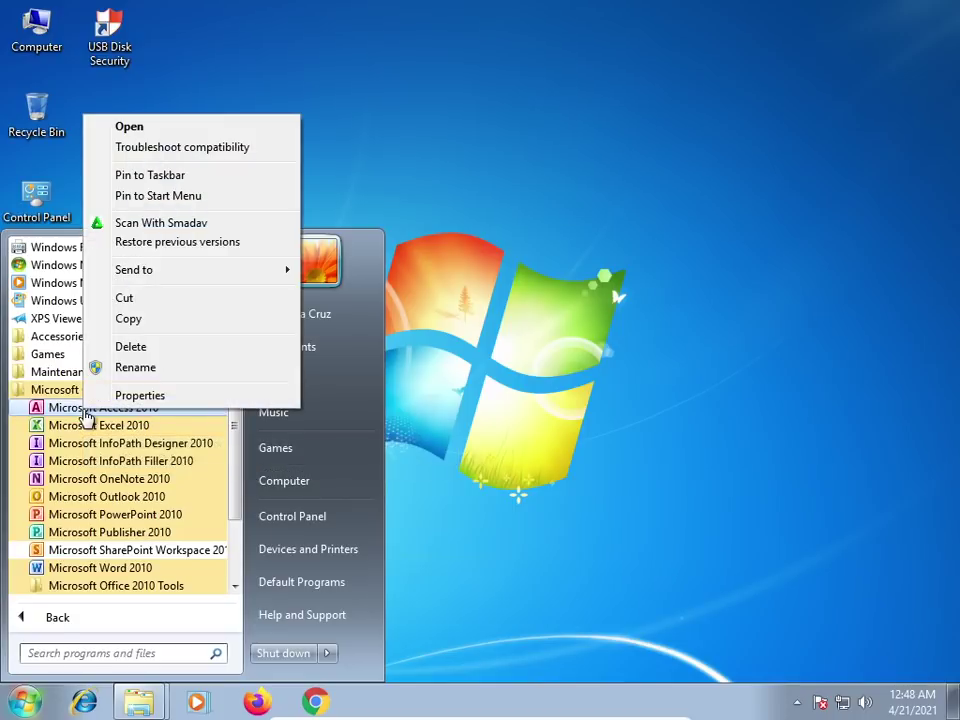
left_click(140, 397)
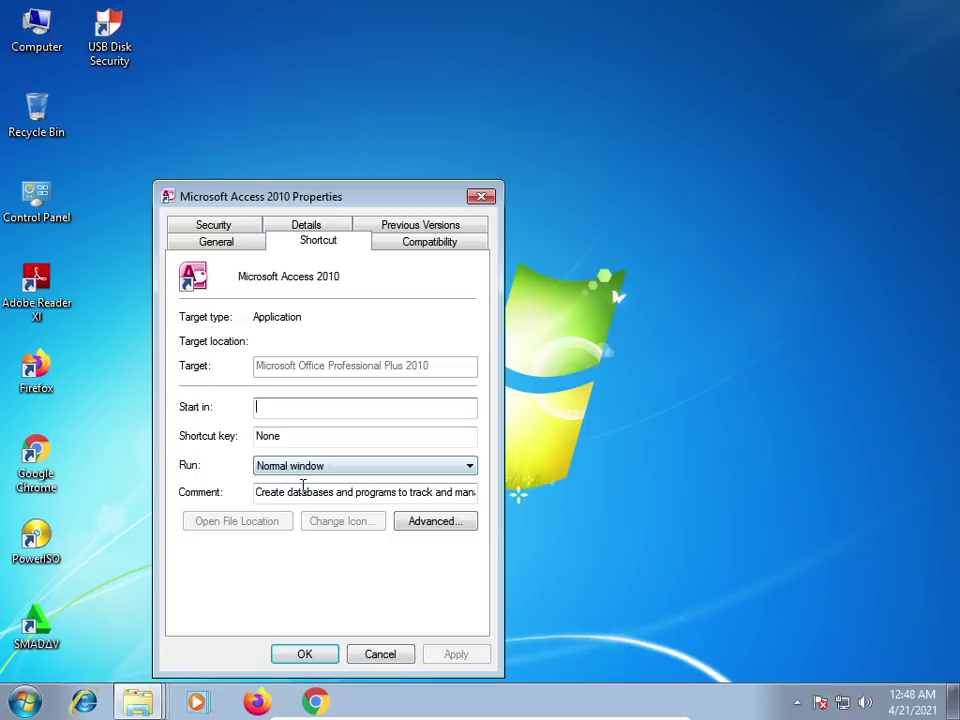
left_click(234, 250)
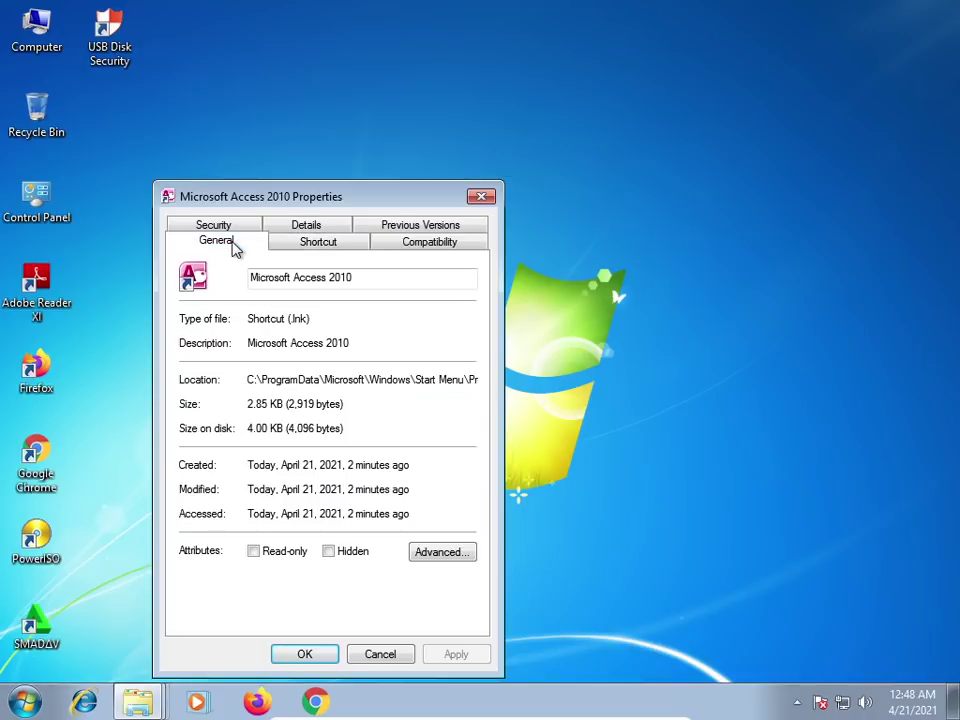
left_click(234, 228)
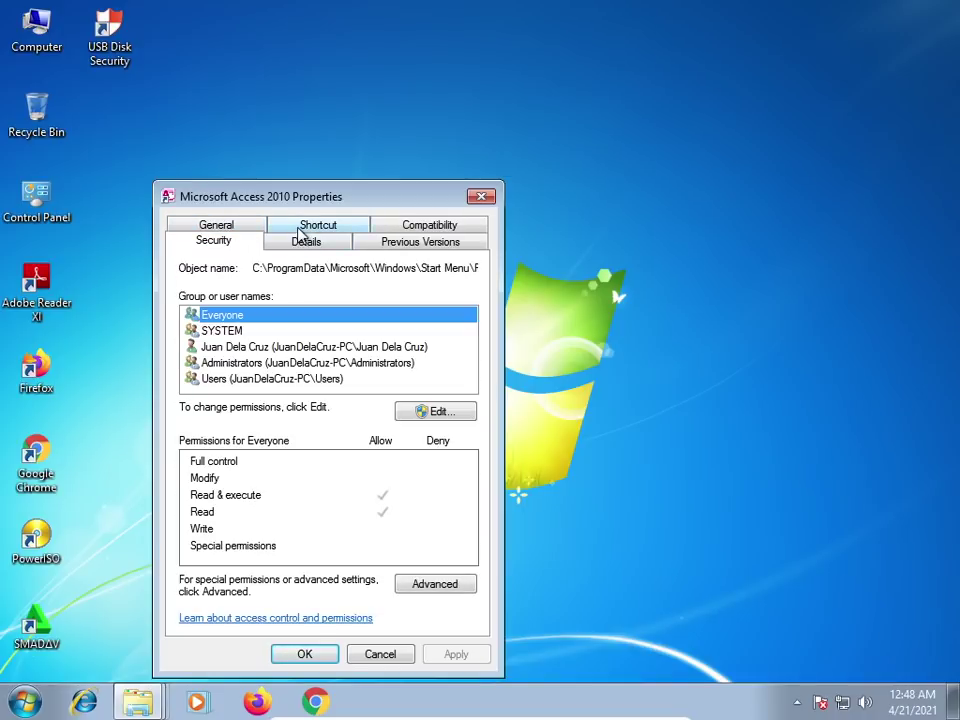
left_click(313, 225)
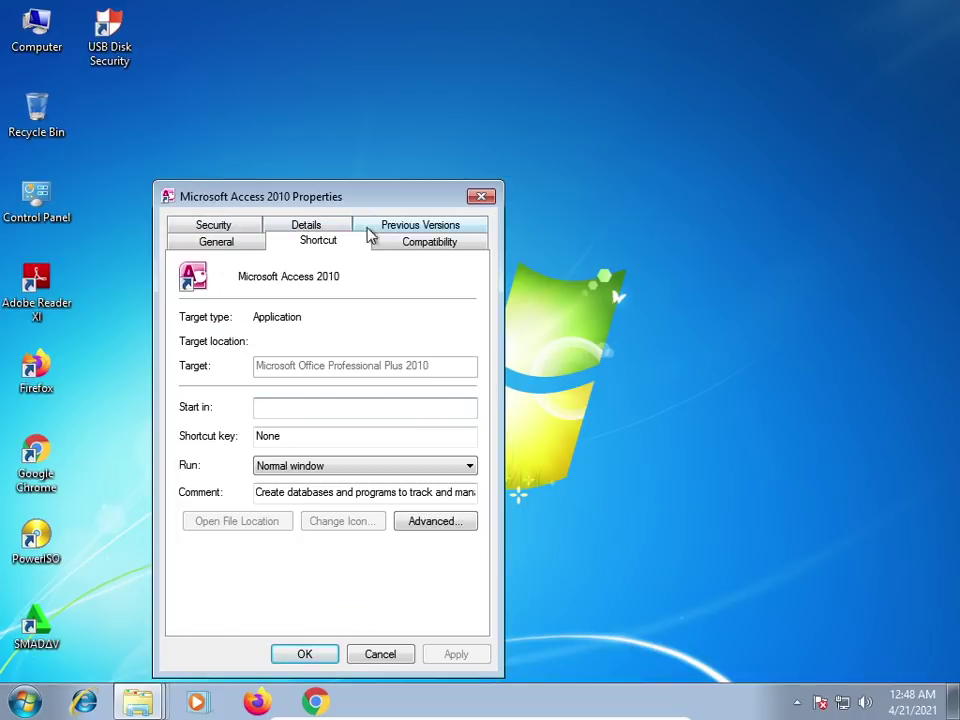
left_click(481, 199)
Examine the general, sharing and security properties of the Microsoft Office program folder, leaving them unmodified
left_click(28, 703)
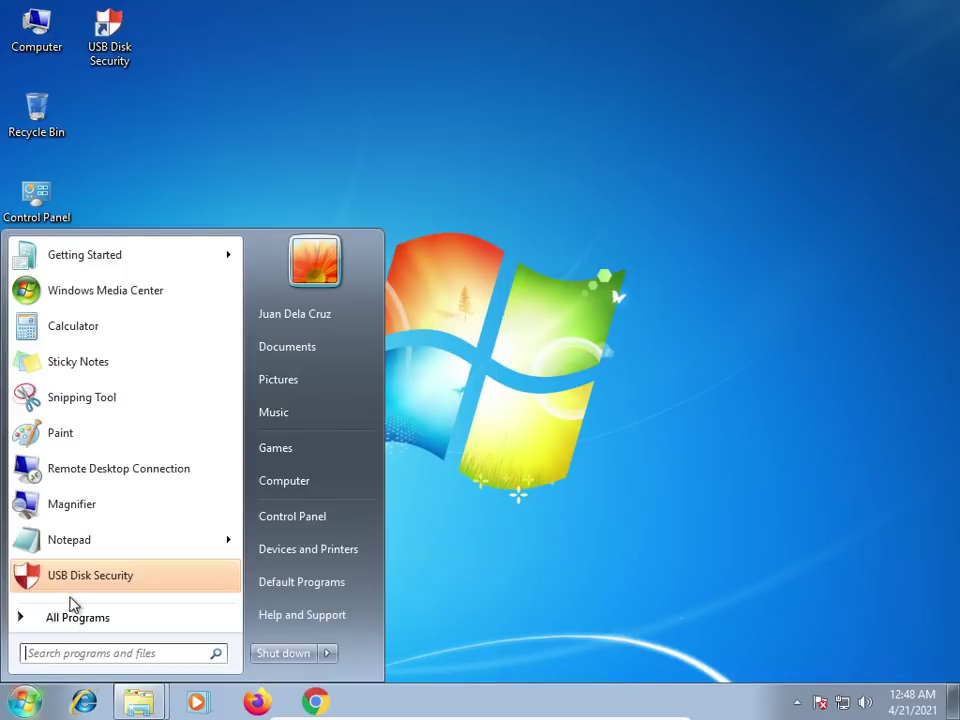
left_click(71, 624)
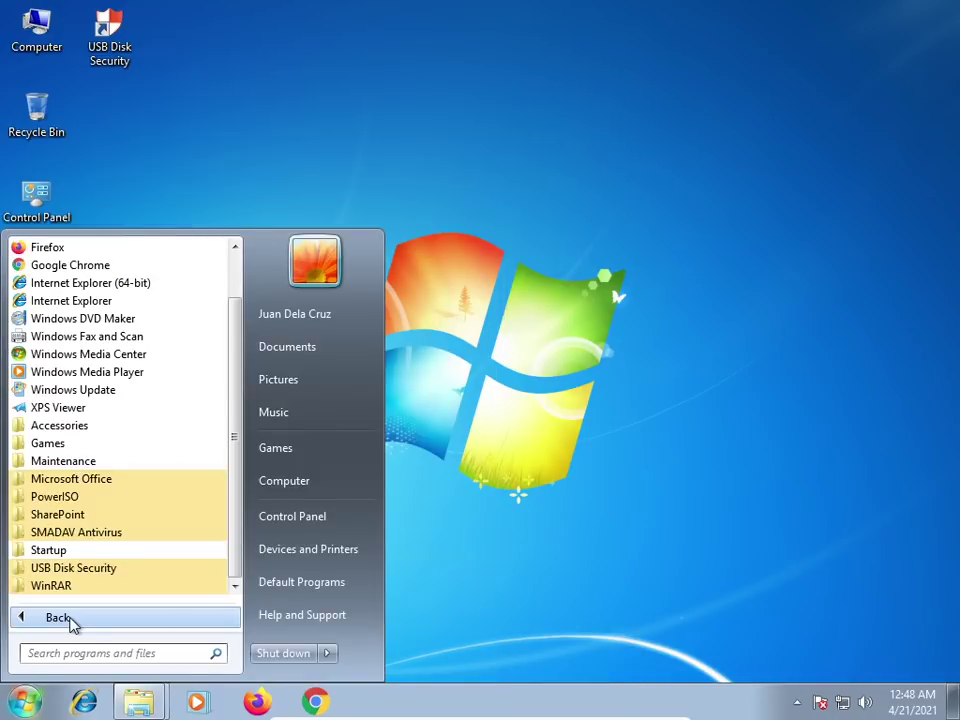
right_click(90, 483)
left_click(141, 464)
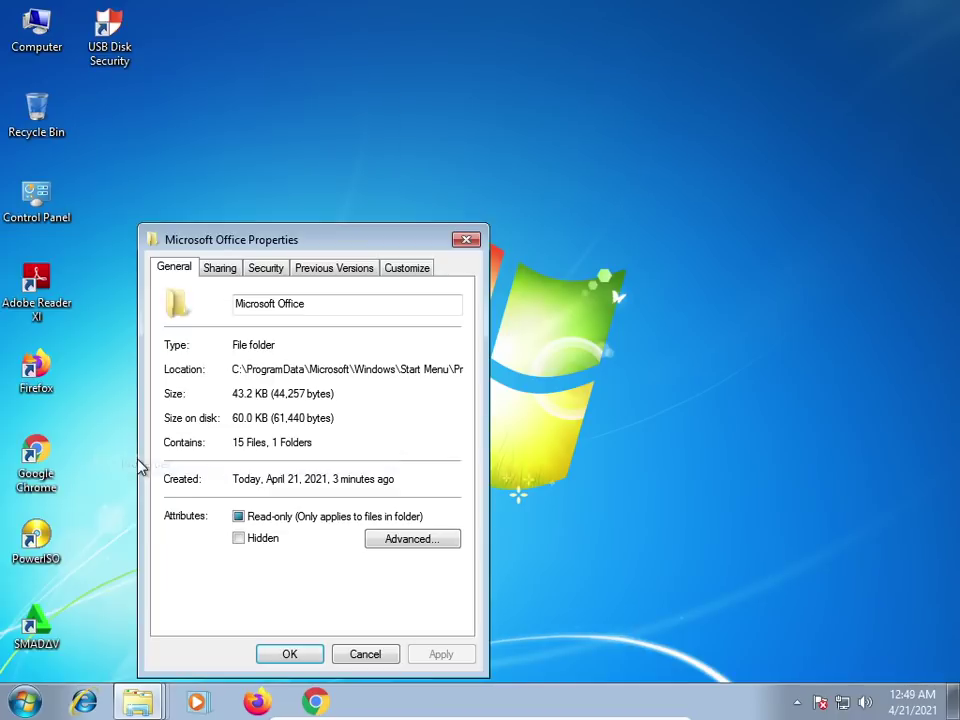
left_click(222, 270)
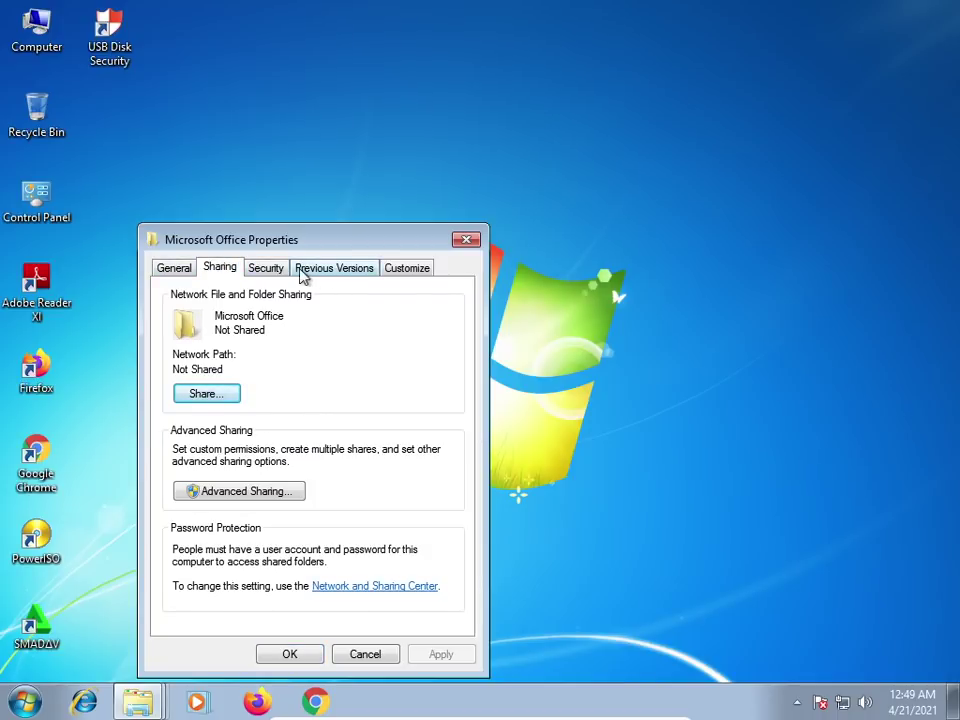
left_click(258, 271)
left_click(180, 271)
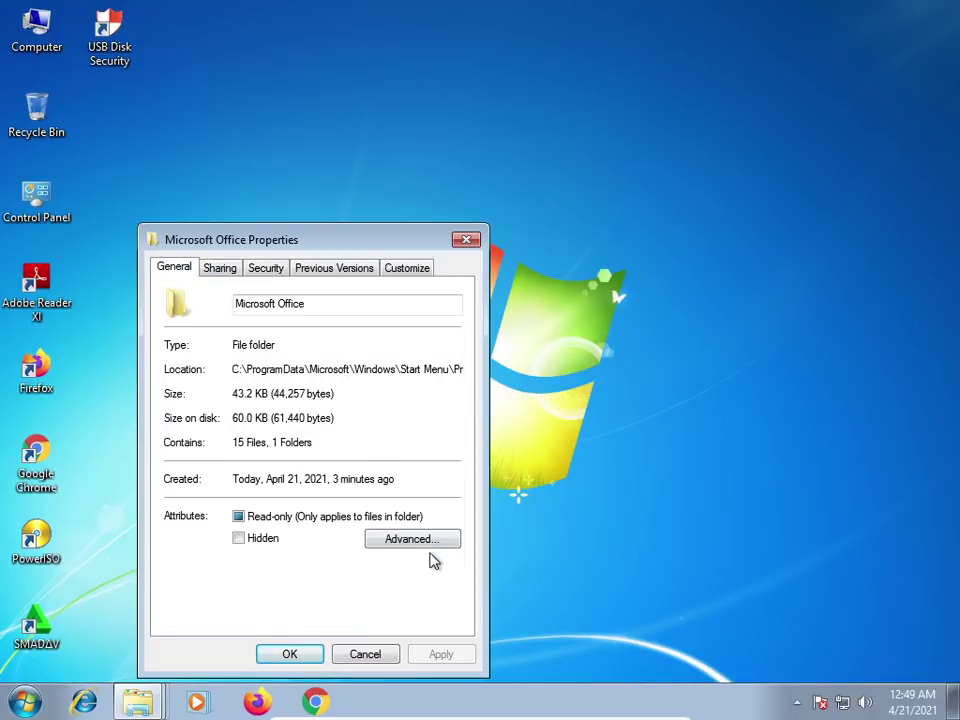
left_click(466, 240)
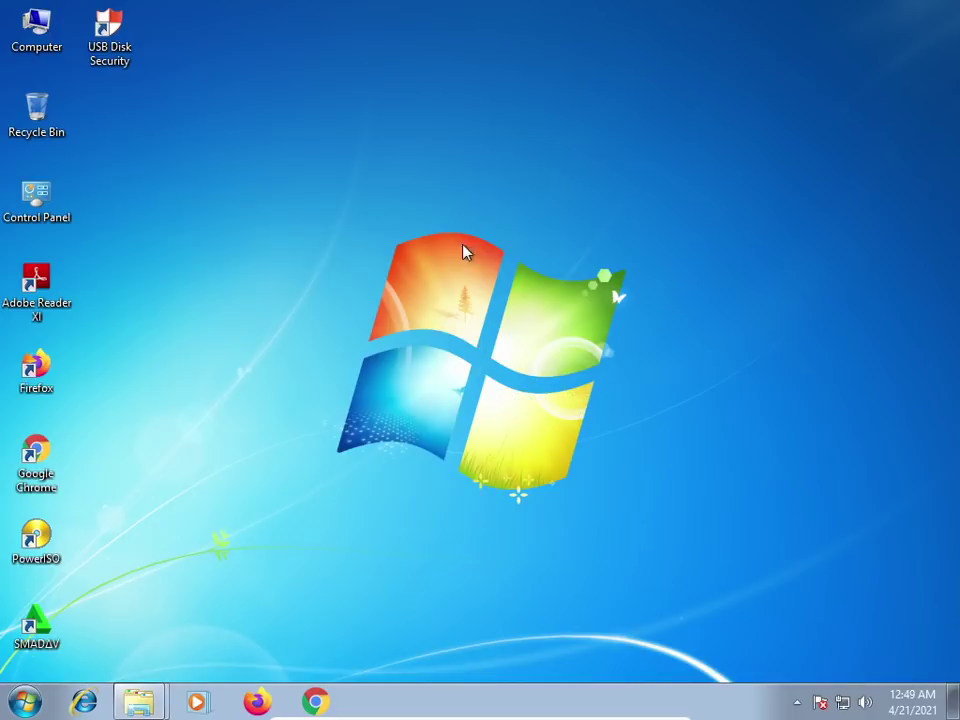
Create a desktop shortcut for Microsoft Word 2010 from the installed Microsoft Office programs
left_click(25, 703)
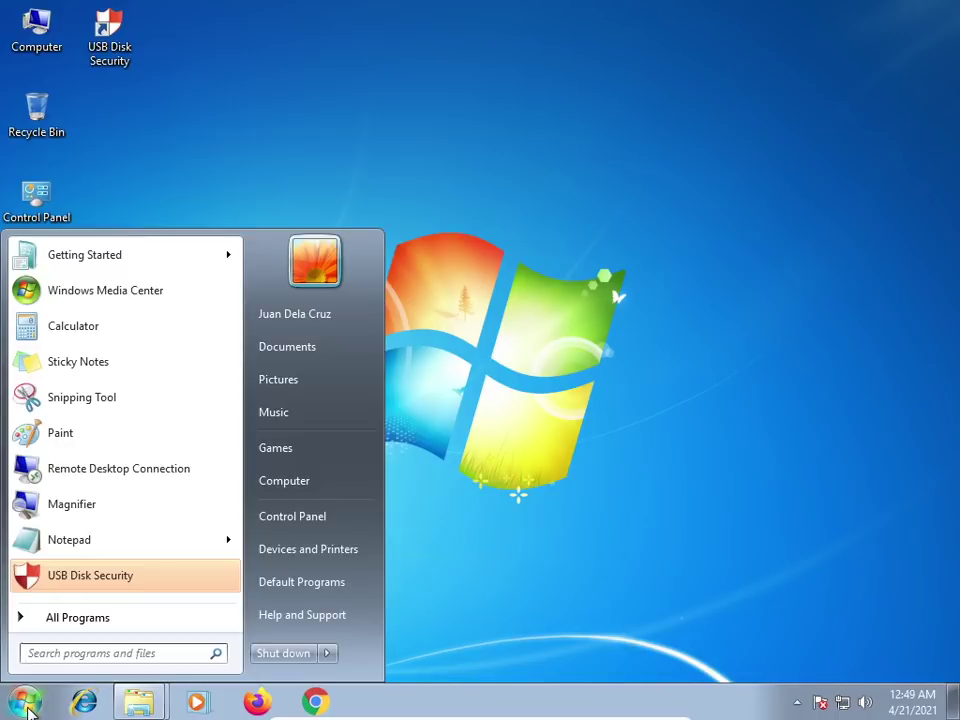
left_click(85, 620)
left_click(103, 485)
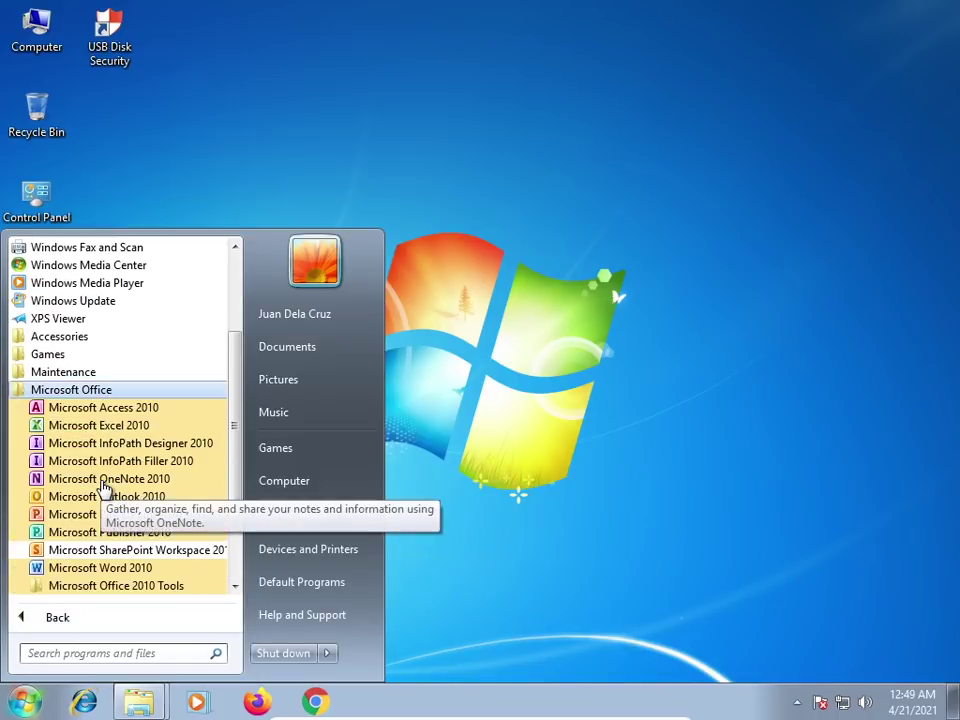
right_click(123, 576)
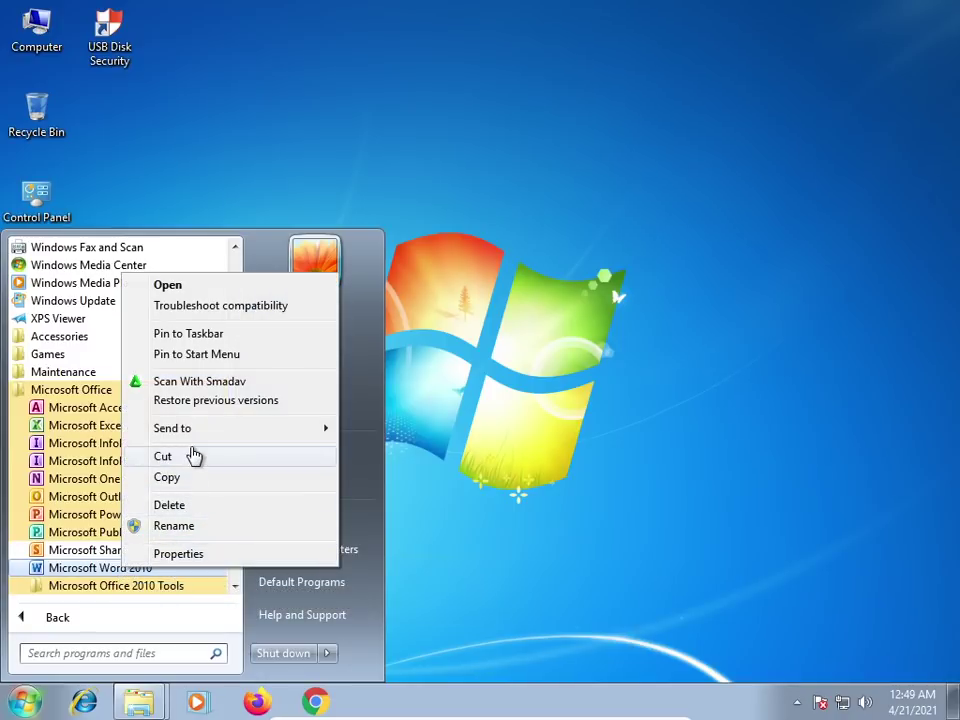
mouse_move(197, 437)
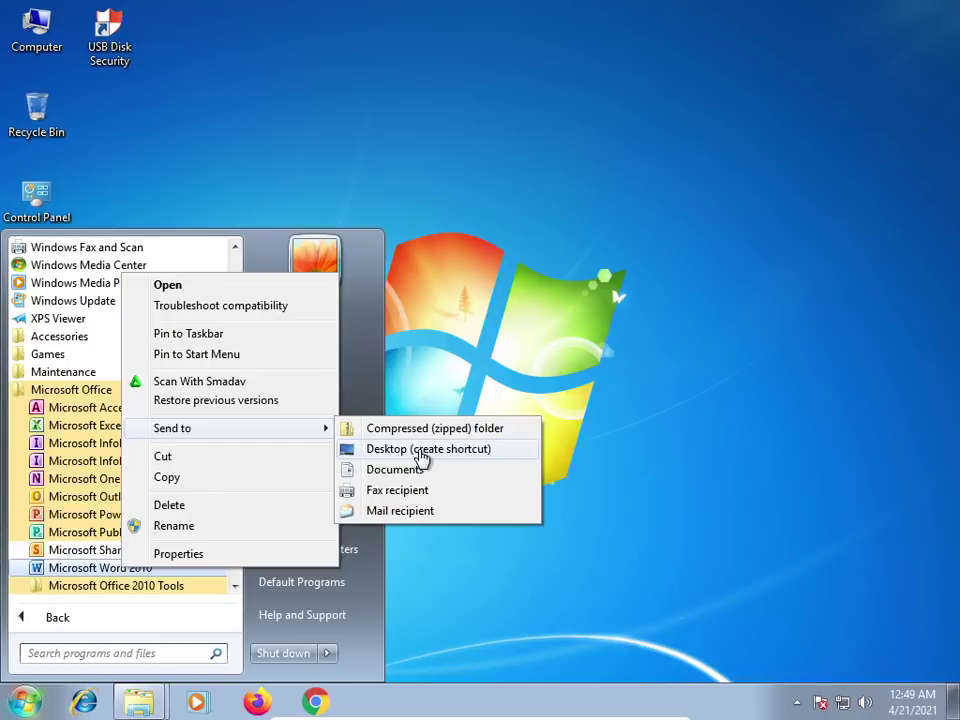
left_click(421, 457)
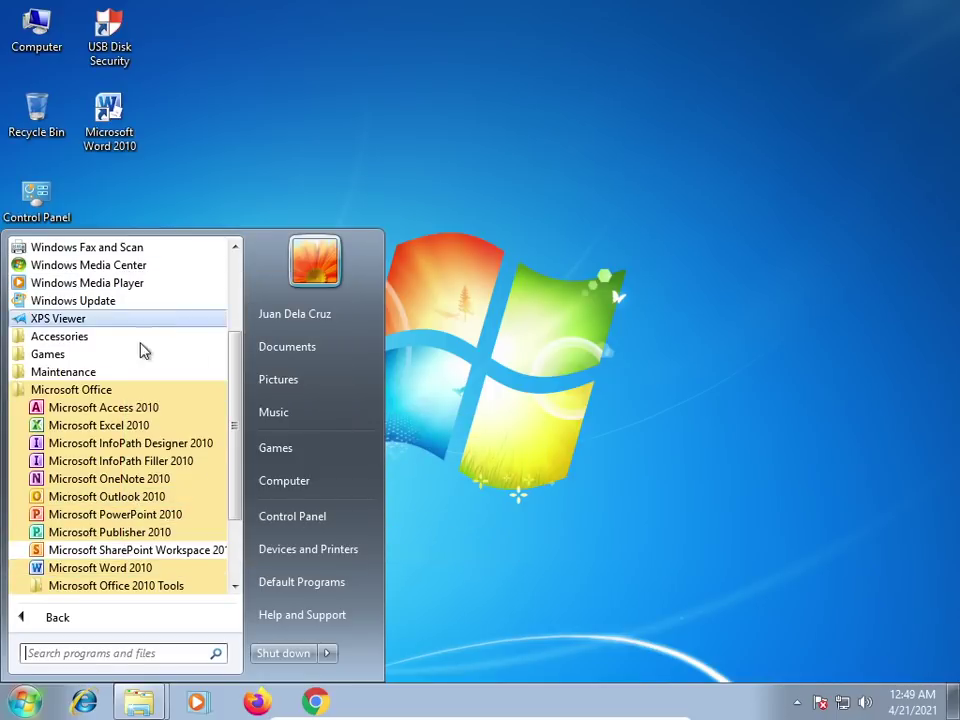
Create desktop shortcuts for Microsoft Excel 2010 and Microsoft PowerPoint 2010
right_click(103, 430)
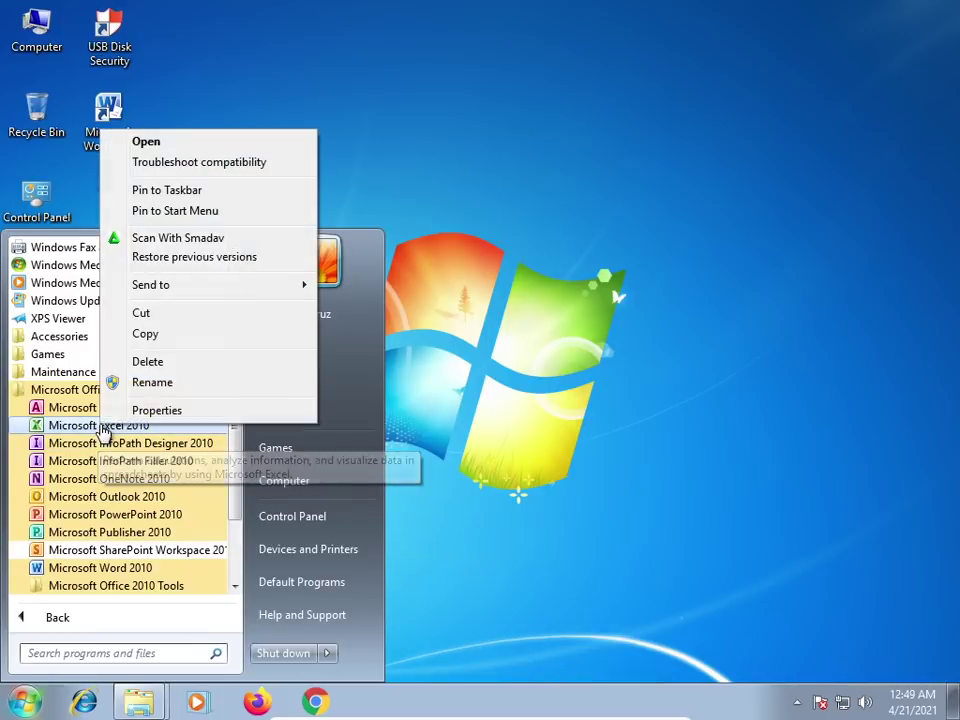
mouse_move(203, 290)
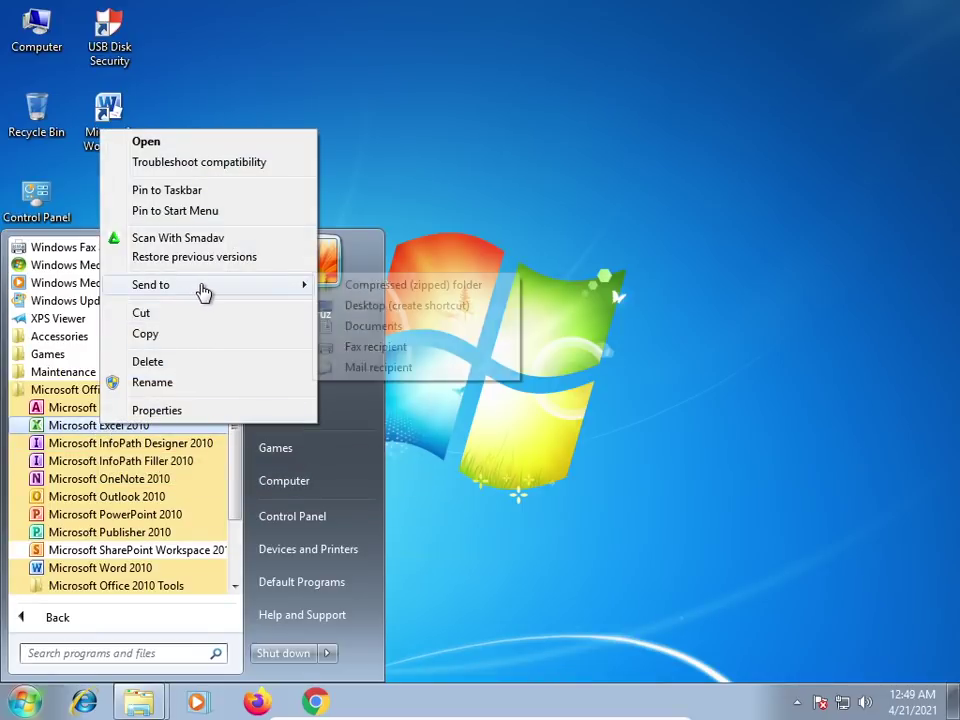
left_click(377, 308)
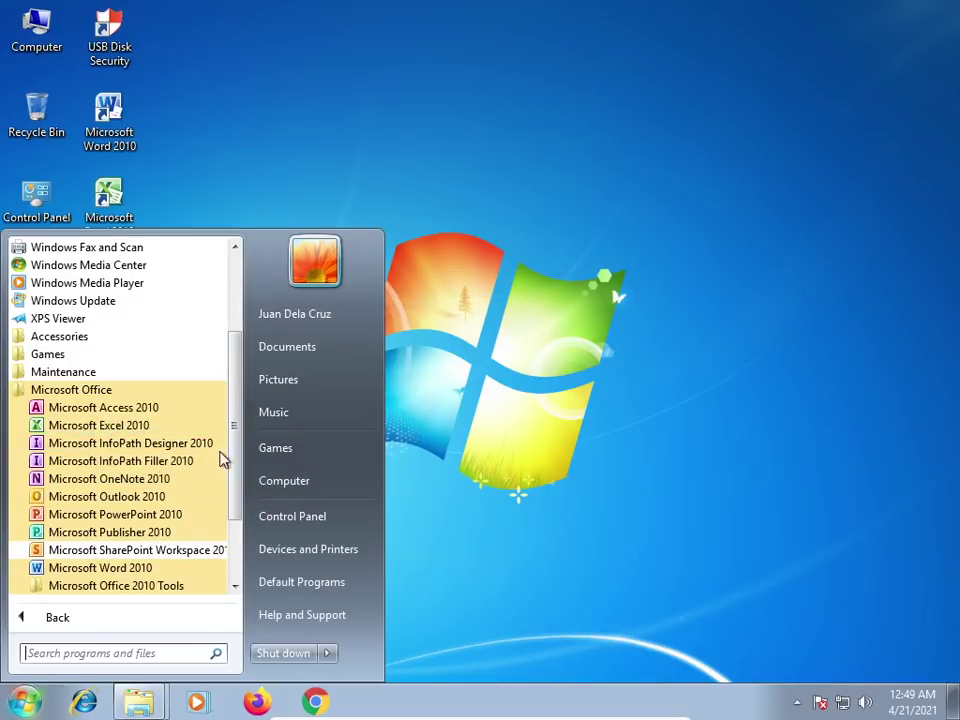
right_click(137, 522)
mouse_move(231, 379)
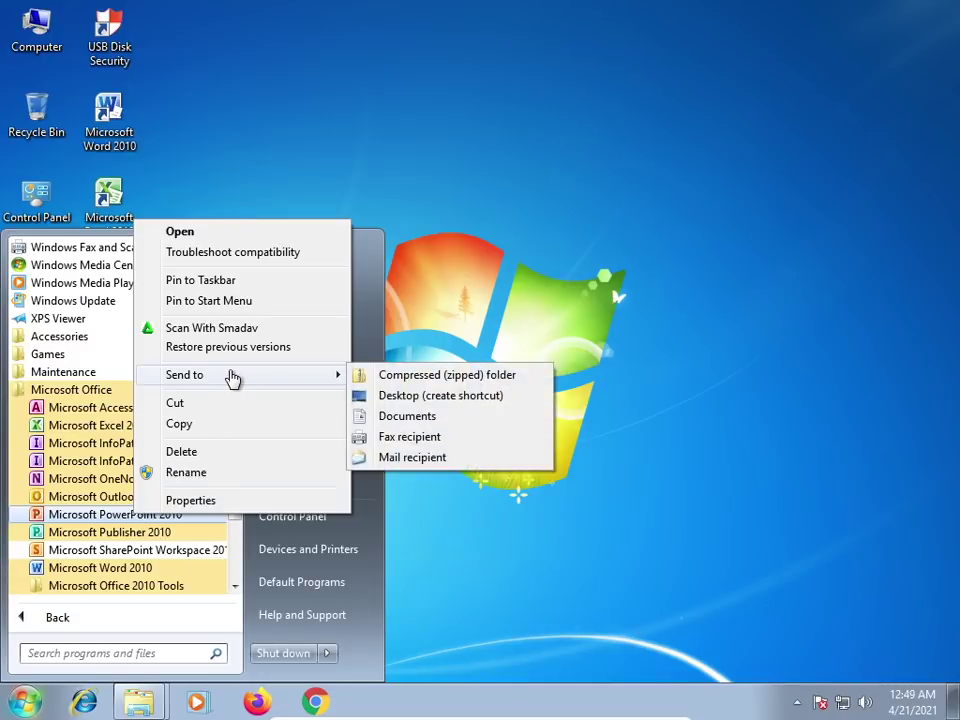
left_click(403, 398)
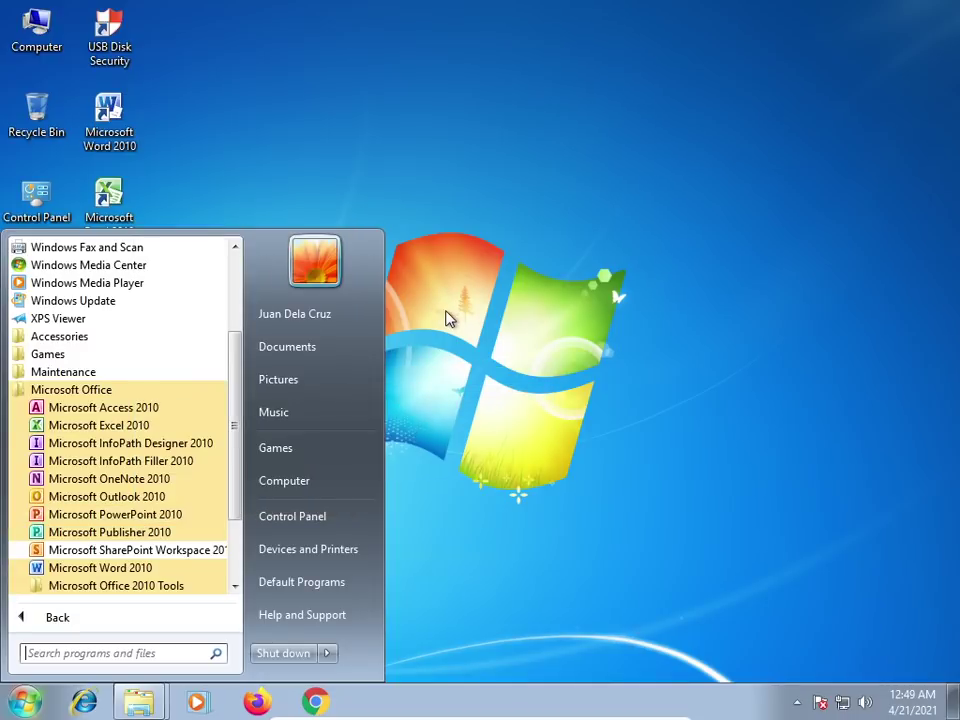
Dismiss the program list and refresh the desktop to reorder the icons
left_click(448, 318)
right_click(337, 130)
left_click(388, 180)
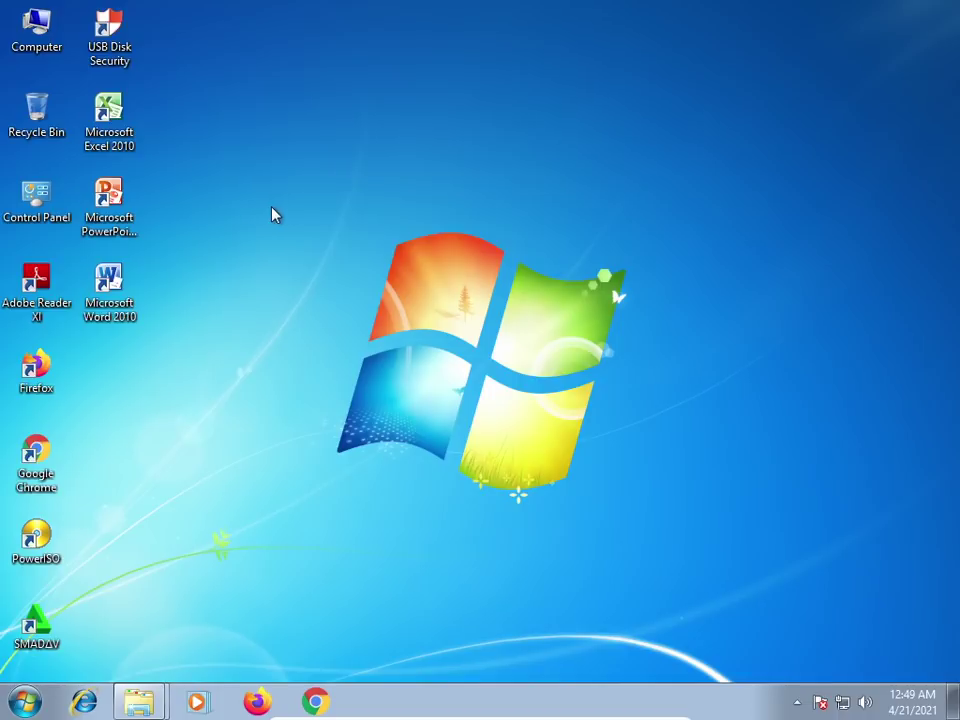
Launch Word 2010 to a blank document, cancelling the activation wizard and choosing "Don't make changes" for the Office update settings
double_click(124, 297)
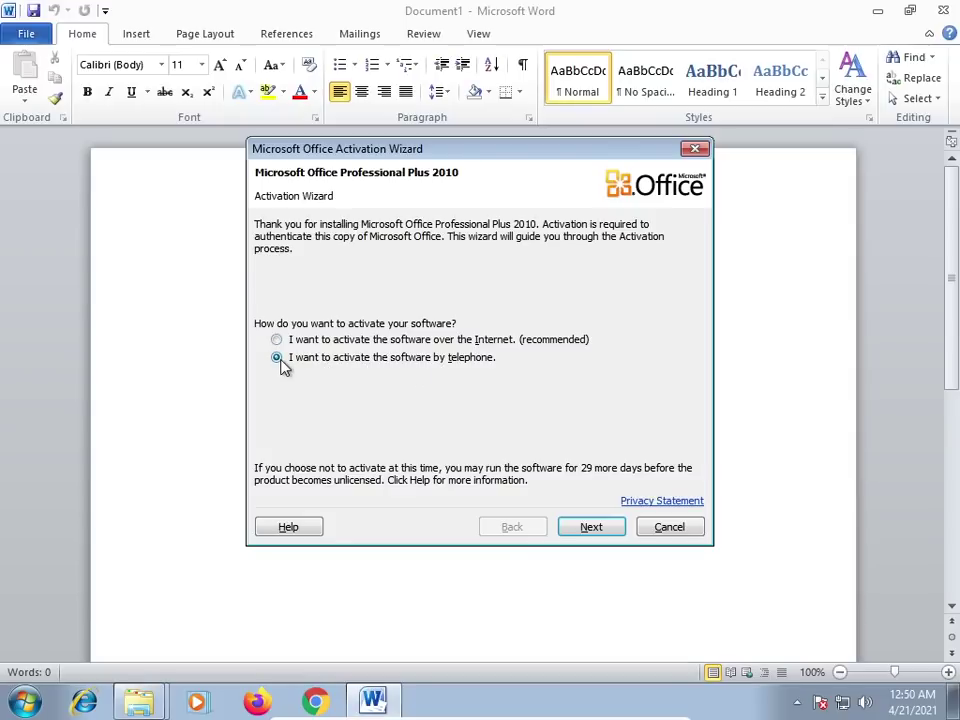
left_click(333, 341)
left_click(670, 527)
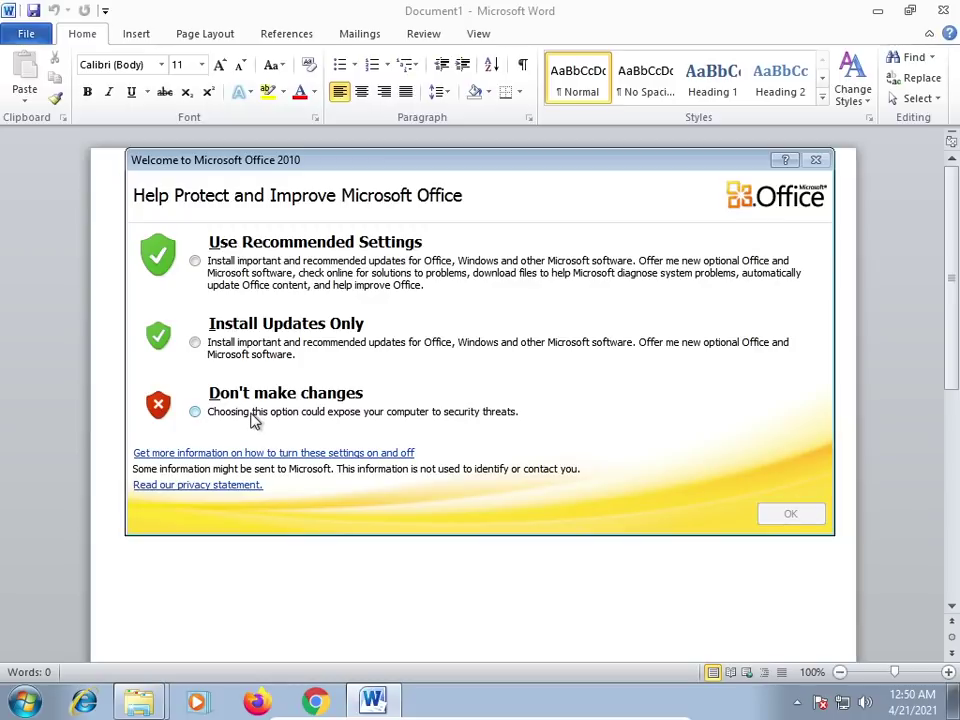
left_click(196, 413)
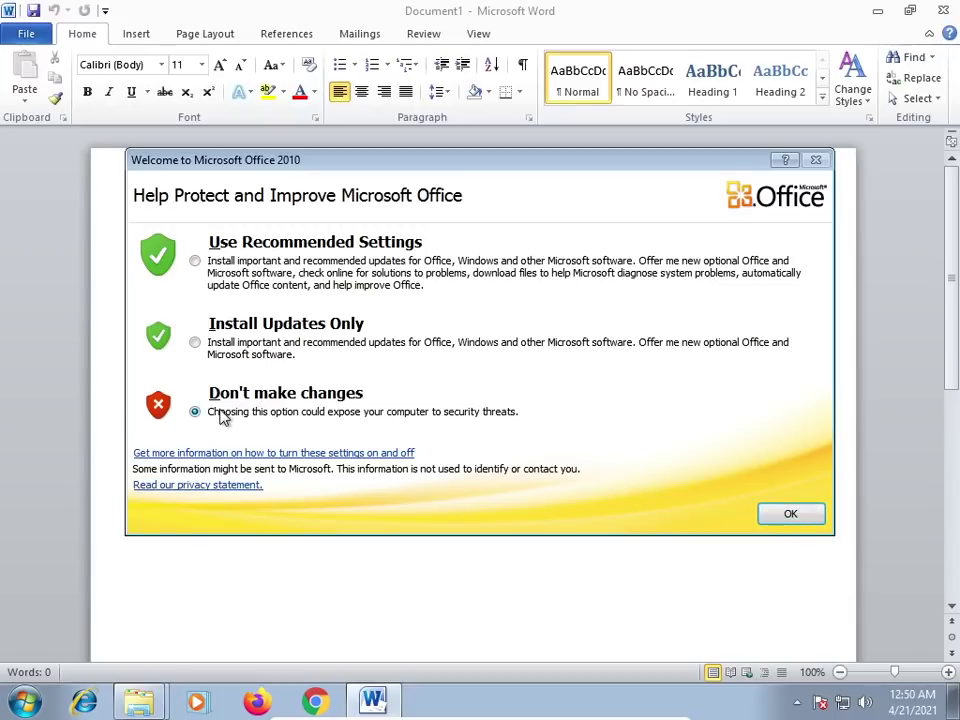
left_click(784, 515)
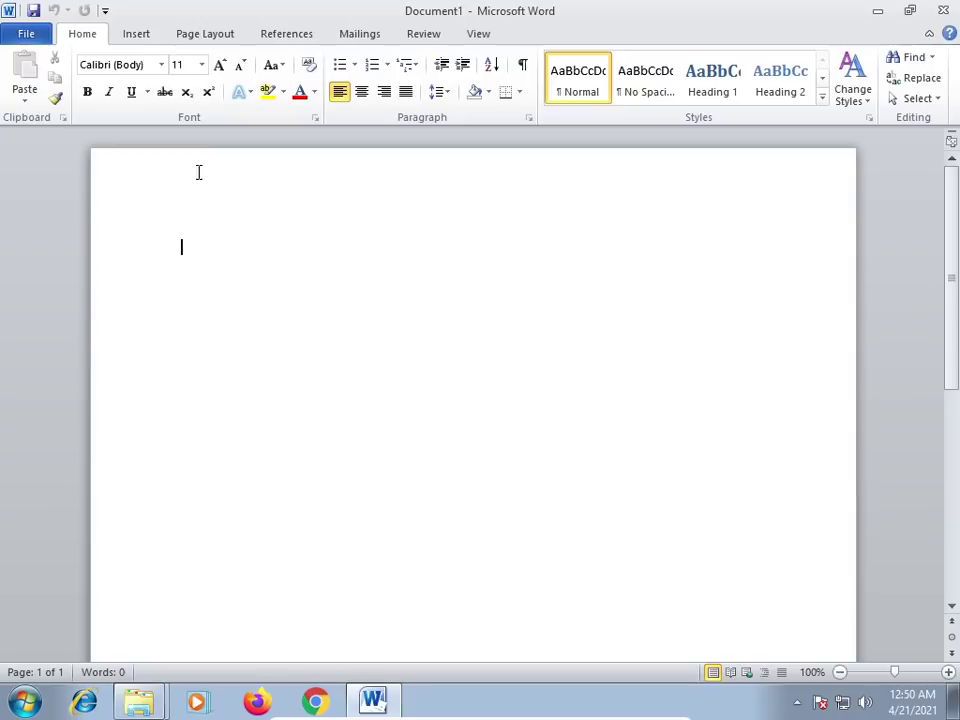
Look through the list of available fonts in the blank Word document, then close Word
left_click(162, 65)
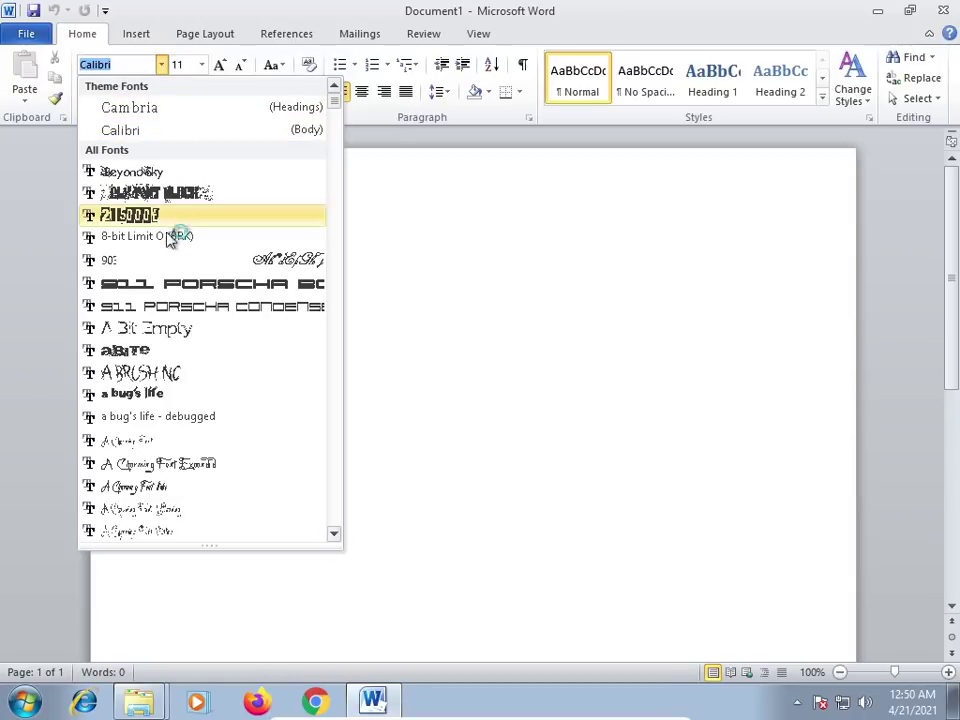
scroll(182, 310, "down", 3)
scroll(180, 345, "down", 12)
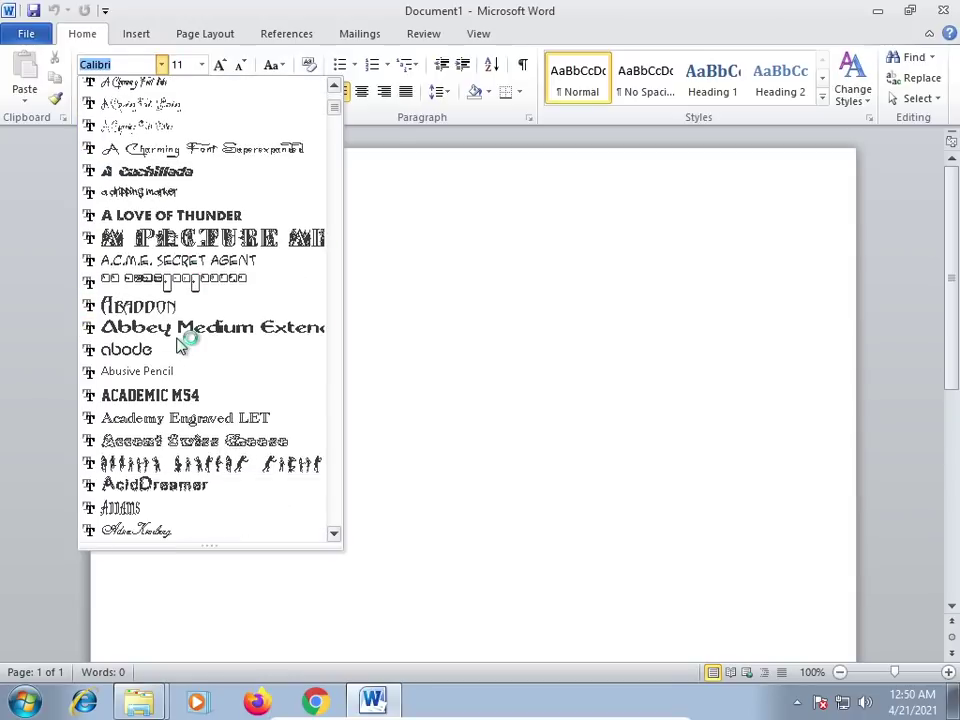
scroll(180, 345, "down", 13)
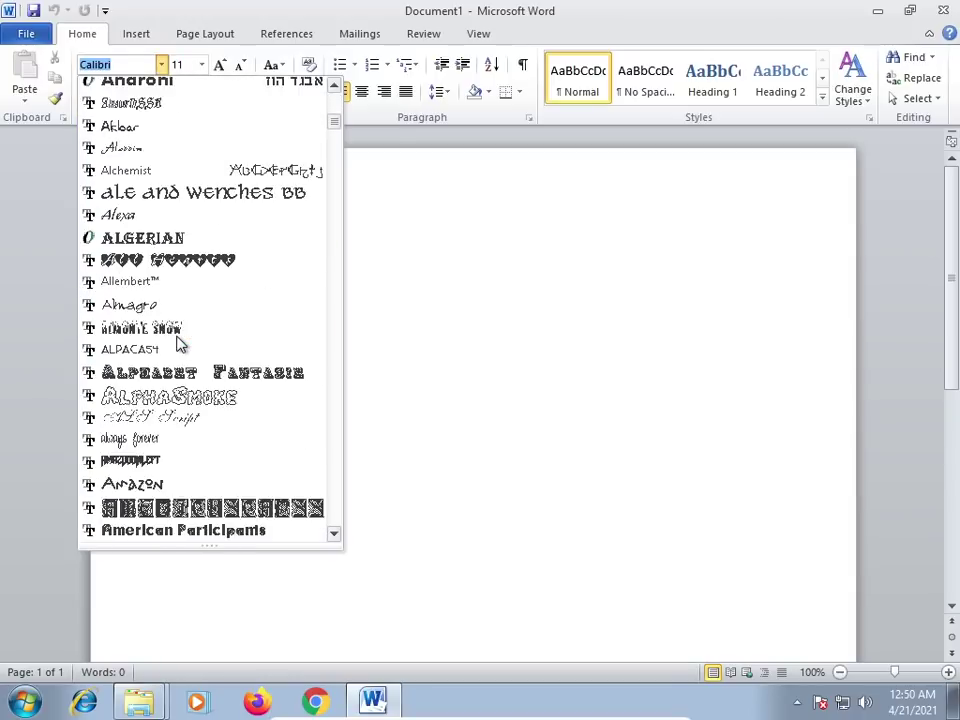
scroll(185, 335, "up", 20)
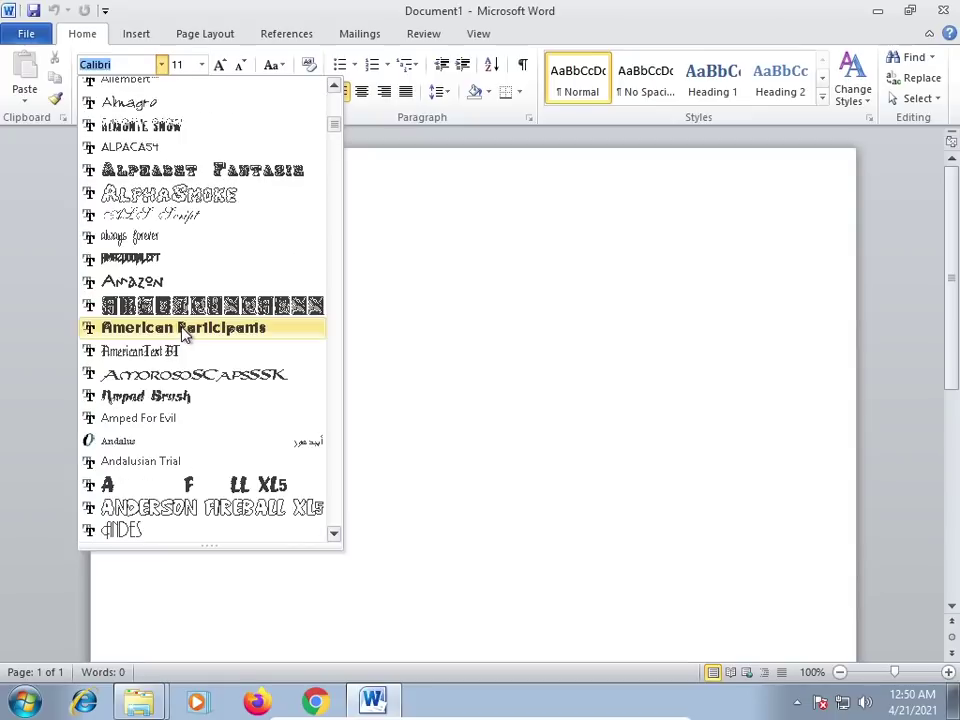
left_click(394, 218)
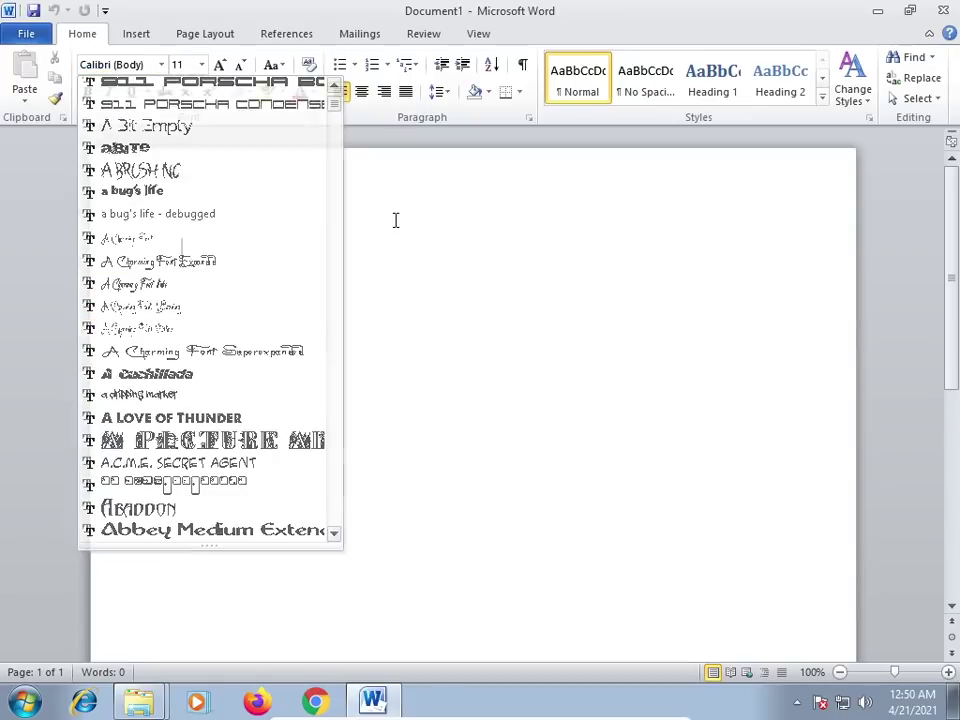
left_click(944, 12)
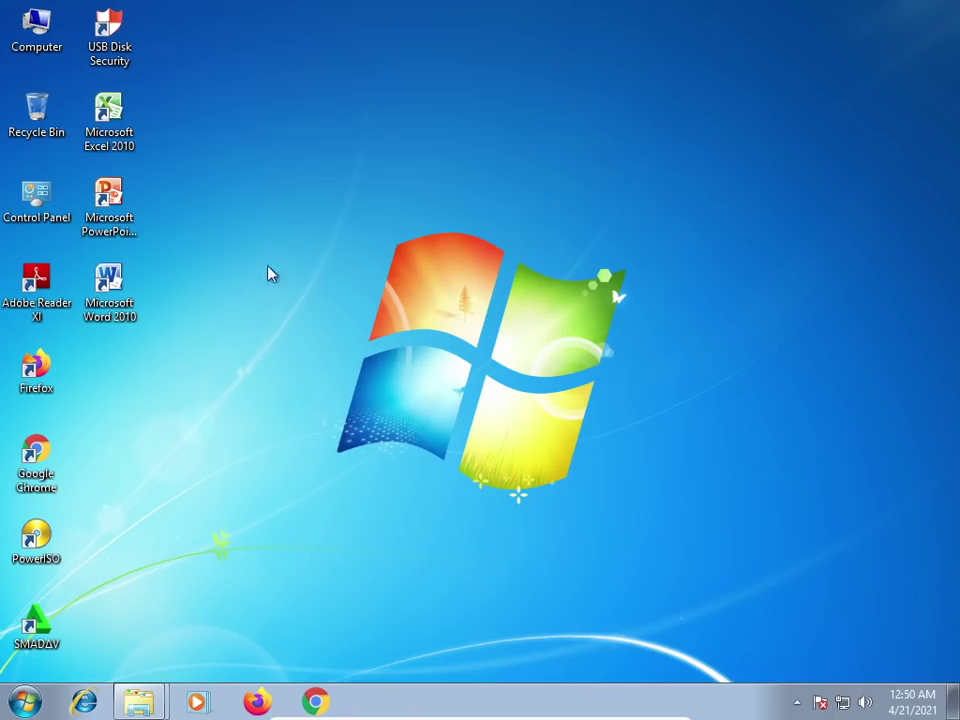
Open the Fonts Collections folder on CD Drive (E:) and select all its font files for copying
mouse_move(150, 693)
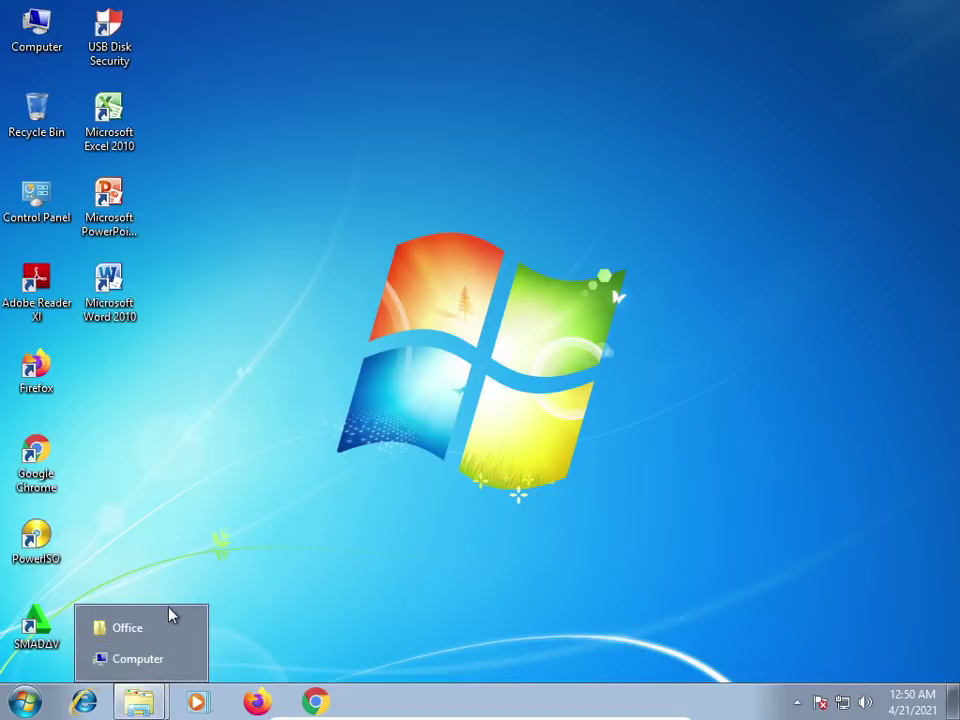
left_click(140, 659)
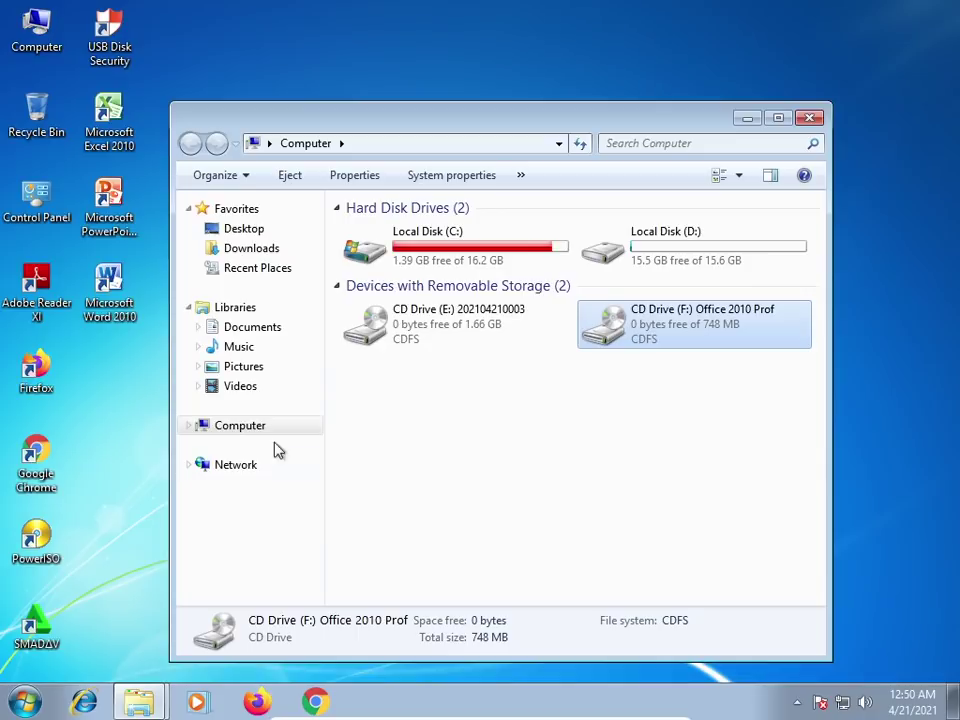
double_click(420, 334)
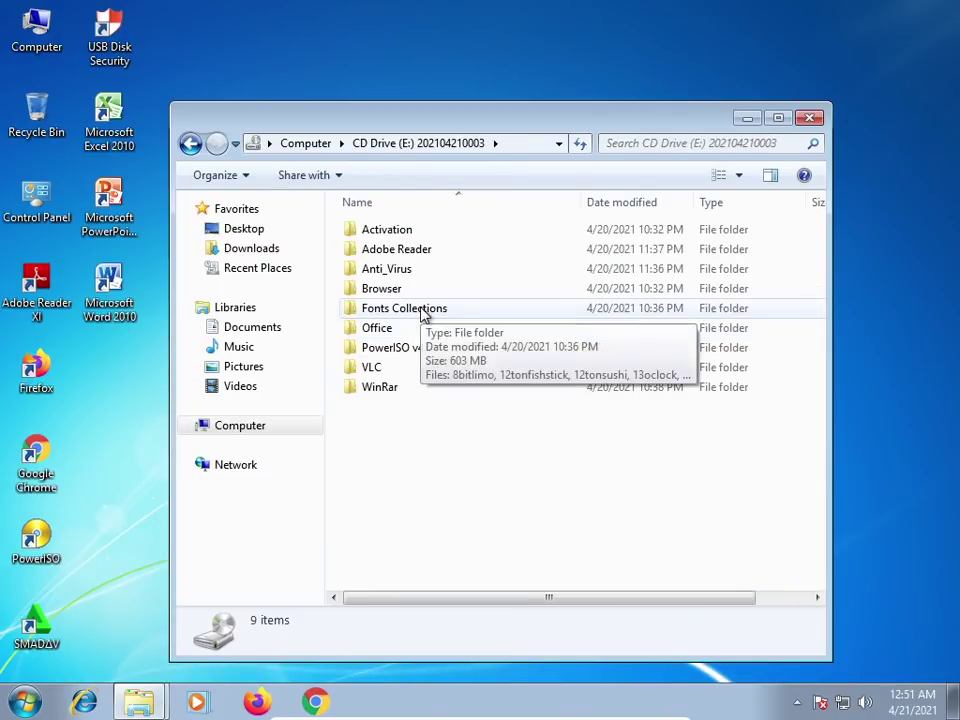
double_click(421, 312)
left_click(388, 229)
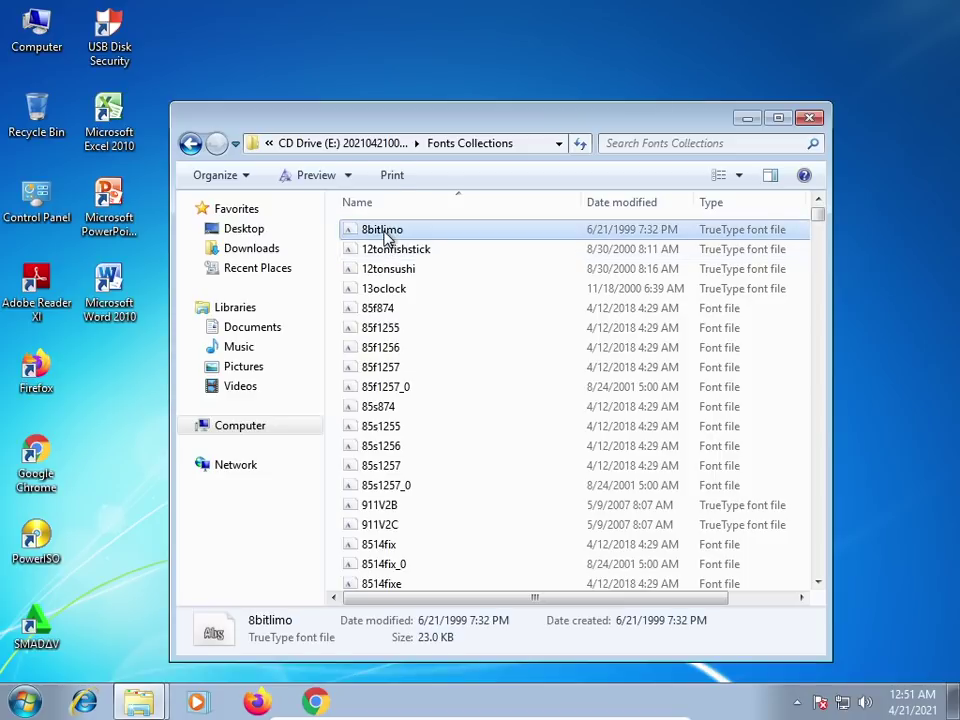
key("ctrl+a")
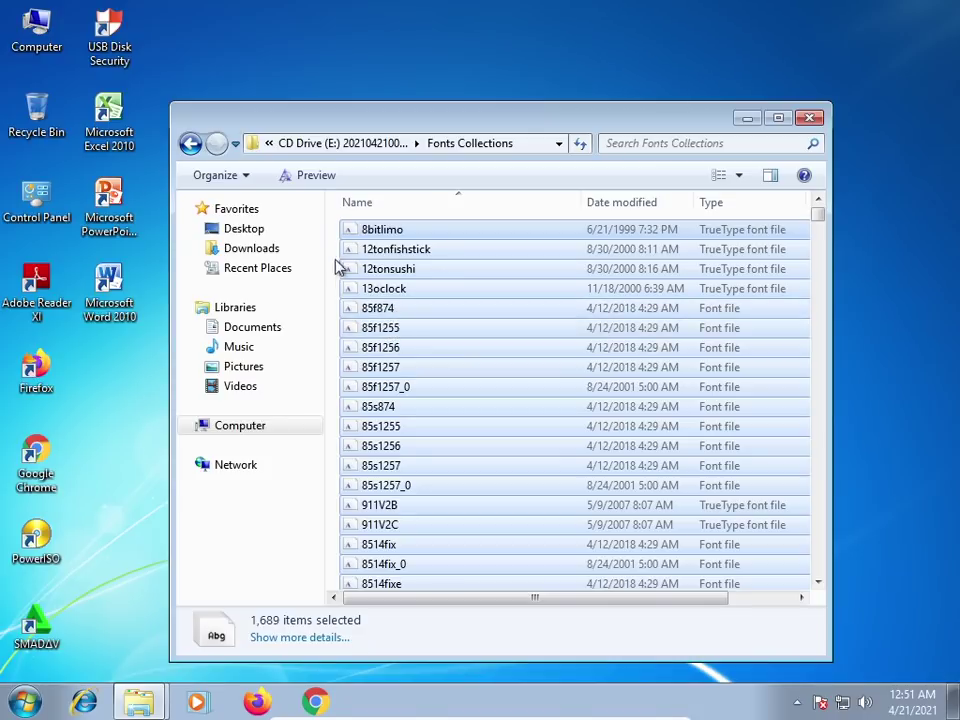
Paste the copied fonts into C:\Windows\Fonts, replacing already installed fonts for all current items
double_click(36, 30)
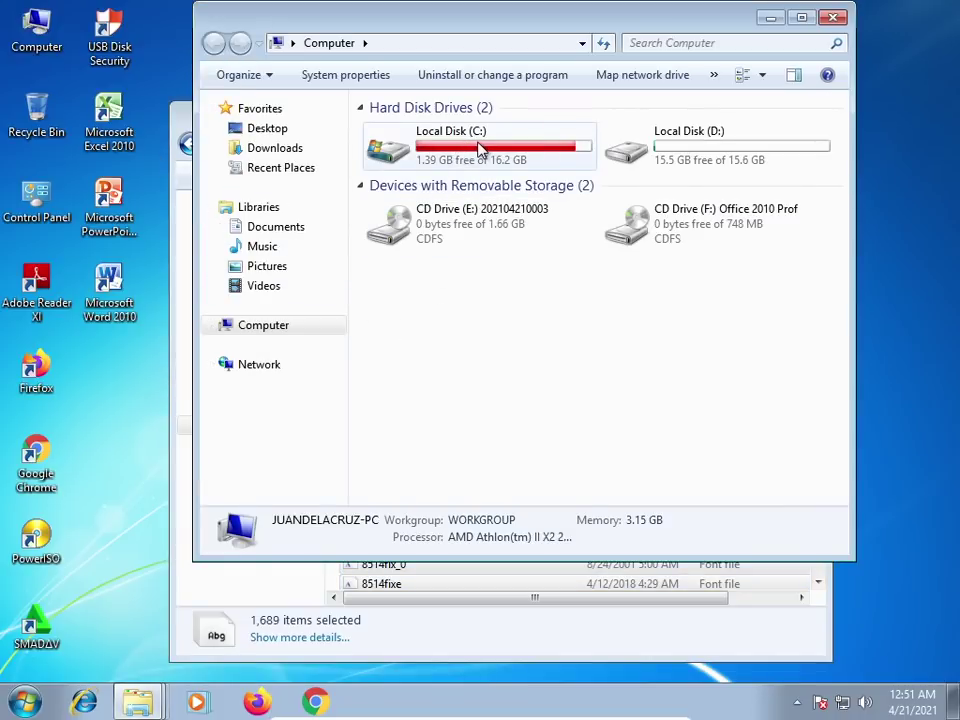
double_click(480, 148)
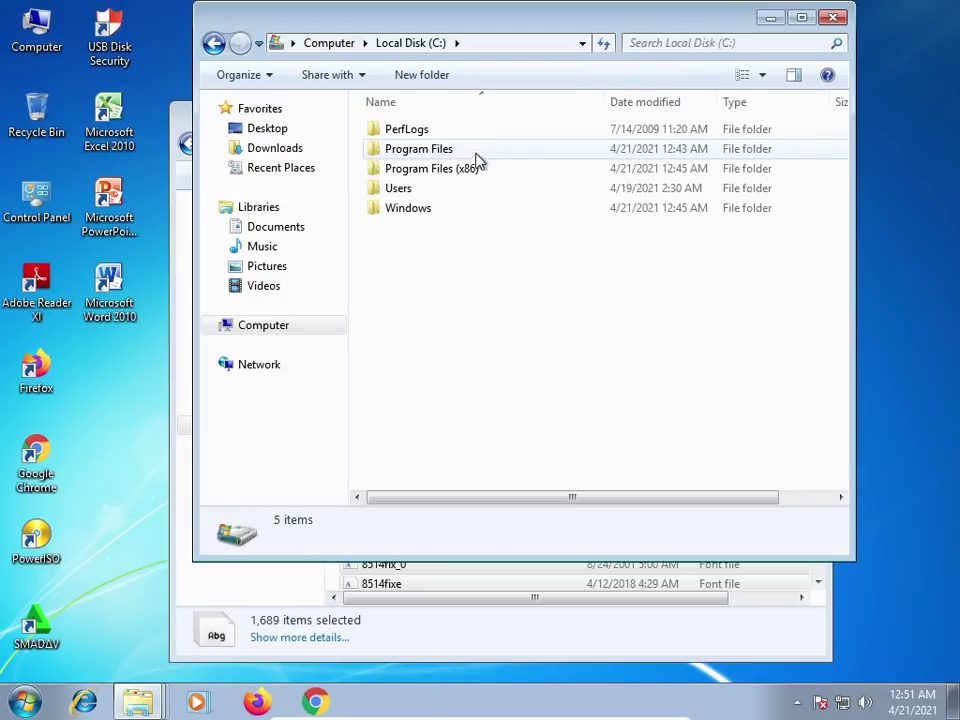
double_click(440, 217)
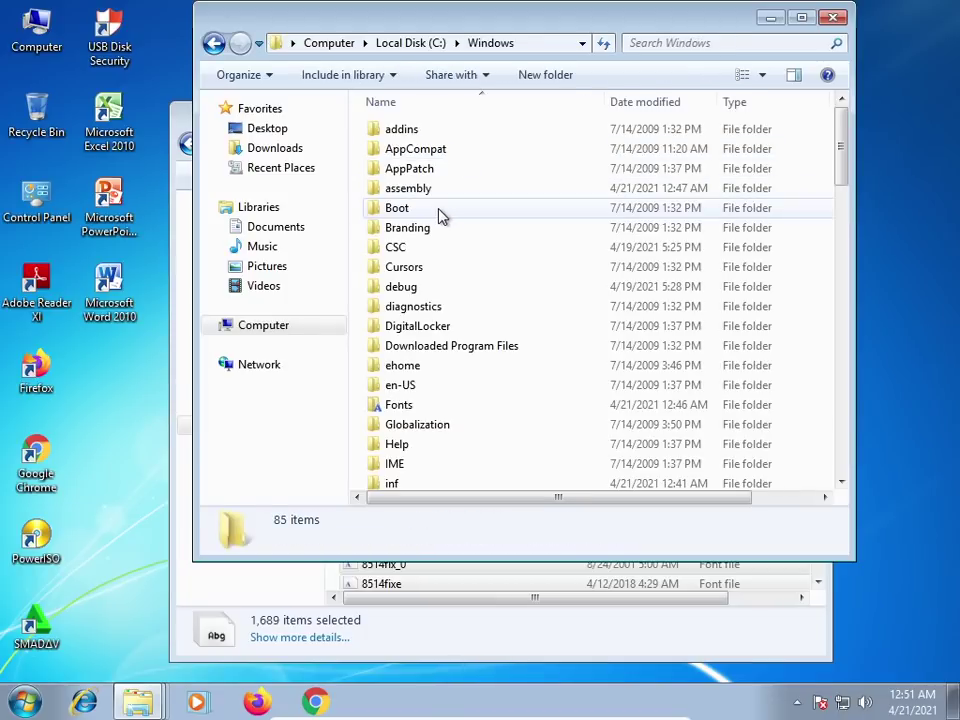
double_click(418, 413)
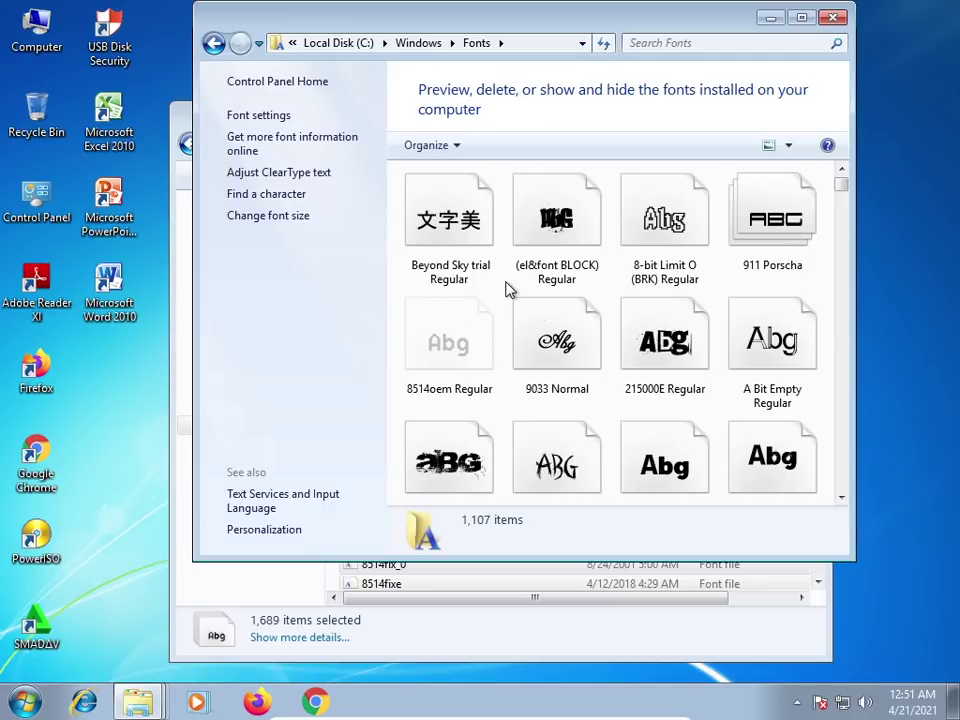
left_click(554, 336)
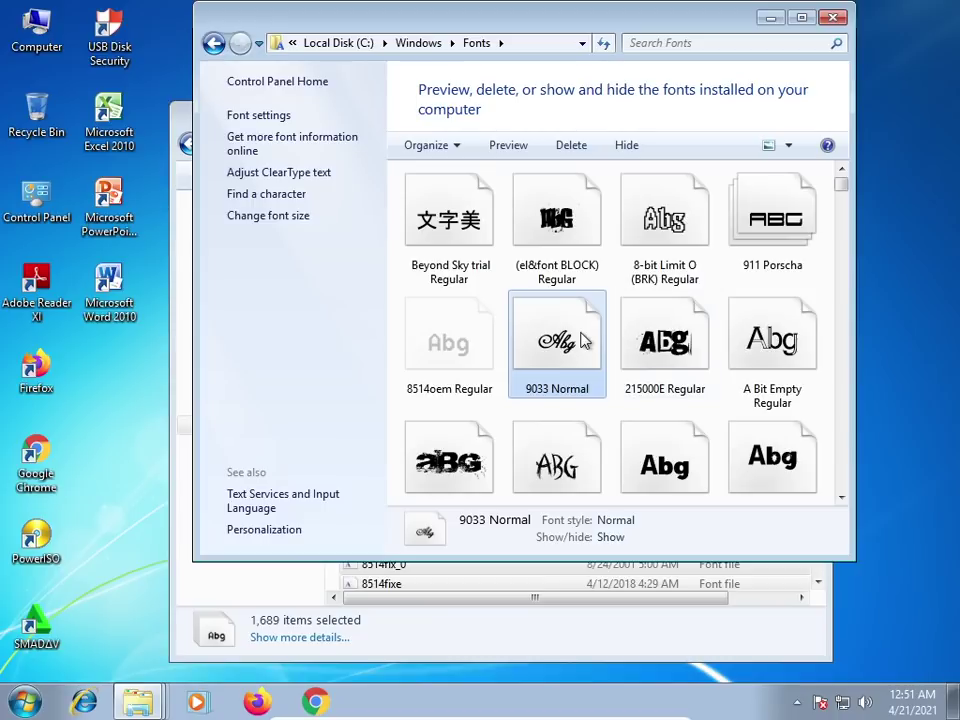
double_click(583, 340)
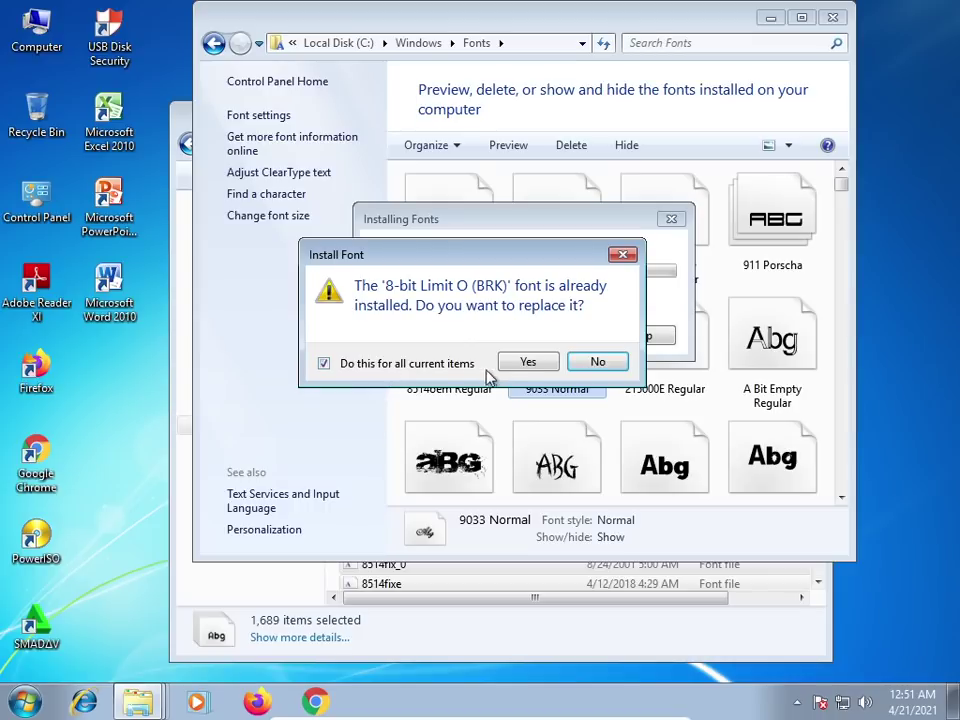
left_click(522, 364)
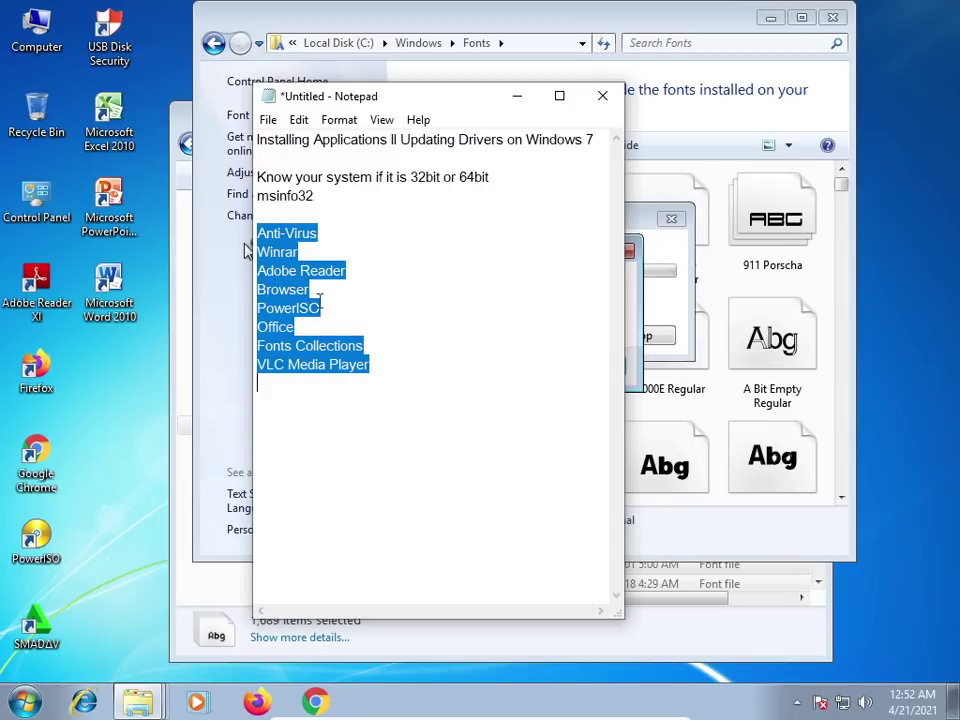
Minimize the Notepad list and skip the invalid font file fms_metadata.xml, suppressing the warning for remaining items
left_click(346, 246)
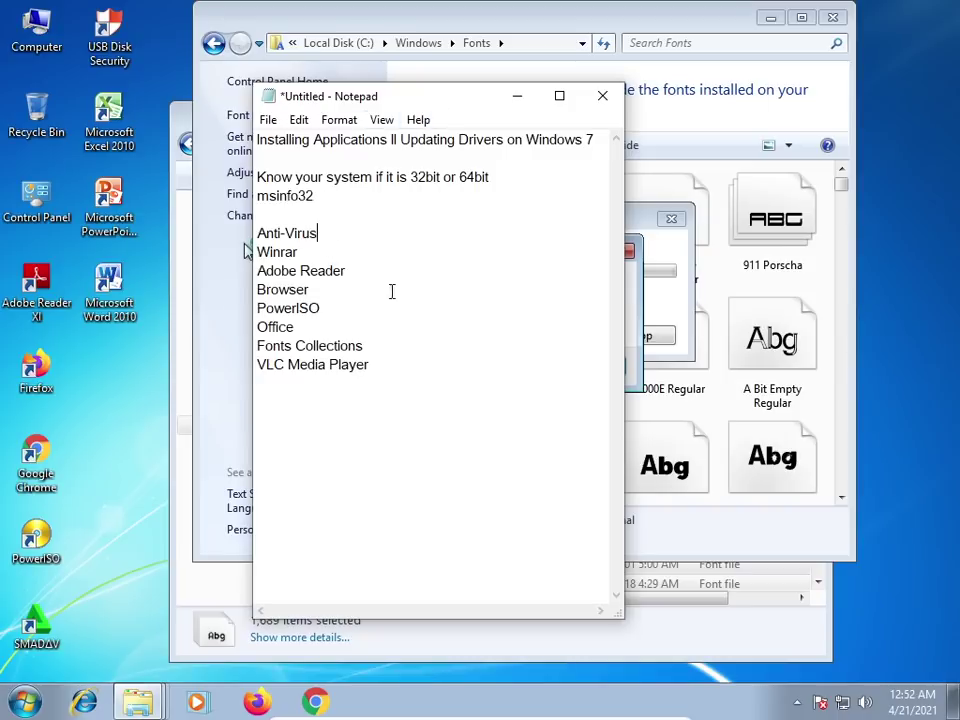
left_click(517, 100)
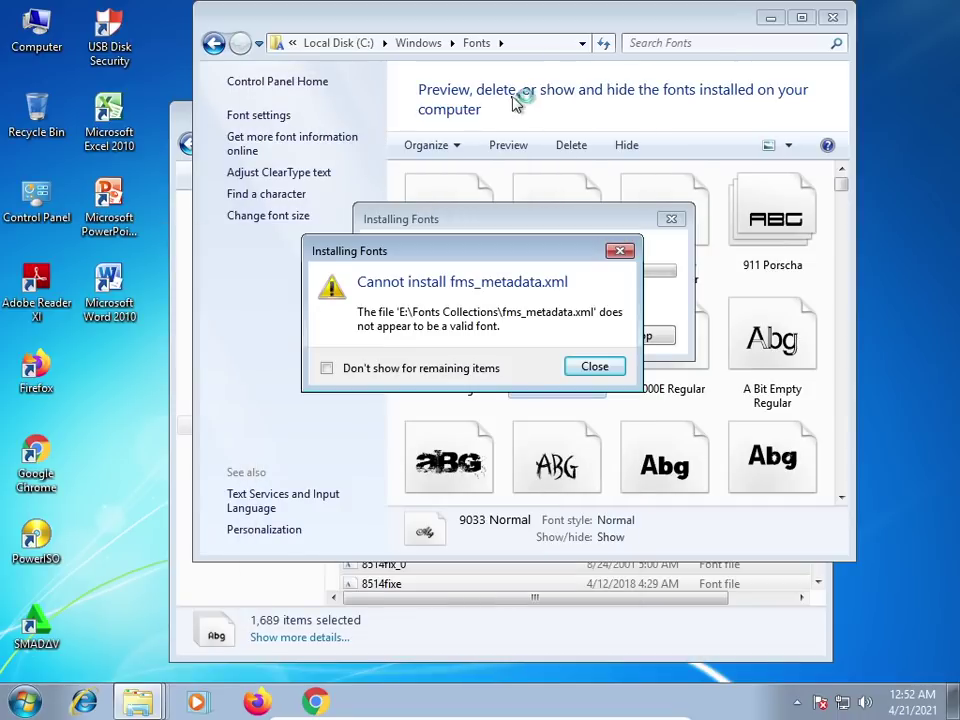
left_click(328, 369)
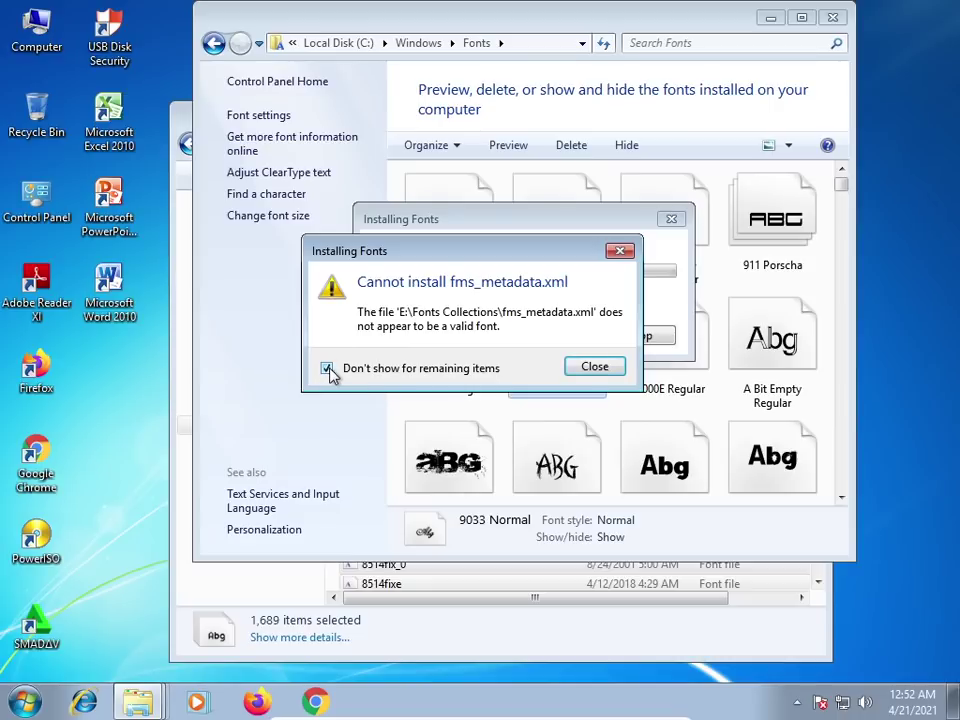
left_click(594, 367)
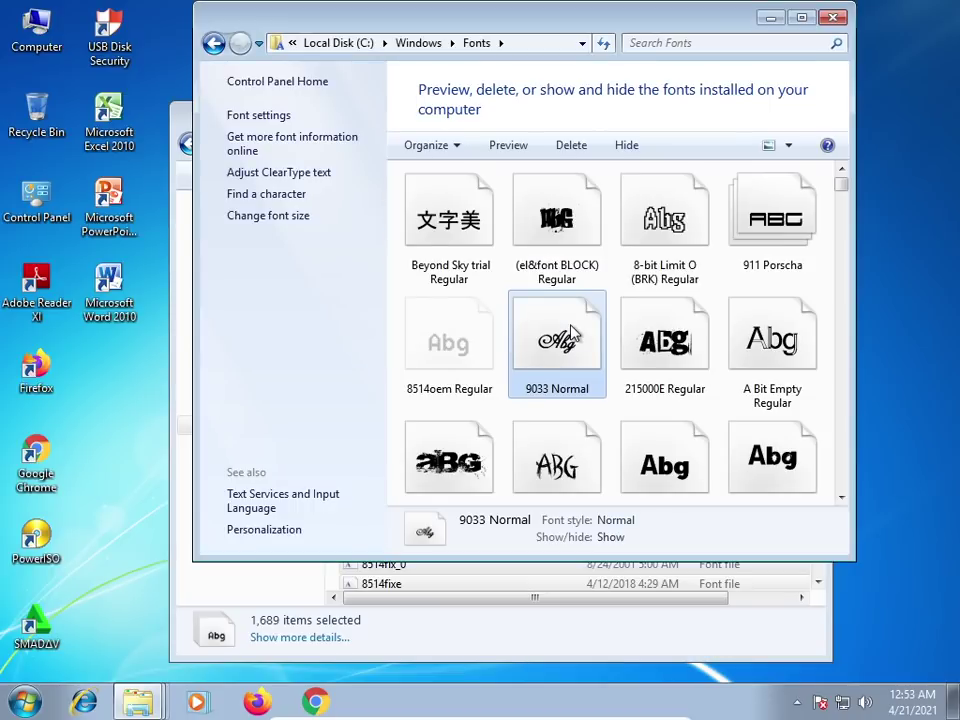
Close the Windows Fonts folder and return to the top-level folders of CD Drive (E:)
left_click(597, 229)
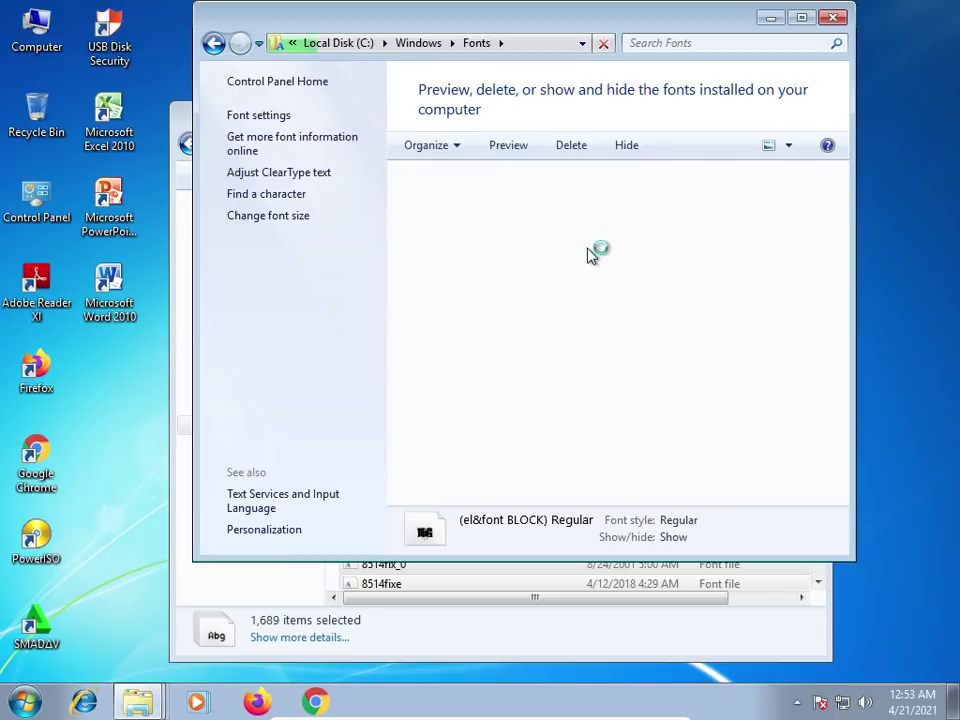
left_click(836, 20)
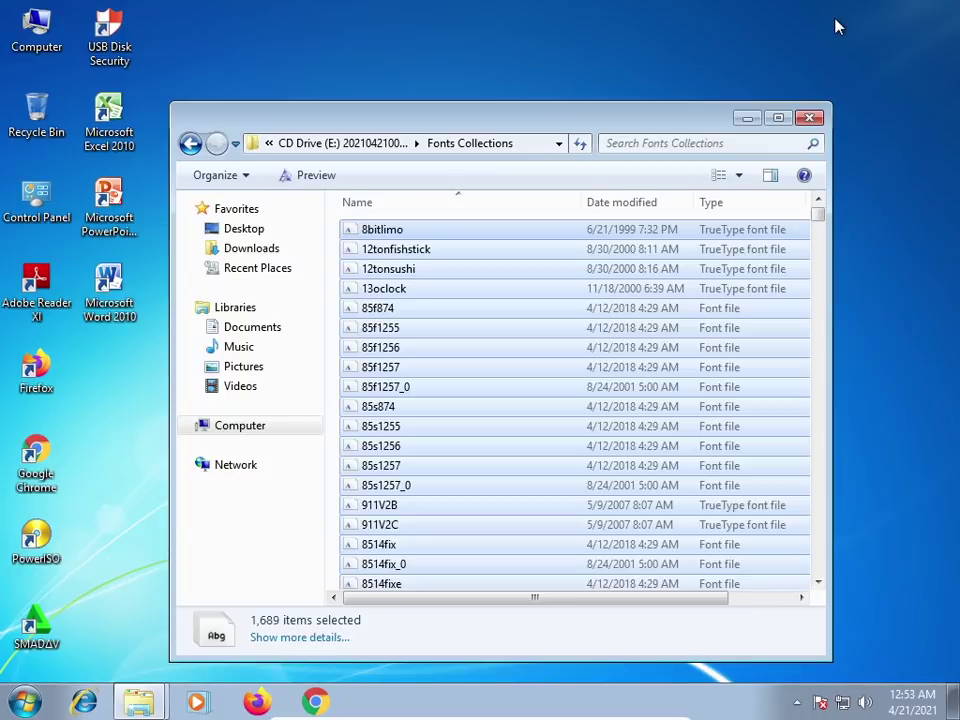
left_click(190, 144)
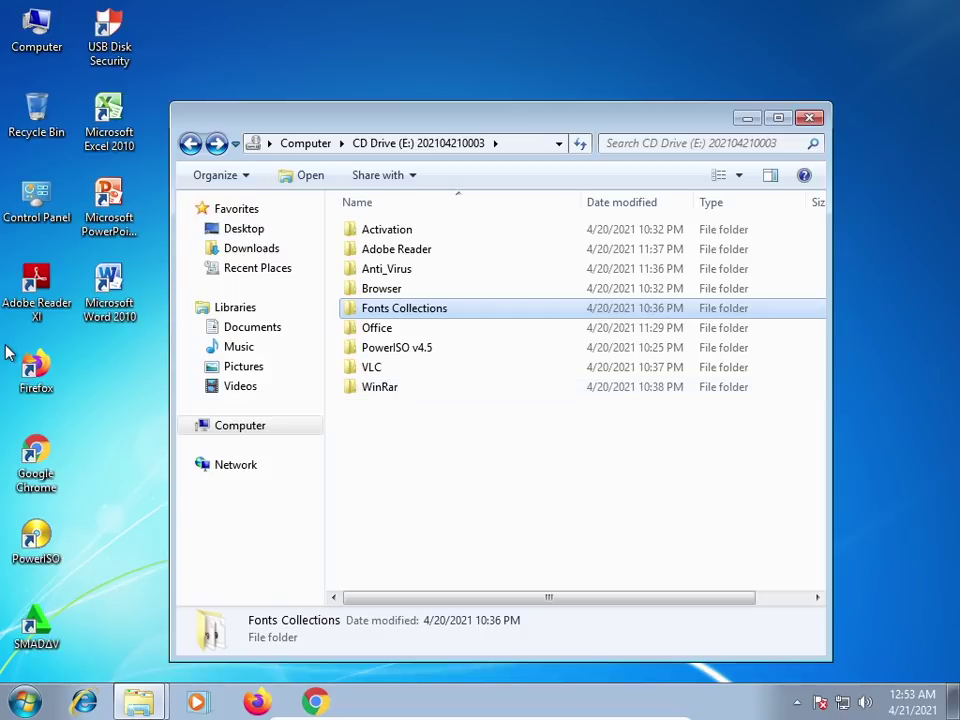
Check the Notepad application list for the next program, highlight VLC Media Player, and minimize Notepad
key("alt+Tab")
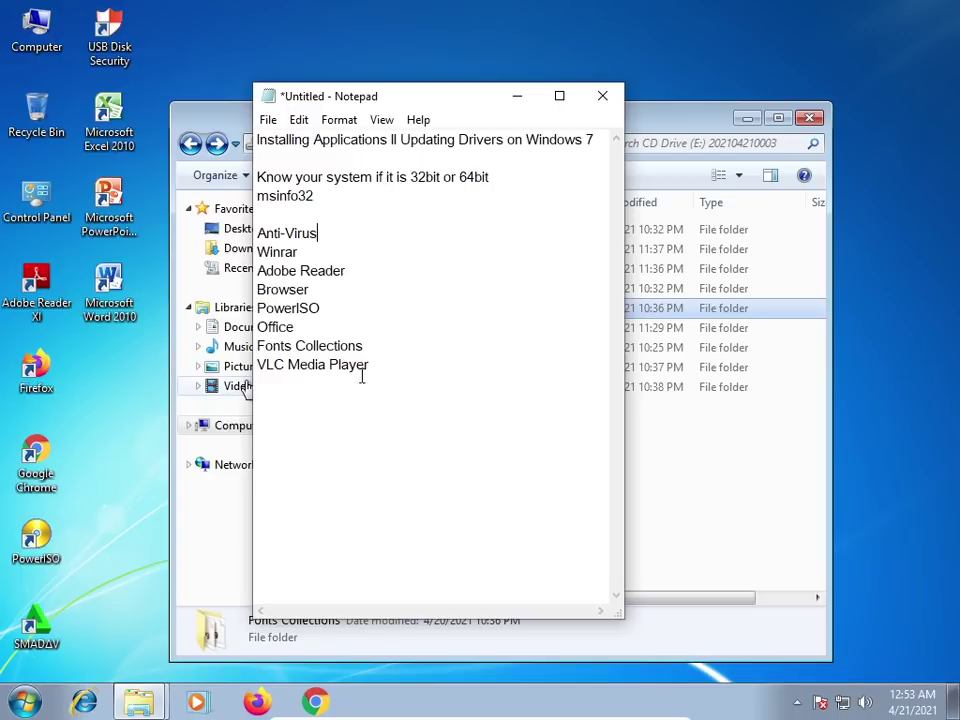
left_click_drag(369, 365, 262, 373)
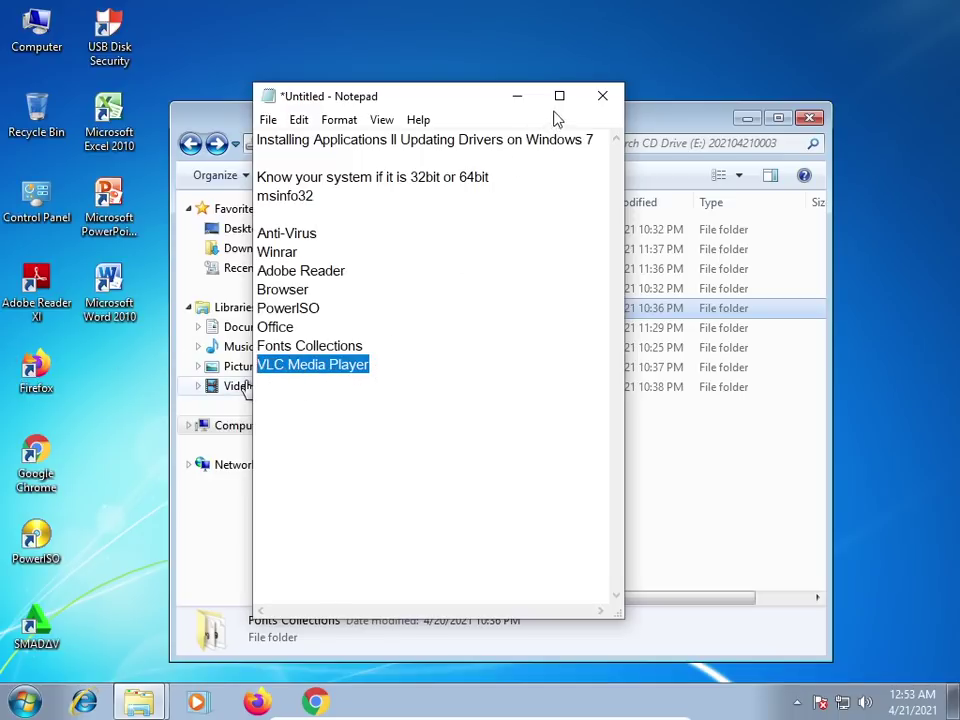
left_click(519, 98)
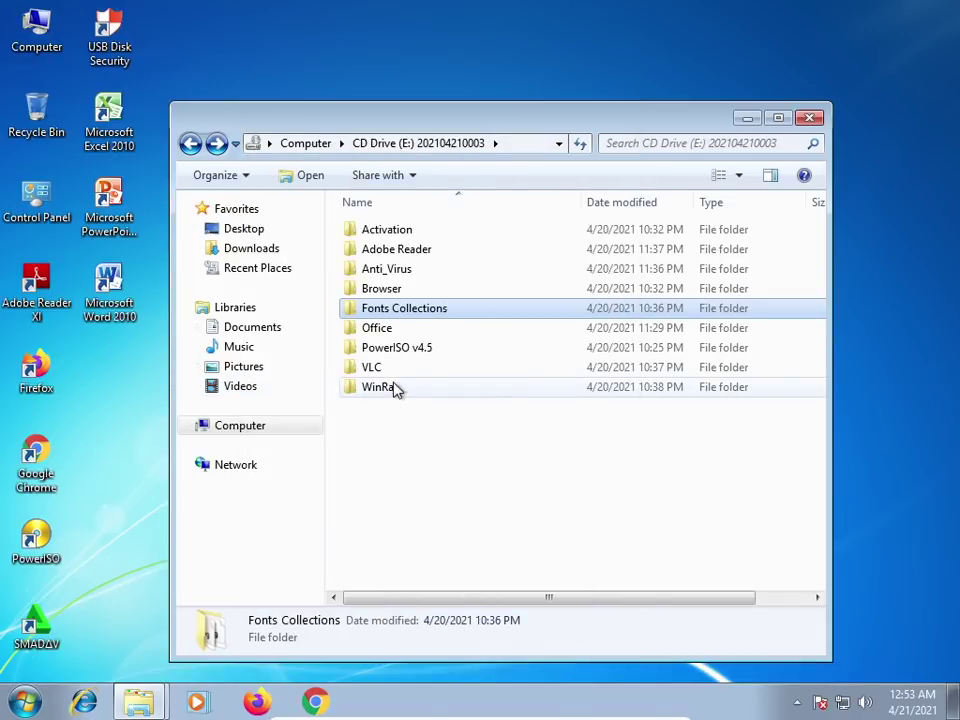
Launch the vlc-media-player-64 installer from the VLC folder, allow it to make changes, and accept English as the language
double_click(390, 369)
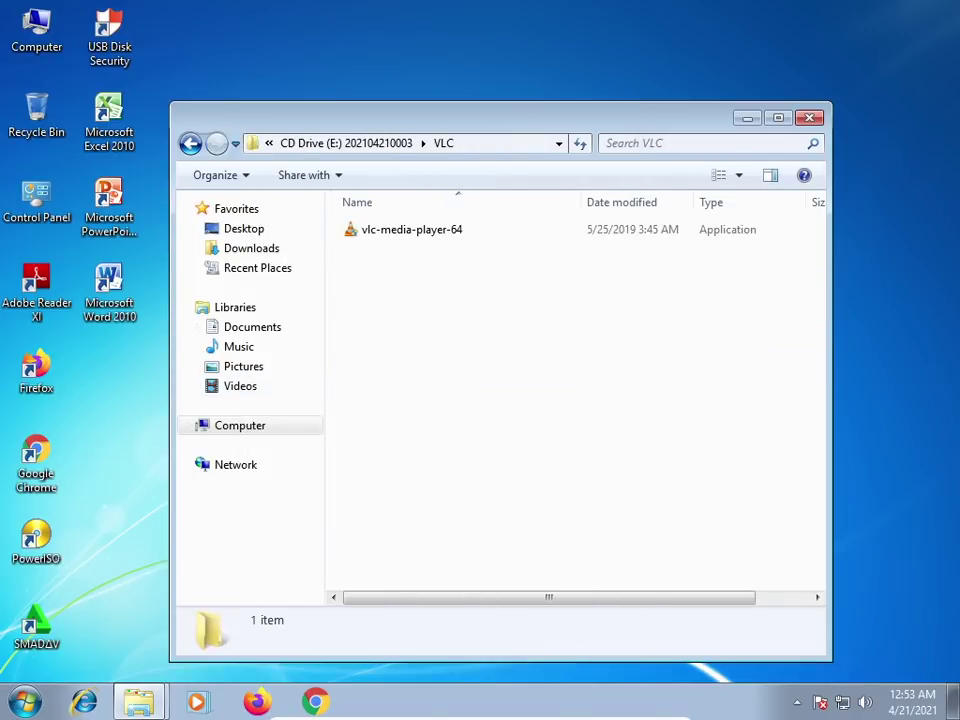
double_click(418, 234)
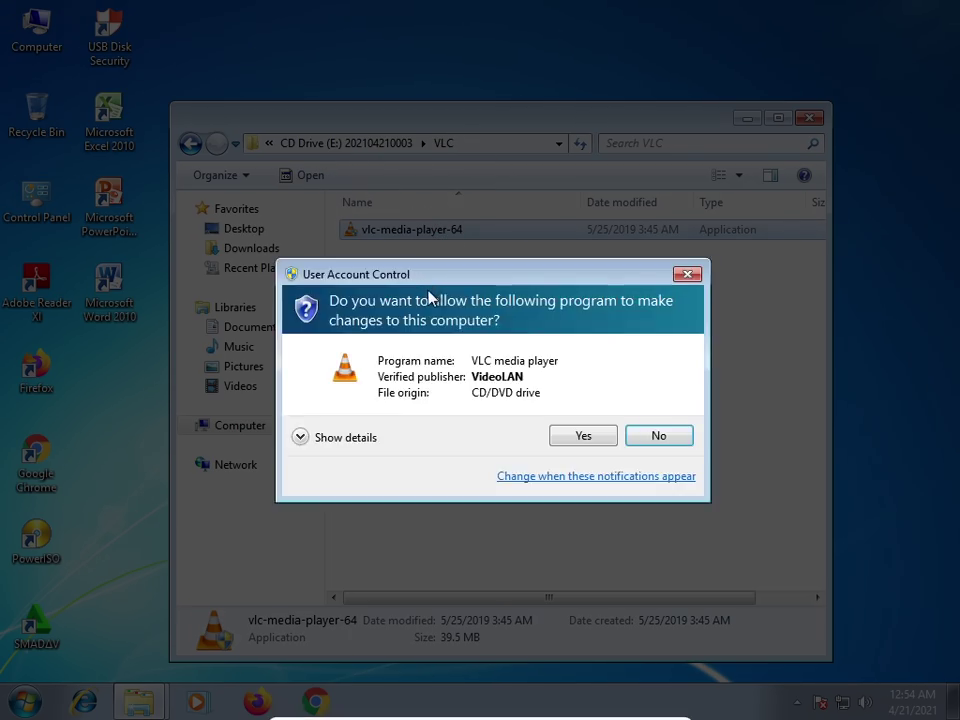
left_click(598, 442)
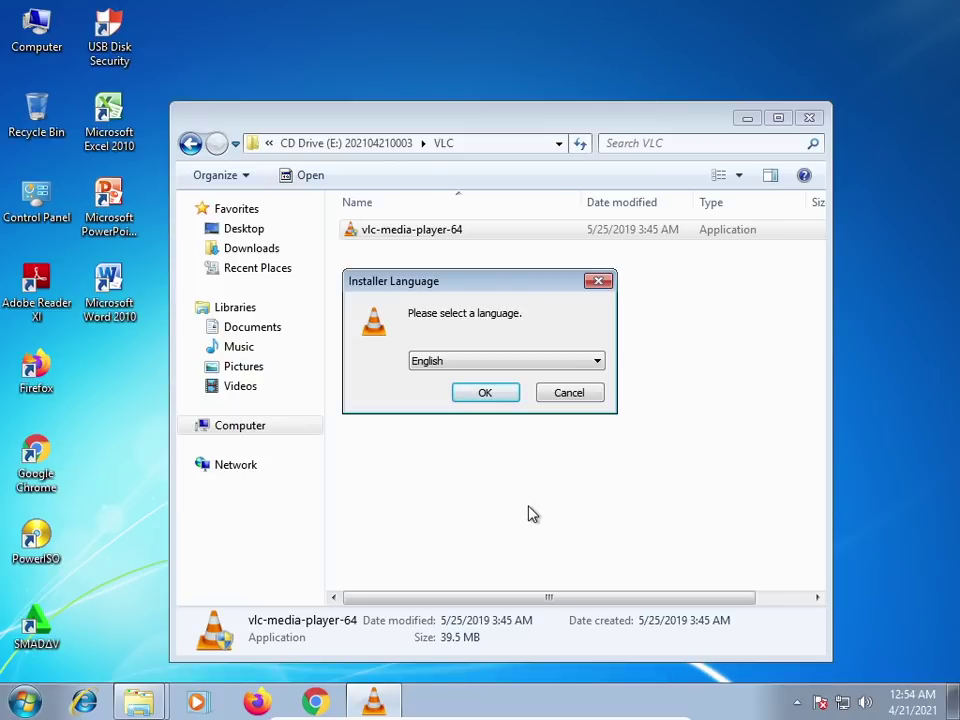
left_click(499, 403)
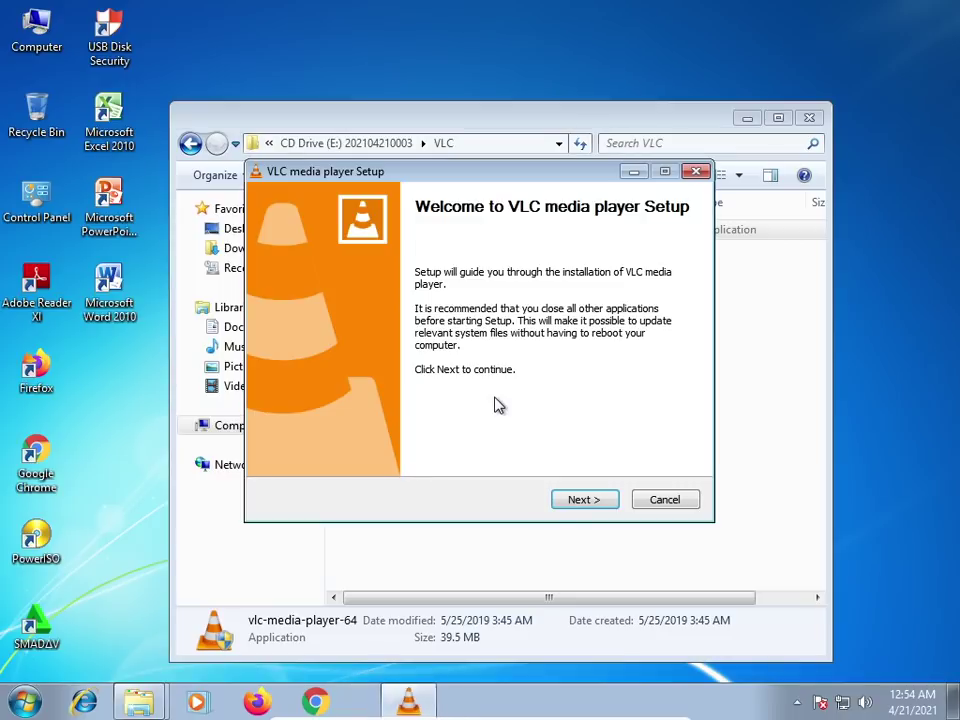
Install VLC media player with the default components in C:\Program Files\VideoLAN\VLC
left_click(573, 504)
left_click(573, 504)
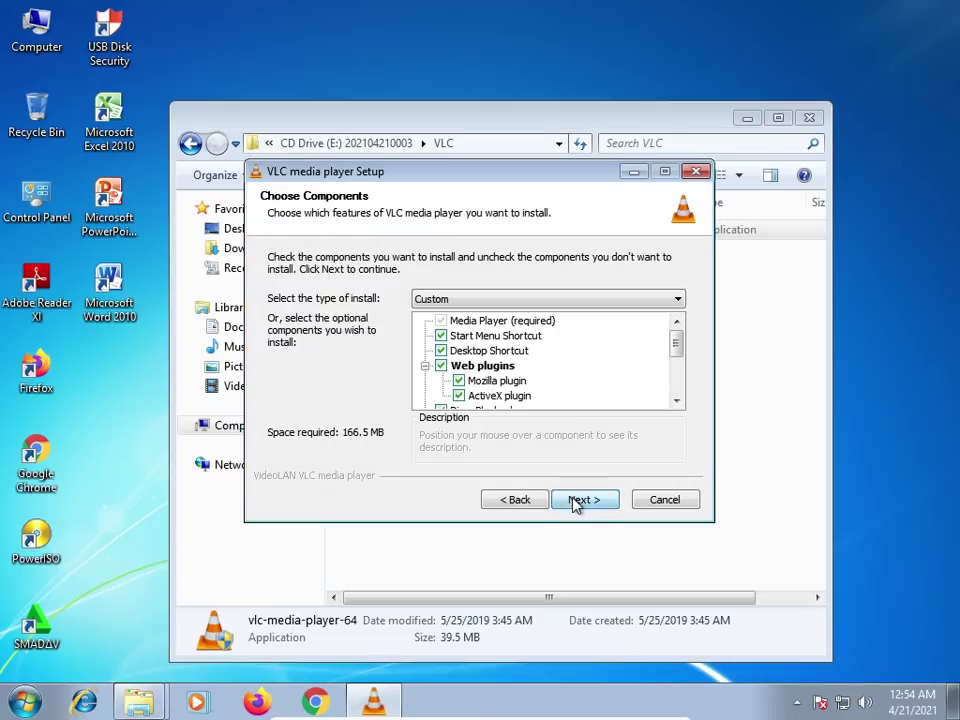
left_click(605, 508)
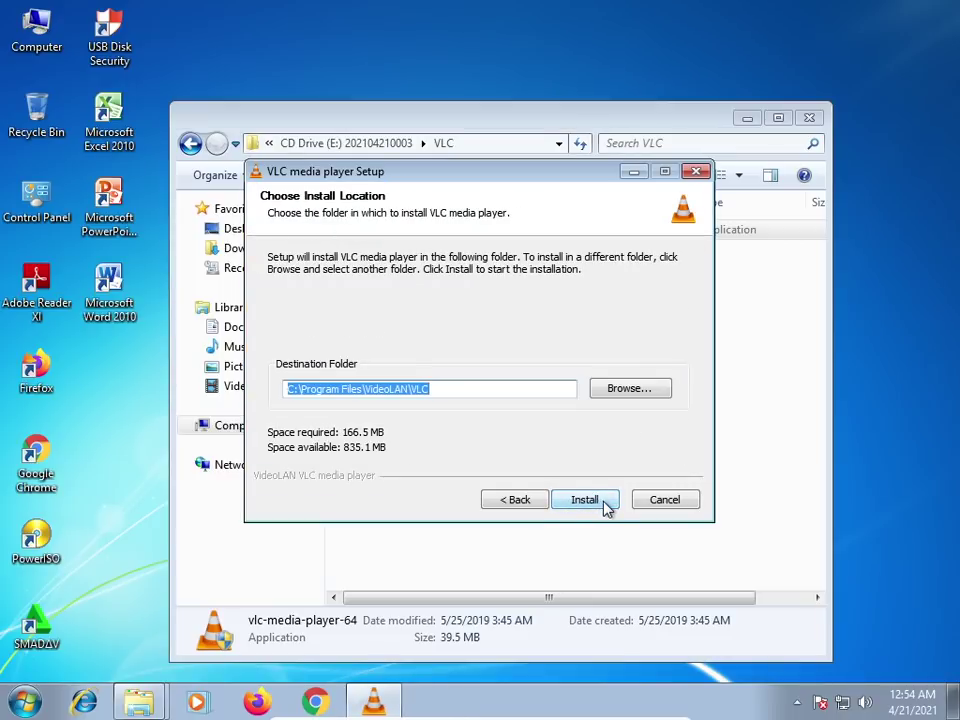
left_click(585, 500)
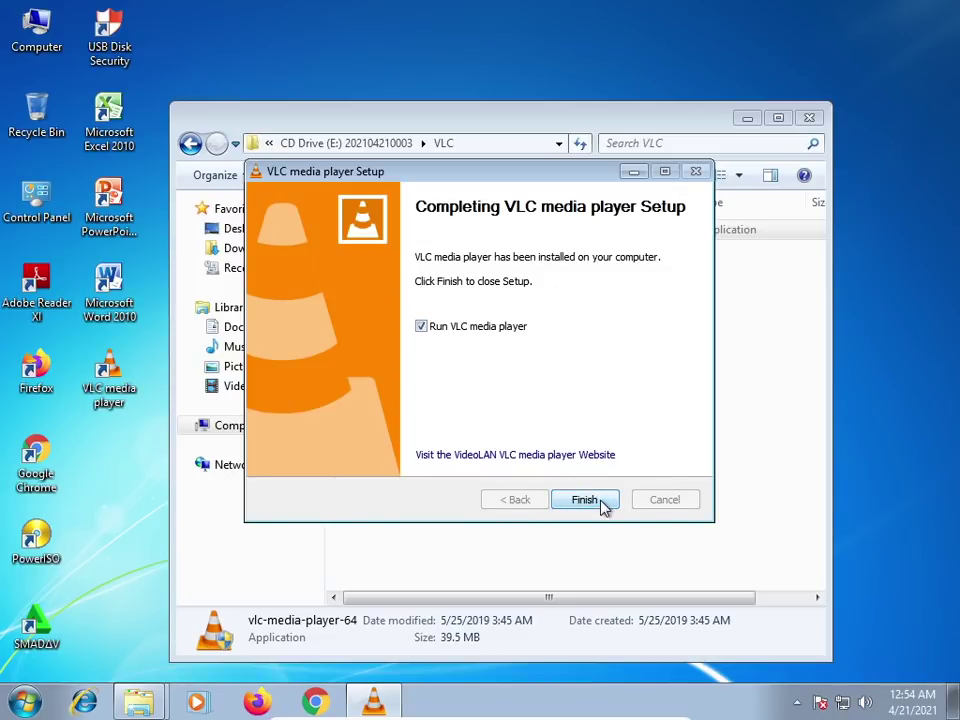
Finish the VLC setup with the player launching, minimize the folder window, and continue without metadata network access or regular update checks
left_click(603, 503)
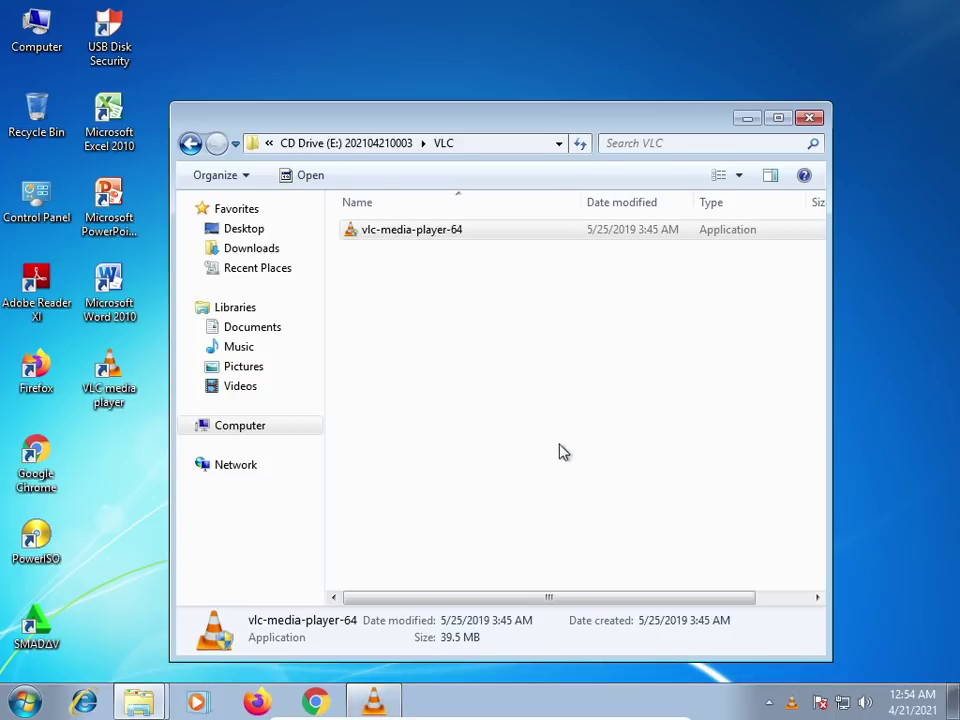
left_click(748, 119)
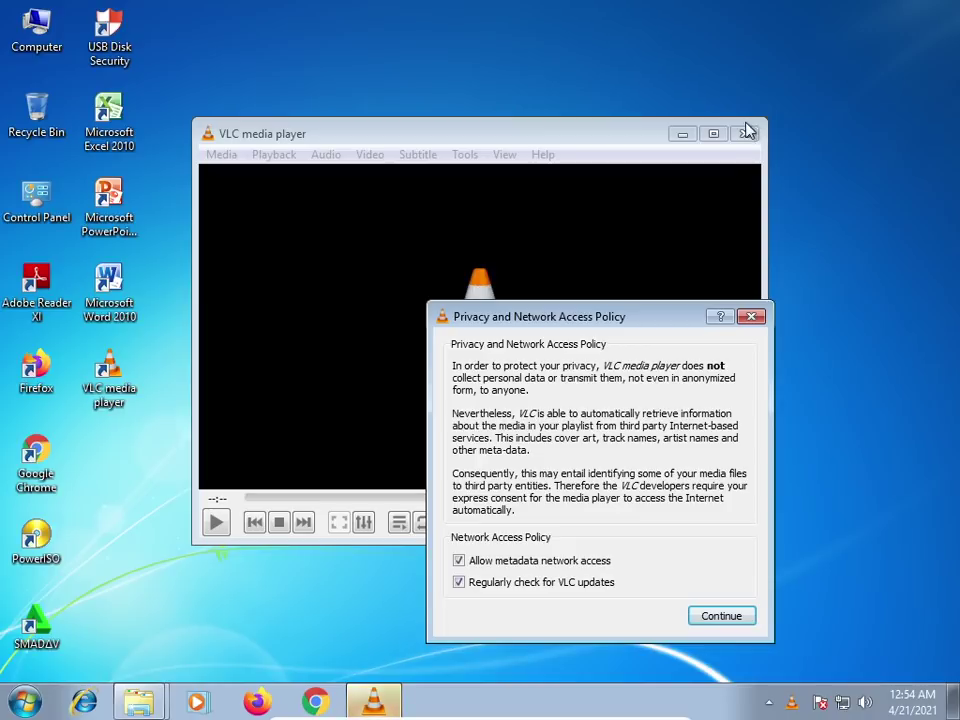
left_click(459, 584)
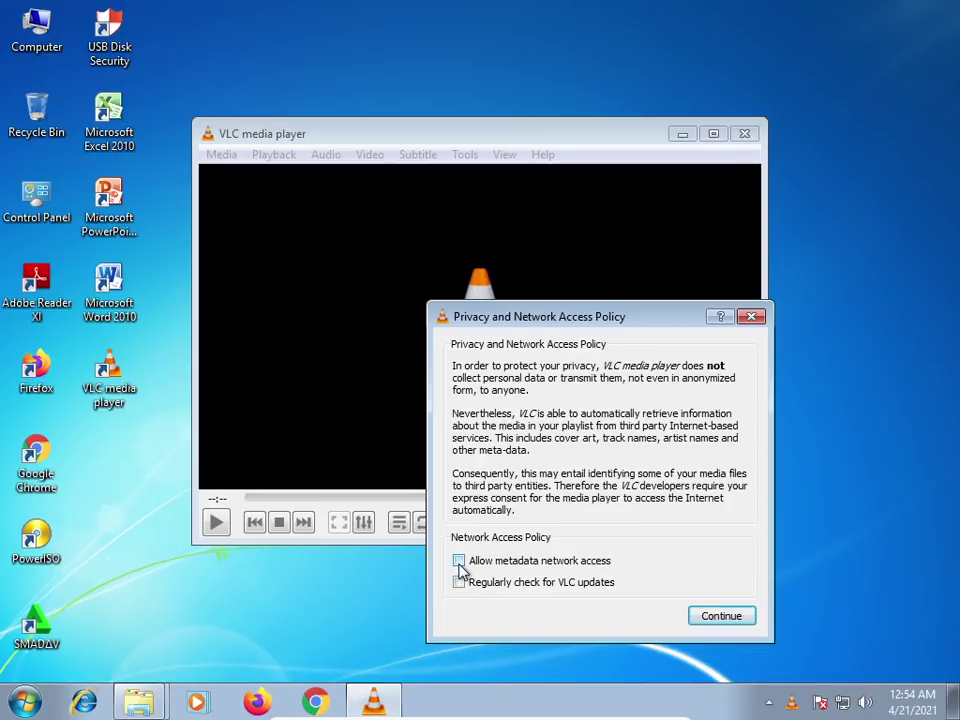
left_click(743, 620)
Set VLC's Input / Codecs preference for damaged or incomplete AVI files to Never fix, save it, and close VLC
left_click(466, 155)
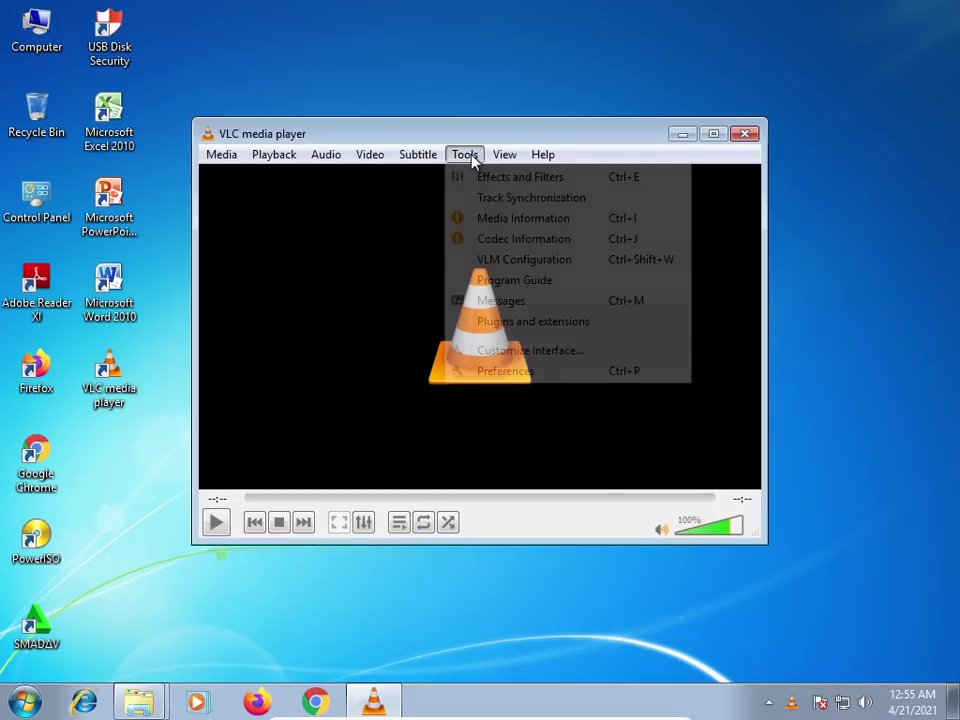
left_click(529, 380)
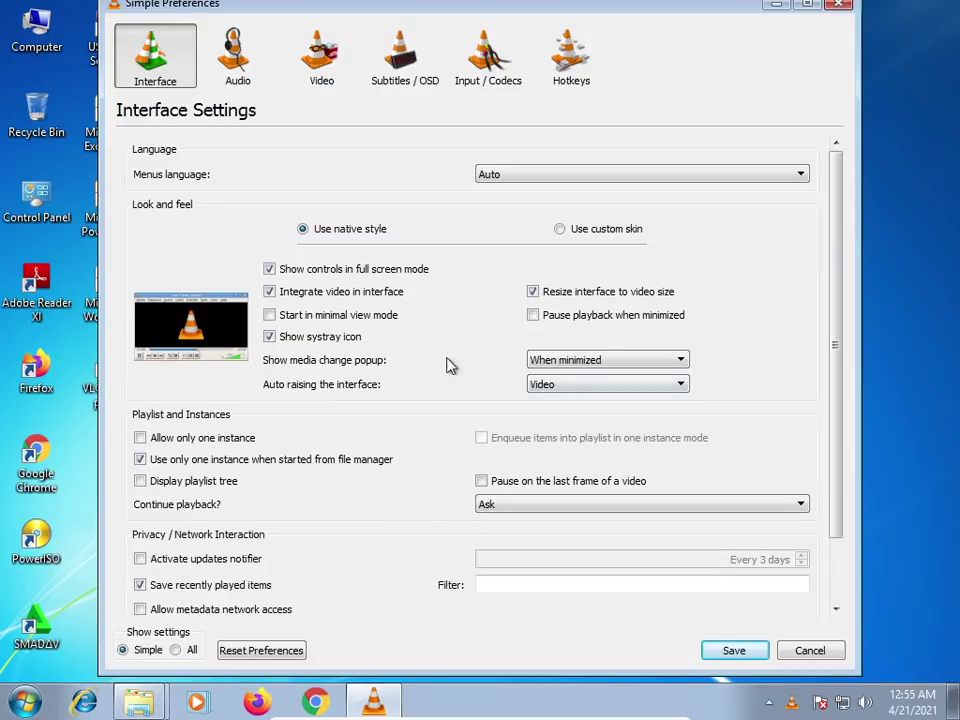
left_click(506, 65)
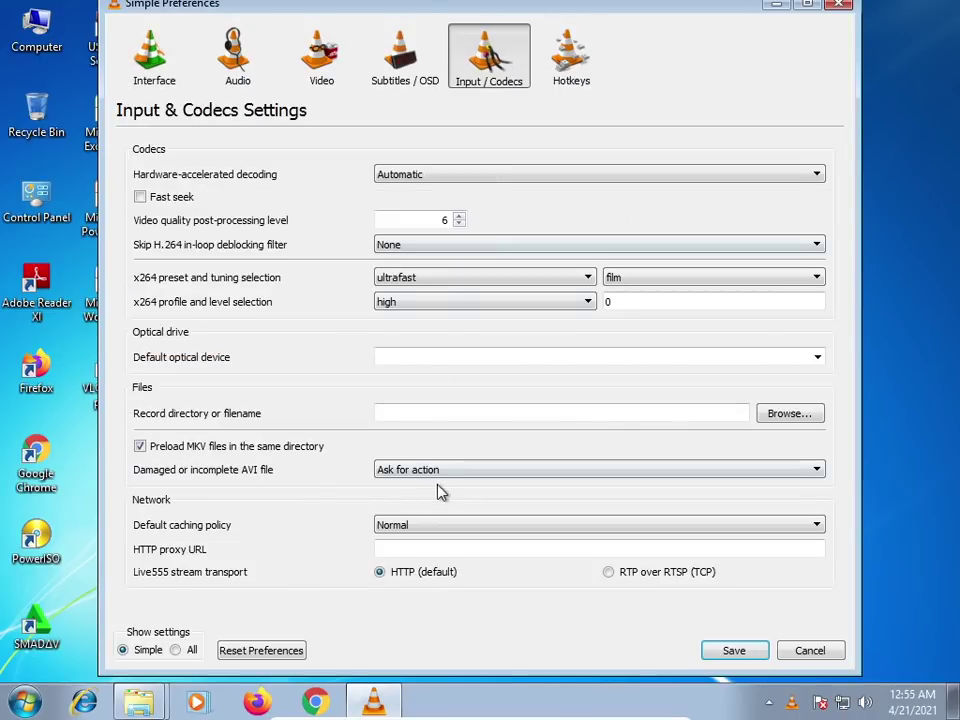
left_click(447, 477)
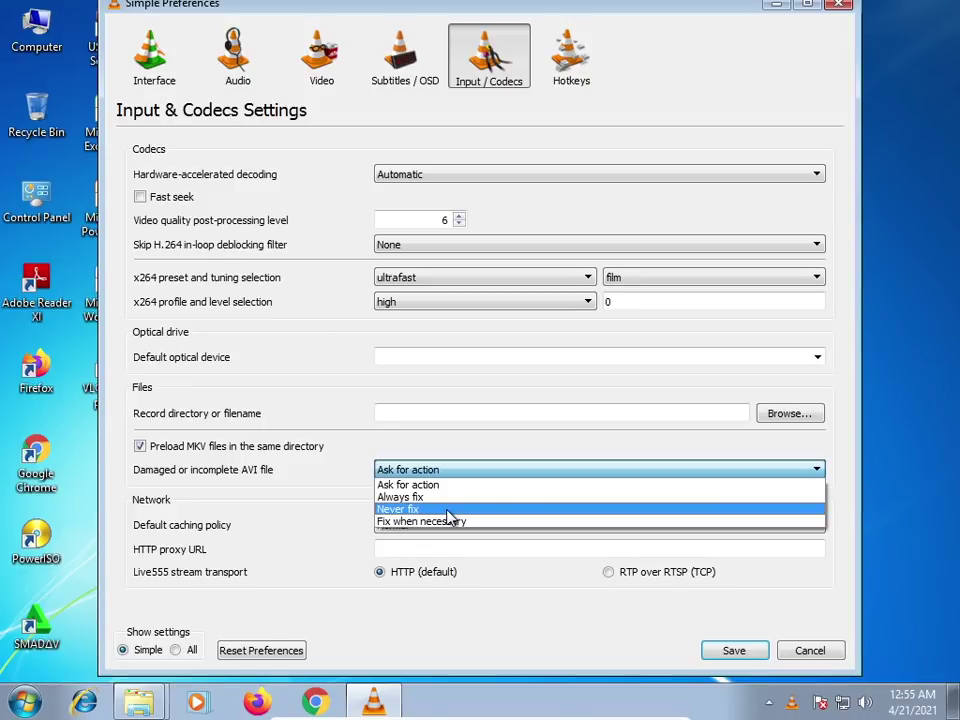
left_click(449, 515)
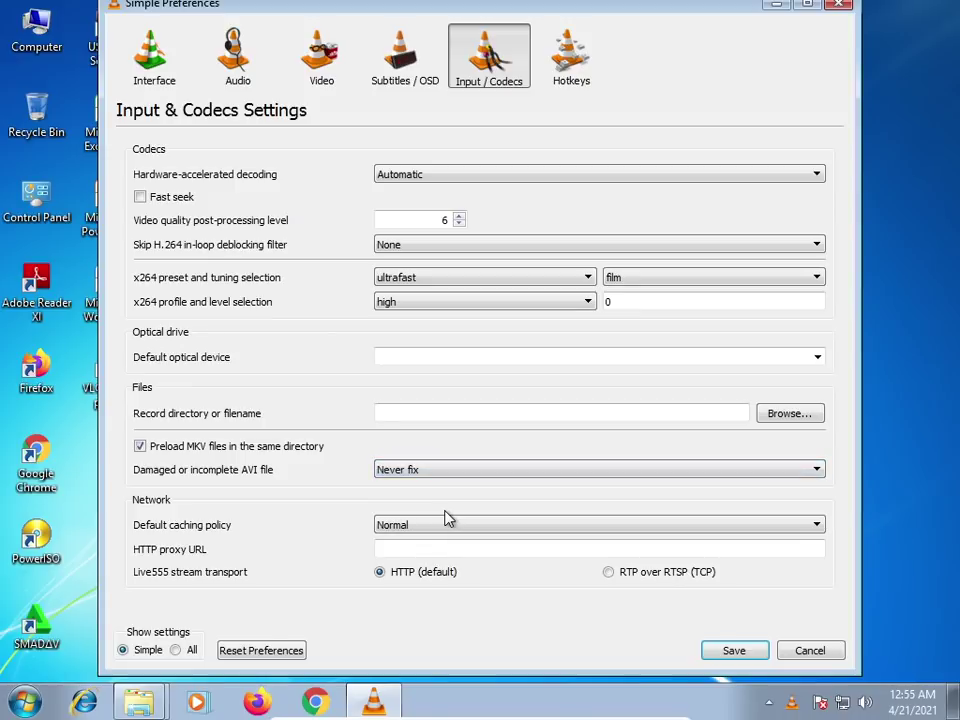
left_click(740, 652)
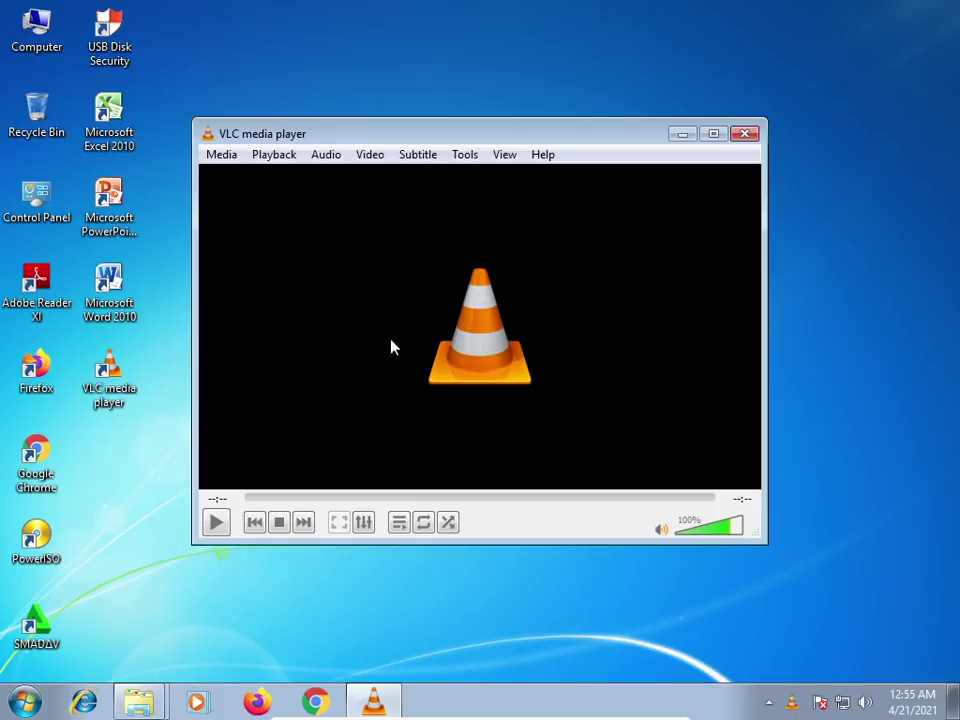
left_click(748, 136)
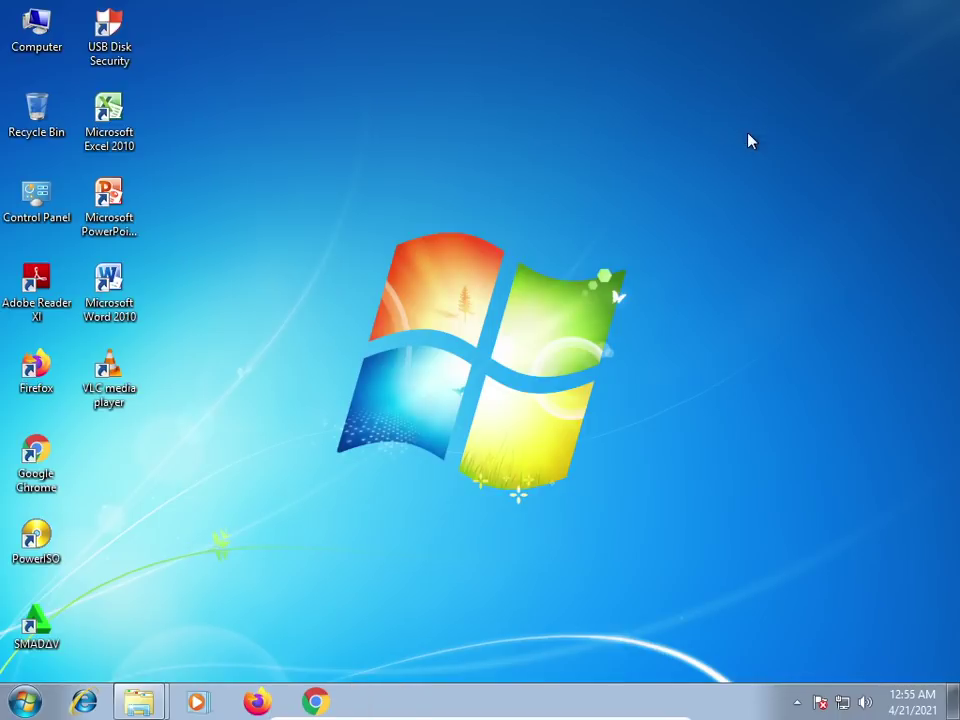
Refresh the desktop twice to rearrange its icons
right_click(408, 83)
left_click(461, 131)
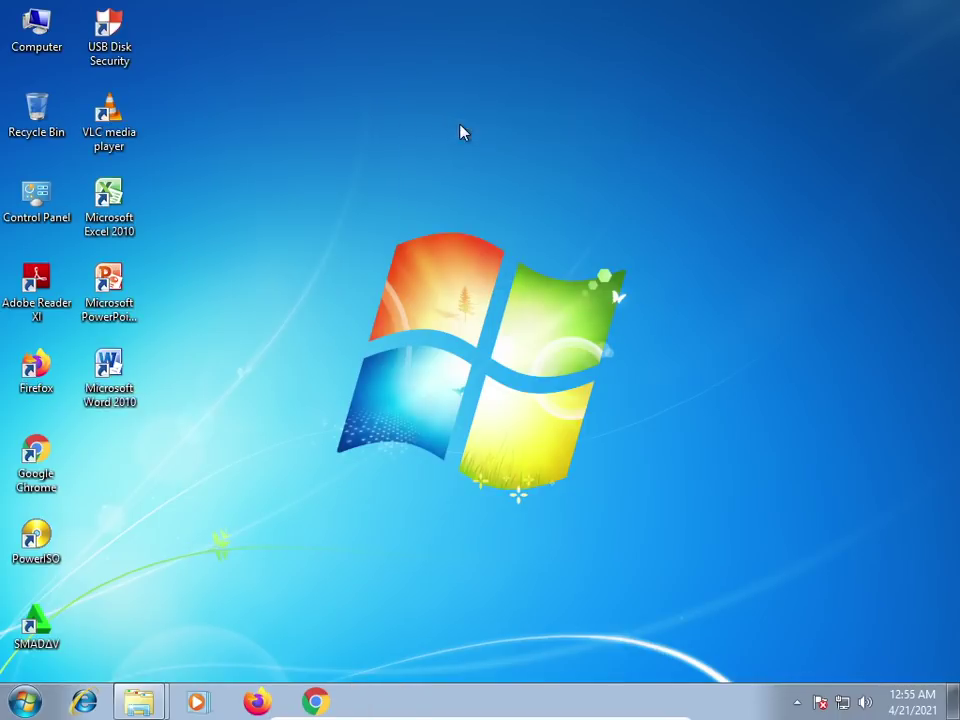
right_click(461, 128)
left_click(527, 186)
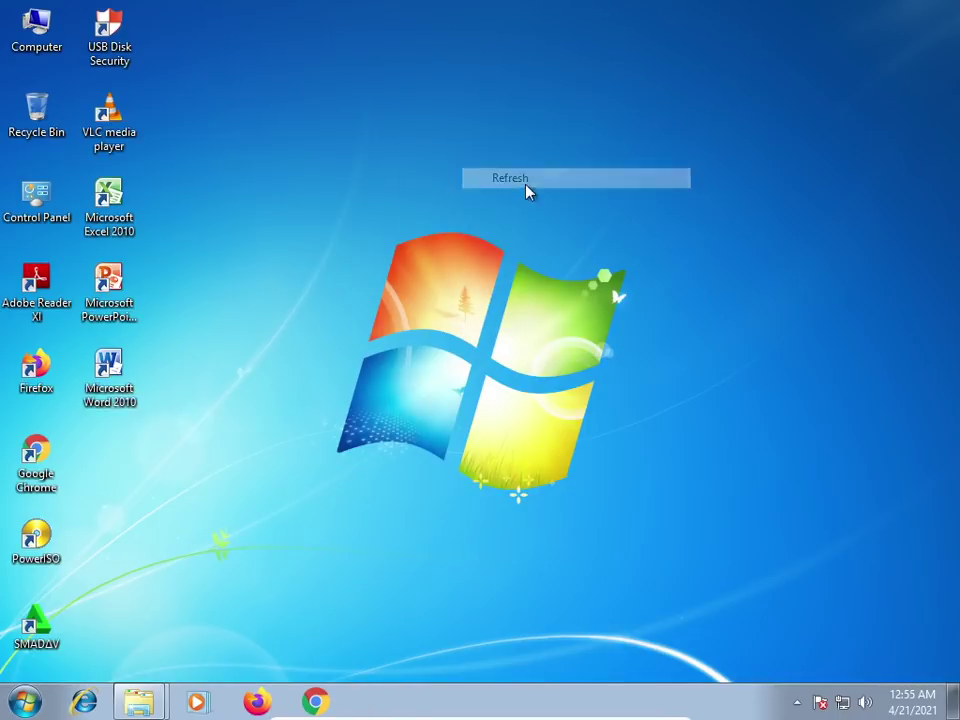
Open Device Manager from the Computer icon's system properties and shift its window slightly
left_click(40, 34)
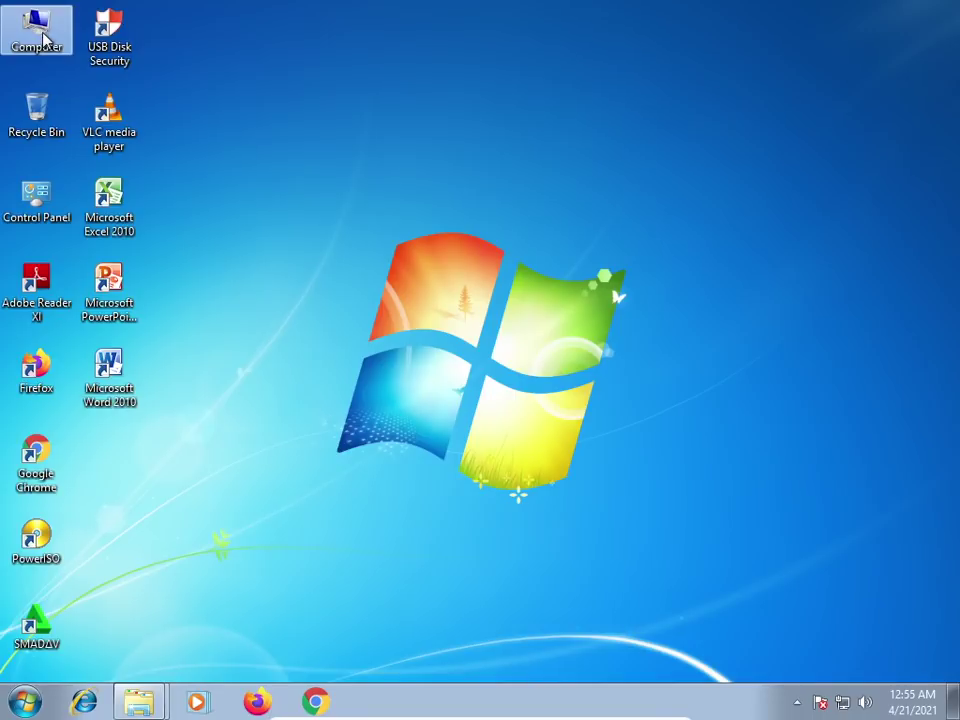
right_click(43, 36)
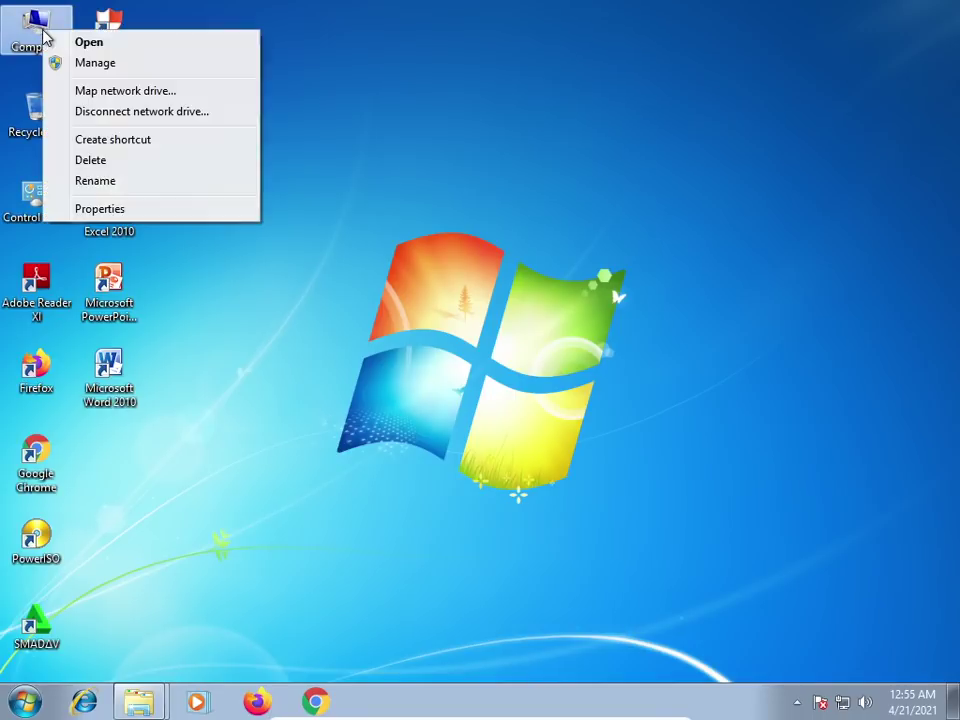
left_click(133, 211)
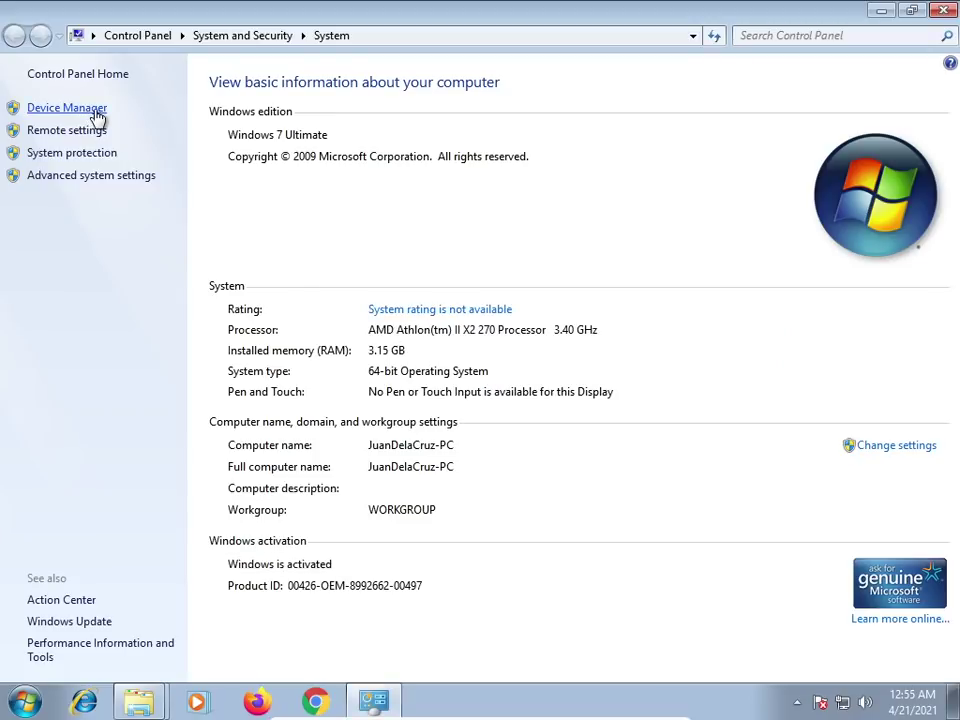
left_click(96, 112)
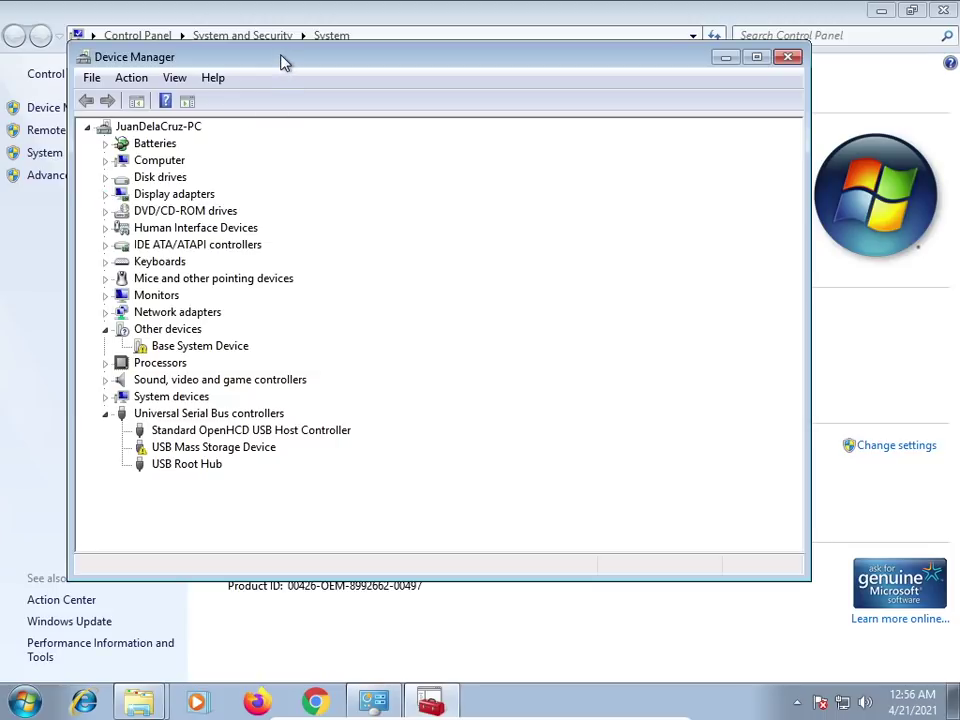
left_click_drag(283, 62, 306, 84)
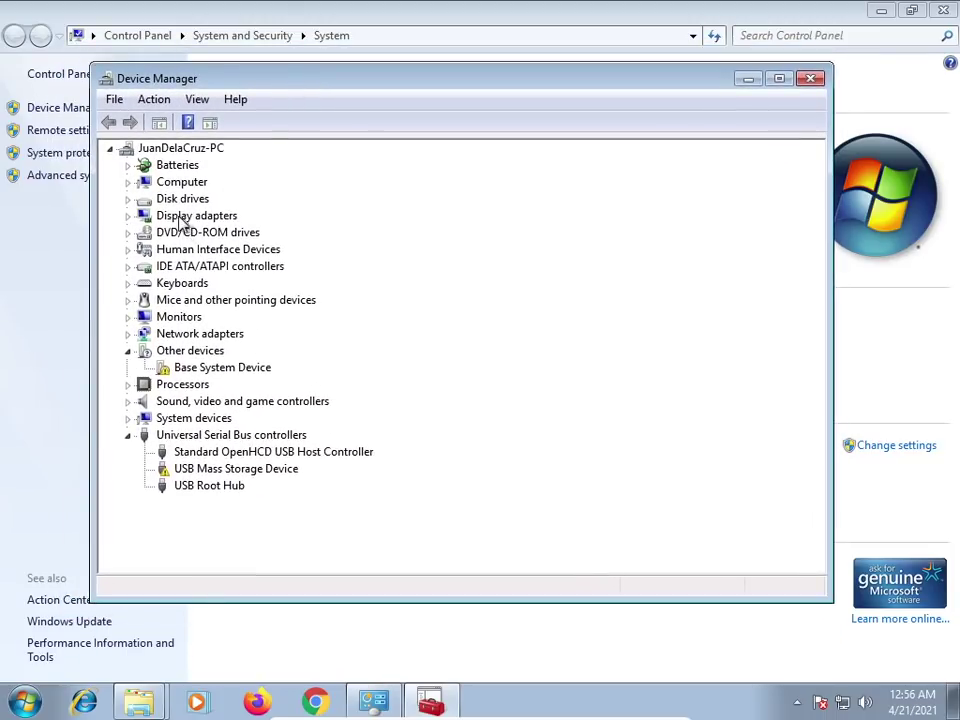
Expand the display adapters in Device Manager and open the properties of the Standard VGA Graphics Adapter
left_click(127, 215)
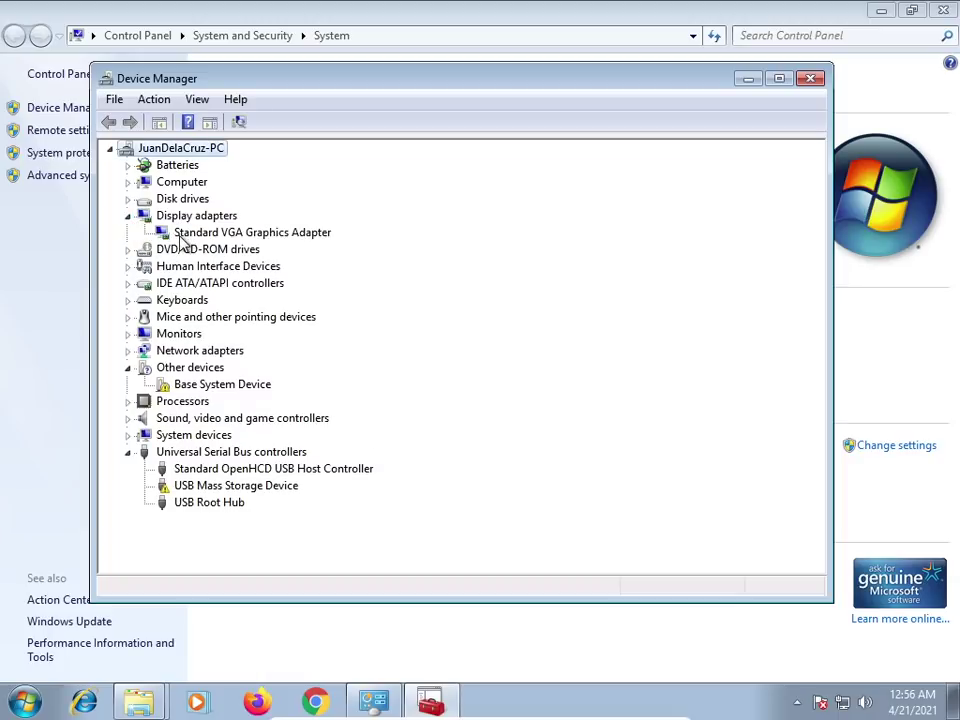
left_click(278, 236)
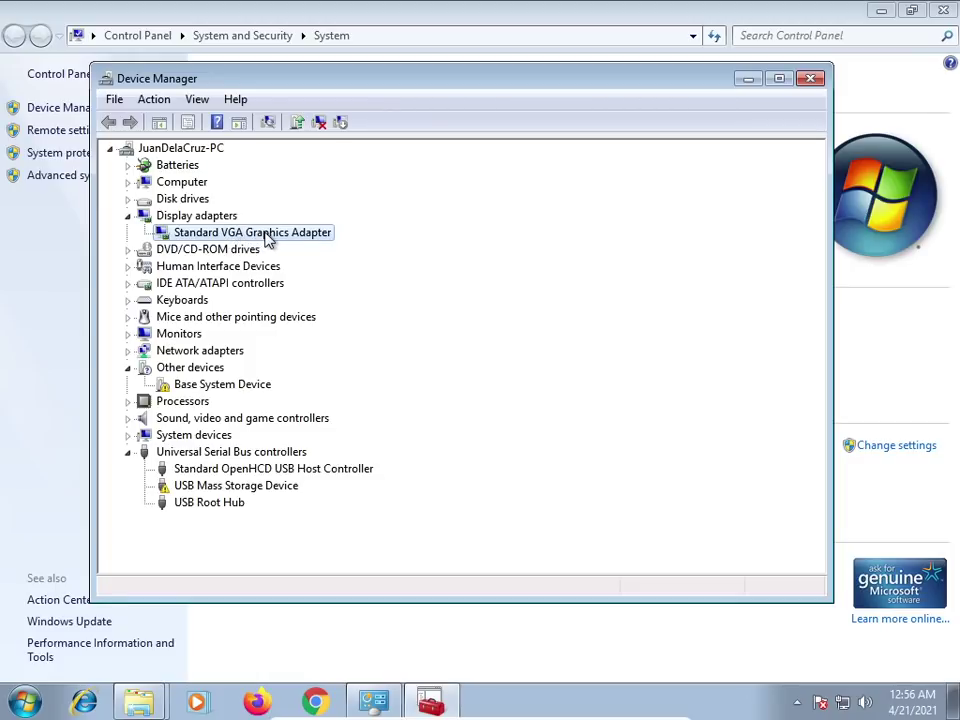
right_click(268, 240)
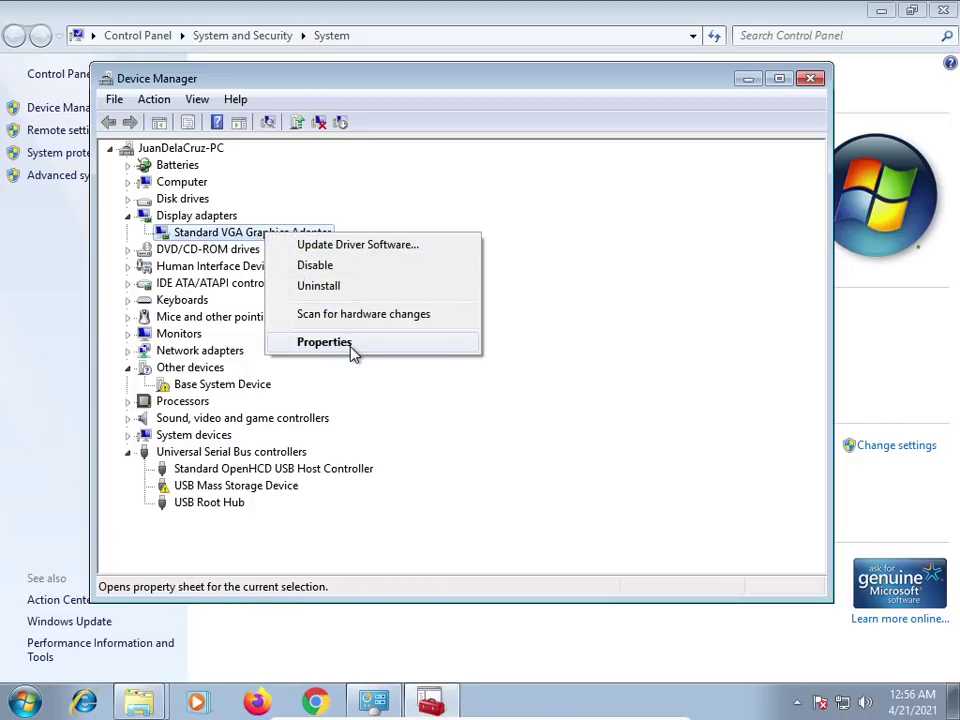
left_click(324, 342)
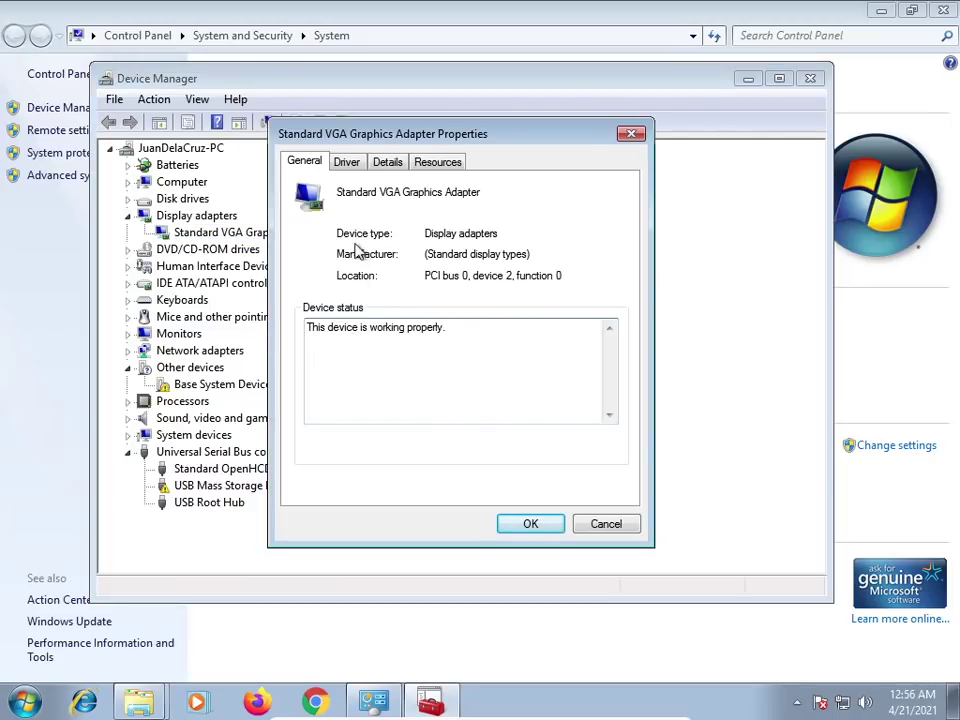
Show the graphics adapter's Hardware Ids property and copy the value PCI\VEN_80EE&DEV_BEEF&SUBSYS_040515AD&REV_00
left_click(398, 166)
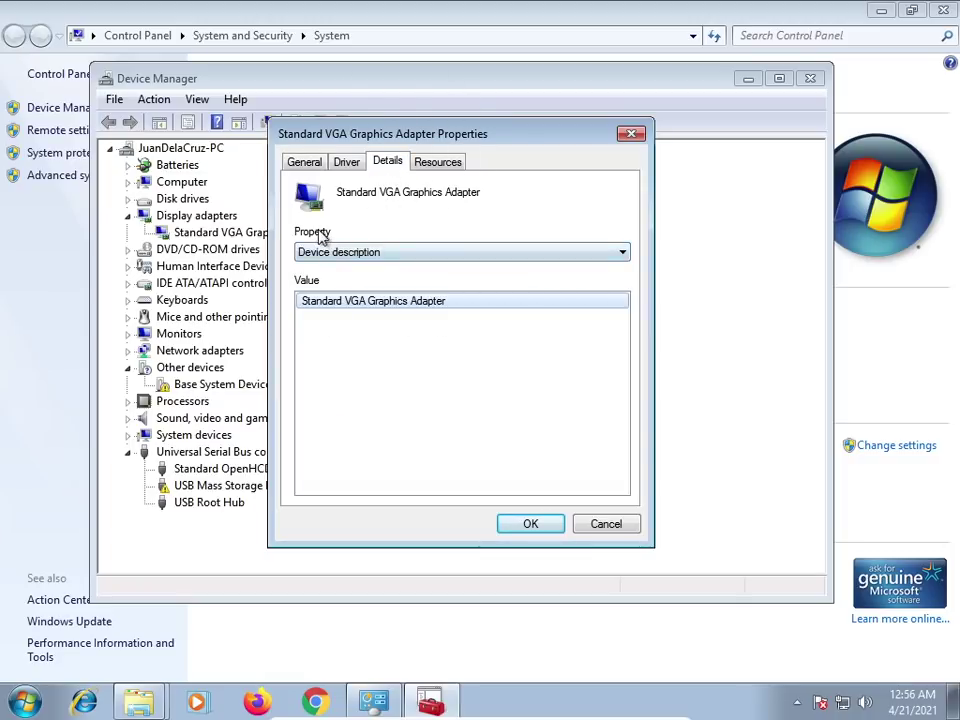
left_click(390, 257)
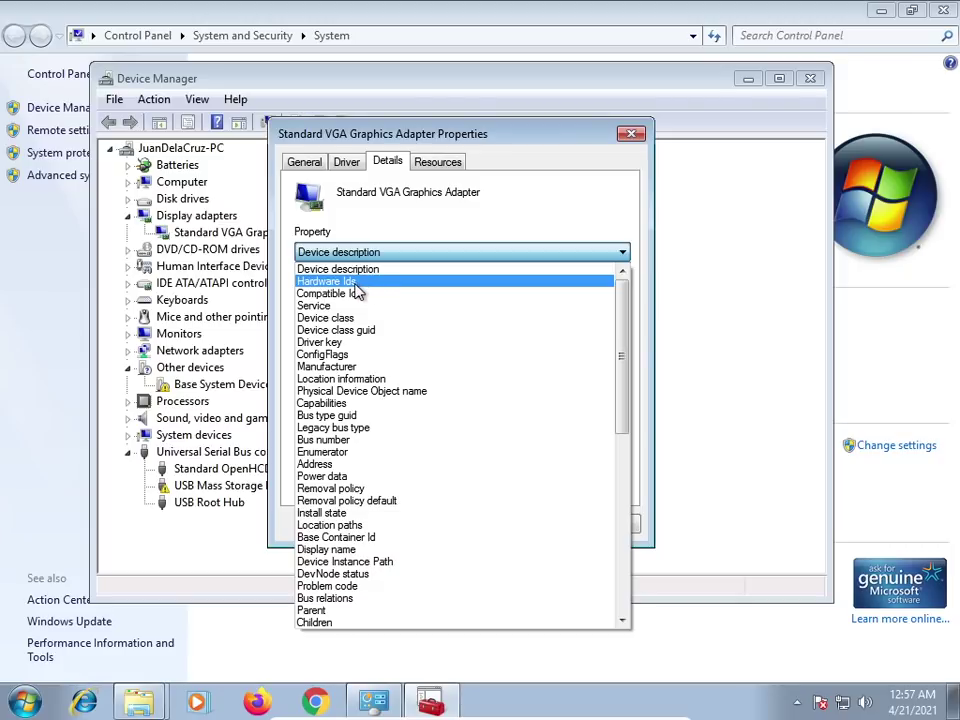
left_click(365, 287)
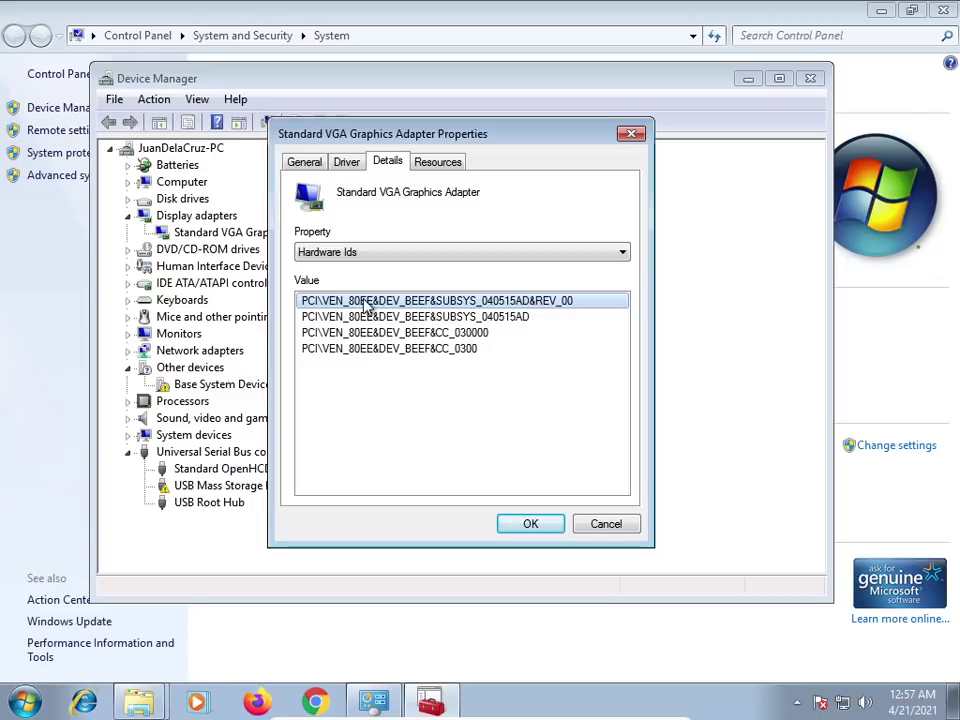
right_click(453, 308)
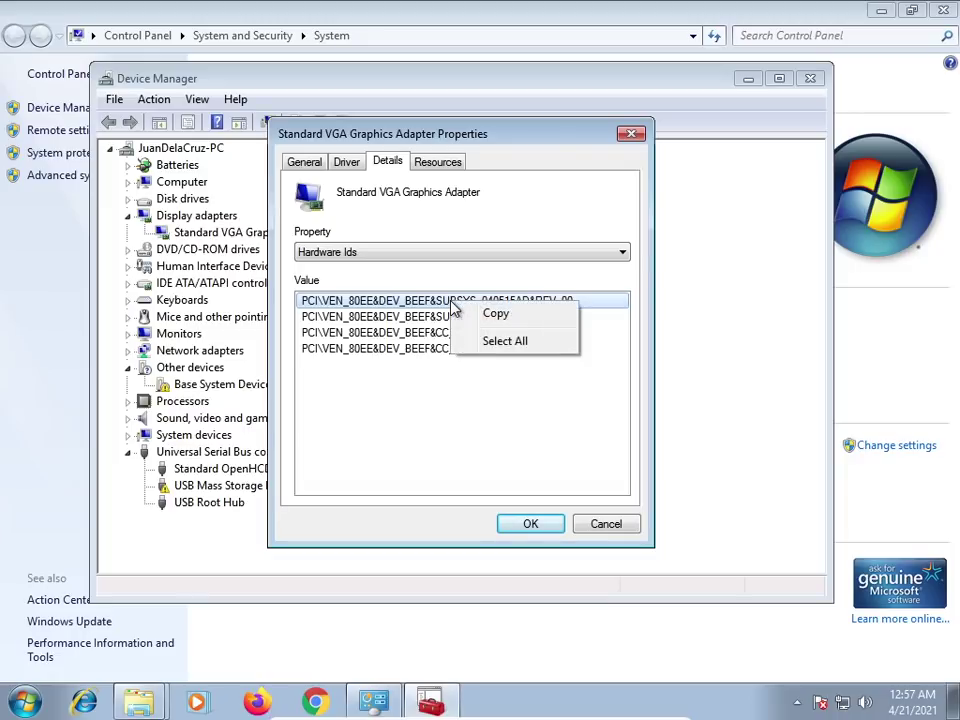
left_click(497, 315)
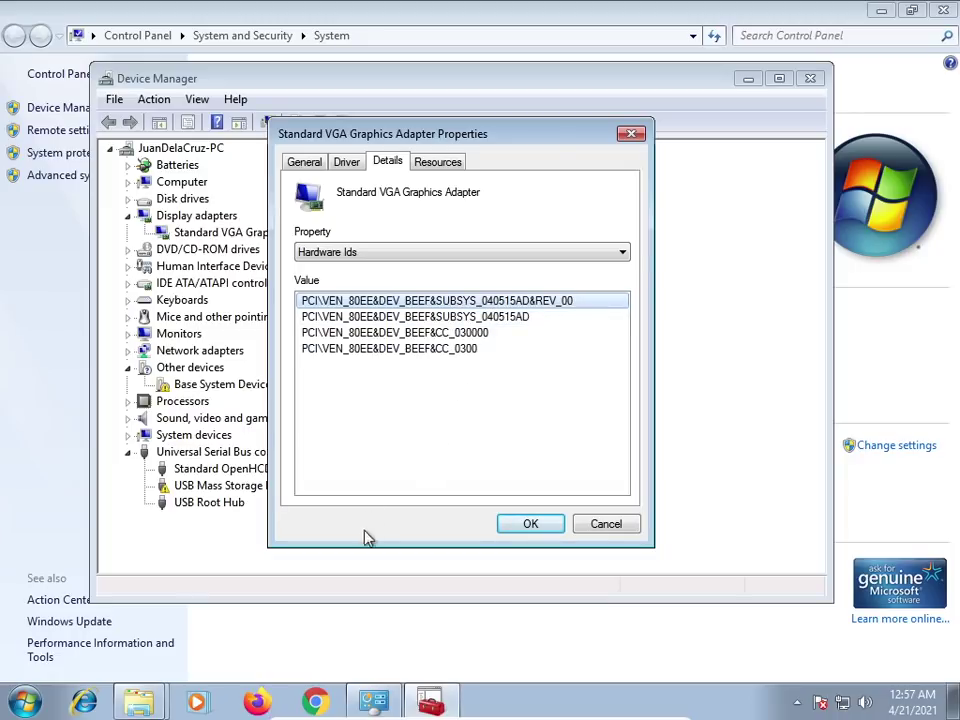
Switch to Google Chrome, open the ORICOTHAILAND driver download page from the hardware ID's search results, and translate it to English
left_click(316, 703)
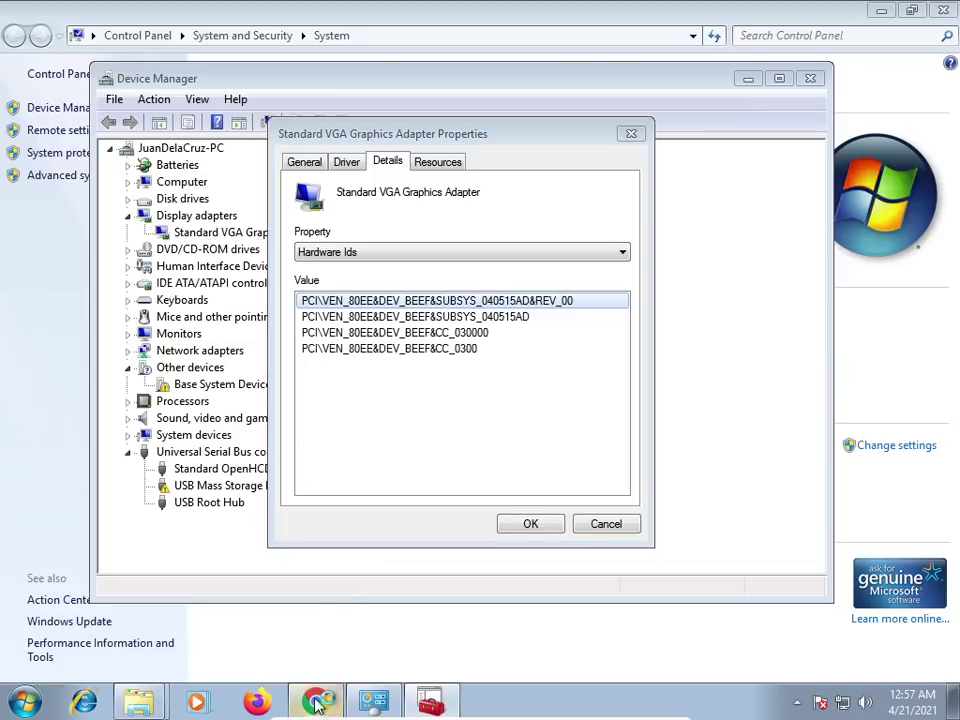
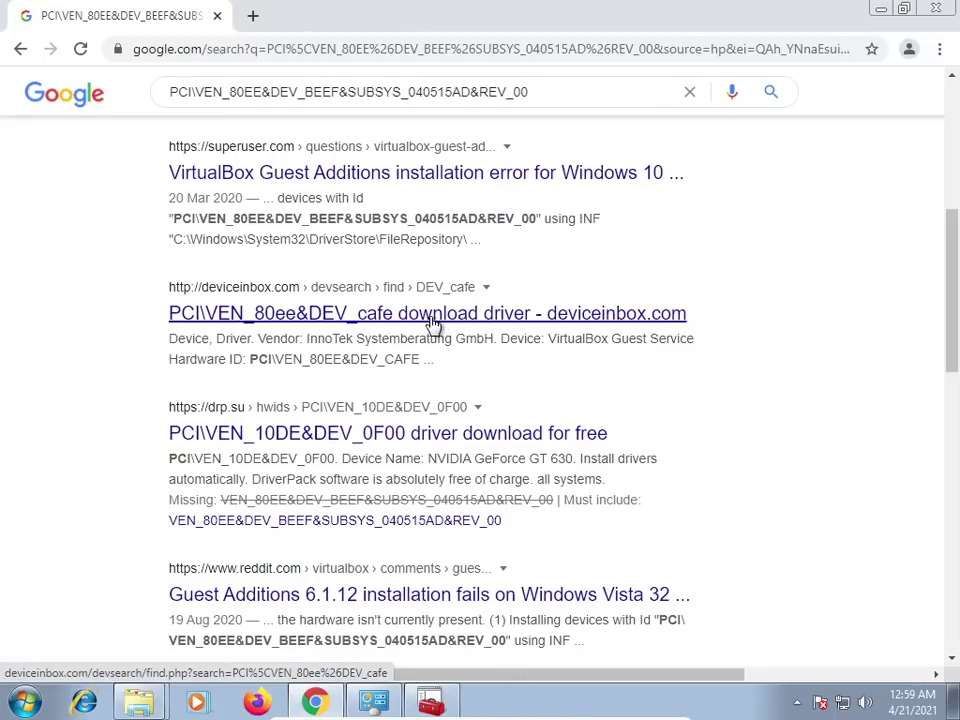
scroll(320, 407, "down", 2)
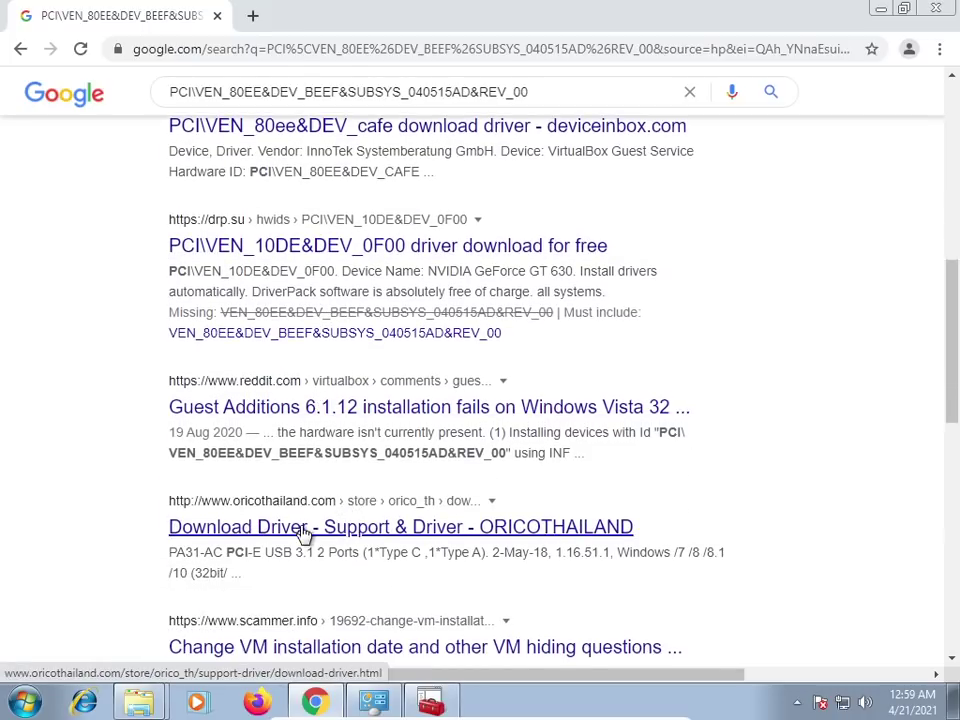
left_click(398, 537)
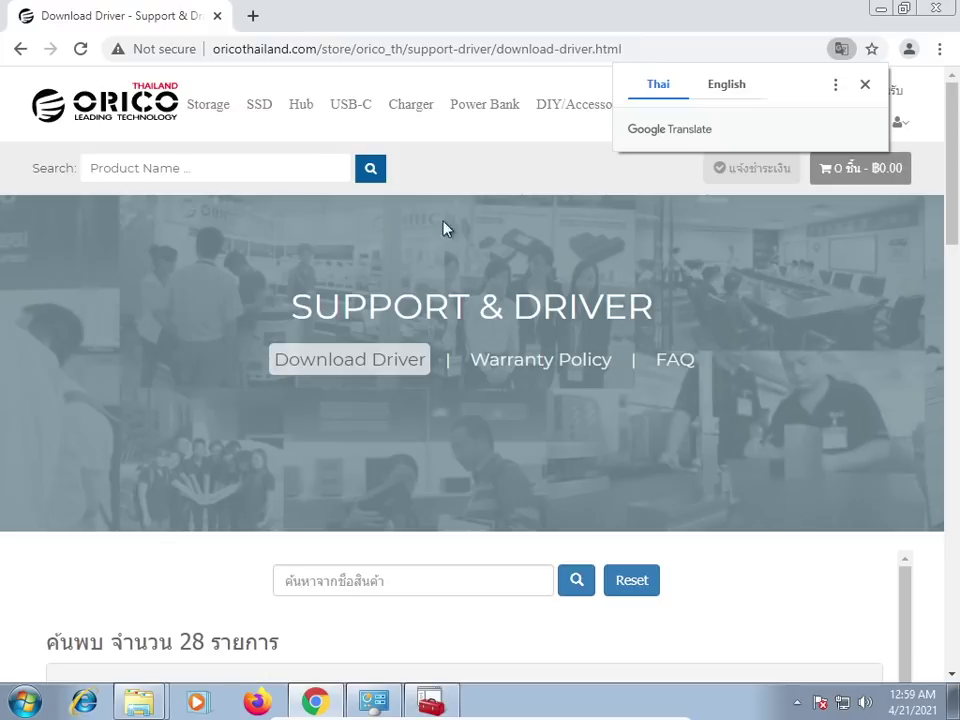
left_click(729, 88)
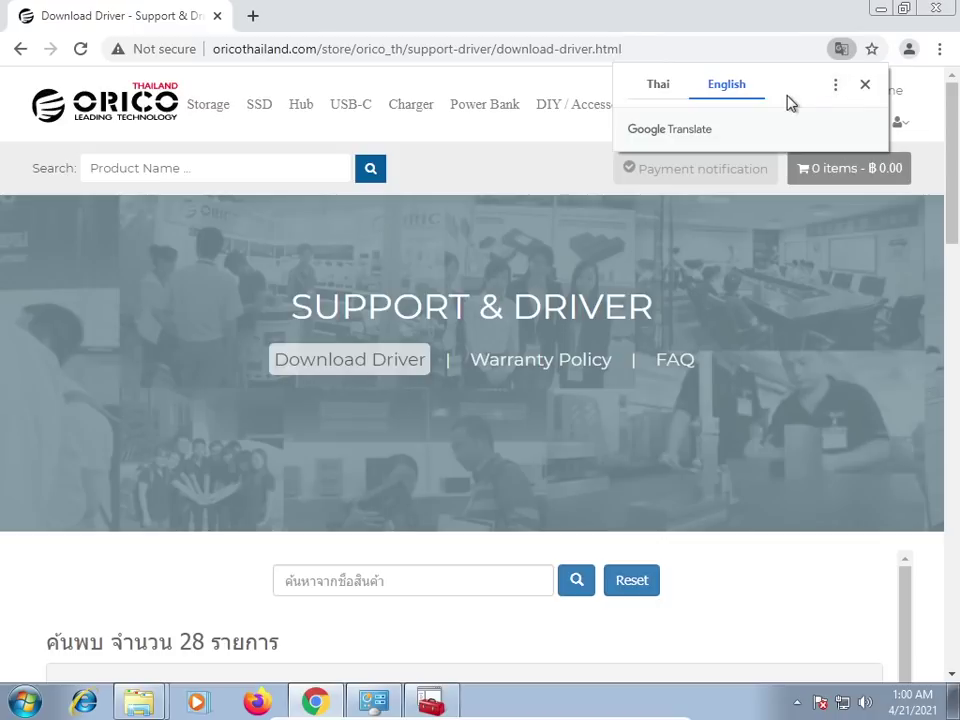
left_click(866, 87)
Return to the hardware ID's search results, look through them and open Lenovo's Realtek RTL8188CE WLAN driver page
left_click(20, 50)
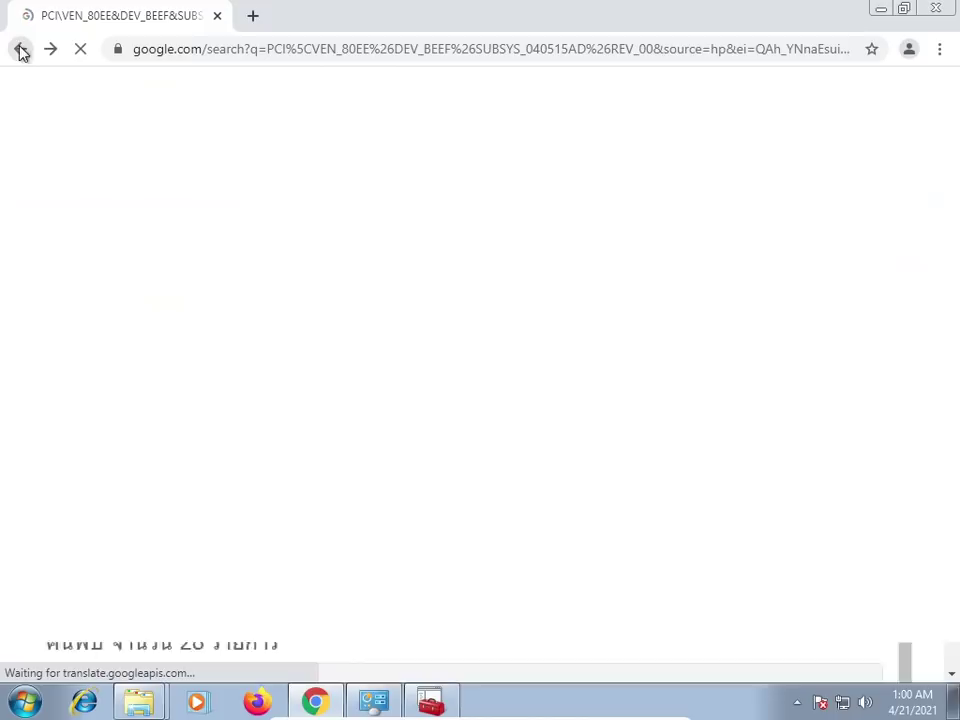
scroll(320, 274, "up", 2)
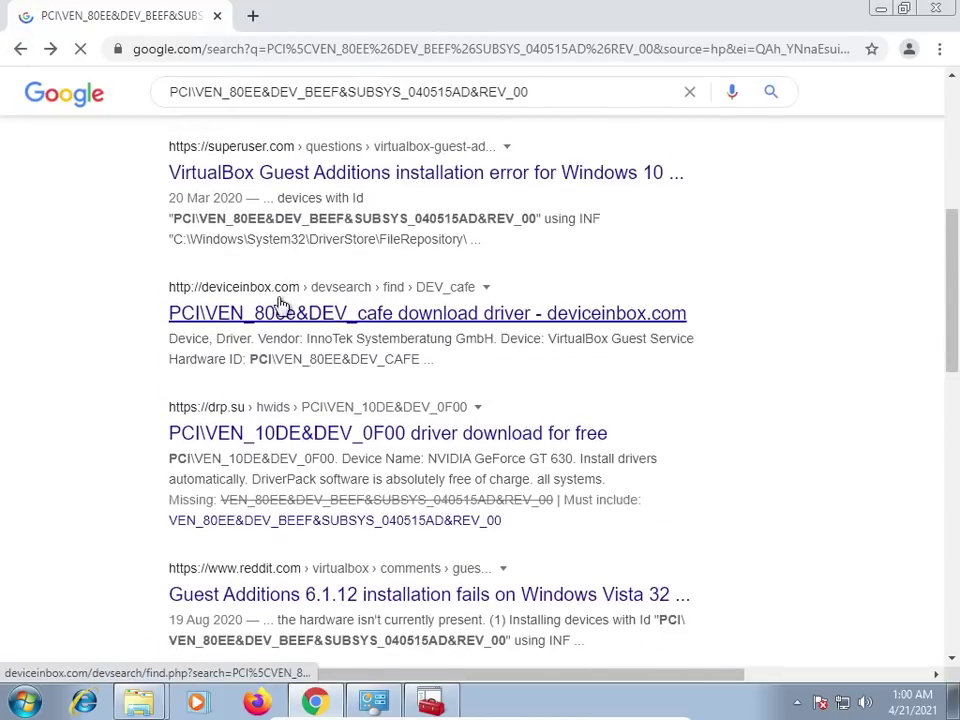
scroll(281, 305, "up", 3)
scroll(281, 305, "up", 3)
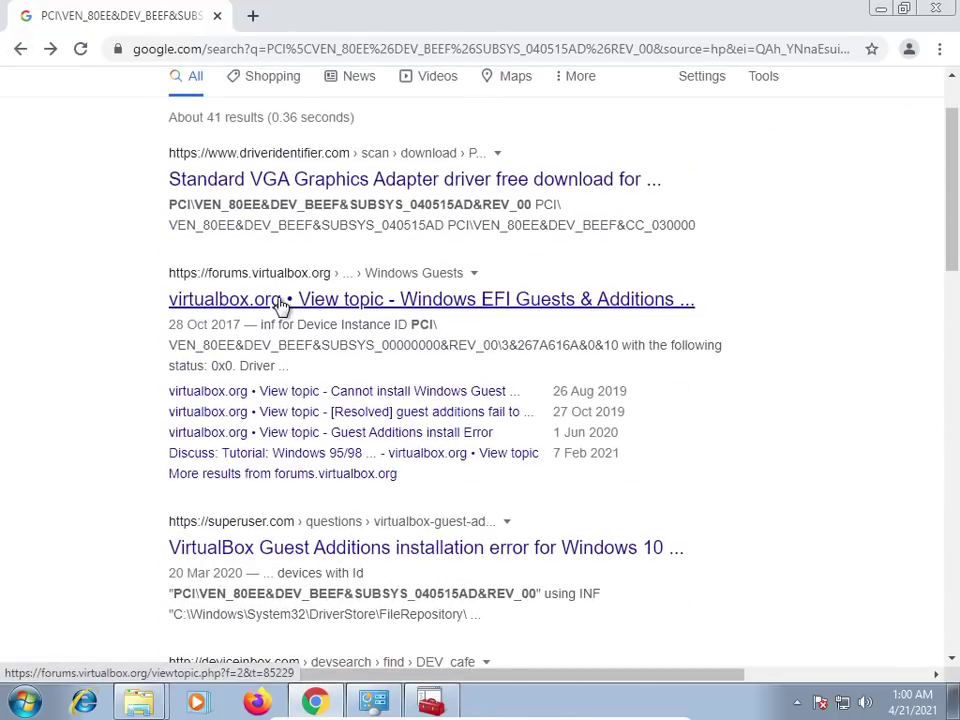
scroll(306, 358, "down", 3)
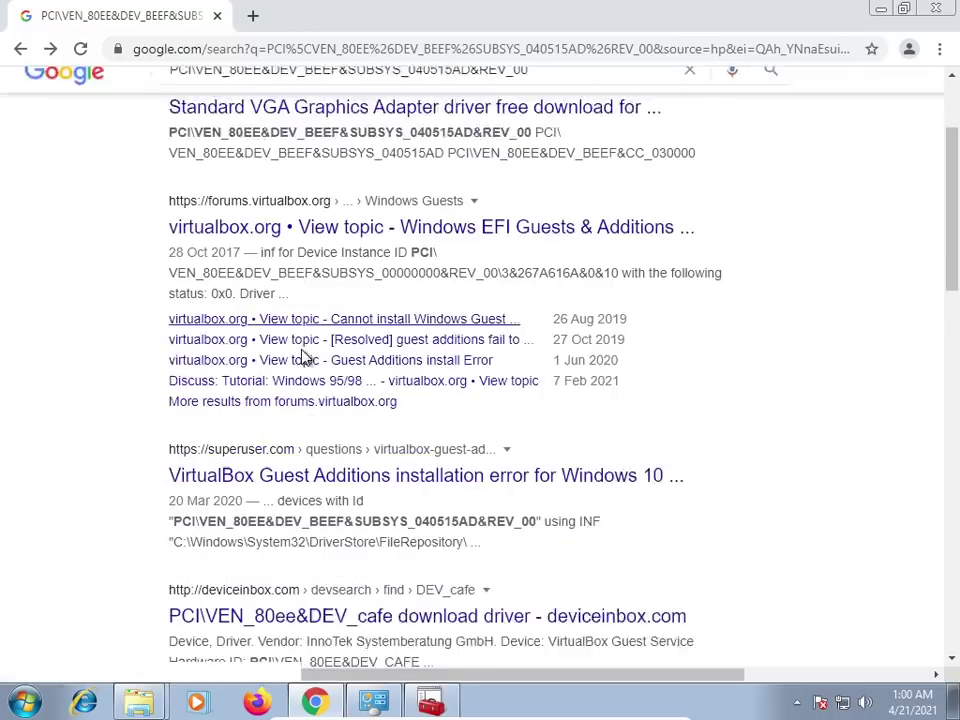
scroll(306, 358, "down", 5)
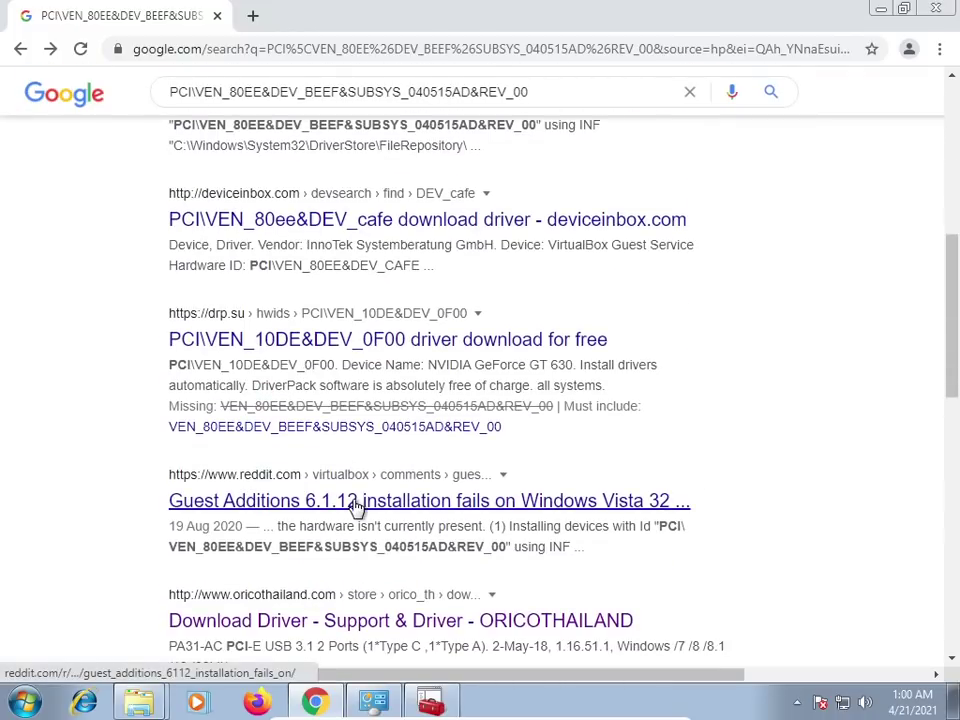
scroll(356, 505, "down", 5)
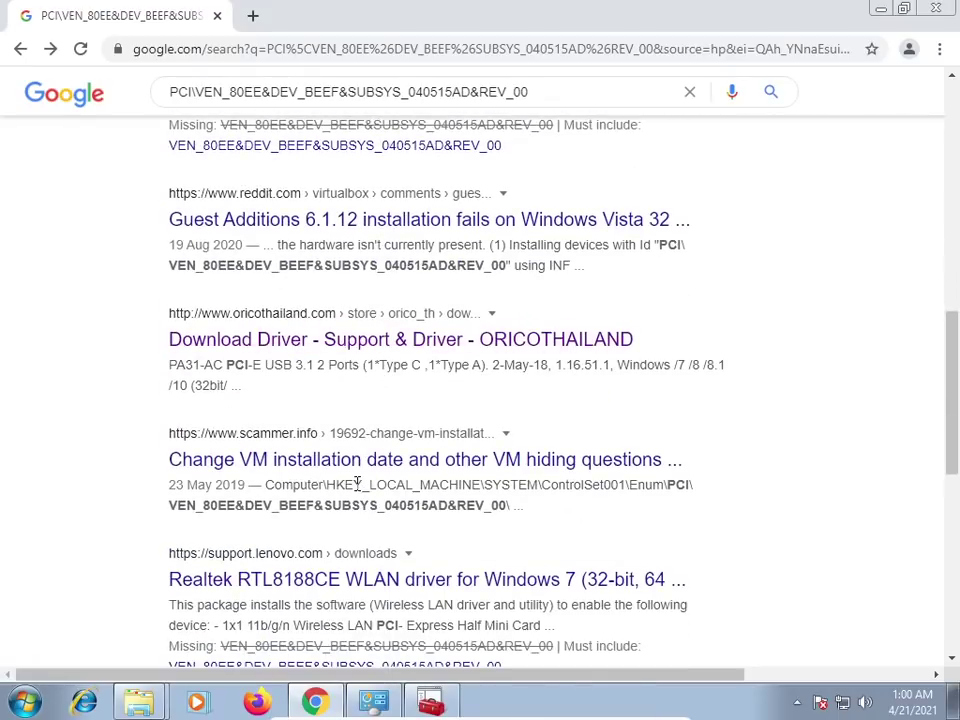
scroll(357, 484, "down", 3)
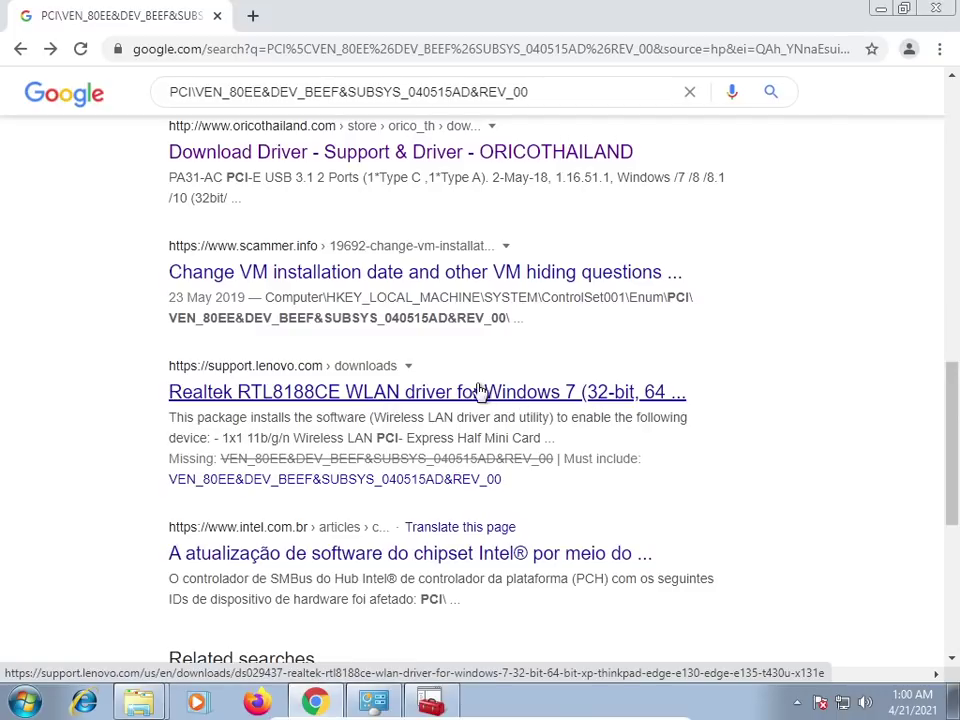
left_click(440, 394)
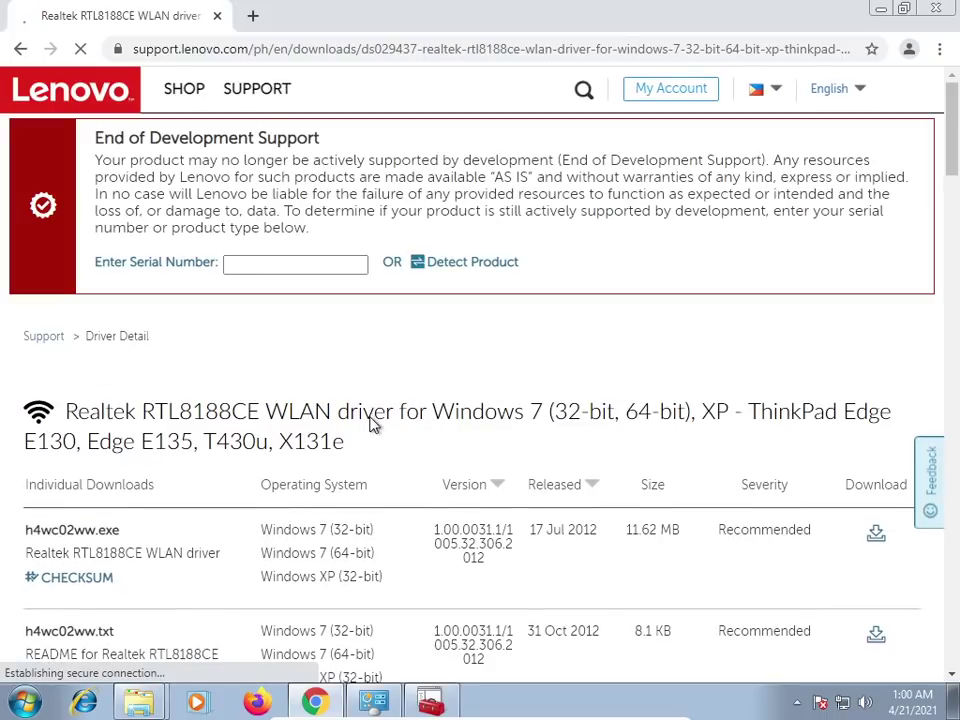
Go back to the search results, open DriverIdentifier's Standard VGA Graphics Adapter page and examine its list of matching driver files
key("alt+Left")
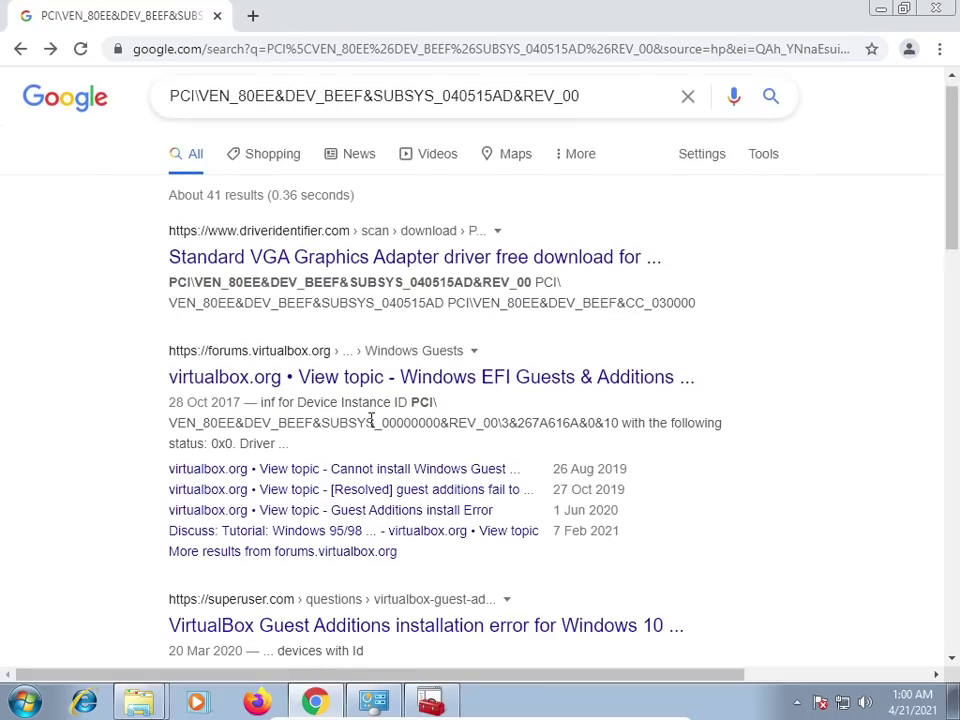
left_click(384, 260)
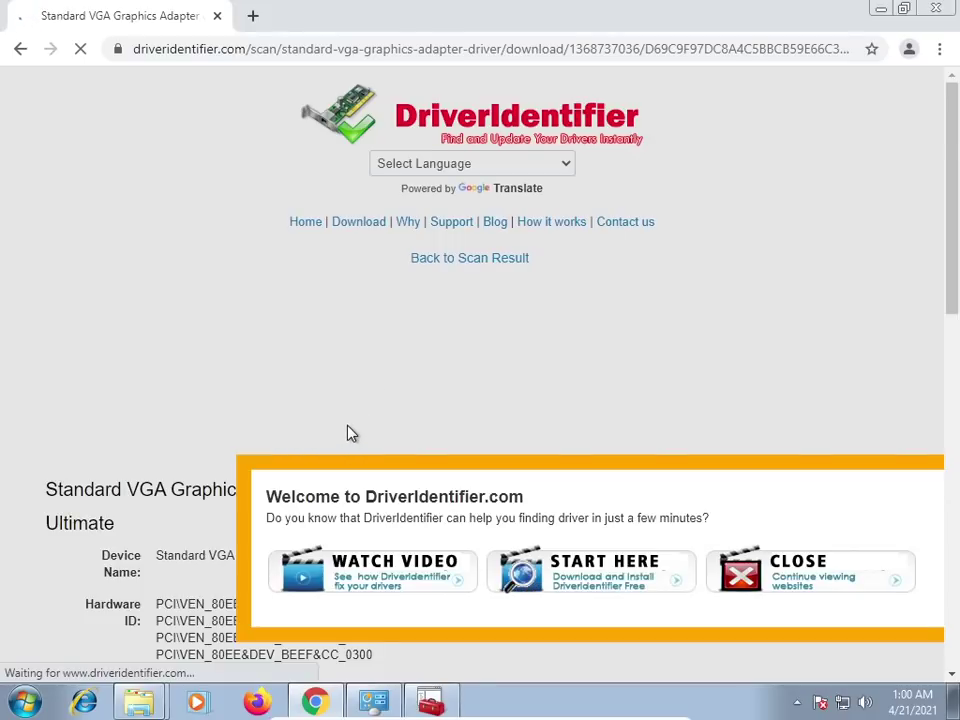
scroll(351, 432, "down", 3)
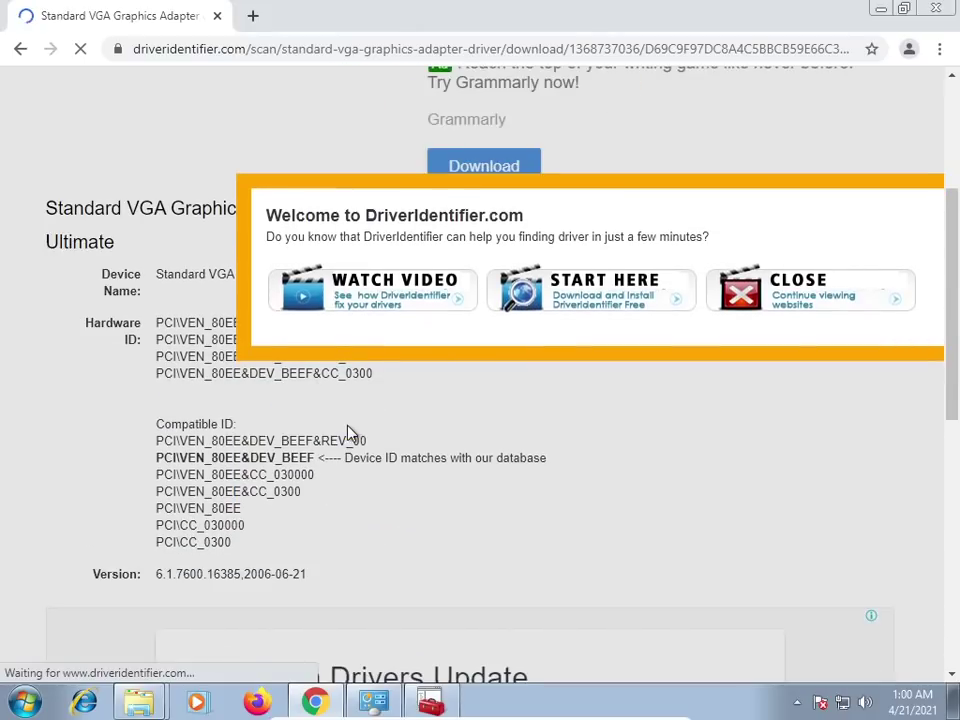
scroll(351, 432, "down", 5)
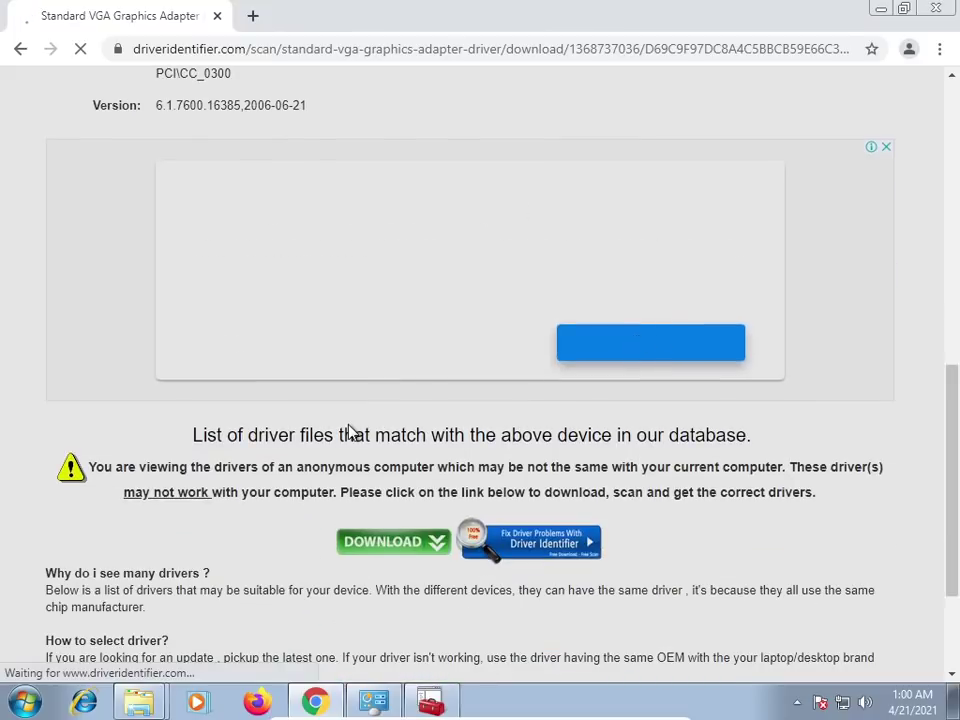
scroll(351, 432, "down", 1)
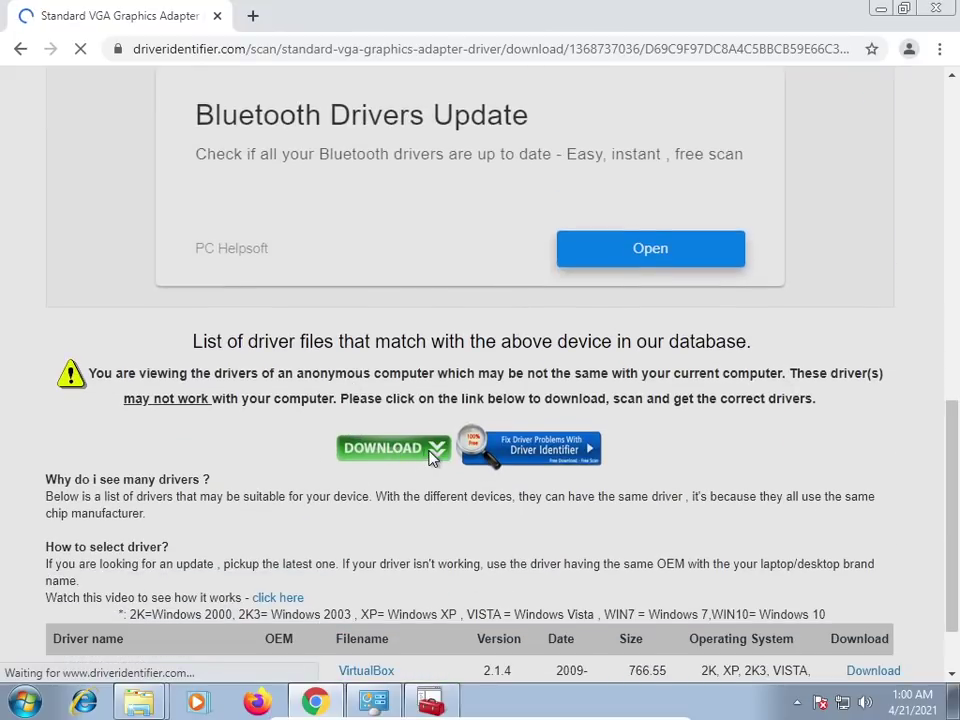
scroll(426, 462, "down", 1)
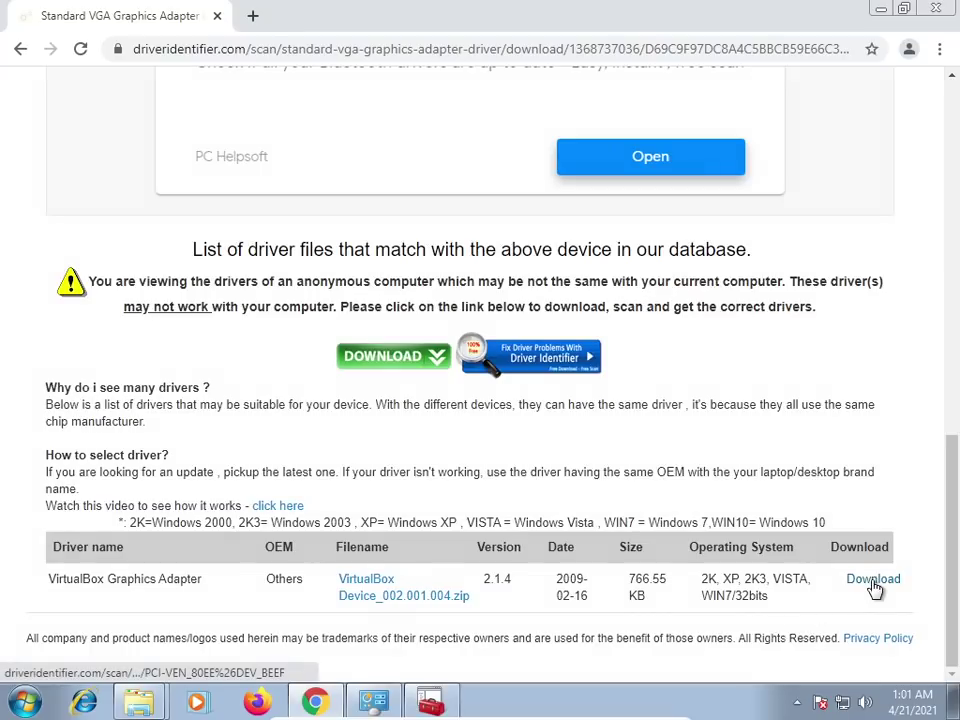
Request the VirtualBox Graphics Adapter driver download, version 2.1.4, dismiss the advertisement and look over the driver's detail page
left_click(881, 582)
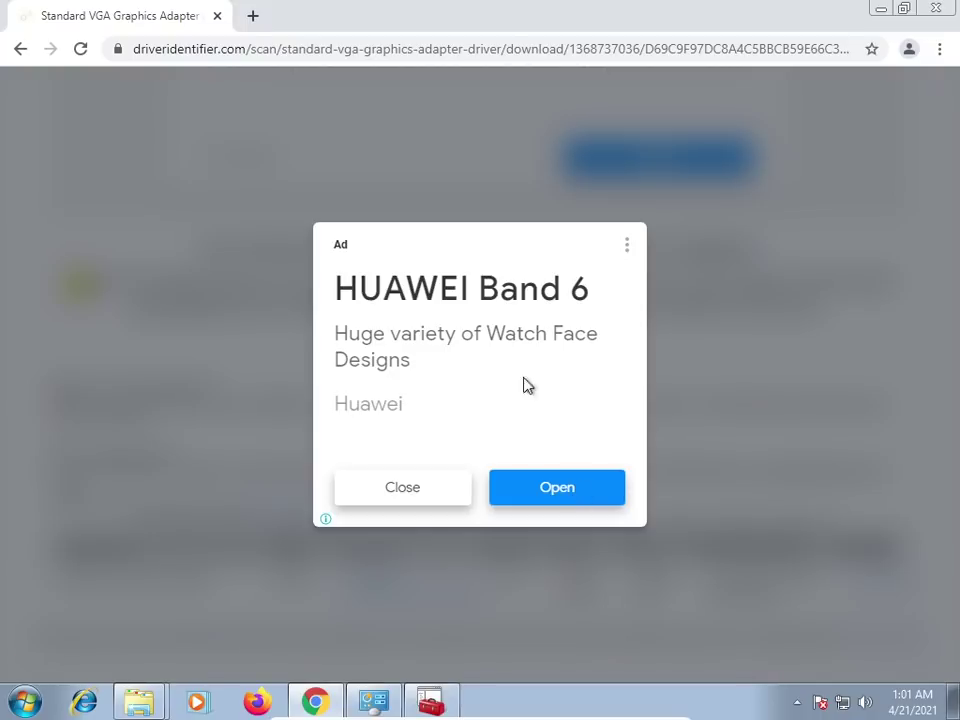
left_click(439, 491)
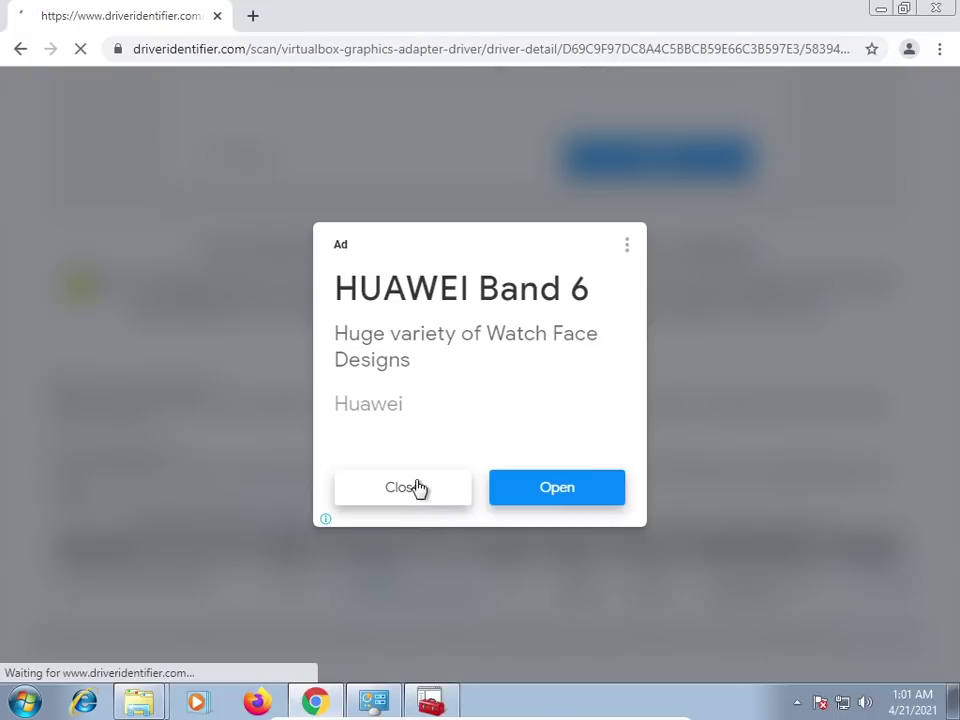
left_click(420, 499)
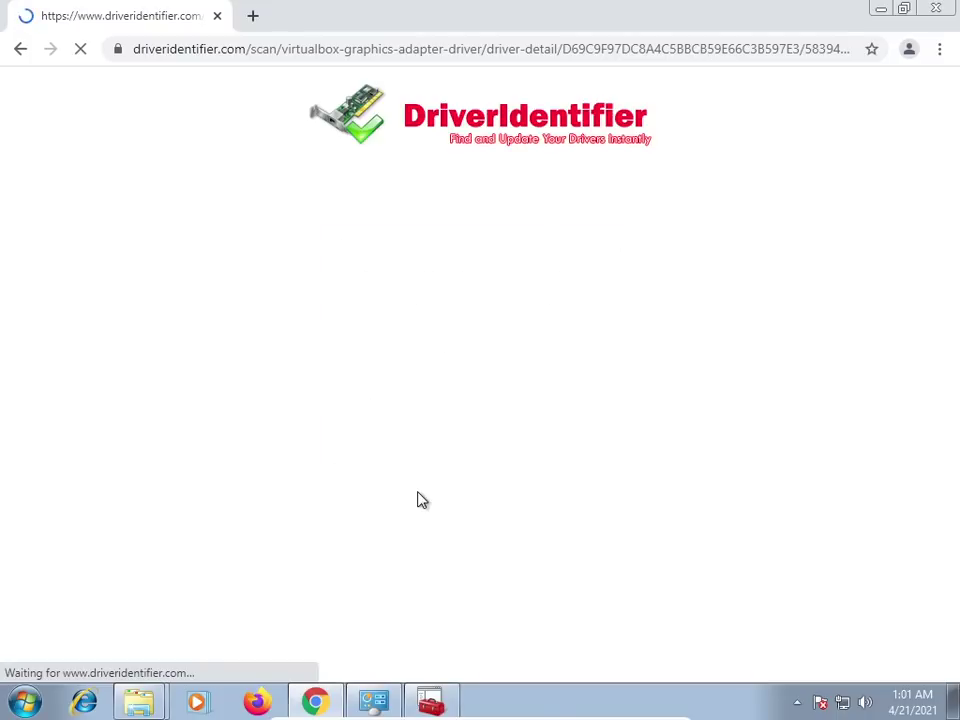
scroll(410, 428, "down", 6)
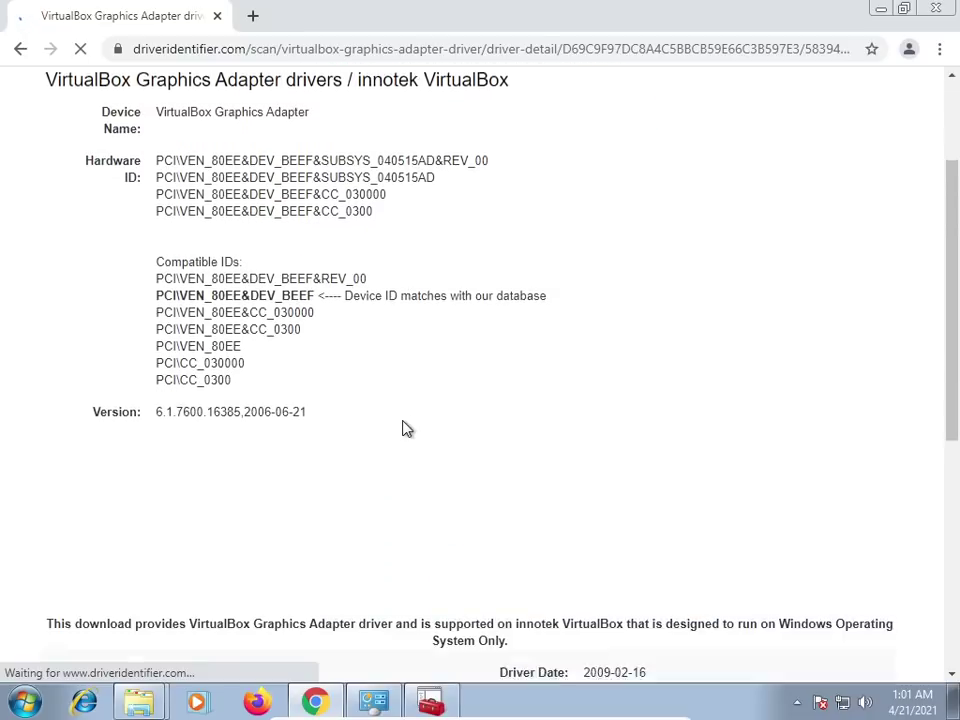
scroll(405, 428, "down", 1)
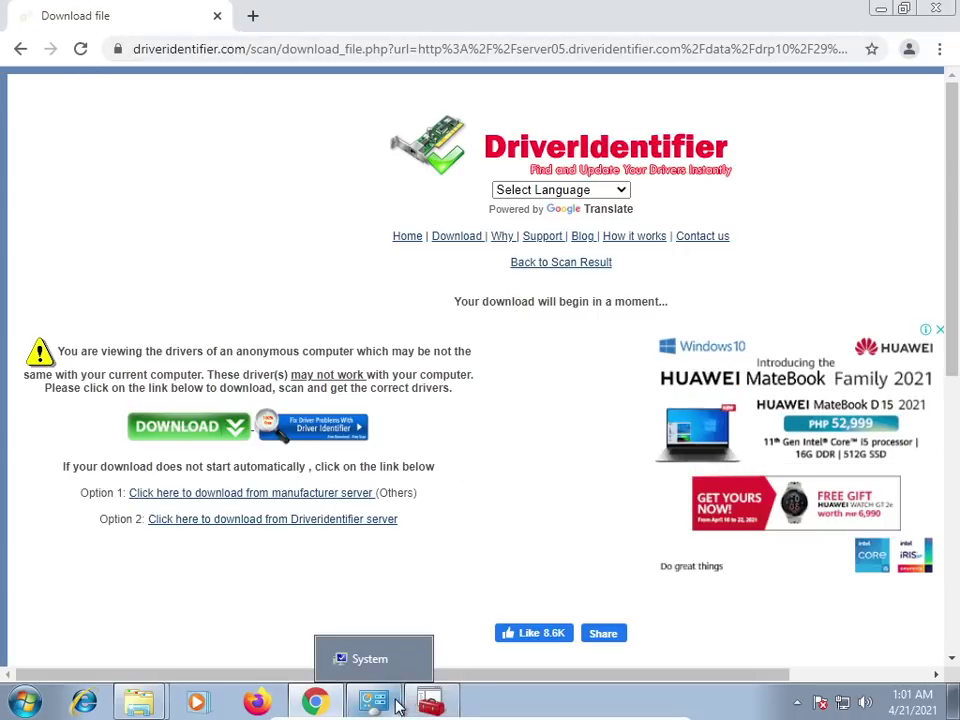
Switch to Device Manager, search automatically for updated driver software for the Standard VGA Graphics Adapter, and close the wizard
mouse_move(418, 706)
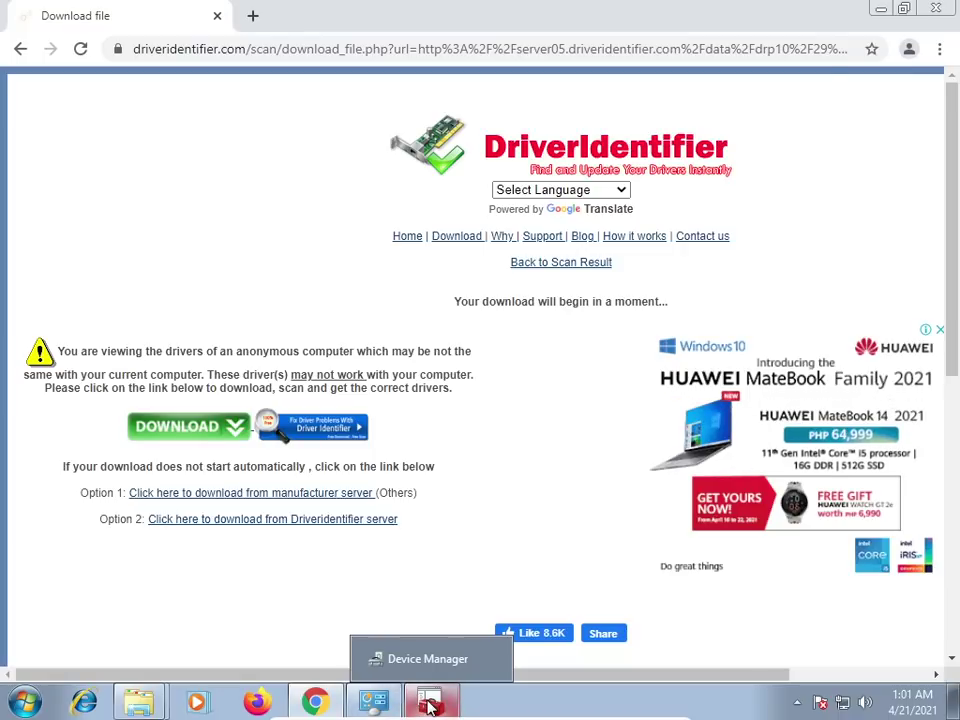
left_click(428, 706)
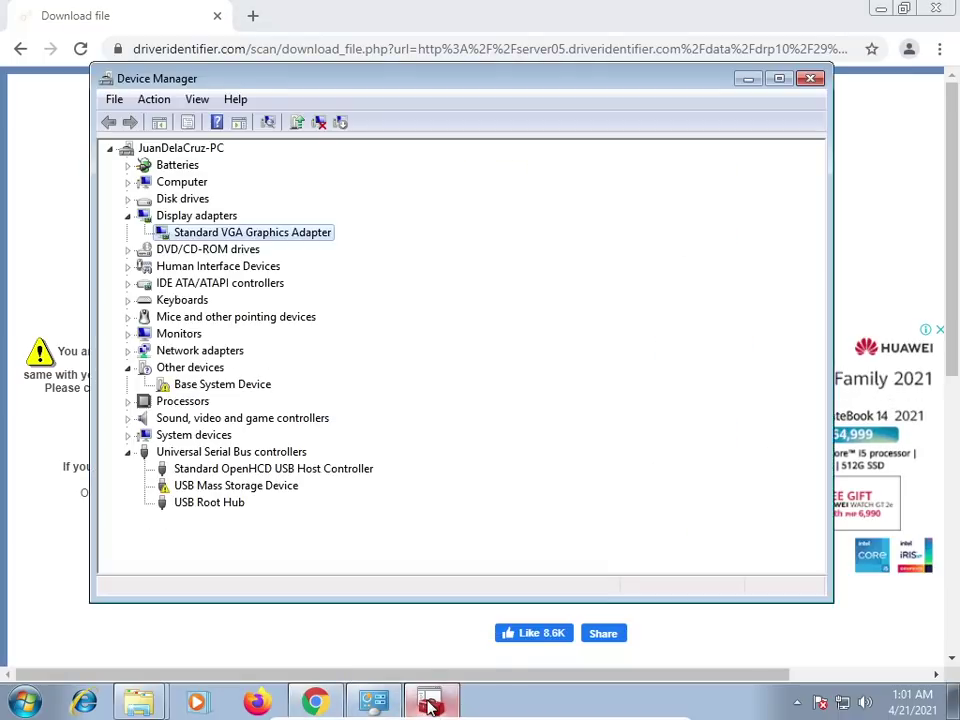
right_click(300, 237)
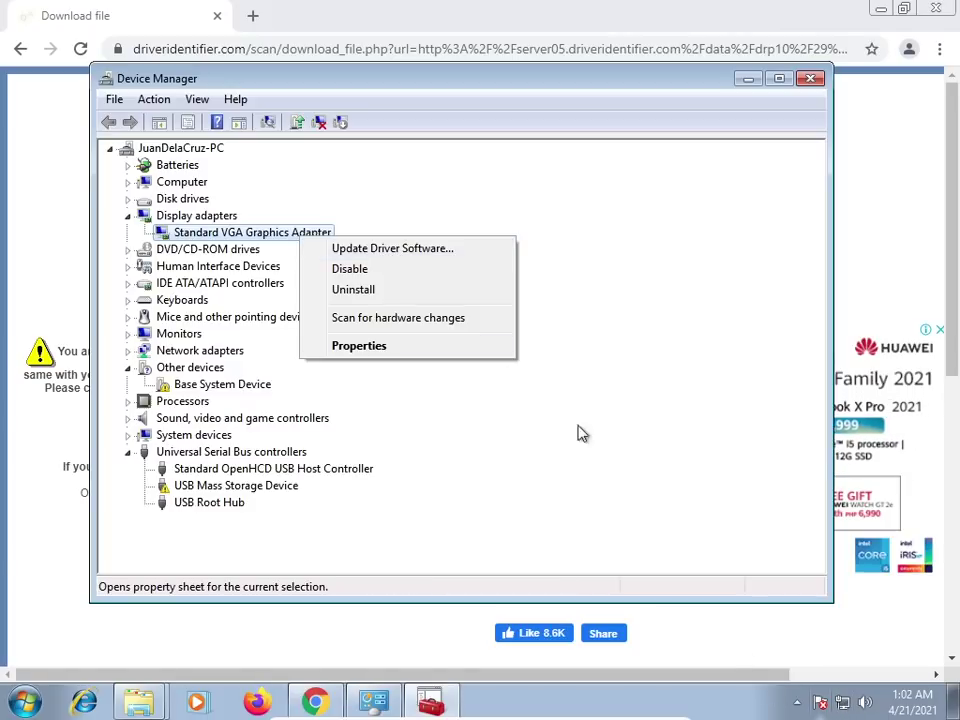
left_click(398, 256)
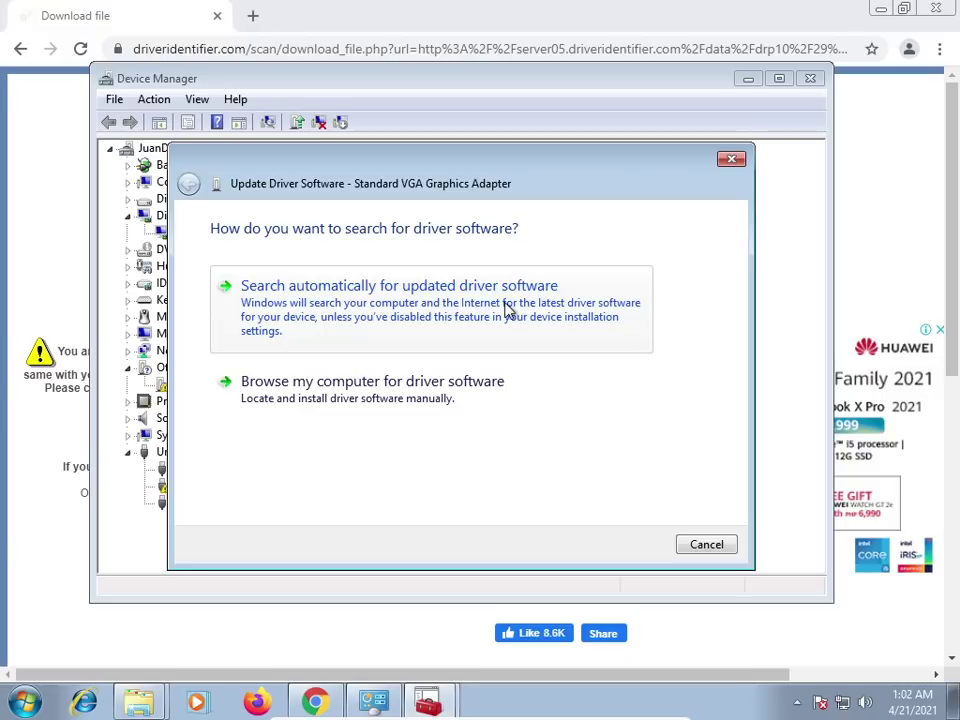
left_click(360, 313)
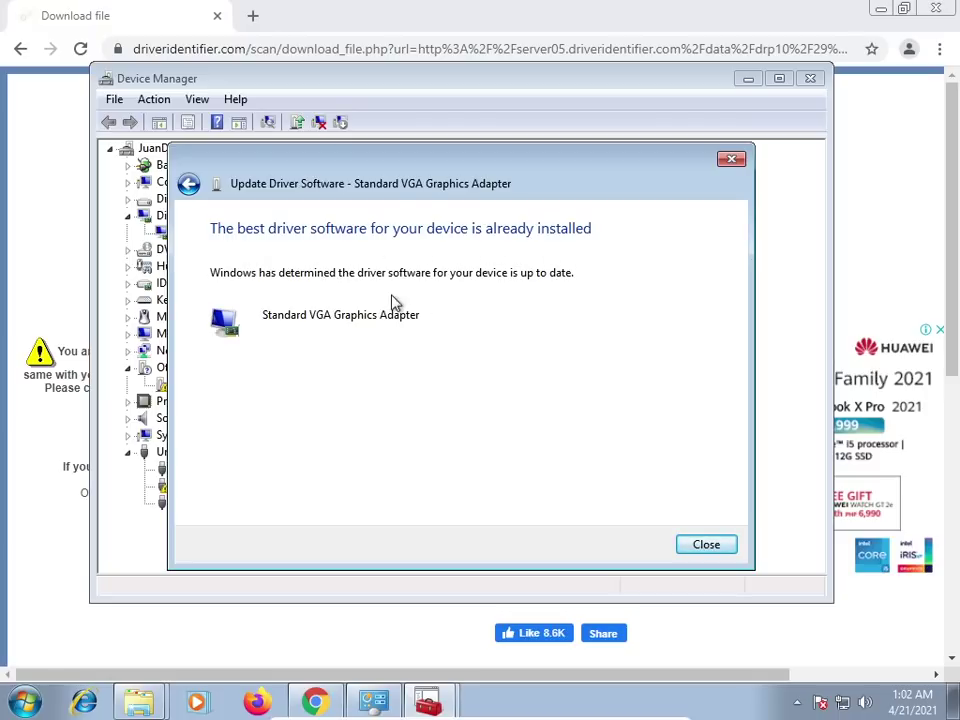
left_click(693, 552)
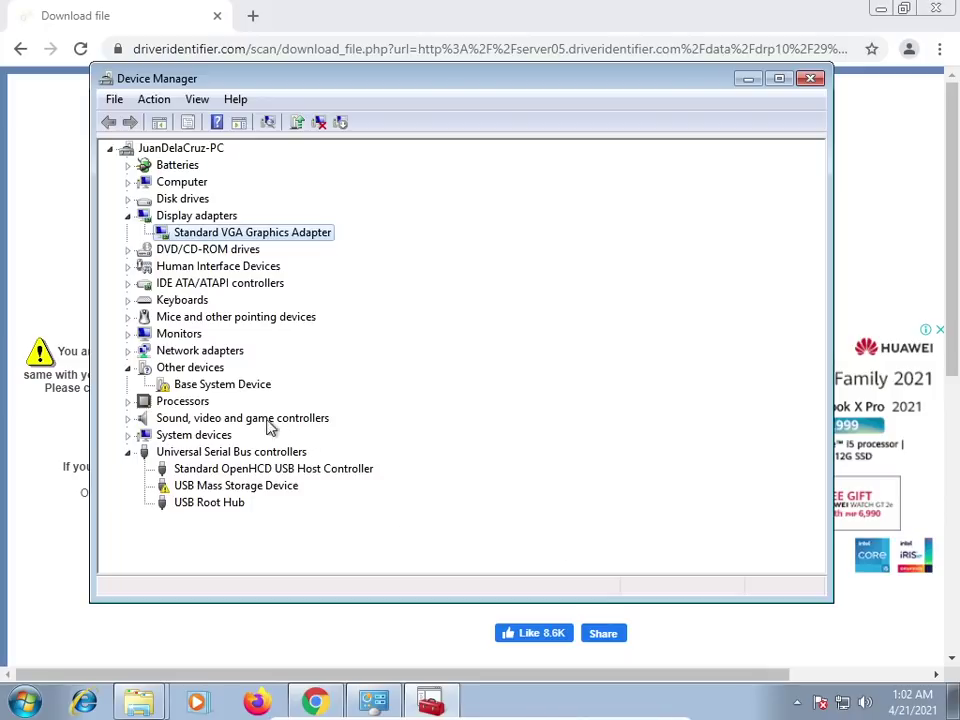
Search automatically for updated driver software for the Base System Device under Other devices, and close the wizard
left_click(226, 386)
right_click(228, 390)
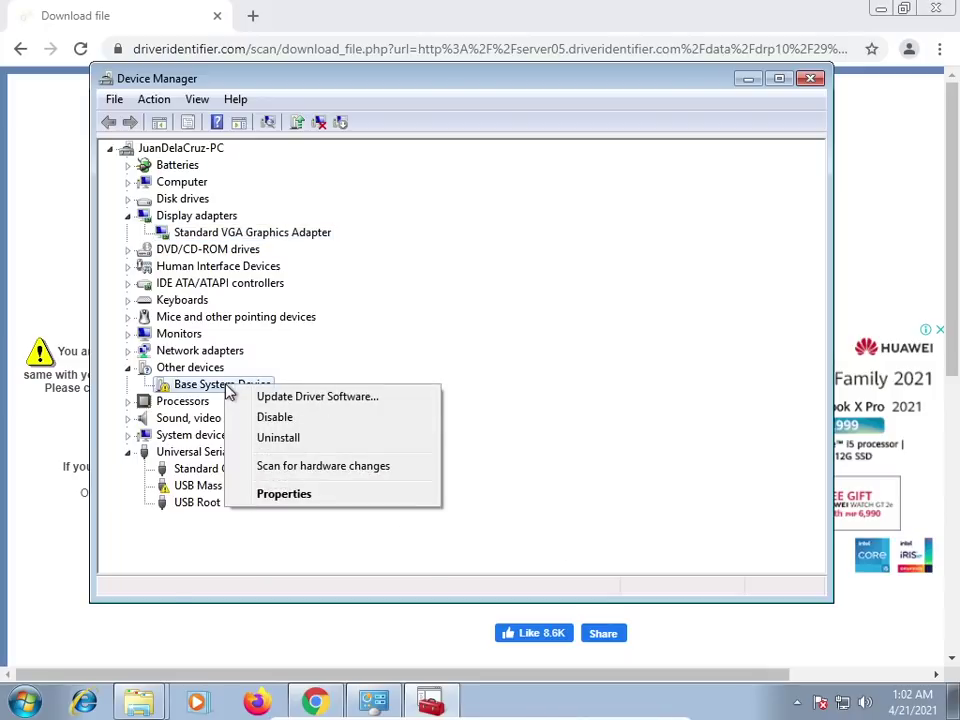
left_click(320, 402)
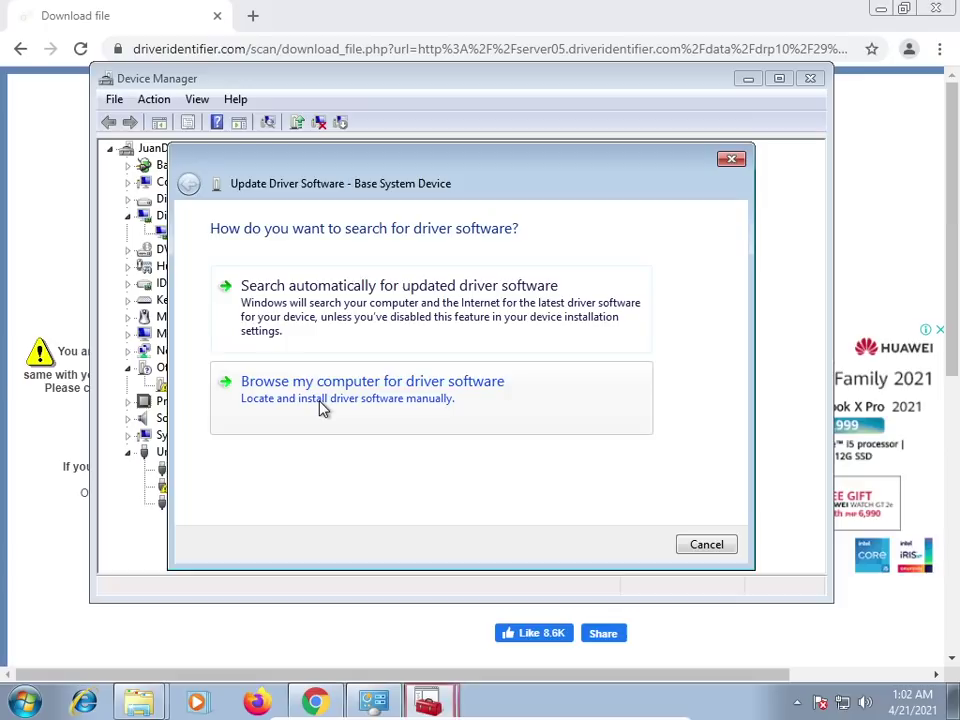
left_click(339, 339)
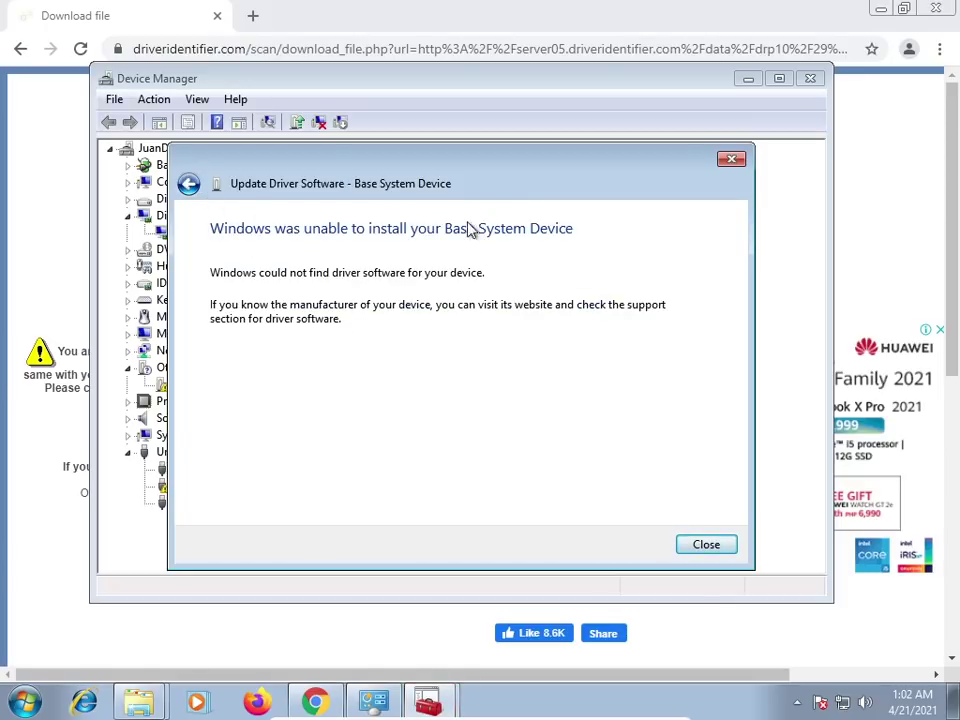
left_click(720, 552)
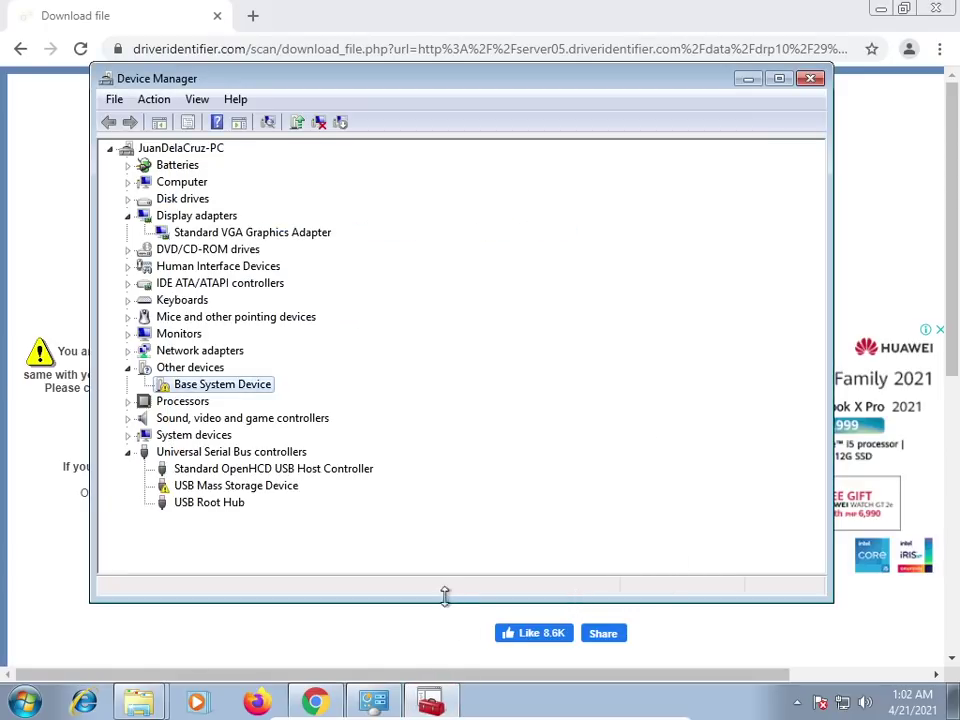
Close Google Chrome, the graphics adapter's properties, Device Manager and the System window
left_click(826, 21)
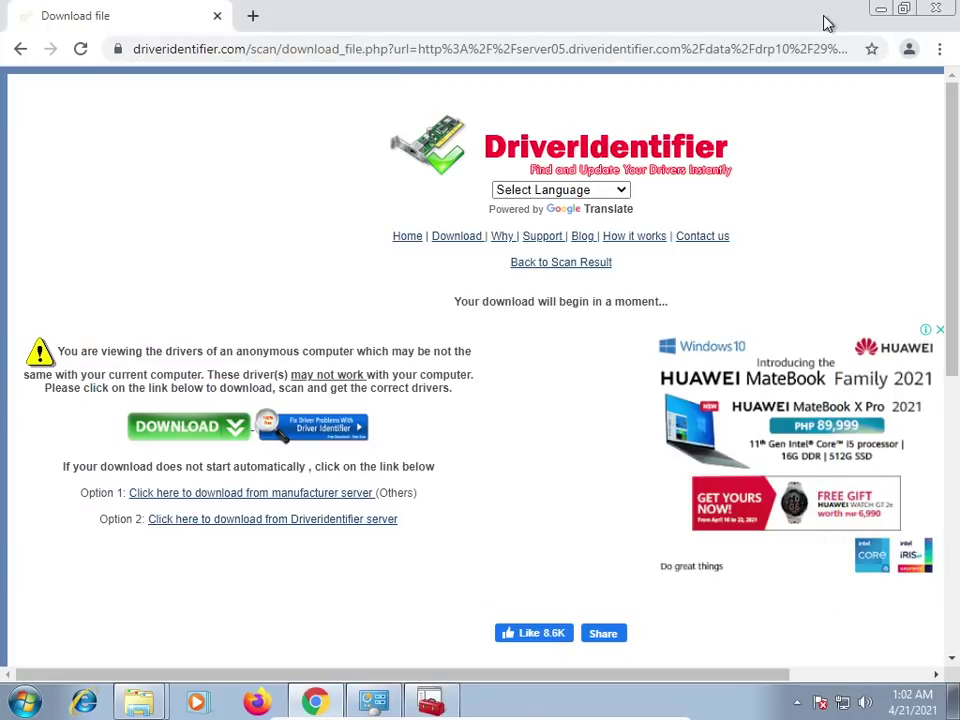
left_click(935, 10)
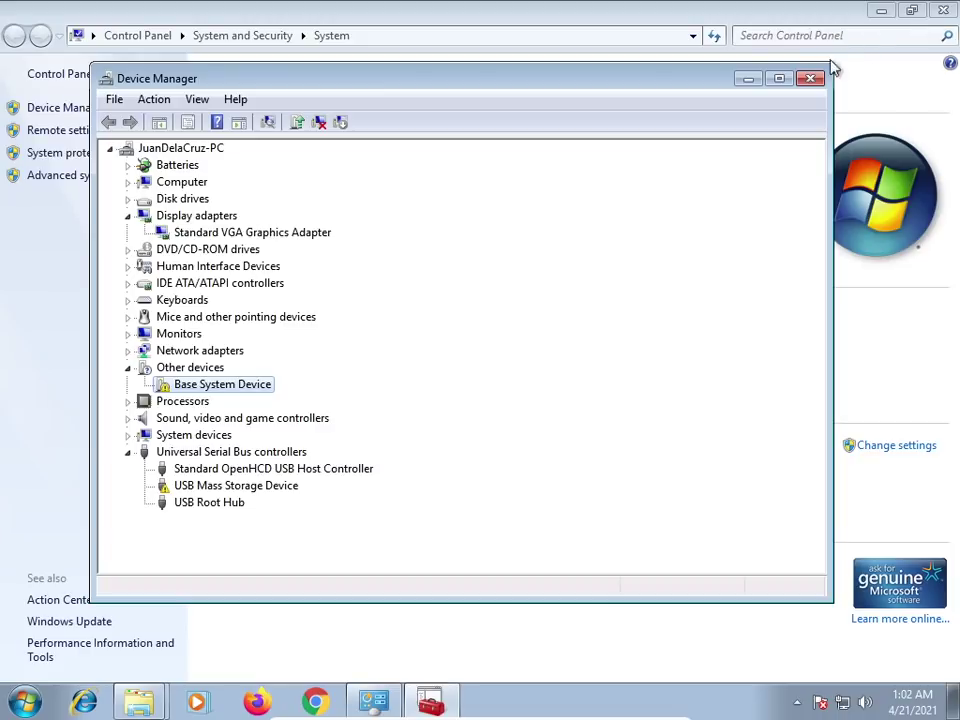
left_click(819, 82)
left_click(631, 382)
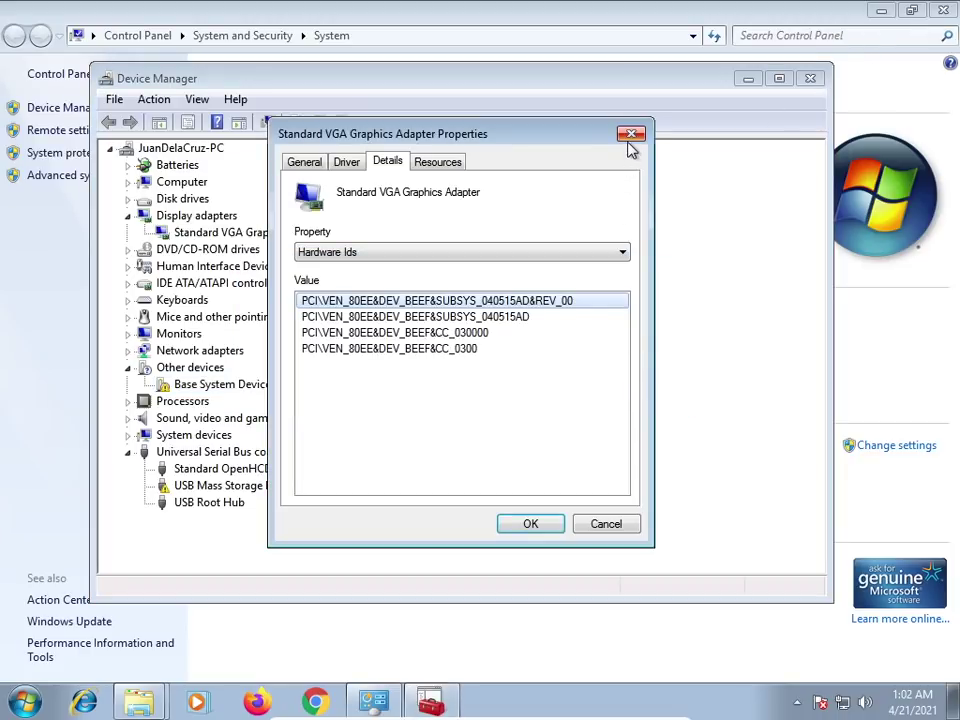
left_click(631, 134)
left_click(808, 80)
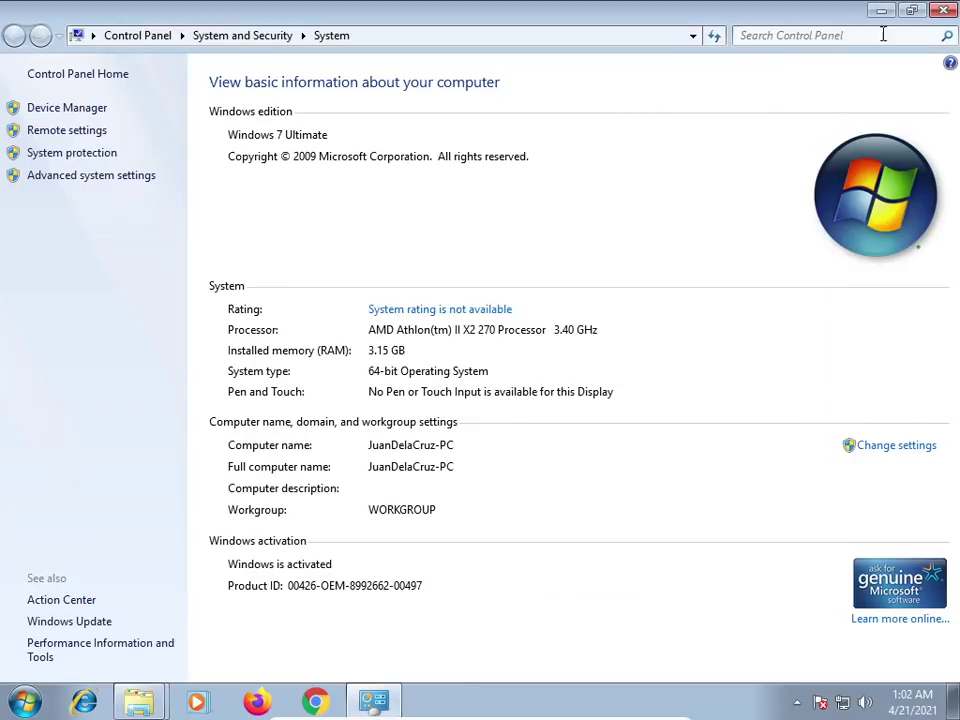
left_click(942, 12)
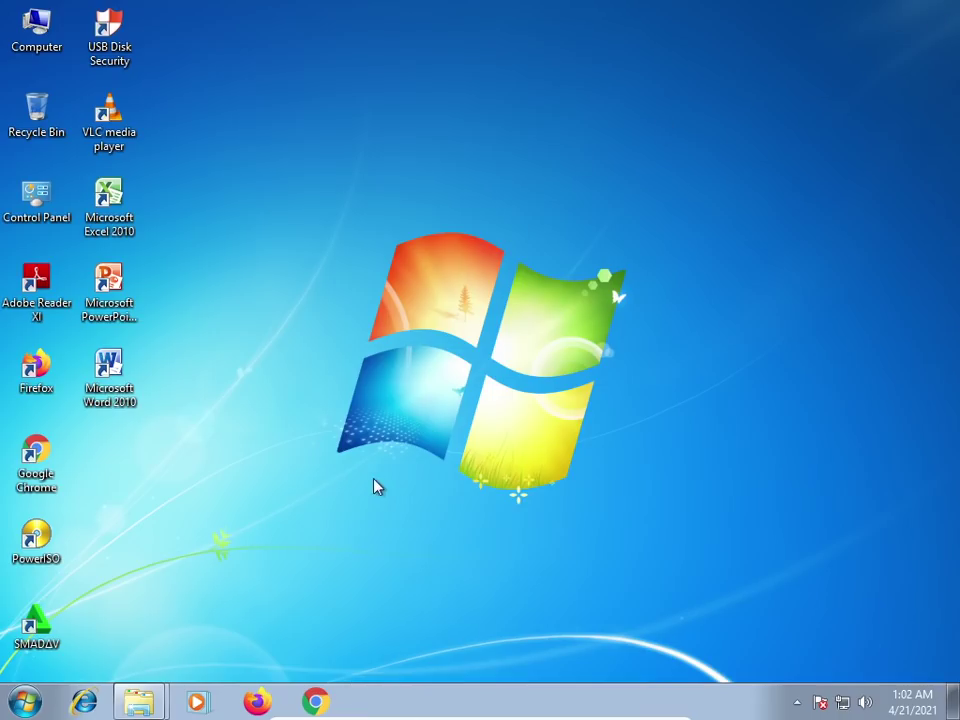
Close the open VLC and Office folder windows and refresh the desktop
mouse_move(140, 698)
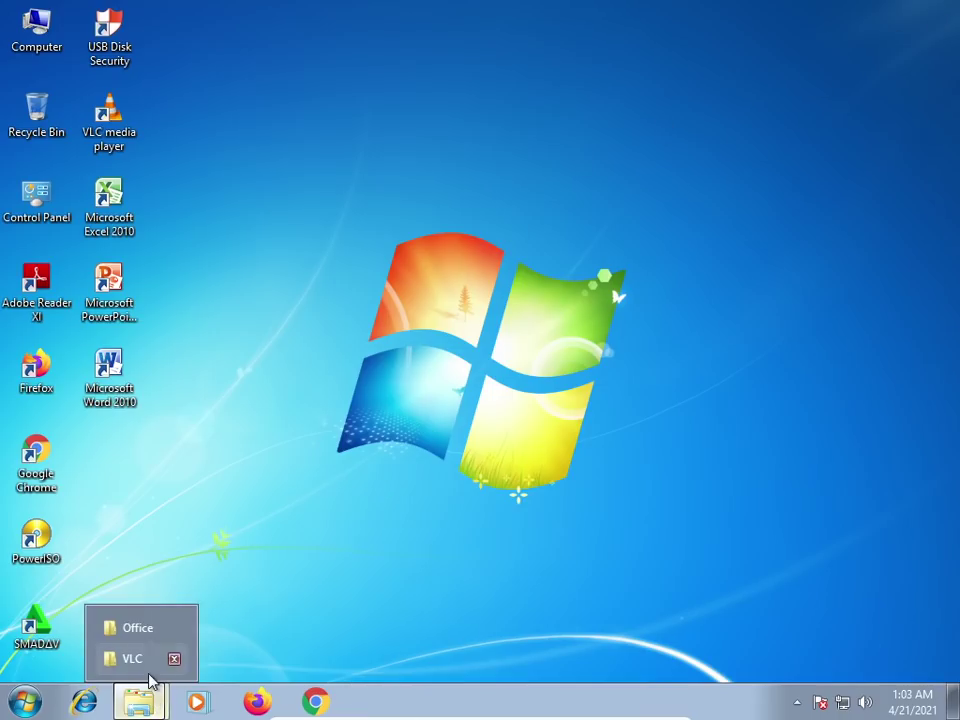
left_click(175, 659)
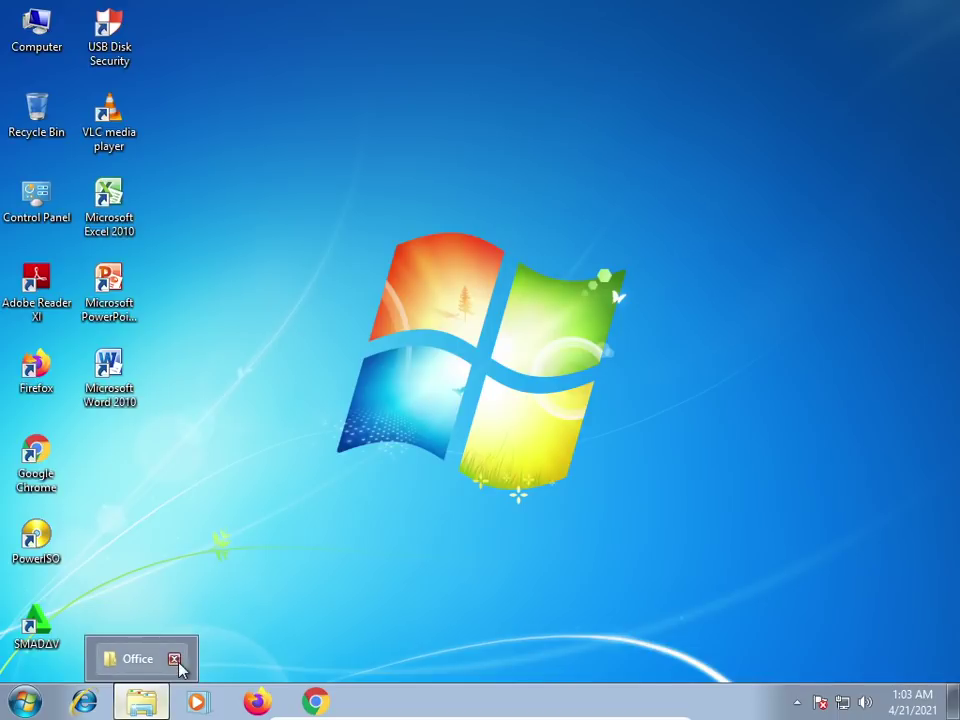
left_click(175, 659)
right_click(272, 187)
right_click(319, 230)
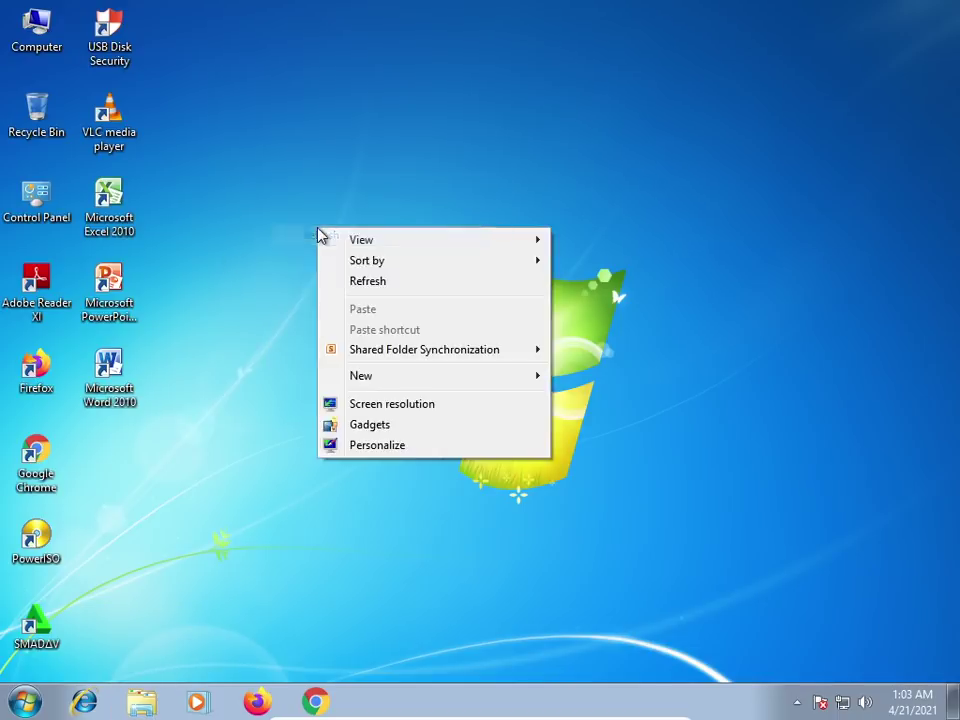
left_click(366, 282)
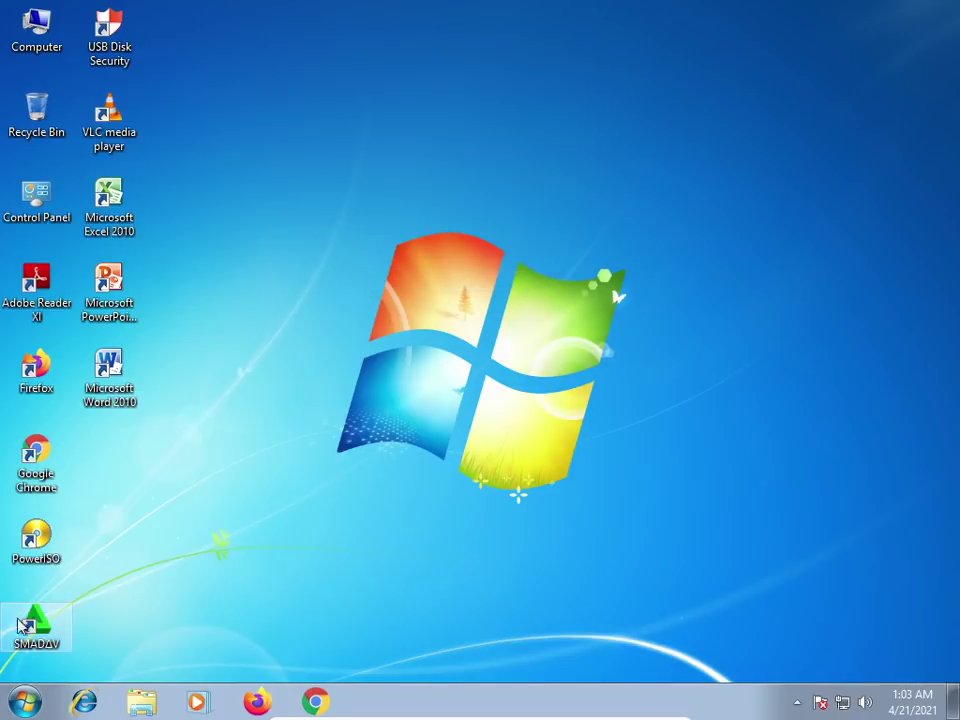